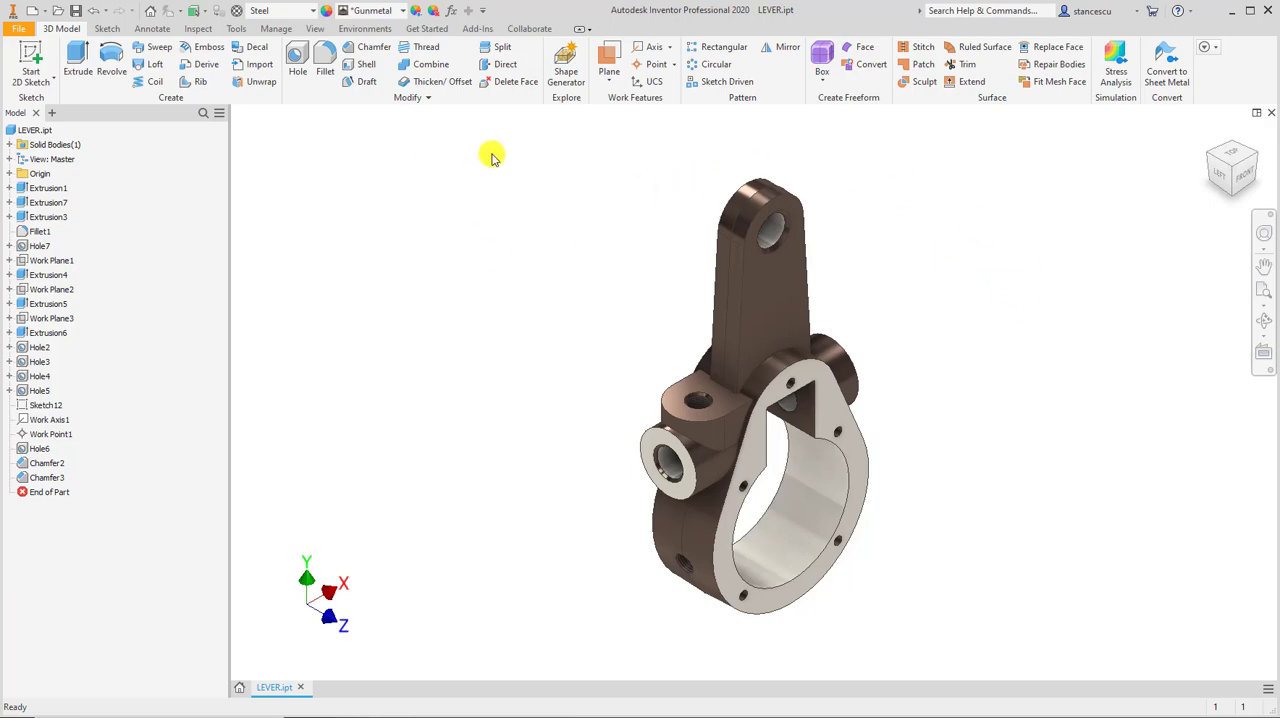
Create a new drawing from the metric ISO.idw template and examine its title block.
click(31, 10)
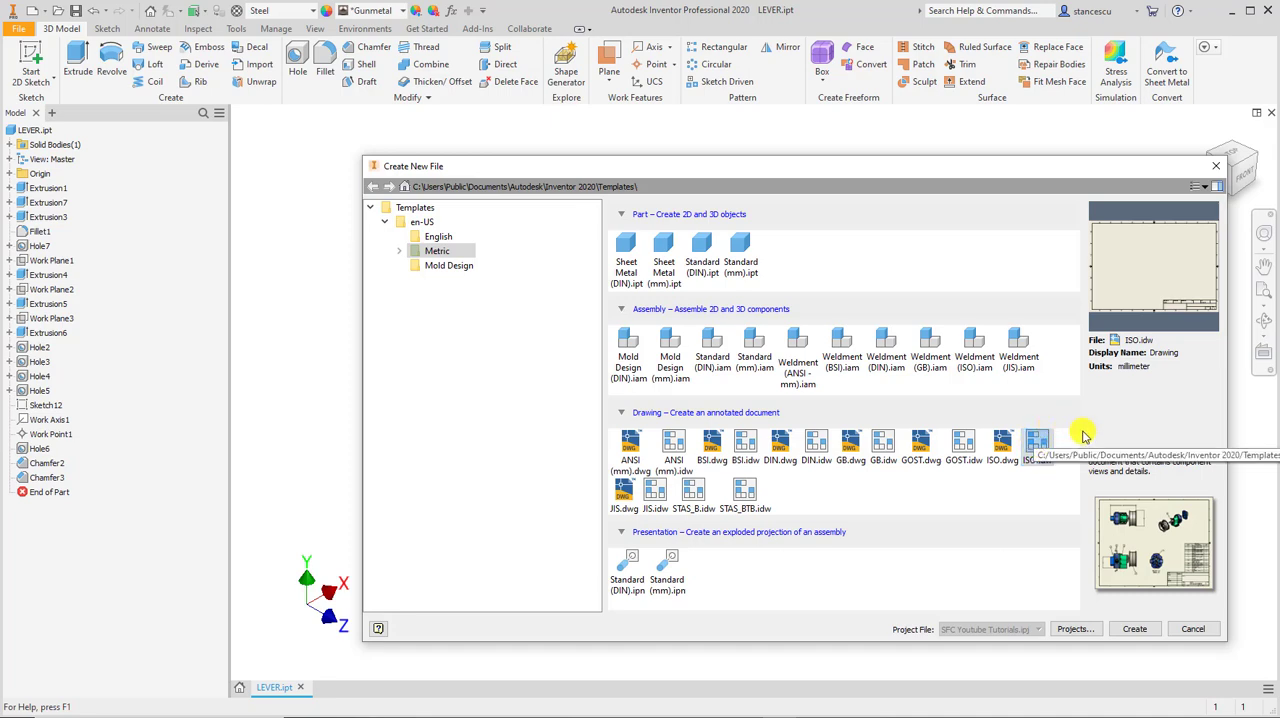
double_click(1037, 441)
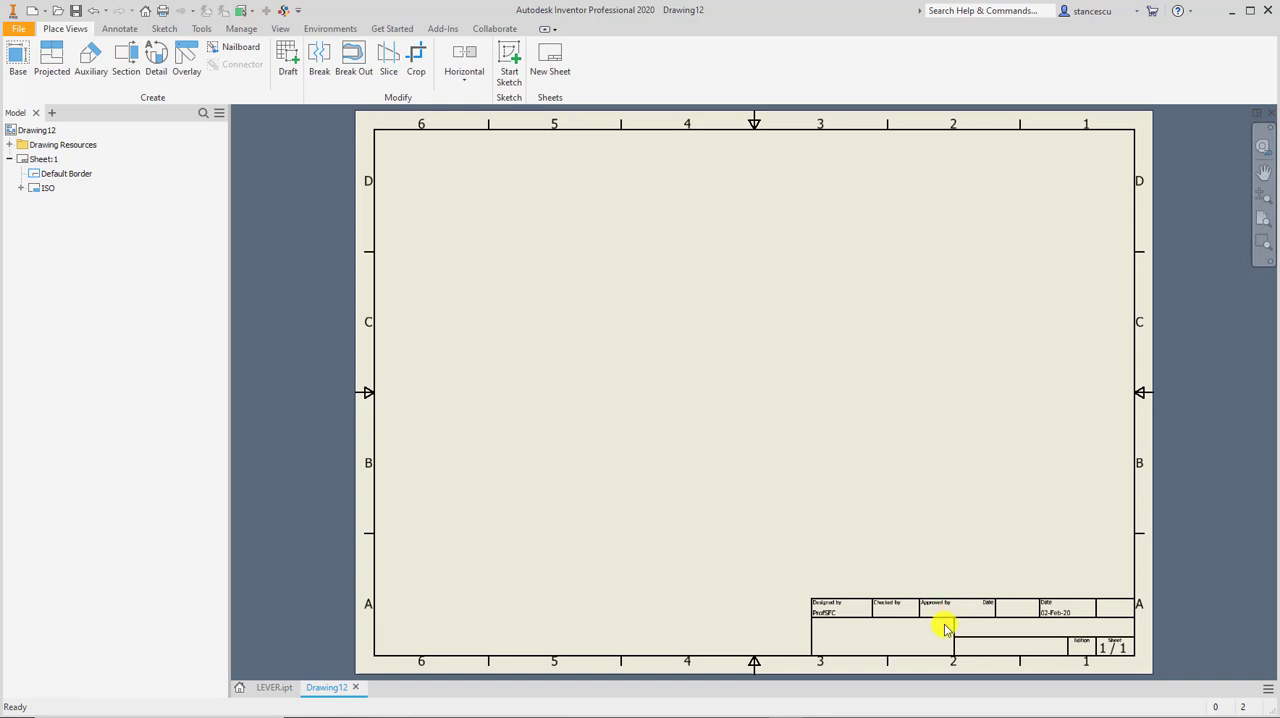
click(929, 531)
scroll(970, 594, down, 5)
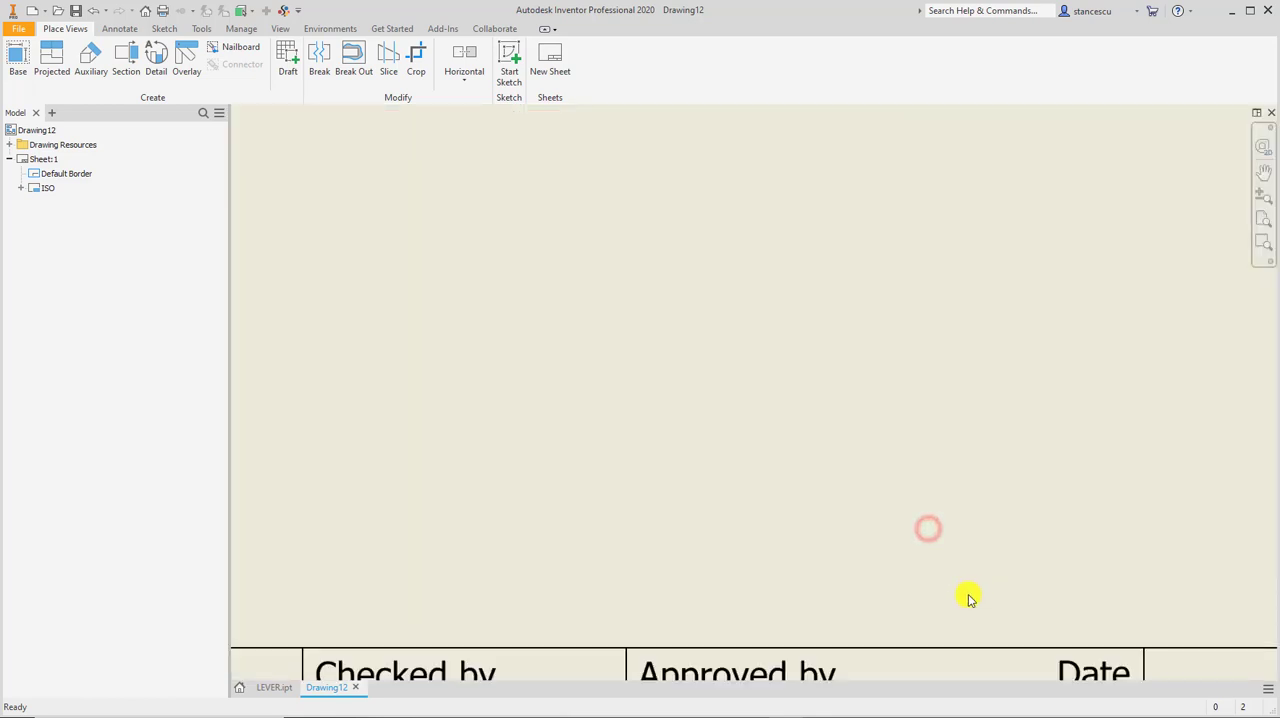
middle_drag(970, 597, 796, 437)
scroll(963, 381, up, 4)
scroll(966, 395, down, 3)
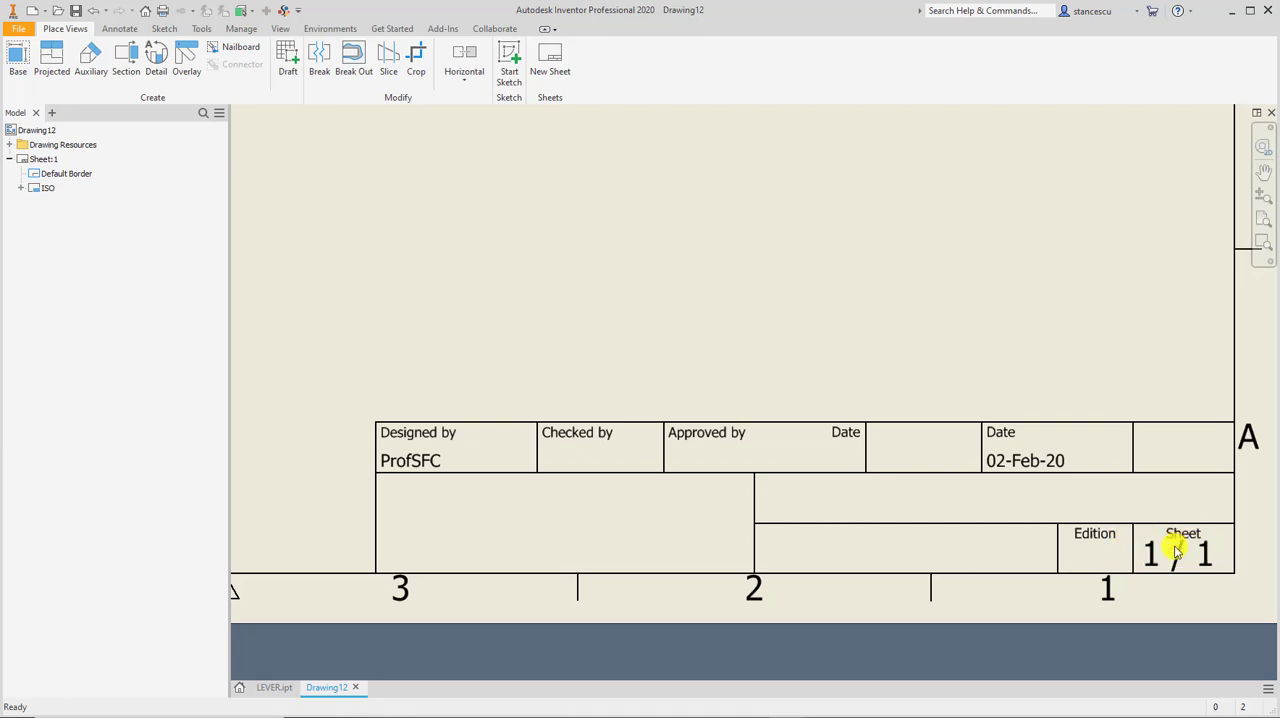
Add a second sheet to the drawing and make Sheet:1 active again.
right_click(74, 218)
key(Escape)
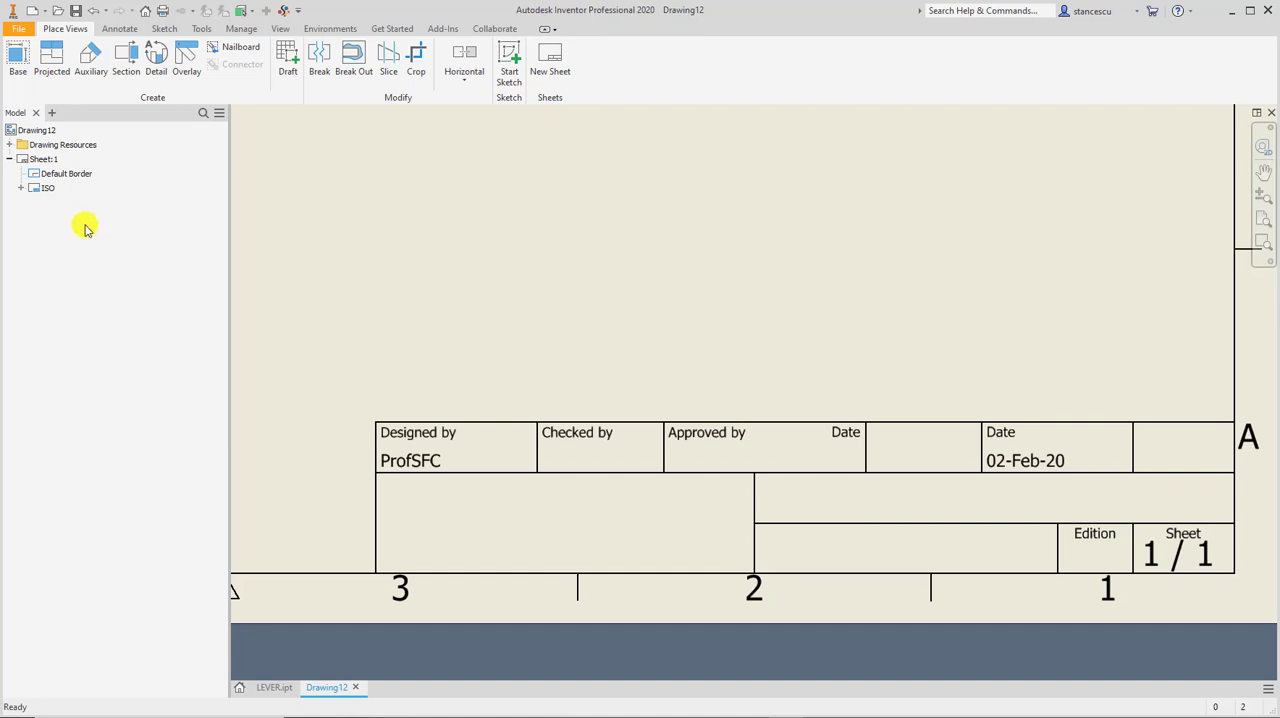
right_click(72, 253)
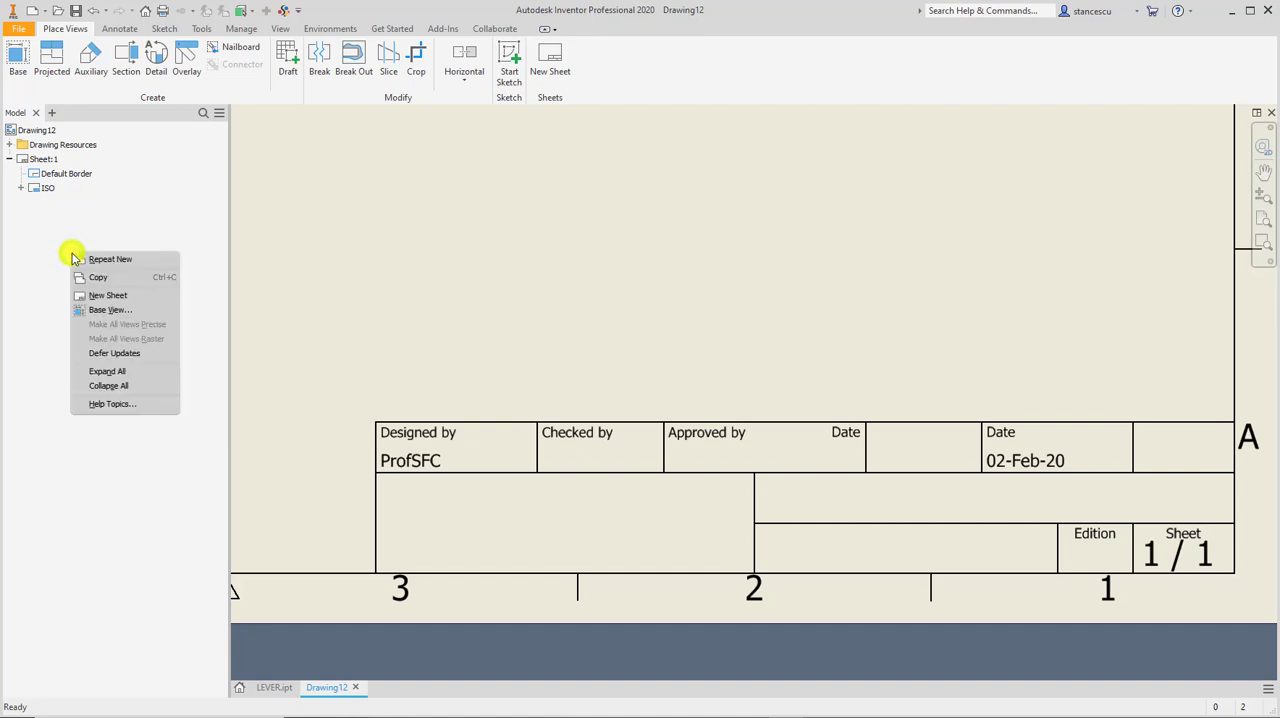
click(106, 297)
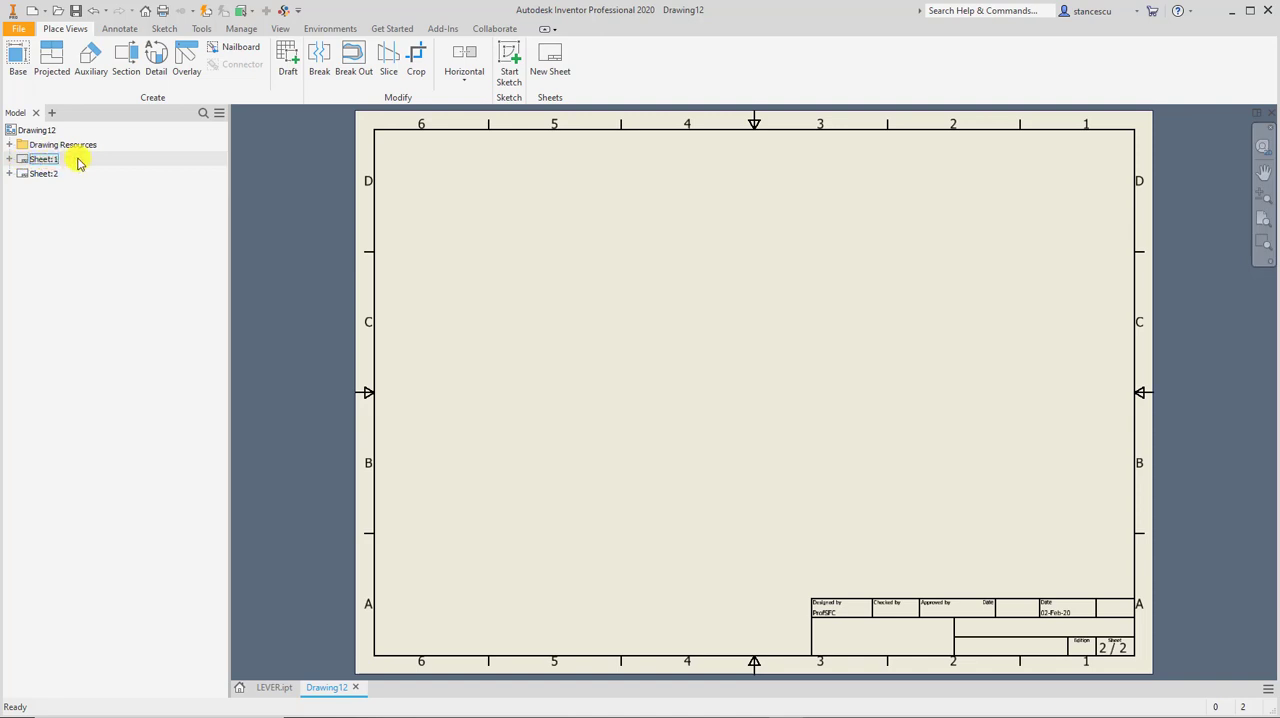
click(44, 160)
click(84, 162)
click(35, 175)
double_click(24, 162)
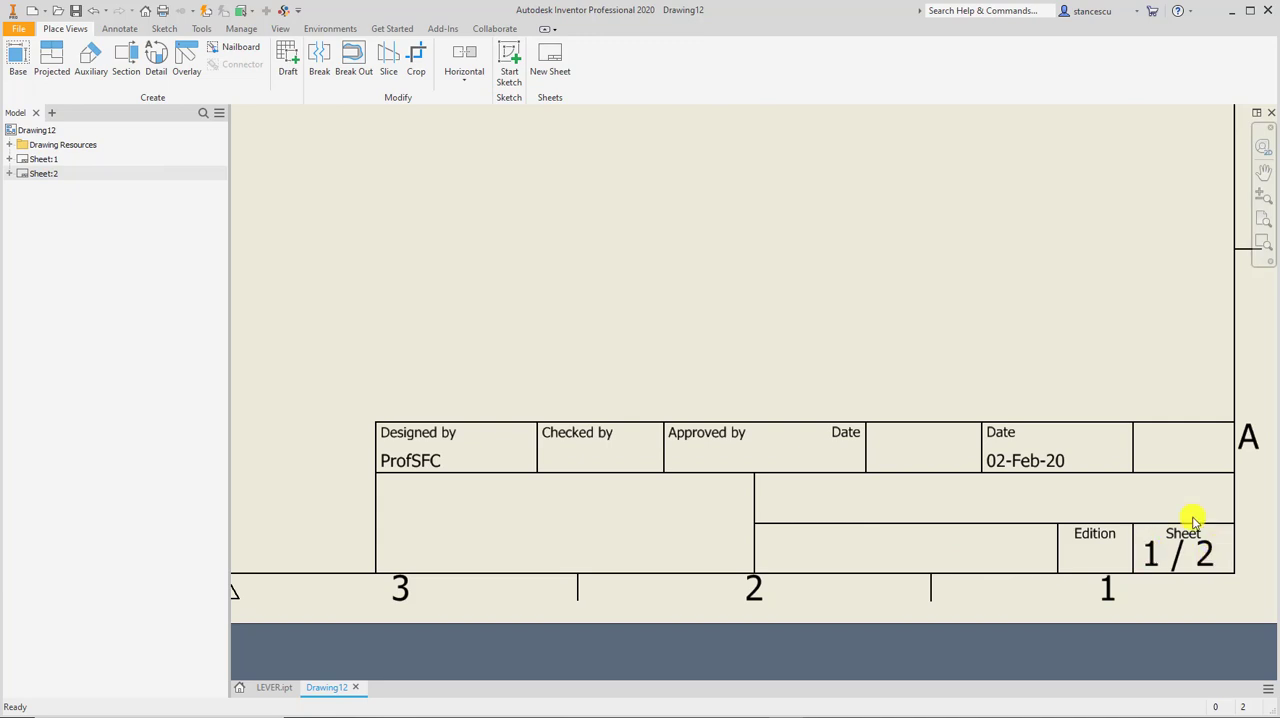
Delete Sheet:2 from the drawing.
click(22, 174)
right_click(22, 174)
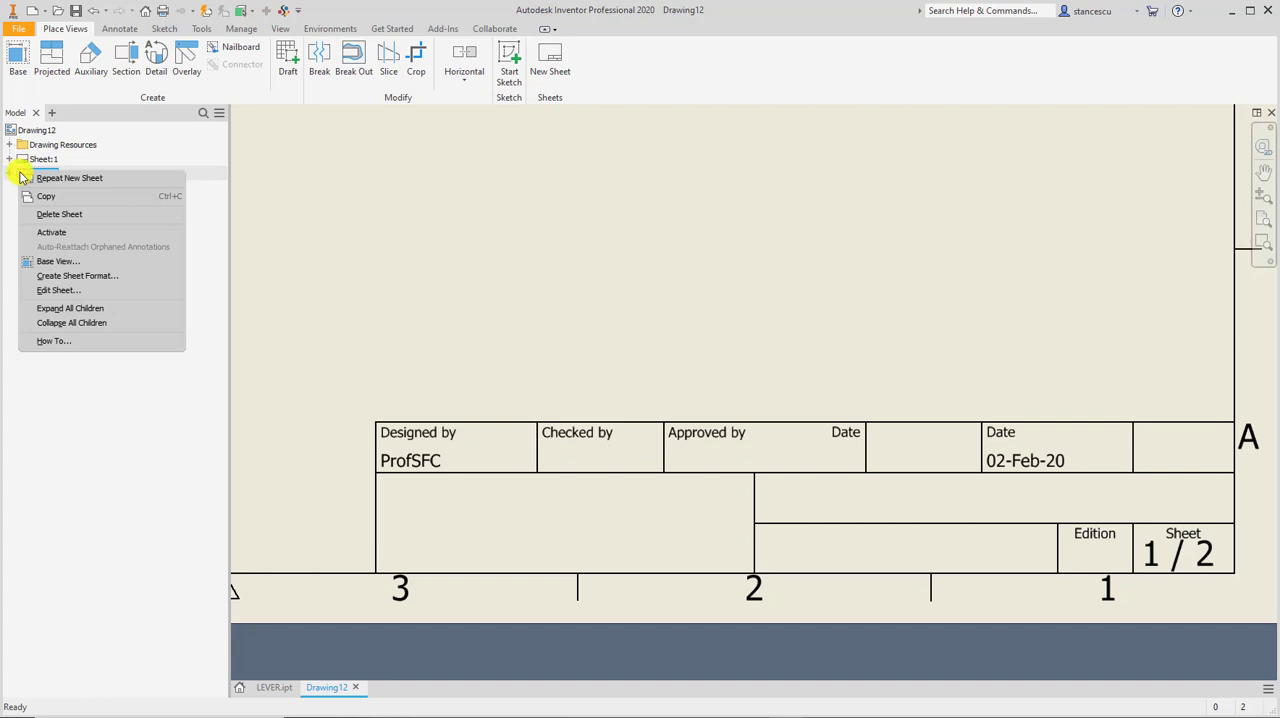
click(58, 215)
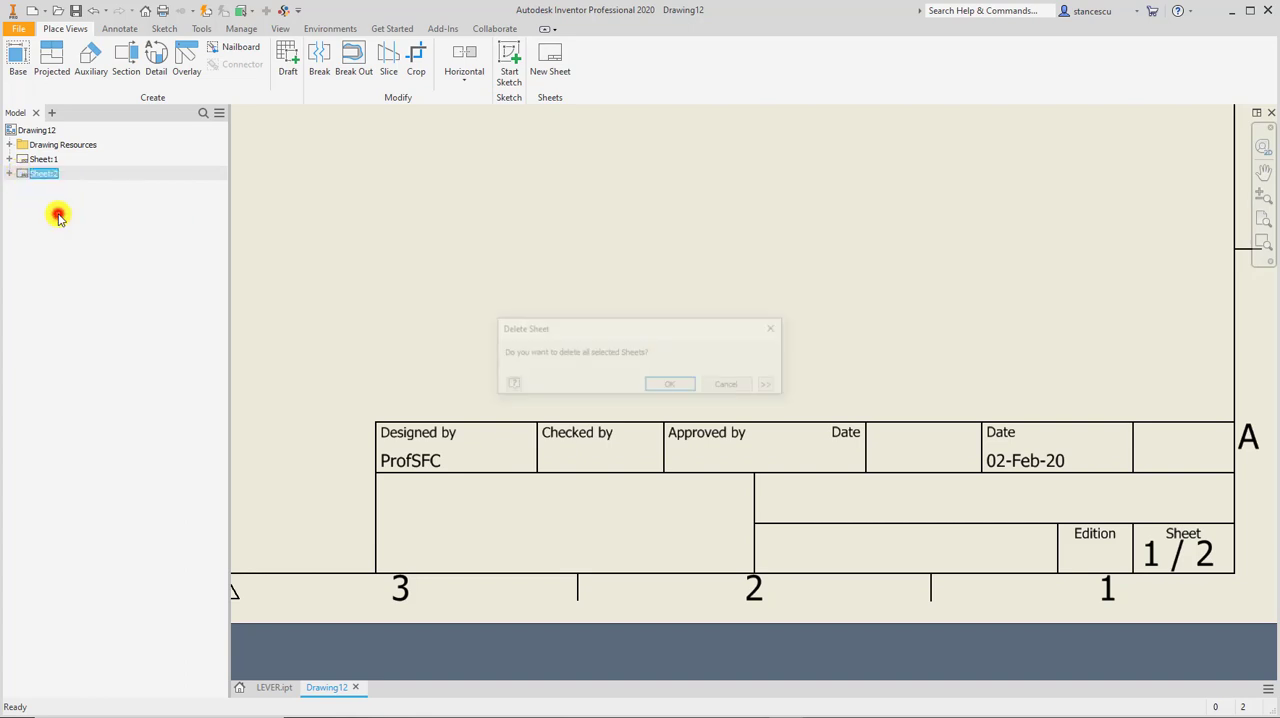
click(672, 386)
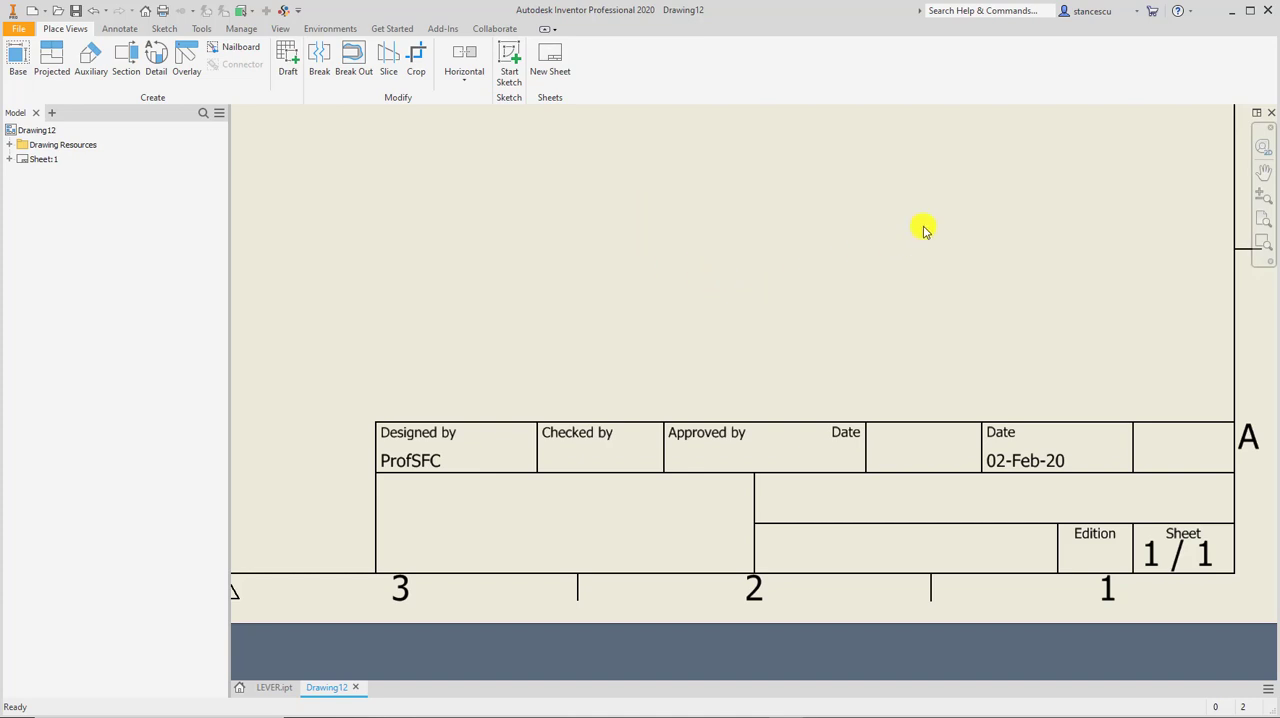
Place a front base view of LEVER.ipt at 1:1 scale, slightly left of the sheet's center.
click(732, 281)
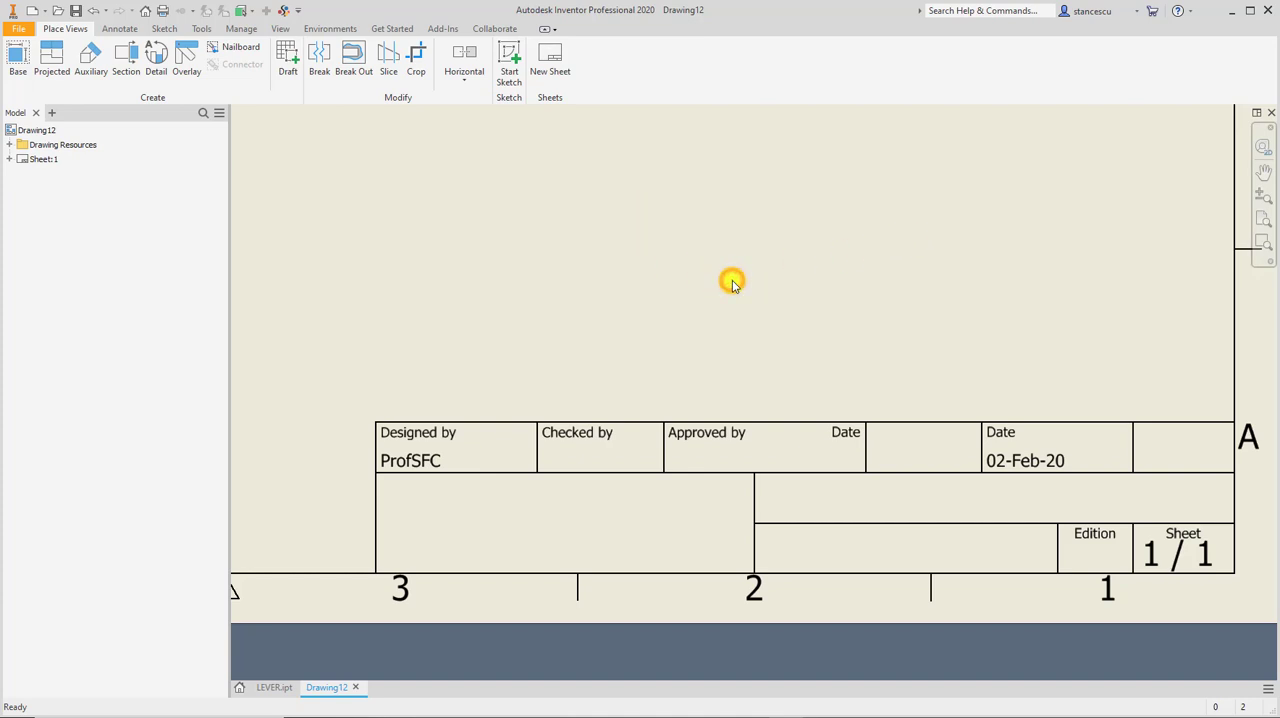
key(Home)
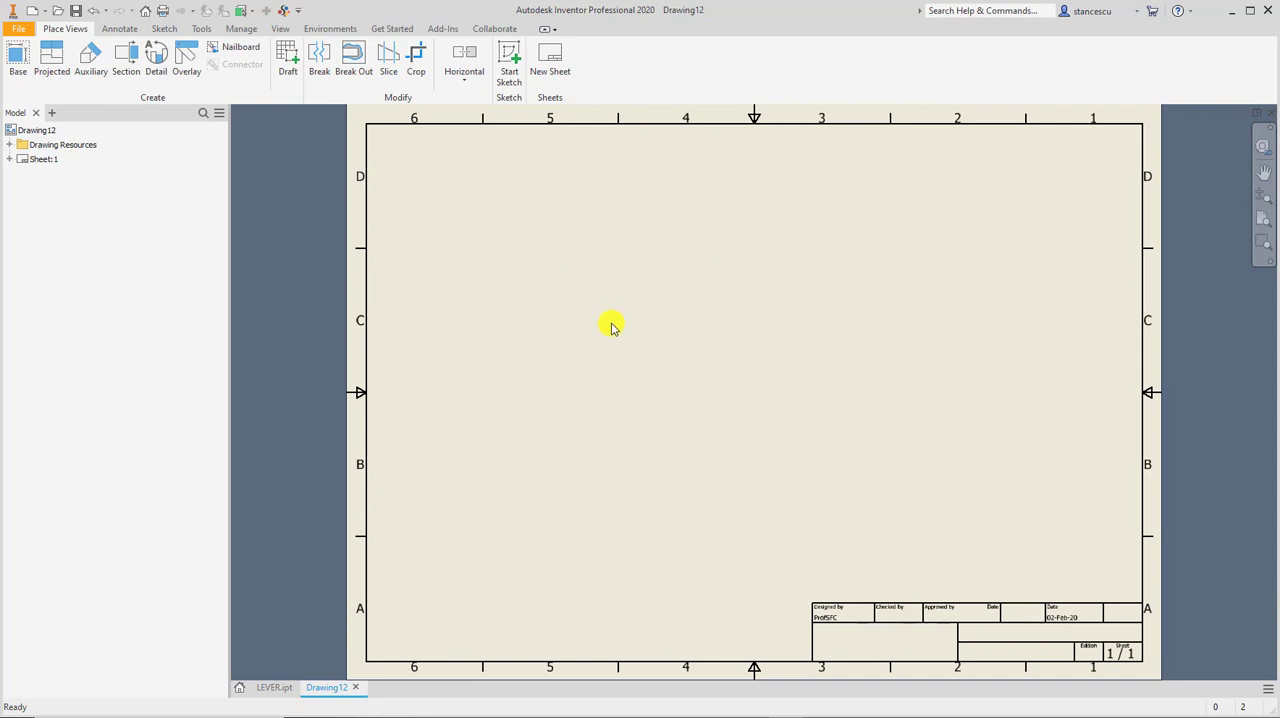
click(275, 687)
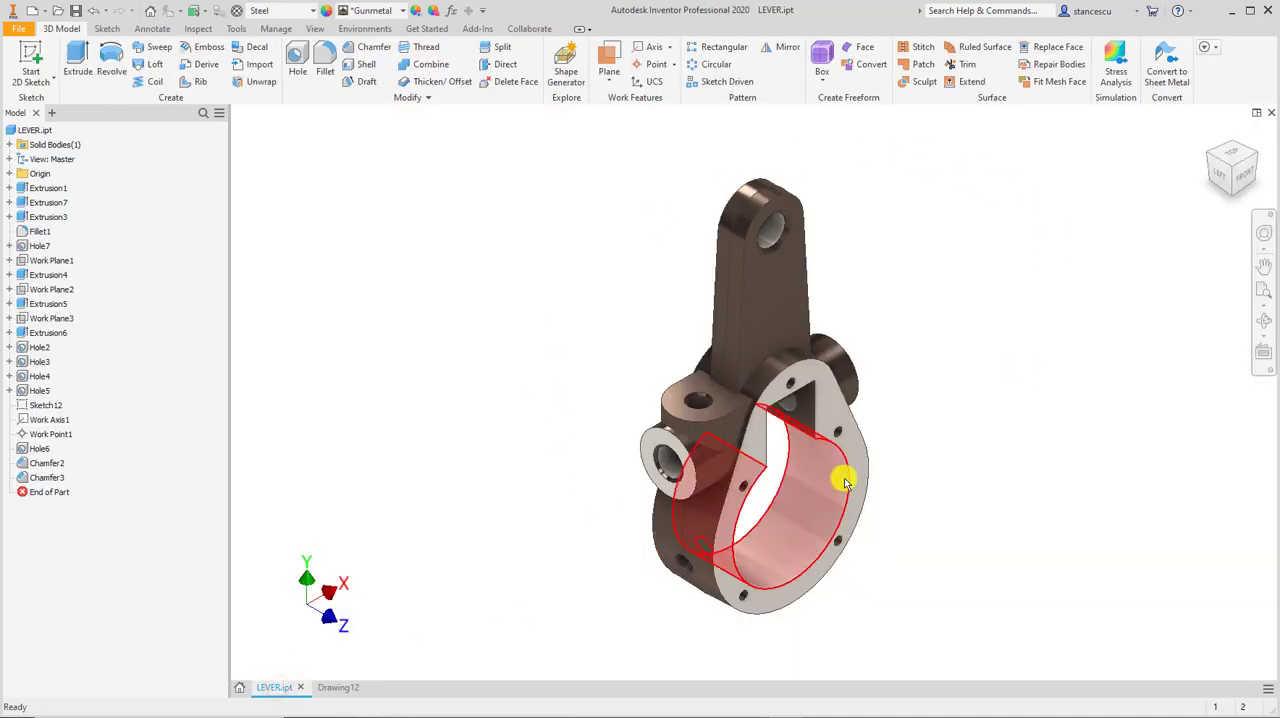
click(334, 690)
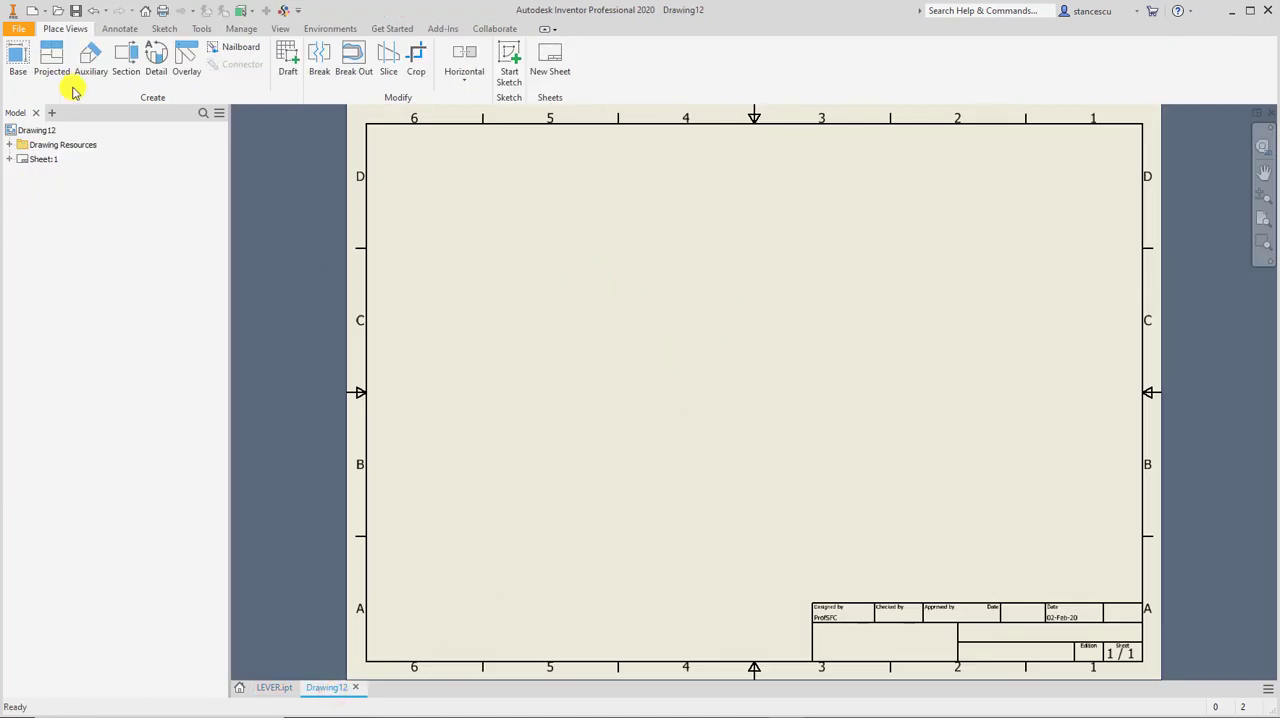
click(24, 72)
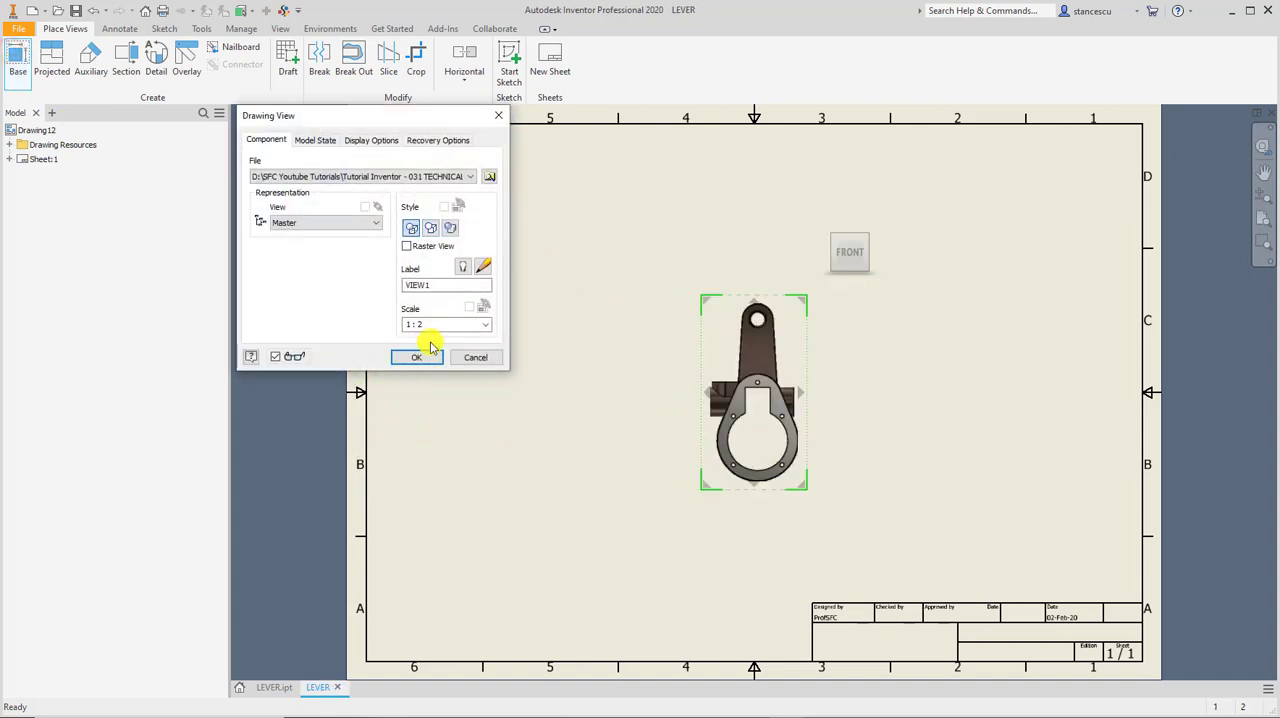
click(482, 326)
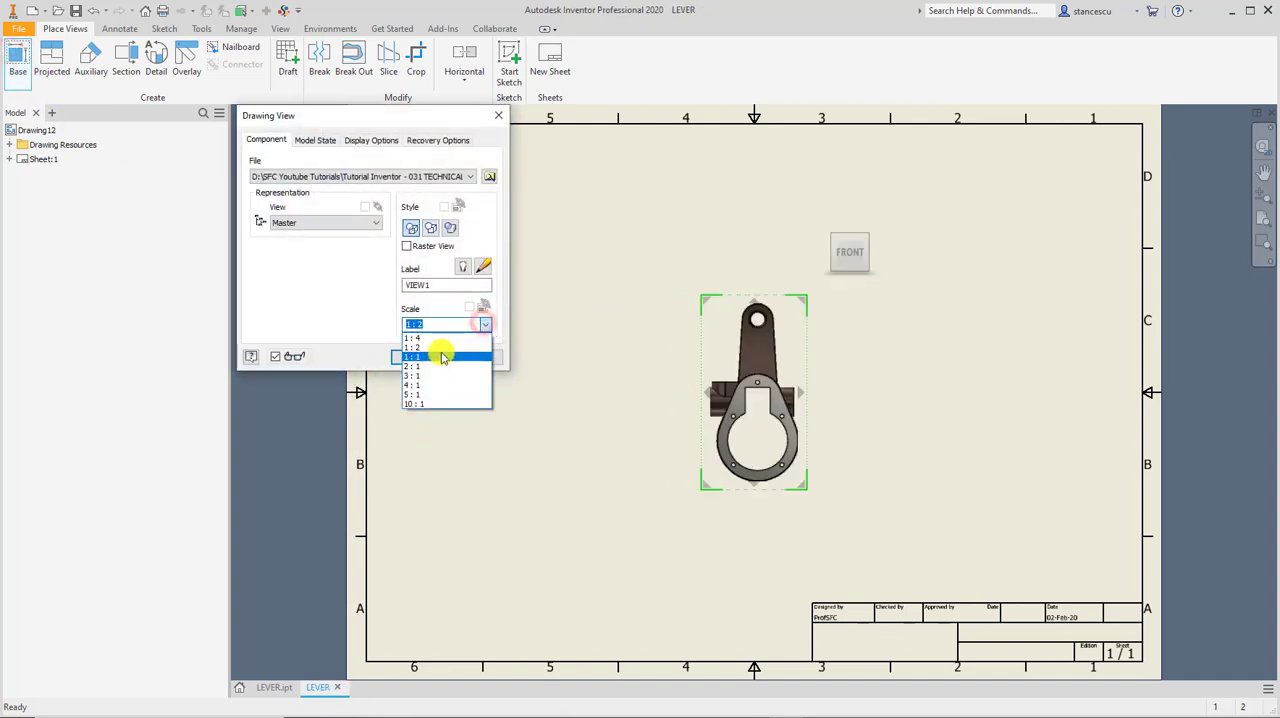
click(440, 357)
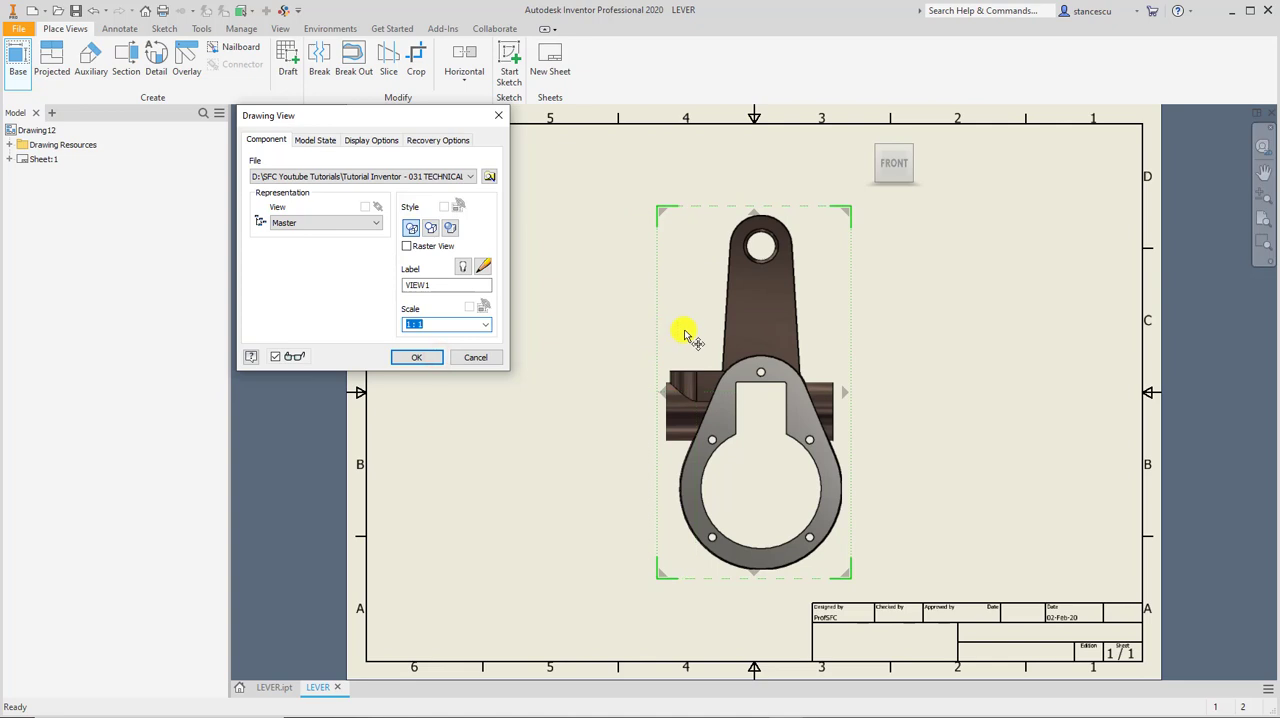
drag(675, 337, 580, 340)
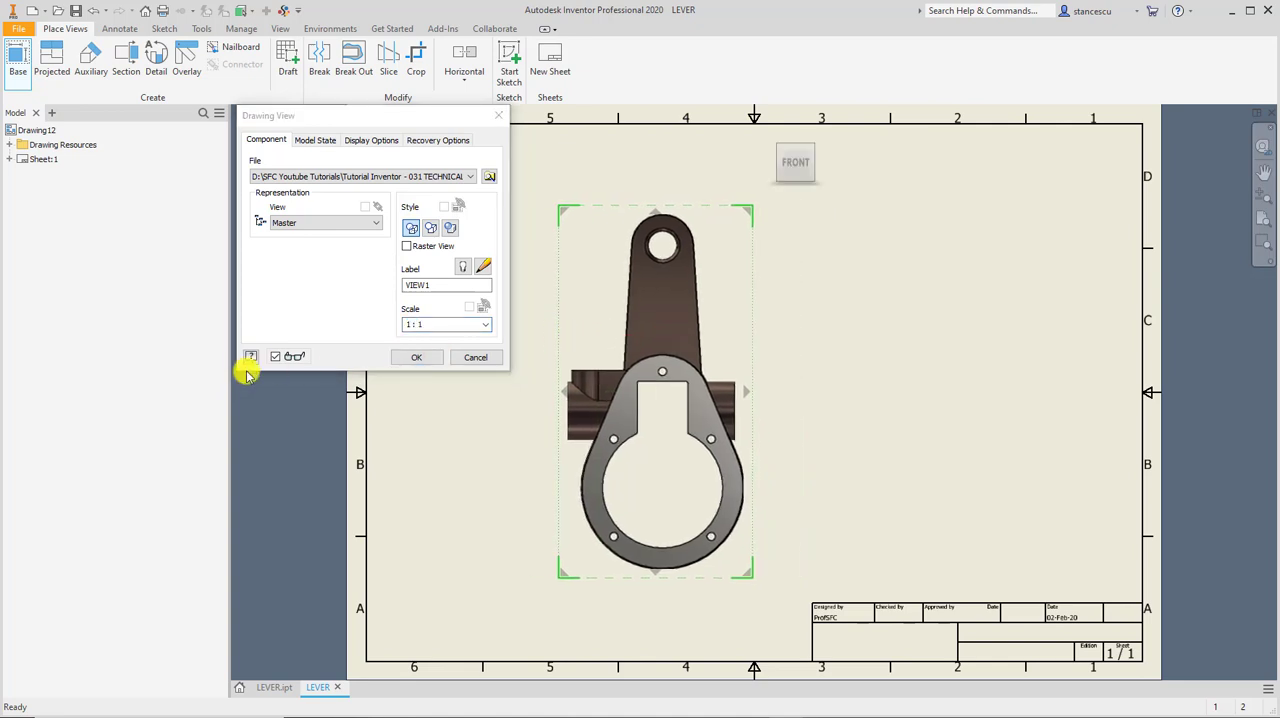
click(425, 357)
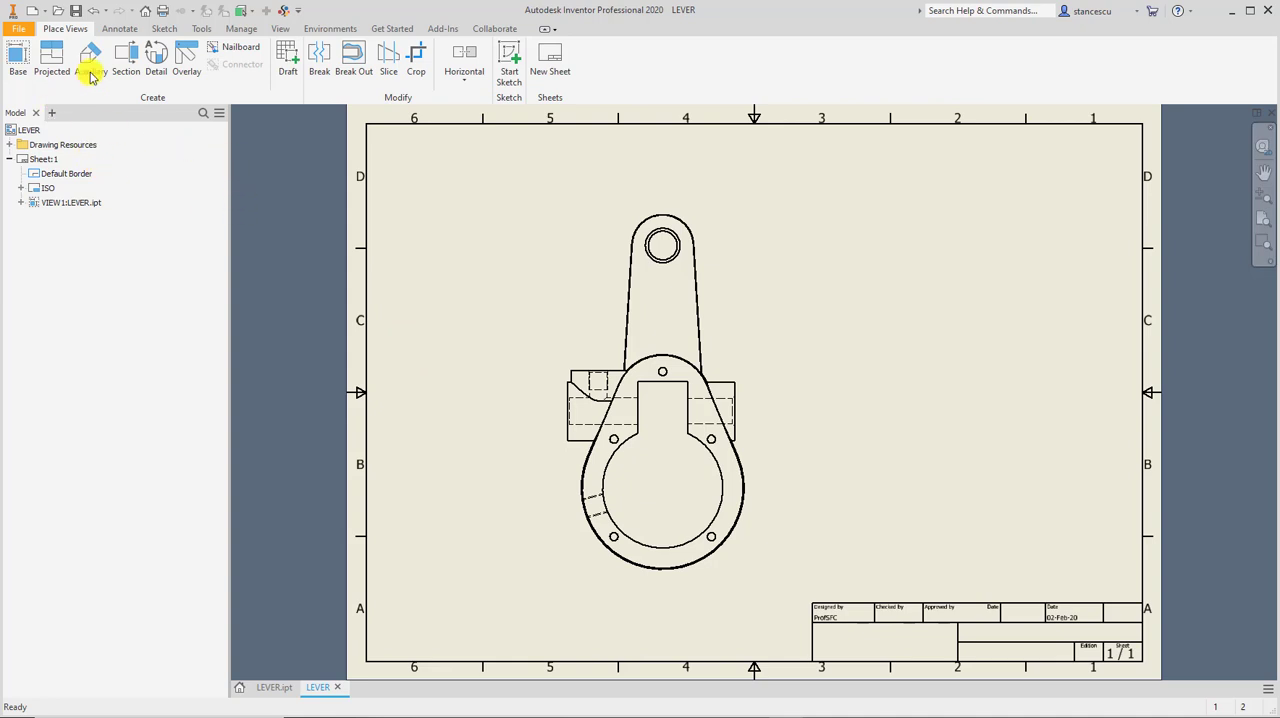
Add a radius dimension to the large inner bore, with its text inside the circle.
click(114, 26)
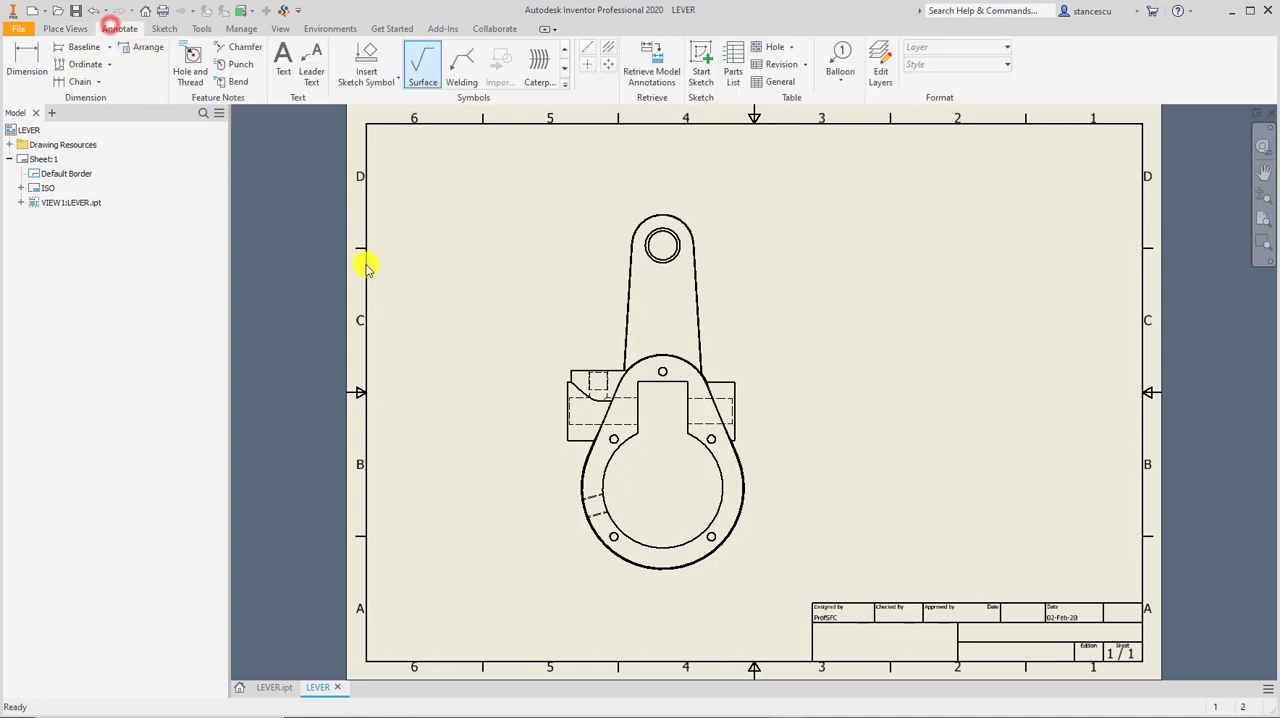
click(721, 466)
click(38, 70)
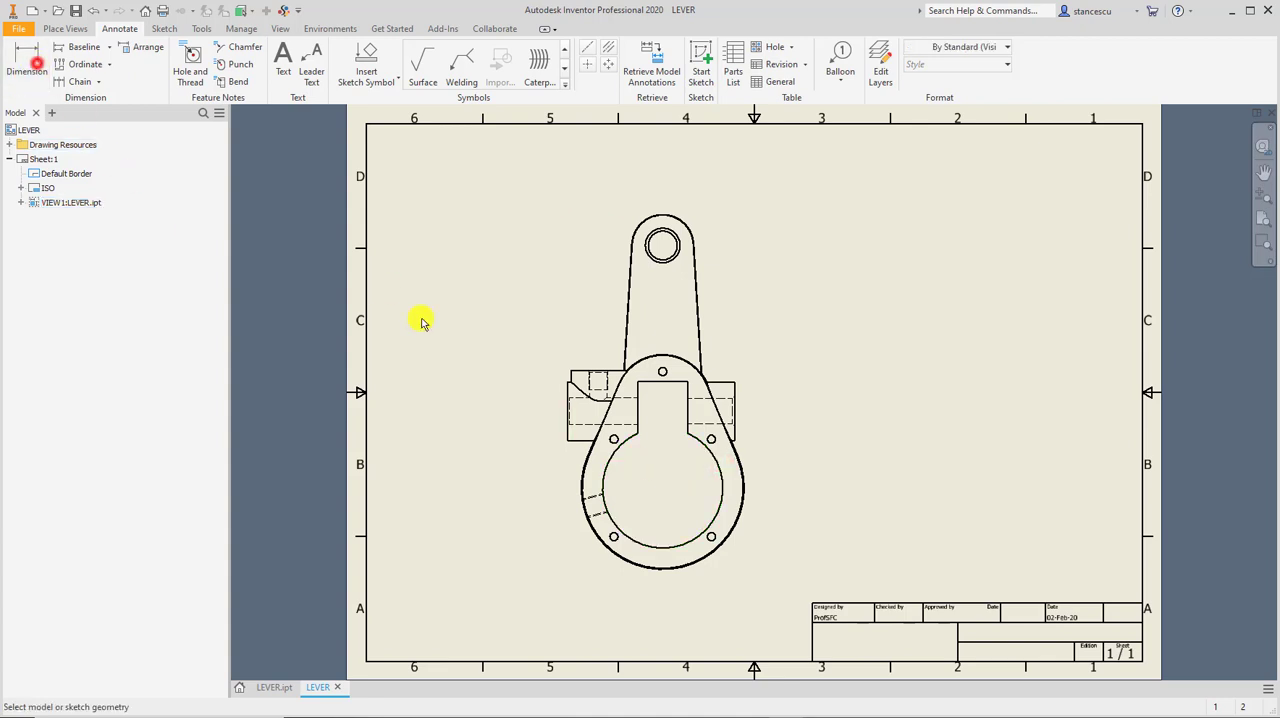
click(714, 468)
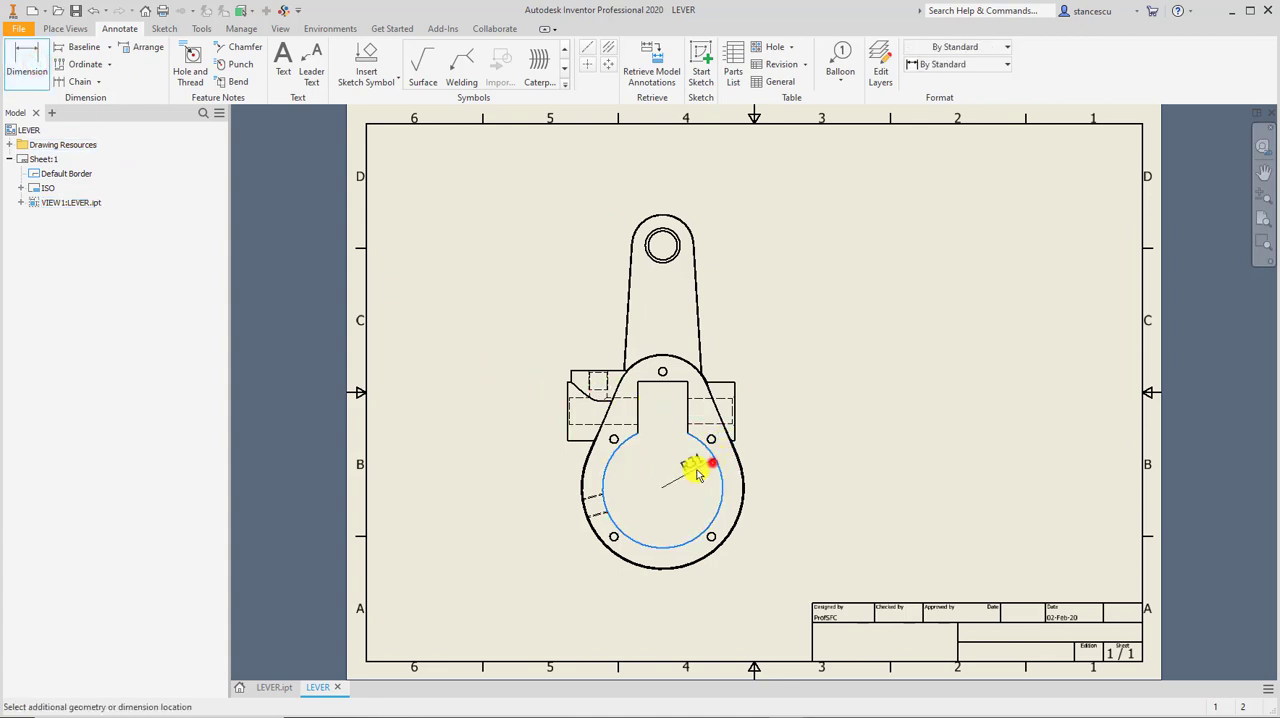
click(684, 474)
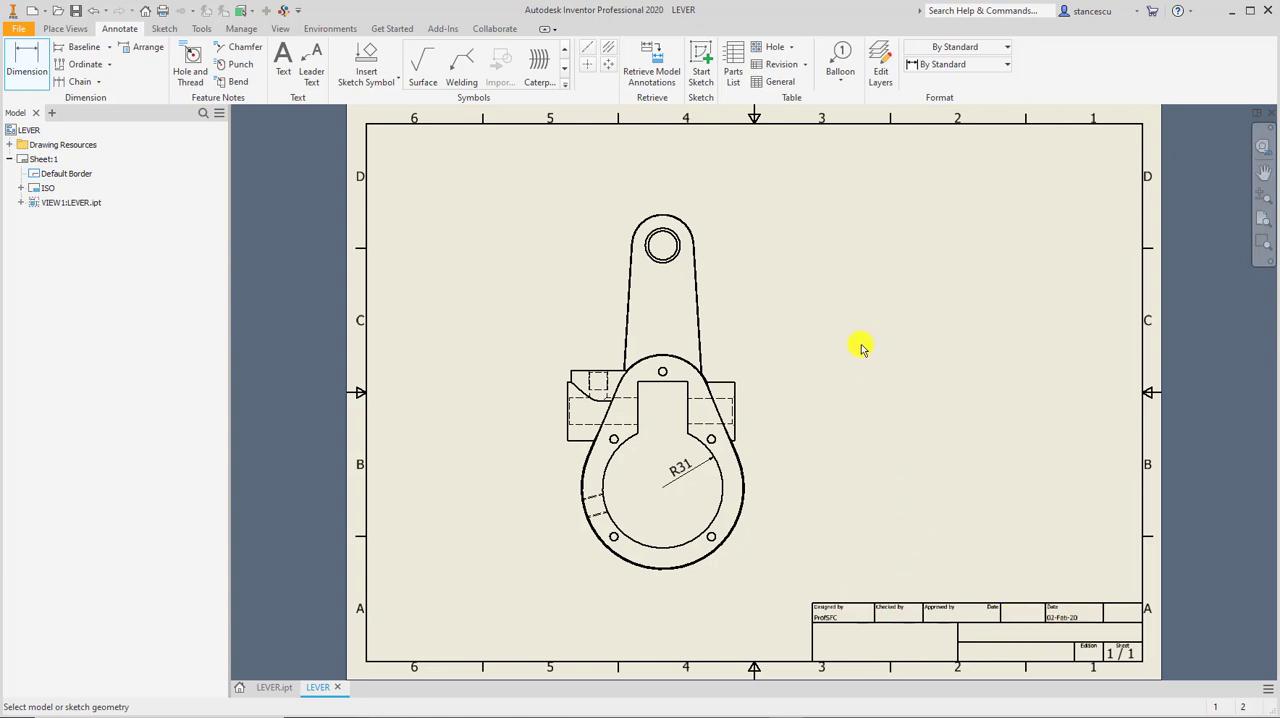
Open the iProperties of the LEVER.ipt part and review its general, summary and project data, including the Designer field.
click(266, 688)
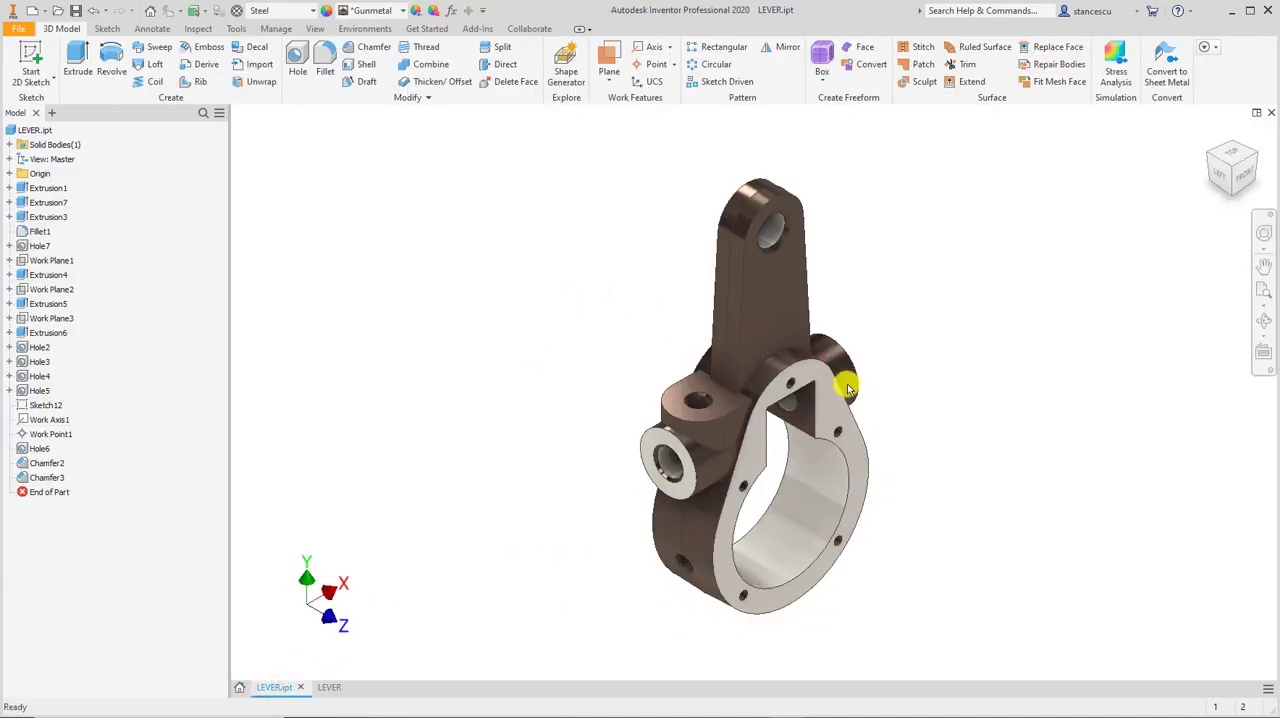
click(26, 130)
right_click(26, 130)
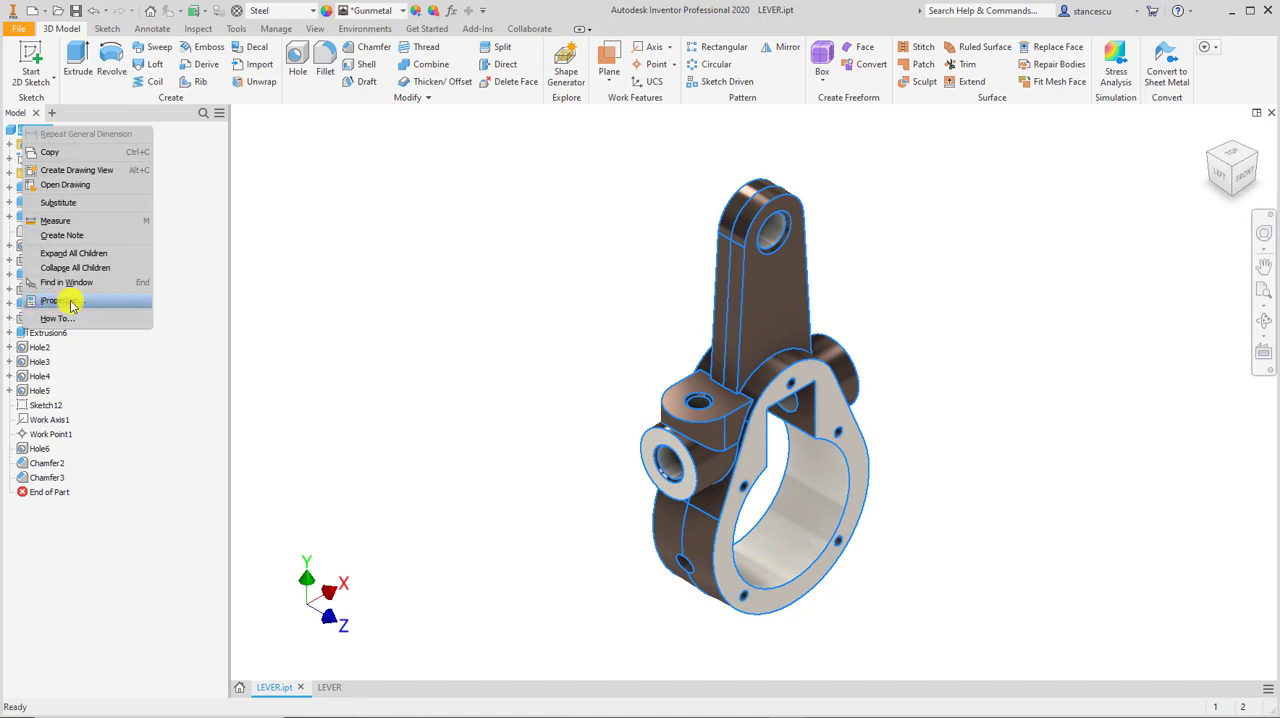
click(101, 304)
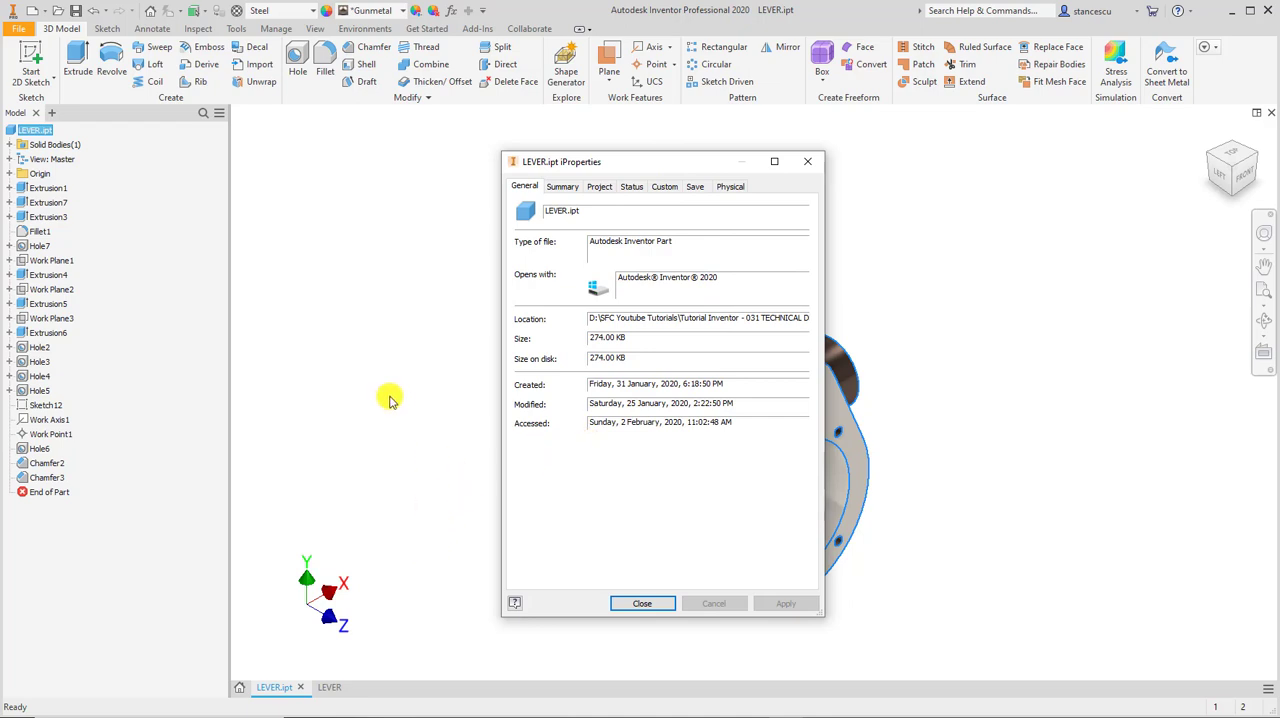
click(557, 188)
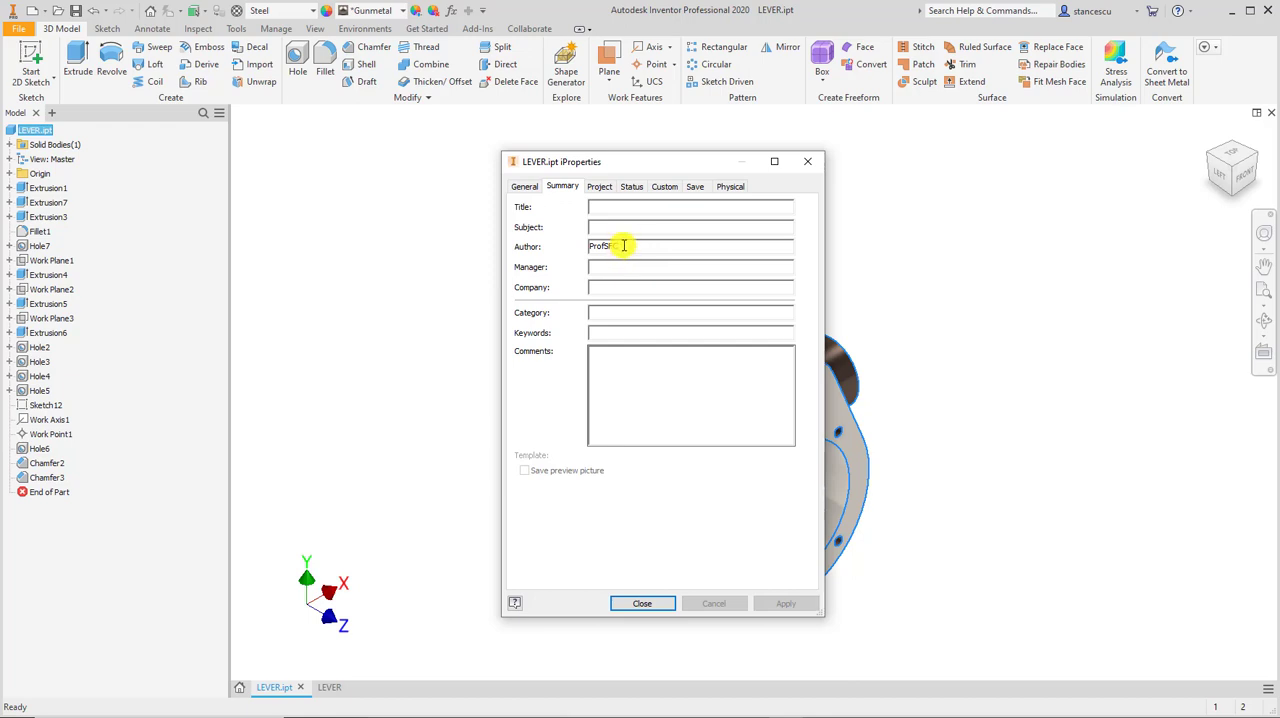
click(600, 188)
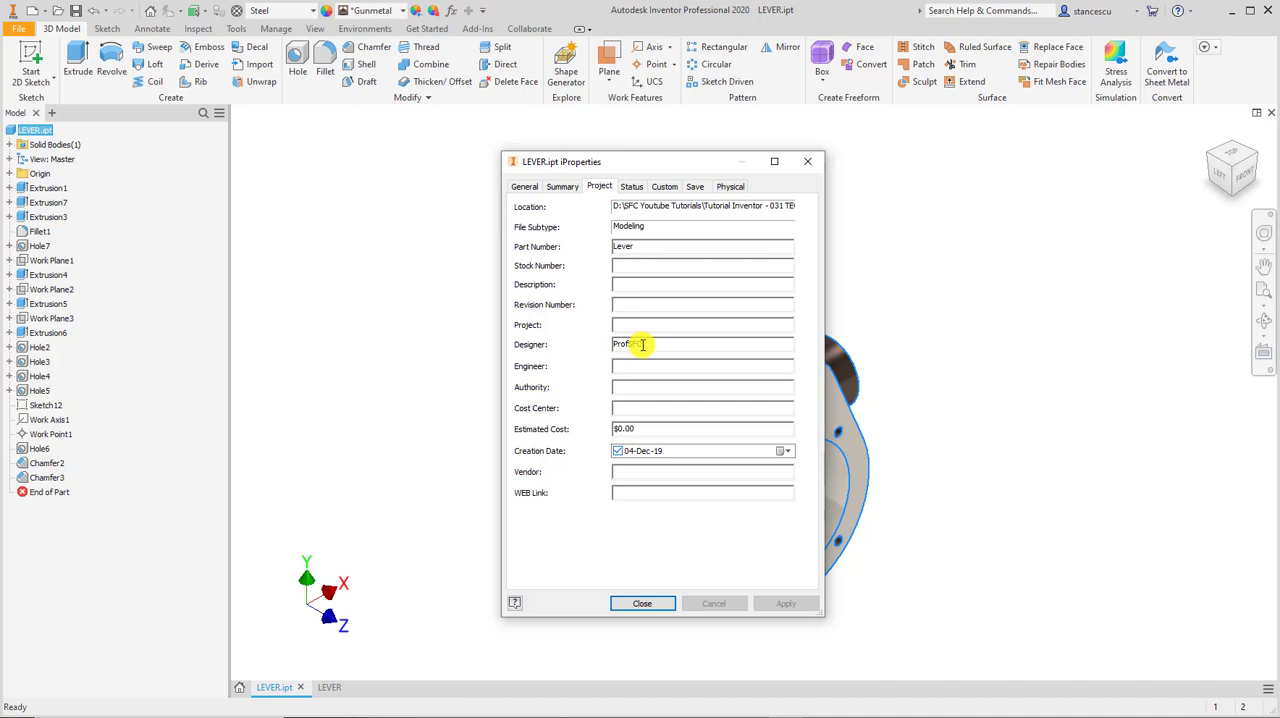
drag(643, 344, 603, 343)
click(651, 344)
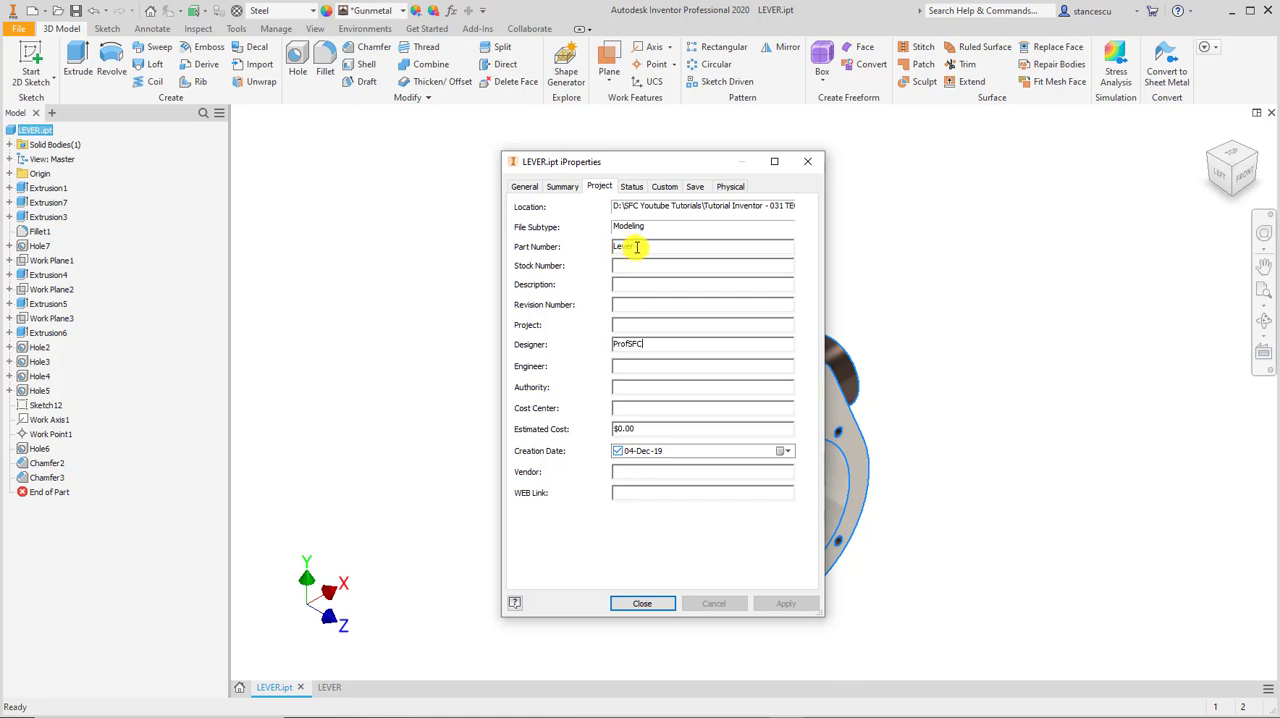
Set the Title in the part's summary properties to LEVER and accept the change.
click(560, 187)
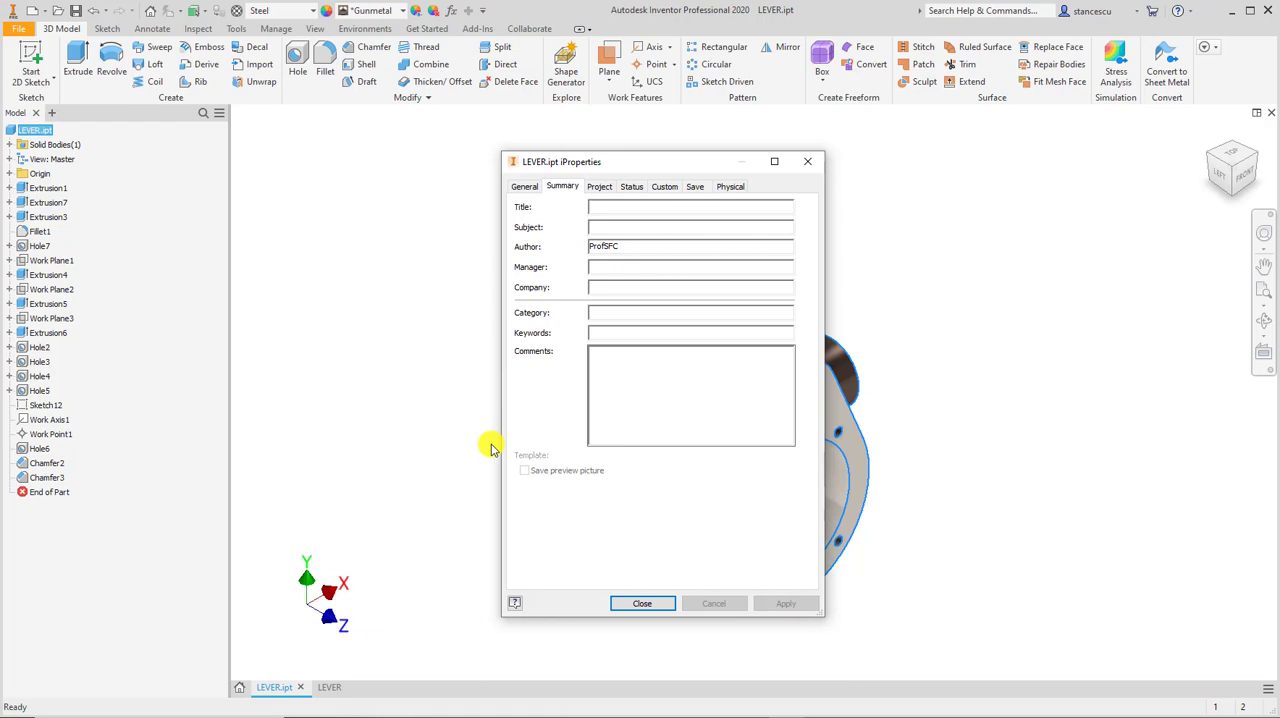
text(T)
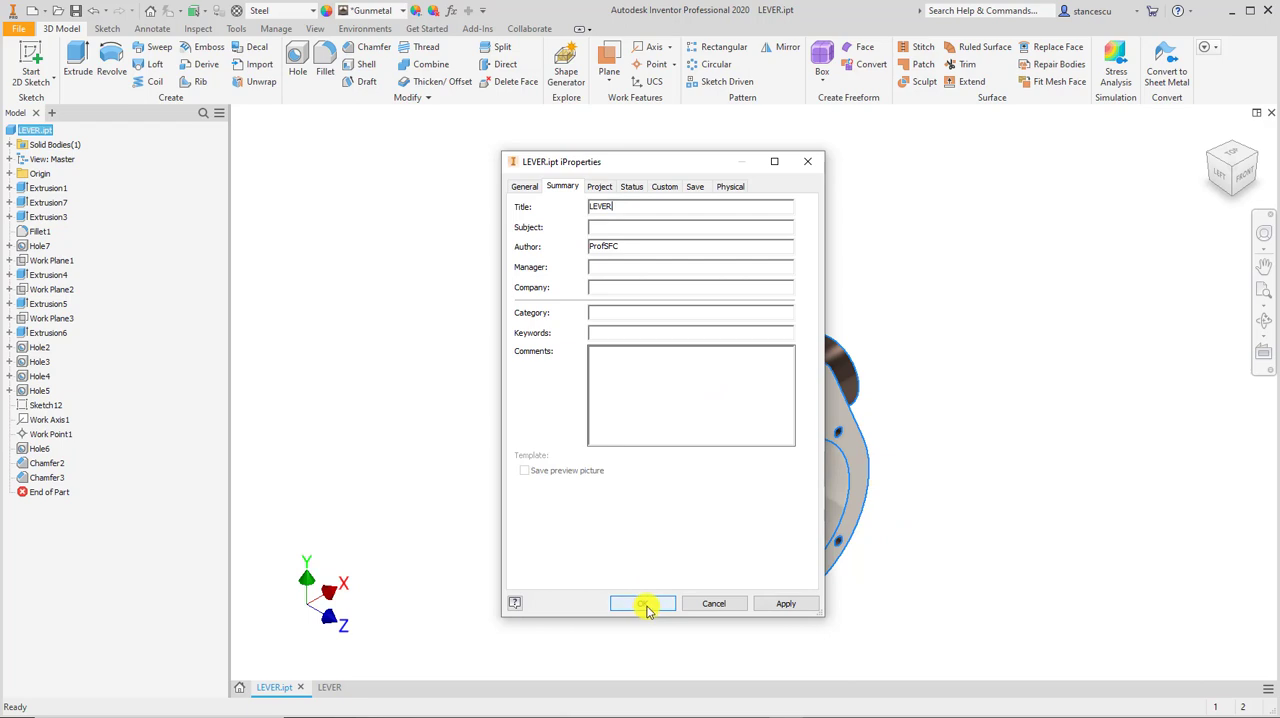
click(631, 607)
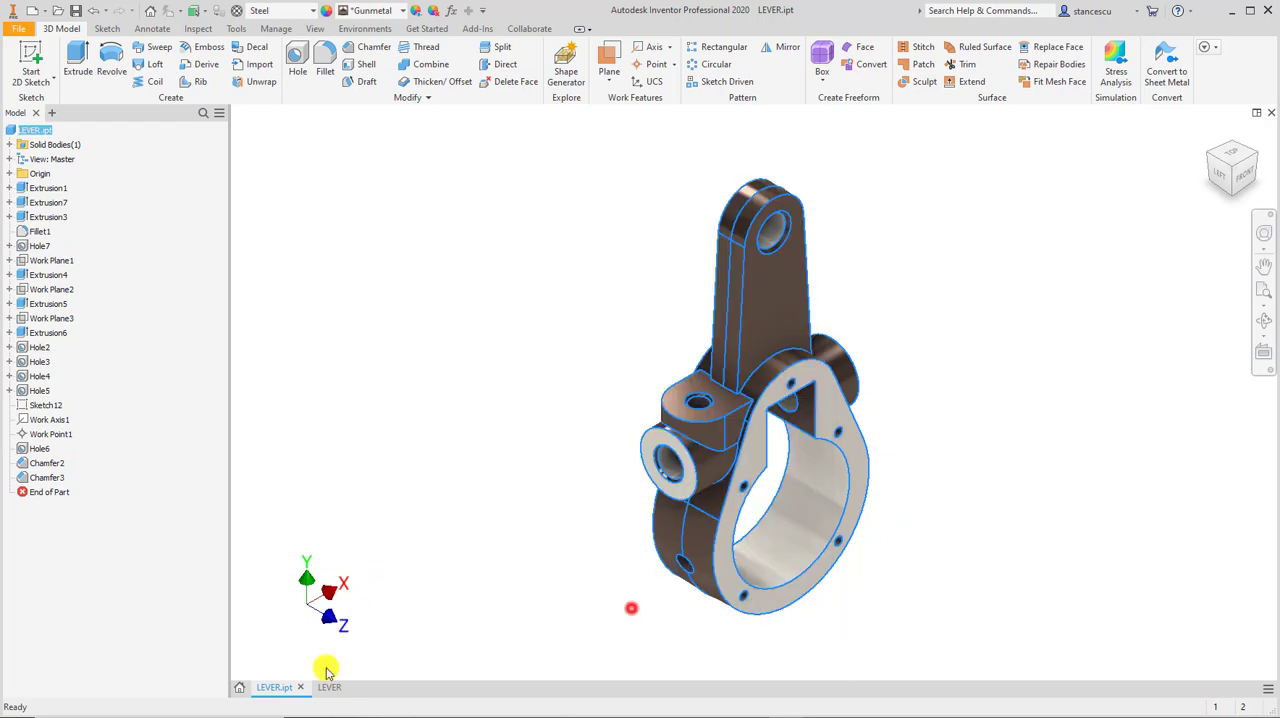
Return to the LEVER drawing and check the title block for the part's properties.
click(331, 687)
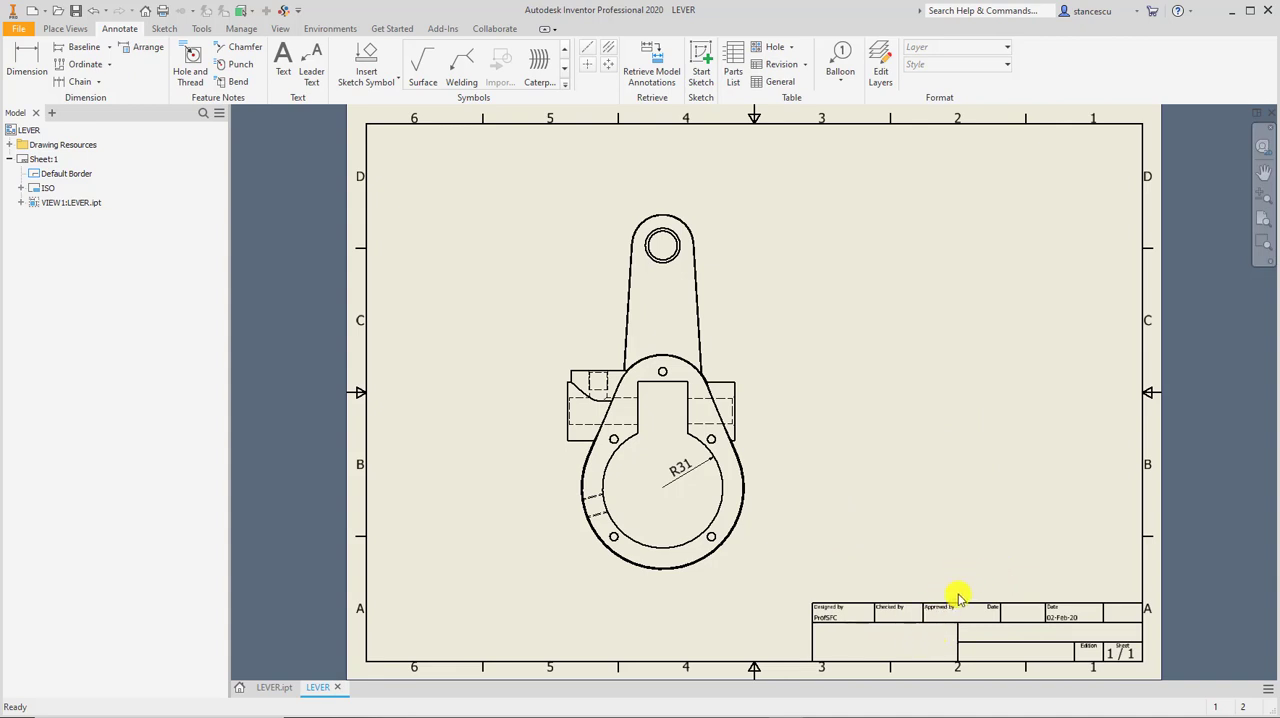
scroll(958, 594, up, 3)
middle_drag(963, 591, 874, 436)
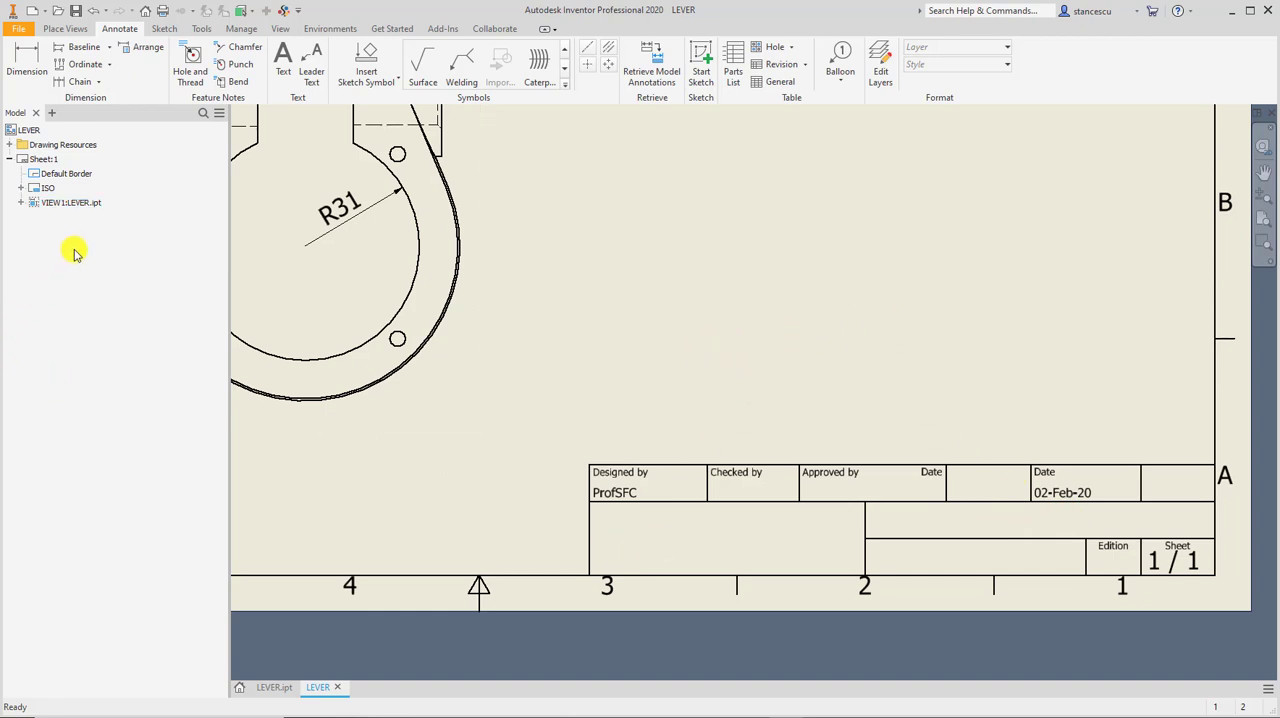
Open the definition of the sheet's ISO title block, examine its property fields, and leave without saving edits.
scroll(87, 277, down, 1)
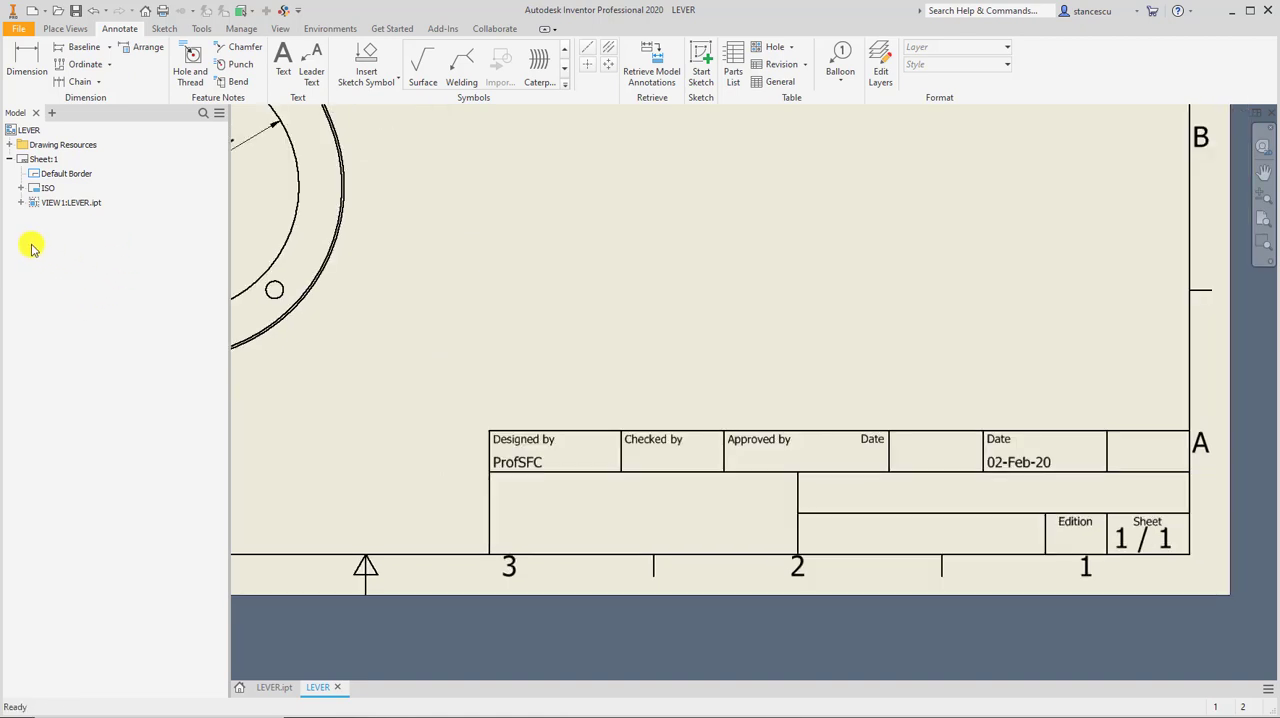
click(33, 190)
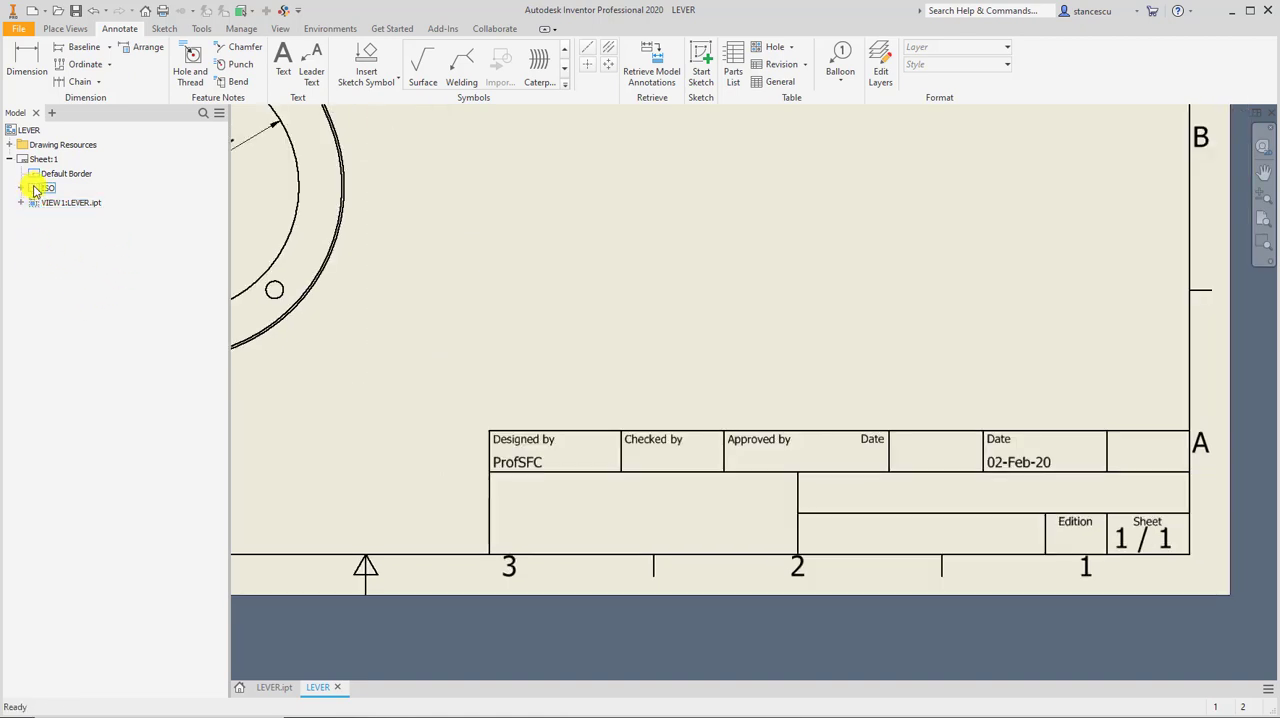
right_click(33, 190)
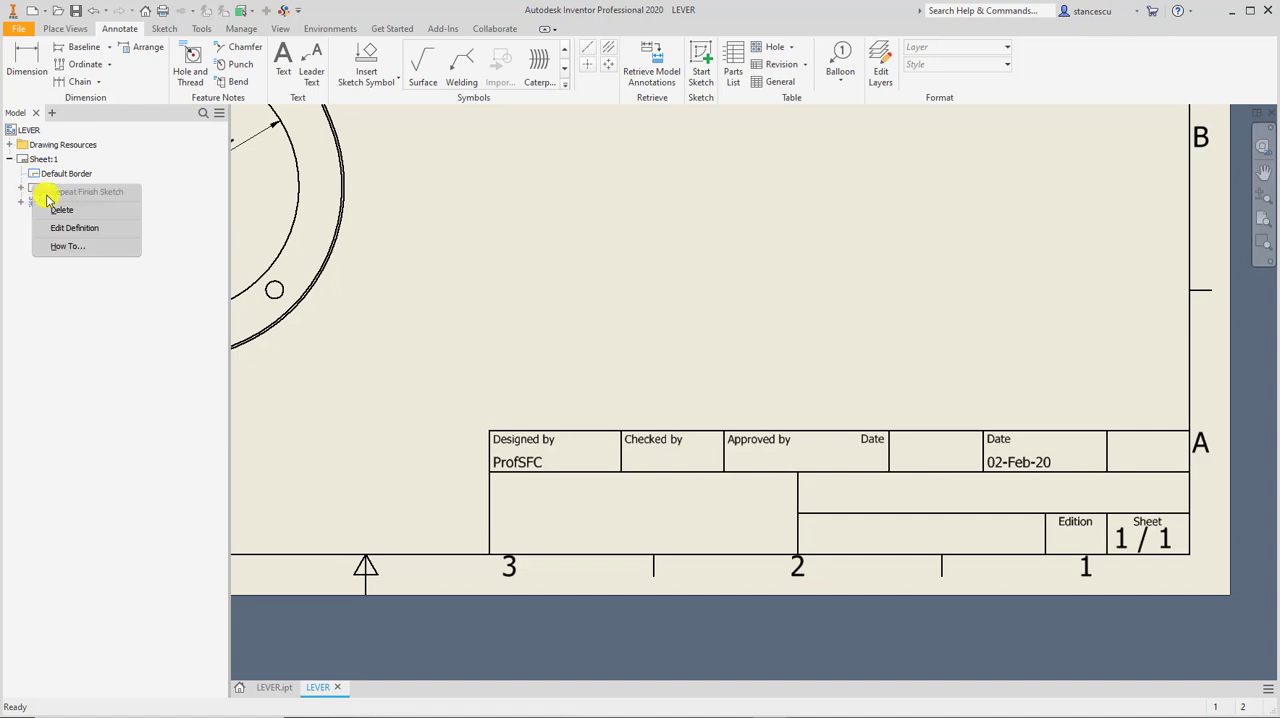
click(90, 232)
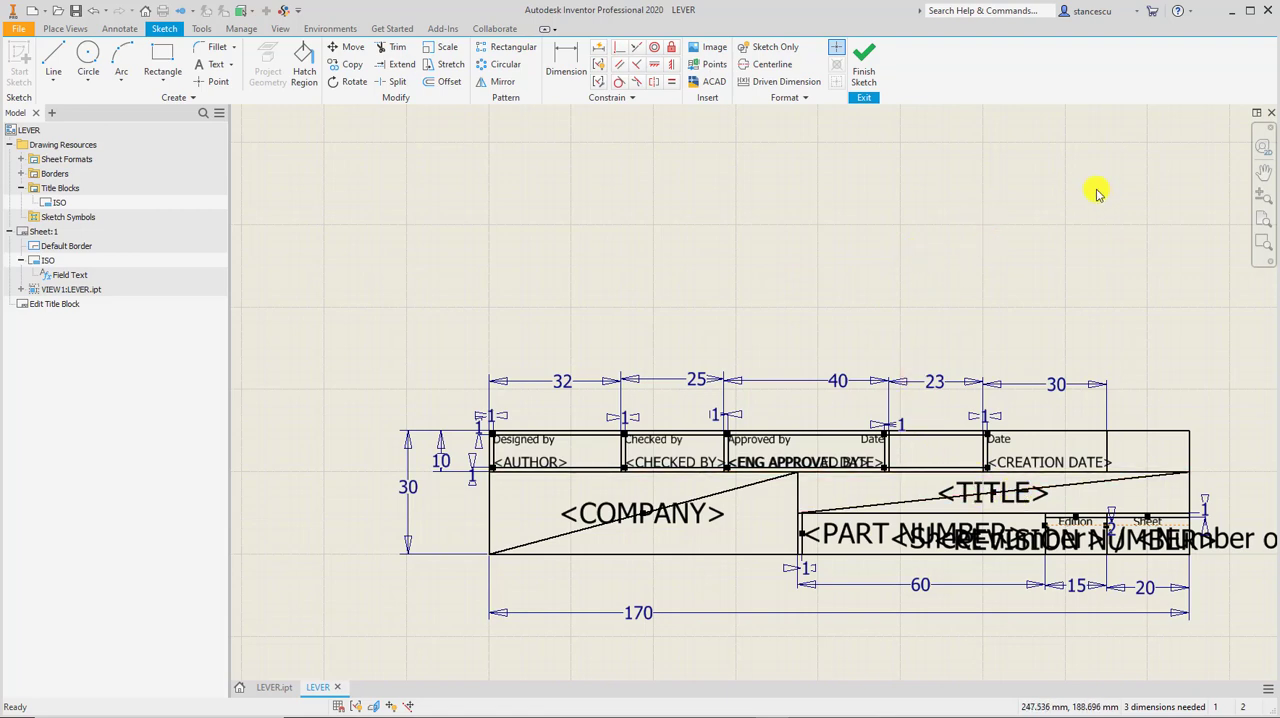
click(868, 65)
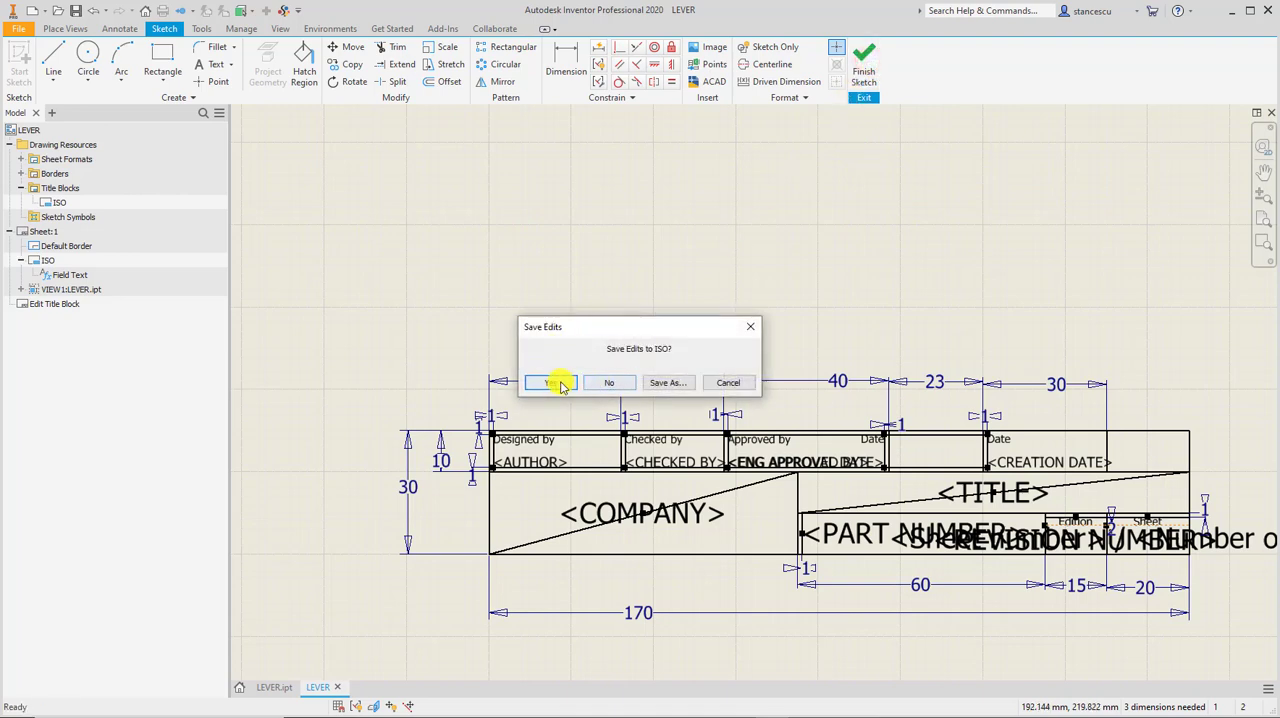
click(598, 383)
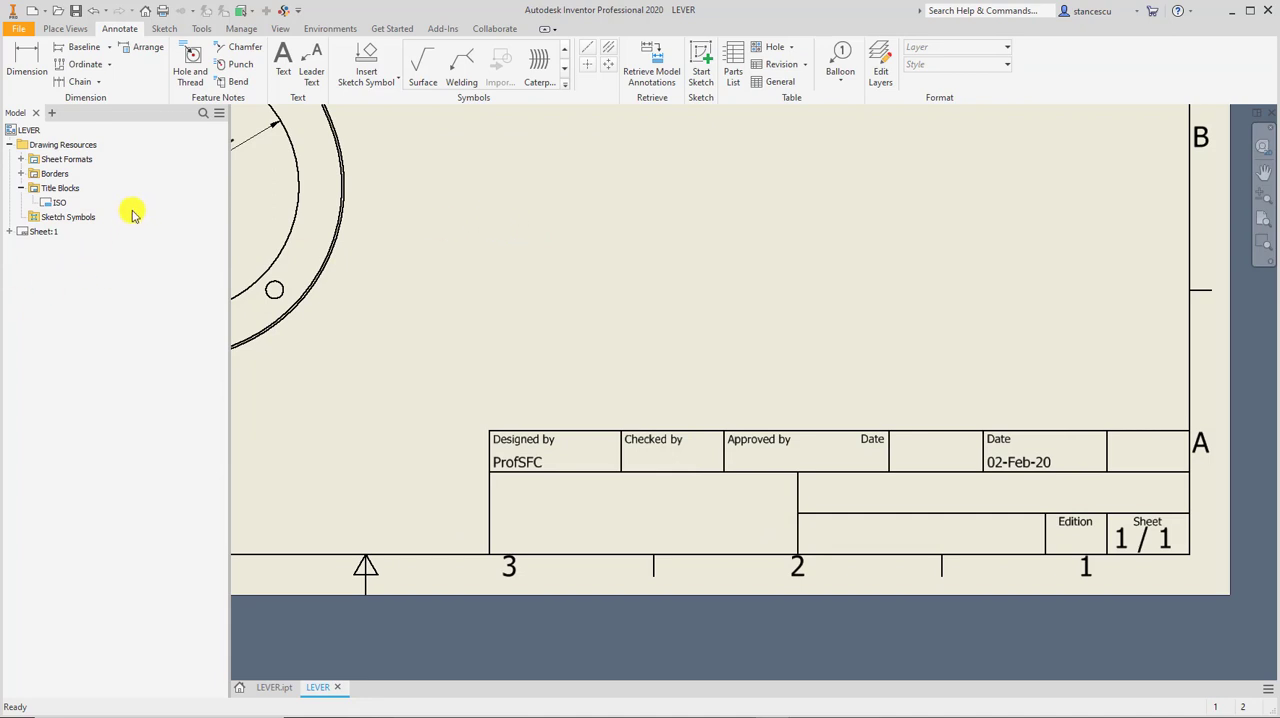
Review the property fields behind the ISO title block's field text on Sheet:1, and leave without changes.
click(12, 233)
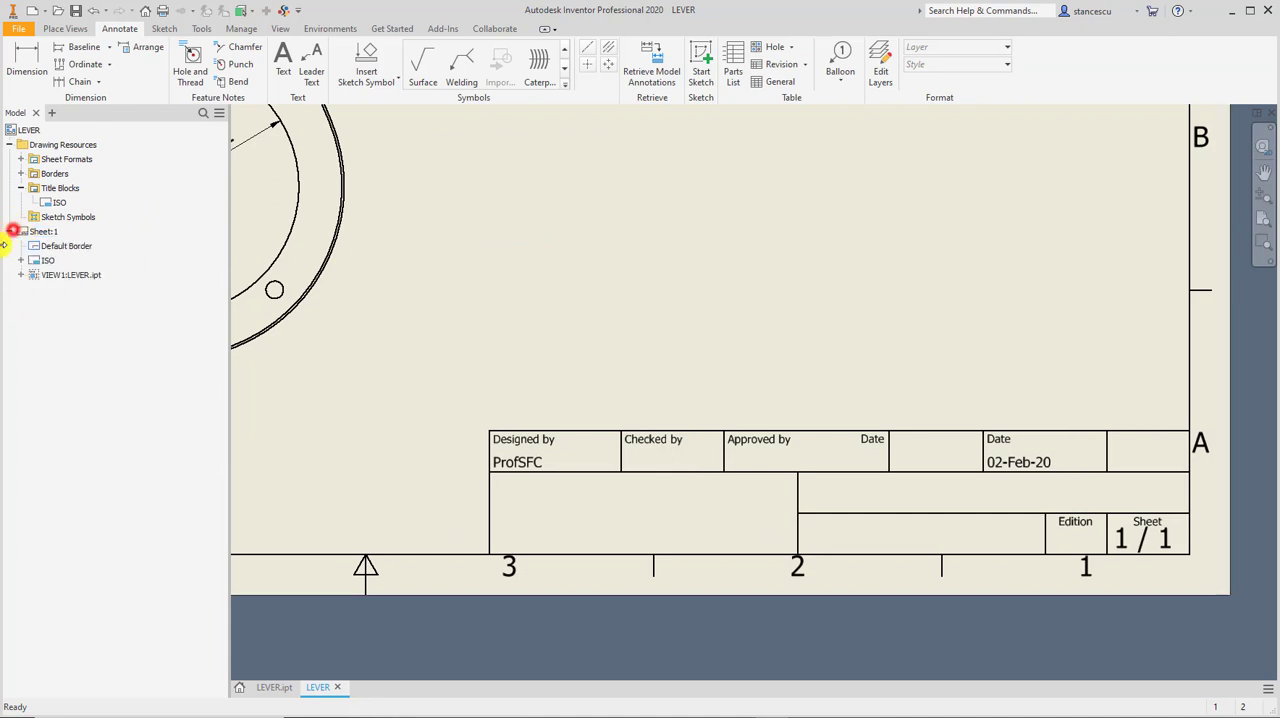
click(22, 262)
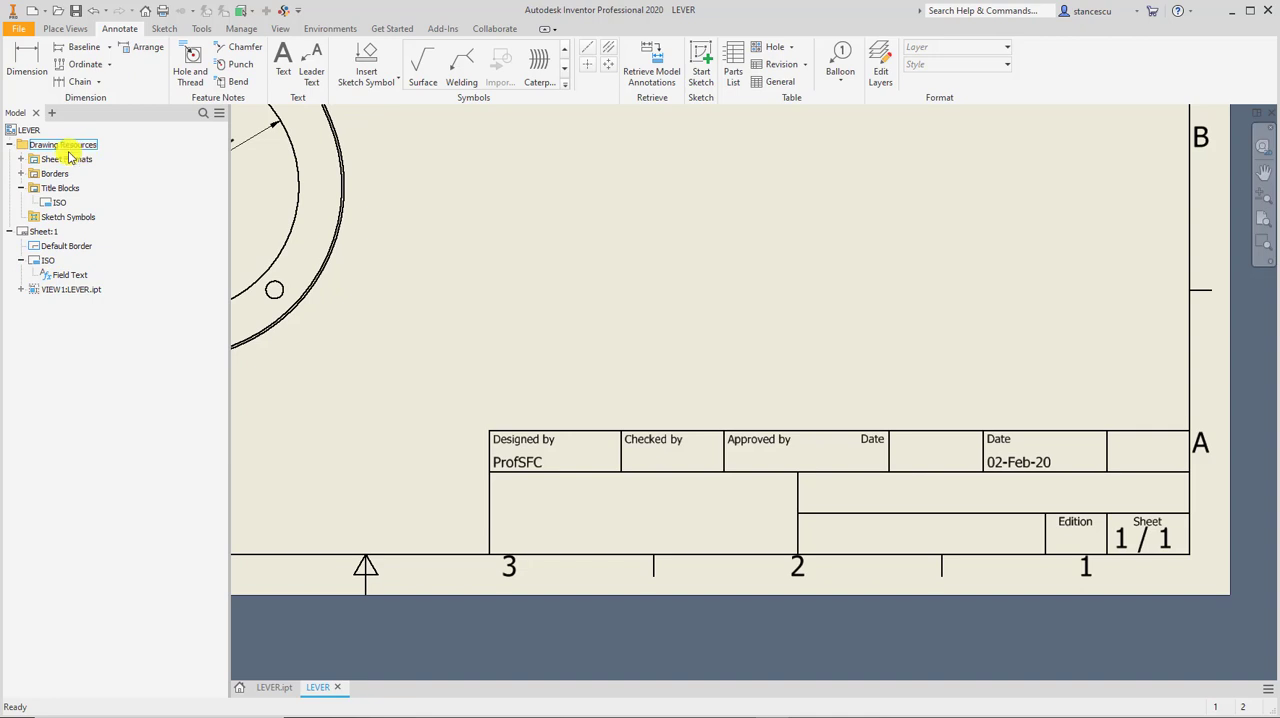
right_click(60, 278)
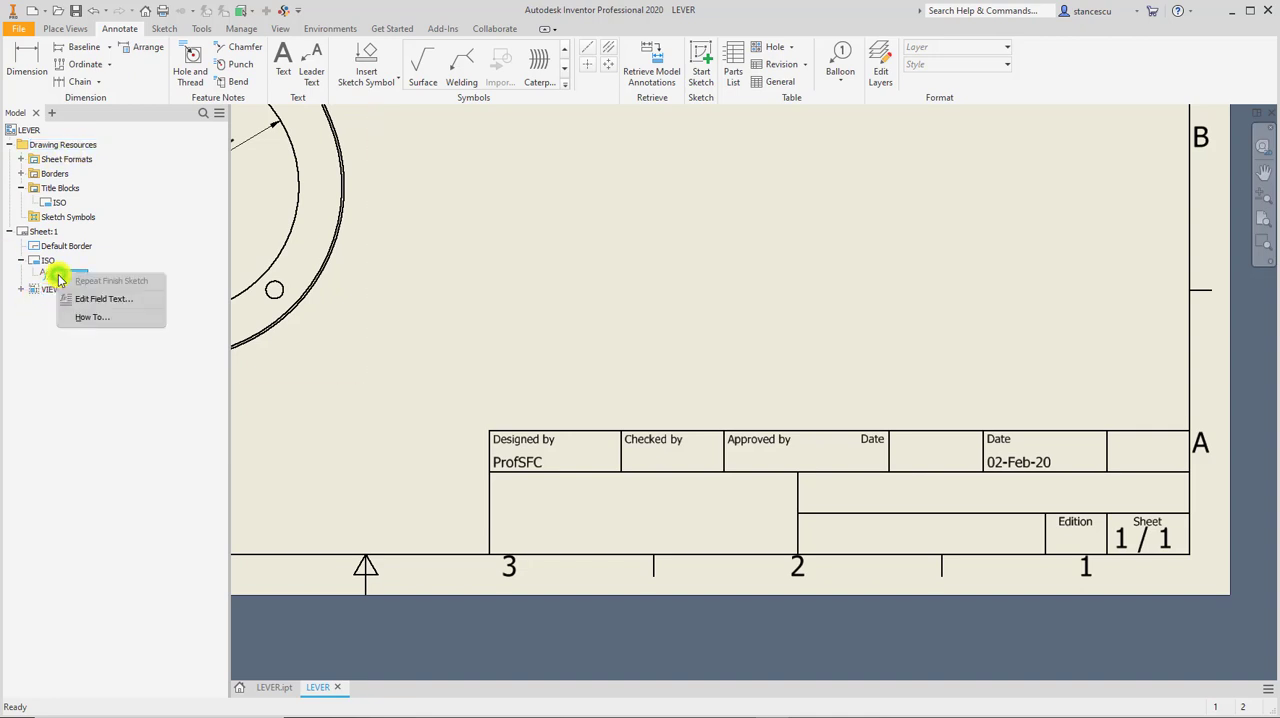
click(65, 278)
right_click(65, 278)
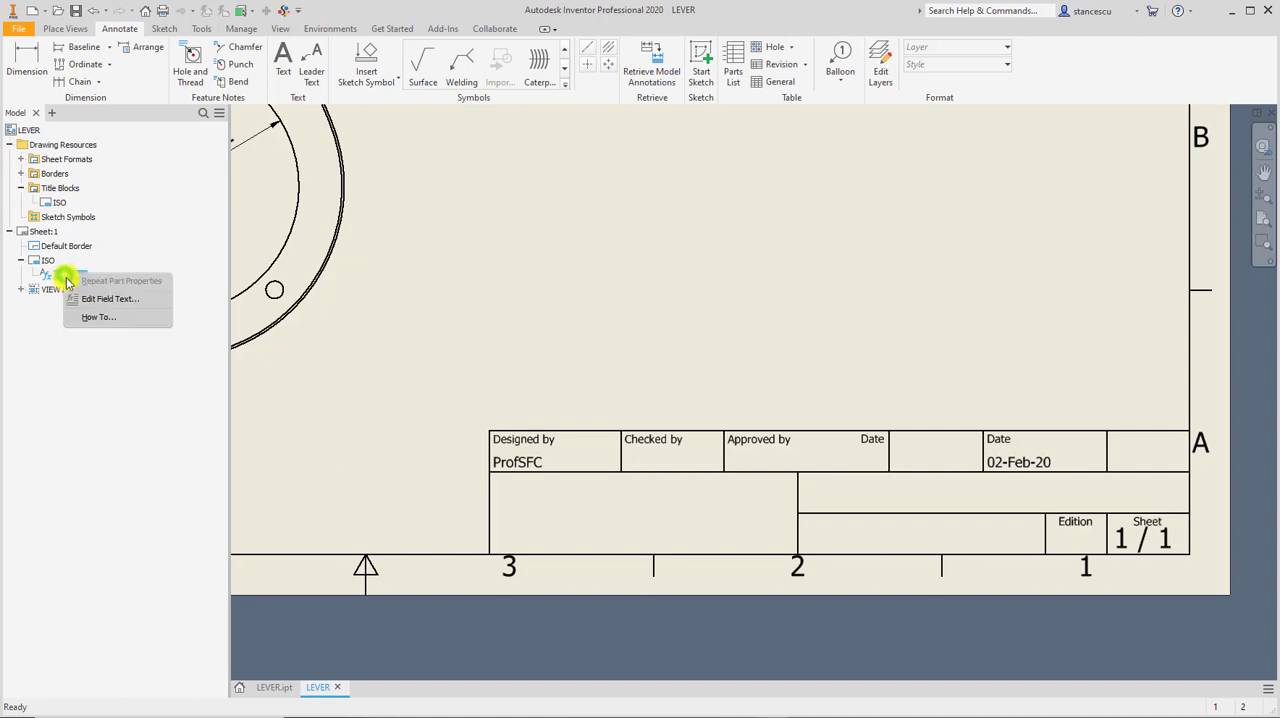
click(90, 296)
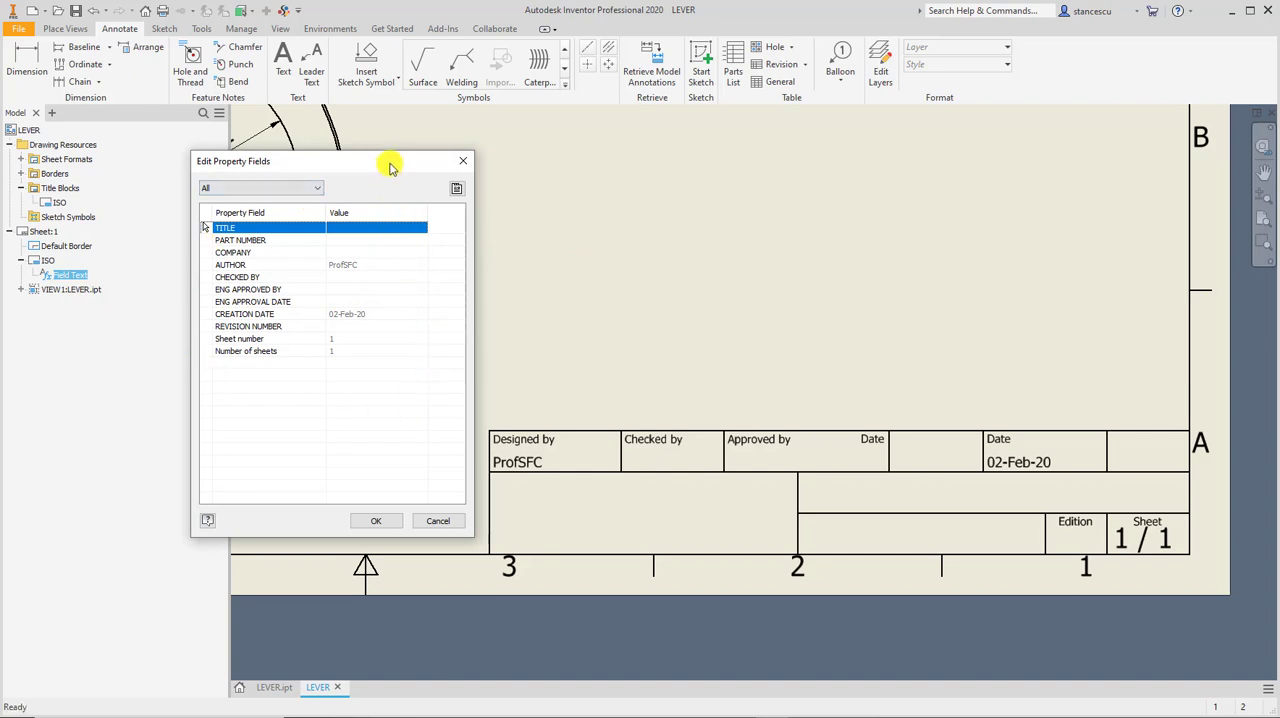
drag(390, 167, 385, 149)
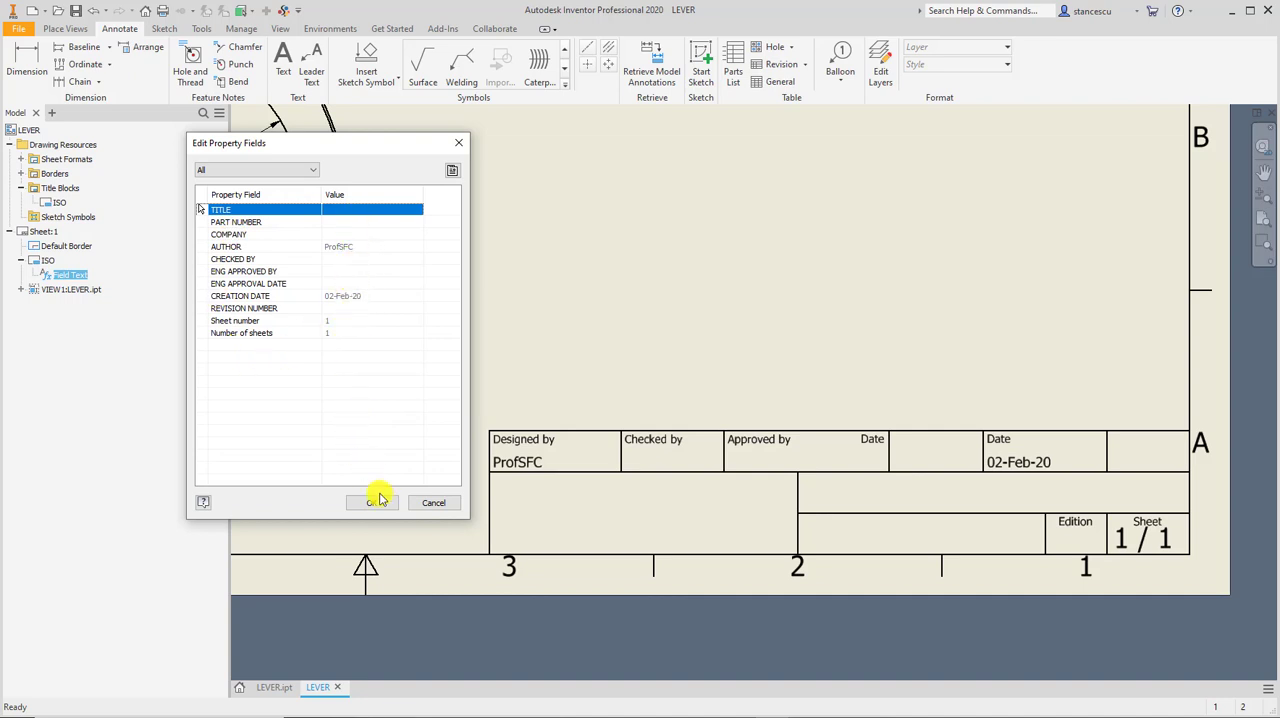
click(432, 503)
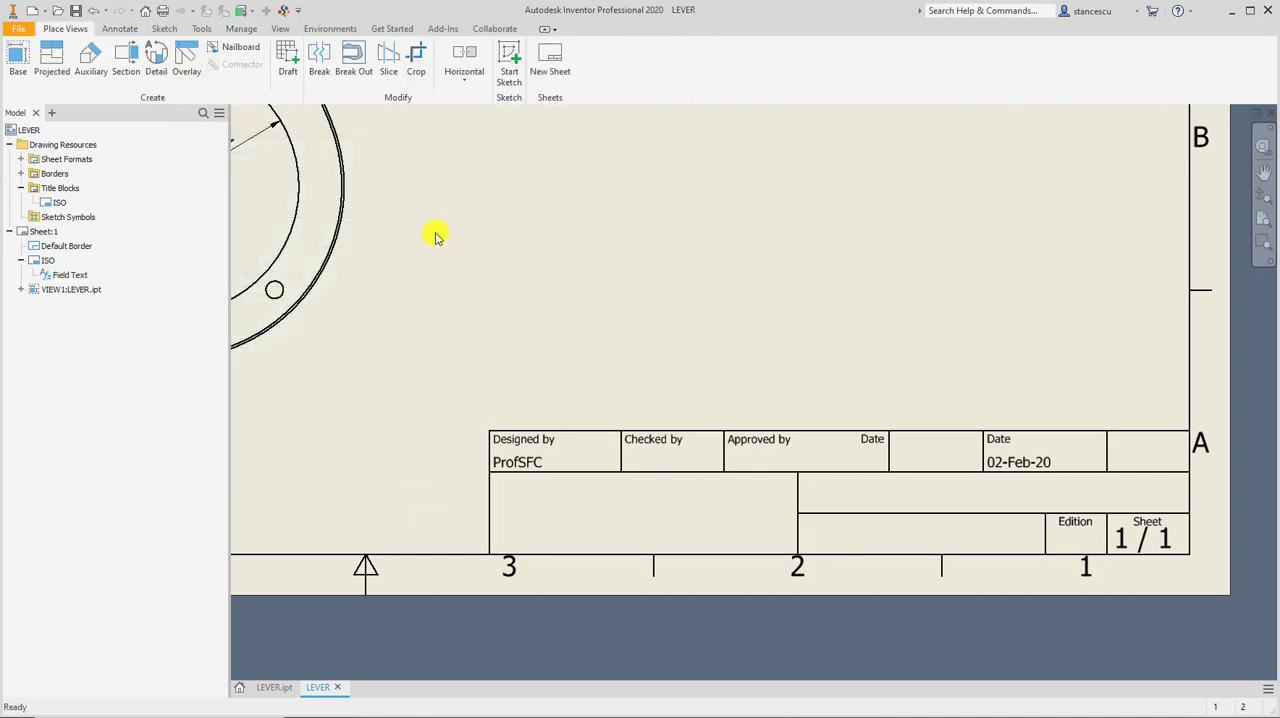
Set the drawing's document settings to copy all model iProperties and overwrite the drawing's current values with the part's.
click(208, 32)
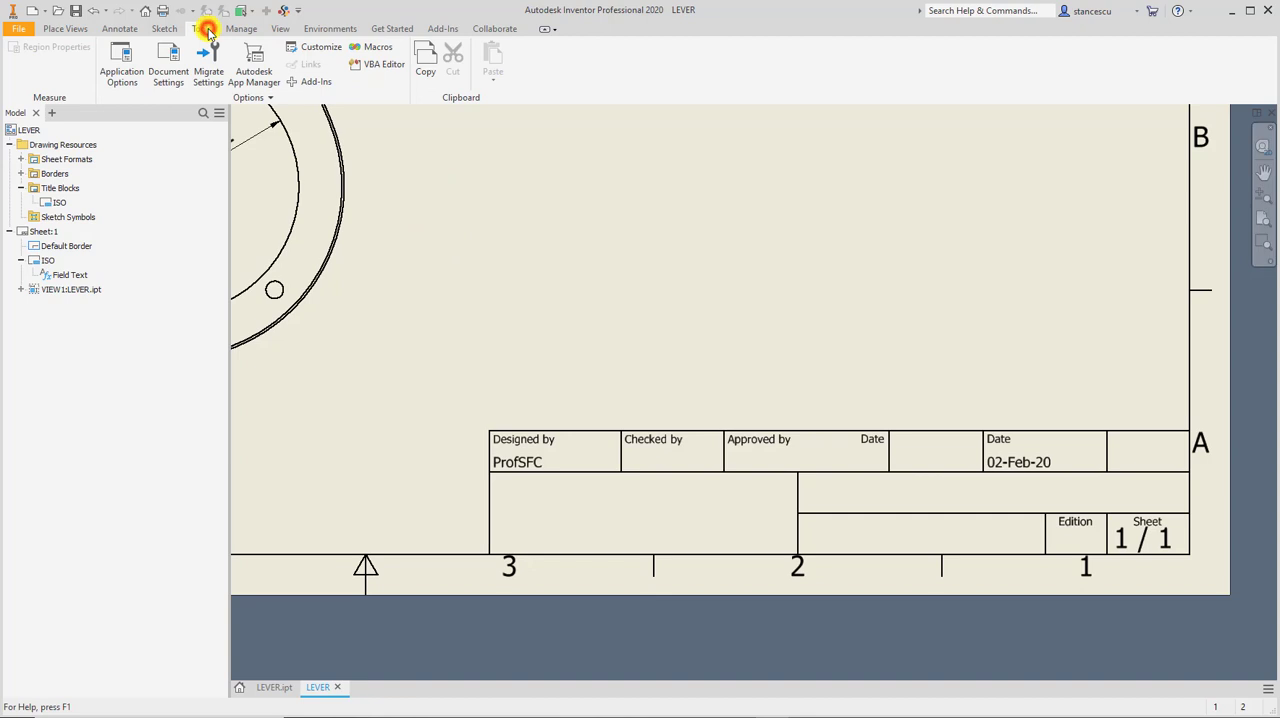
click(166, 64)
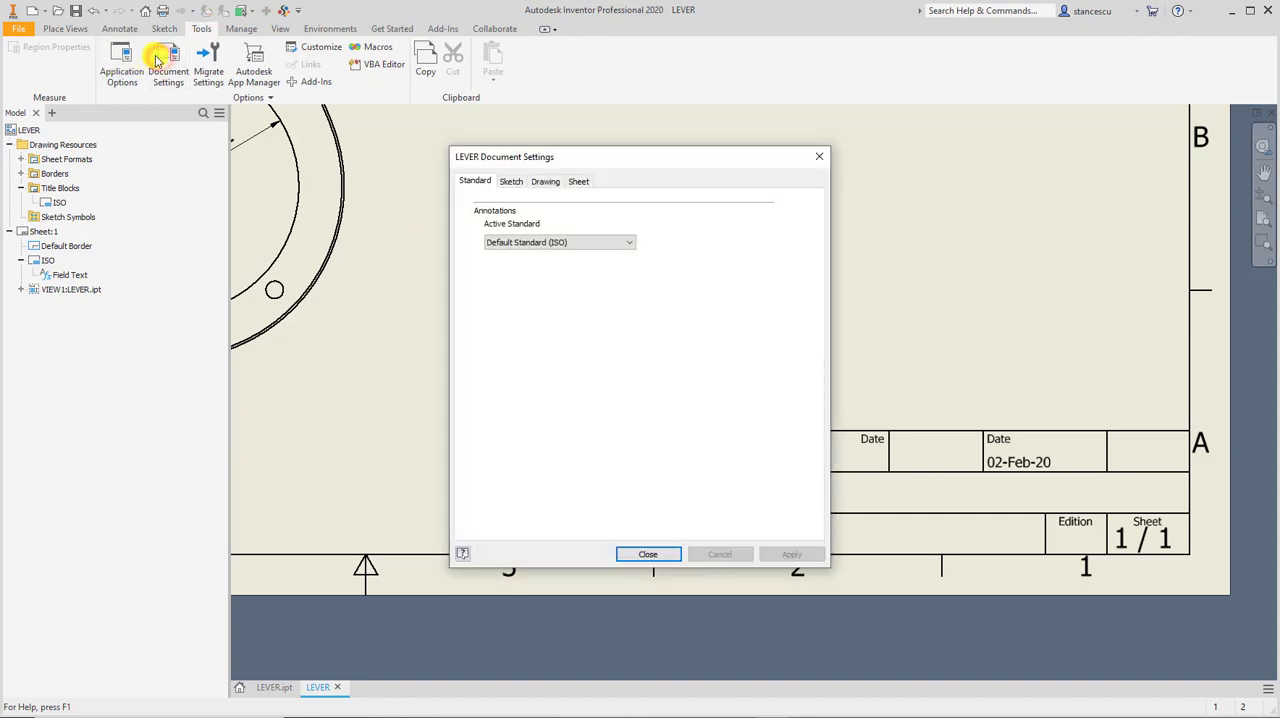
click(544, 183)
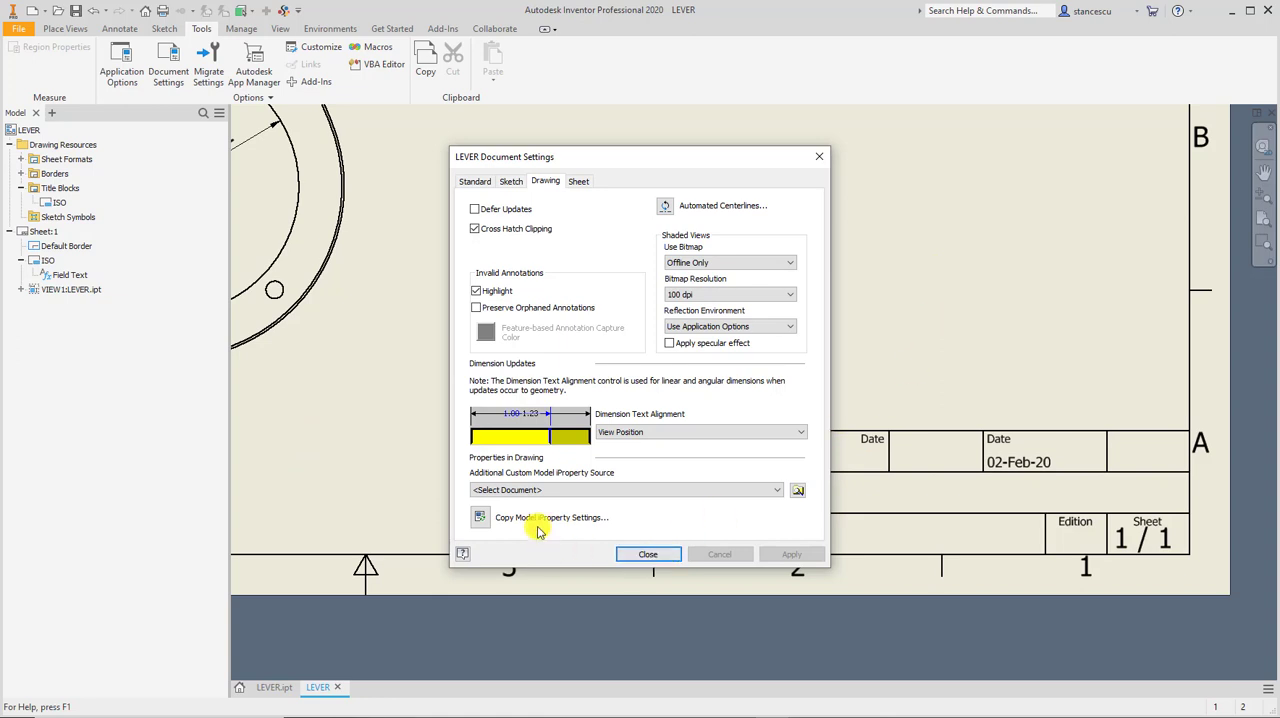
click(480, 517)
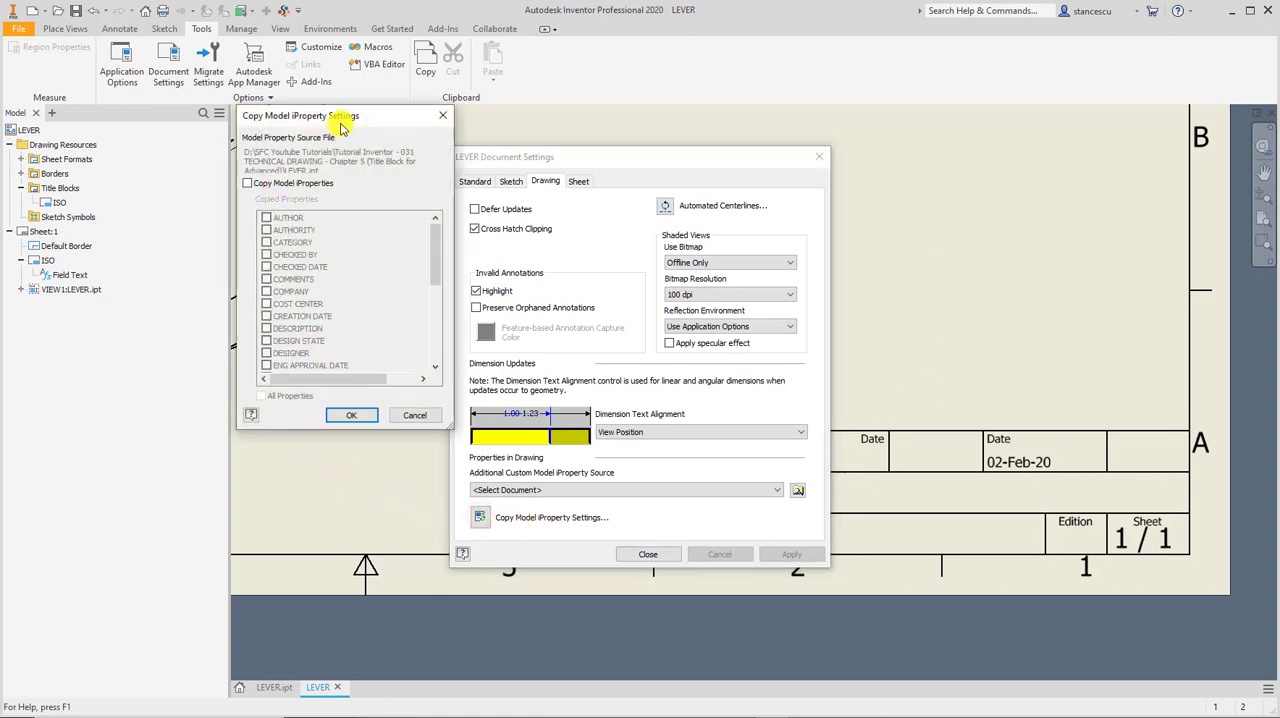
drag(348, 116, 324, 154)
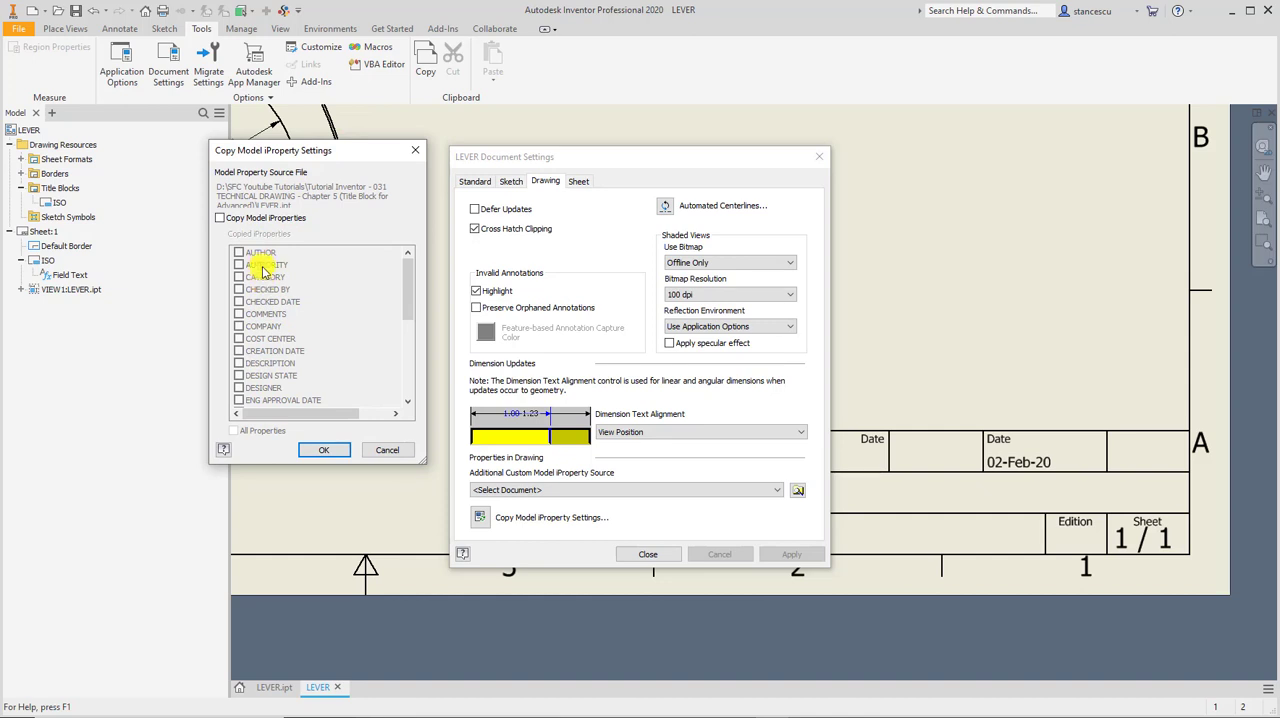
click(220, 220)
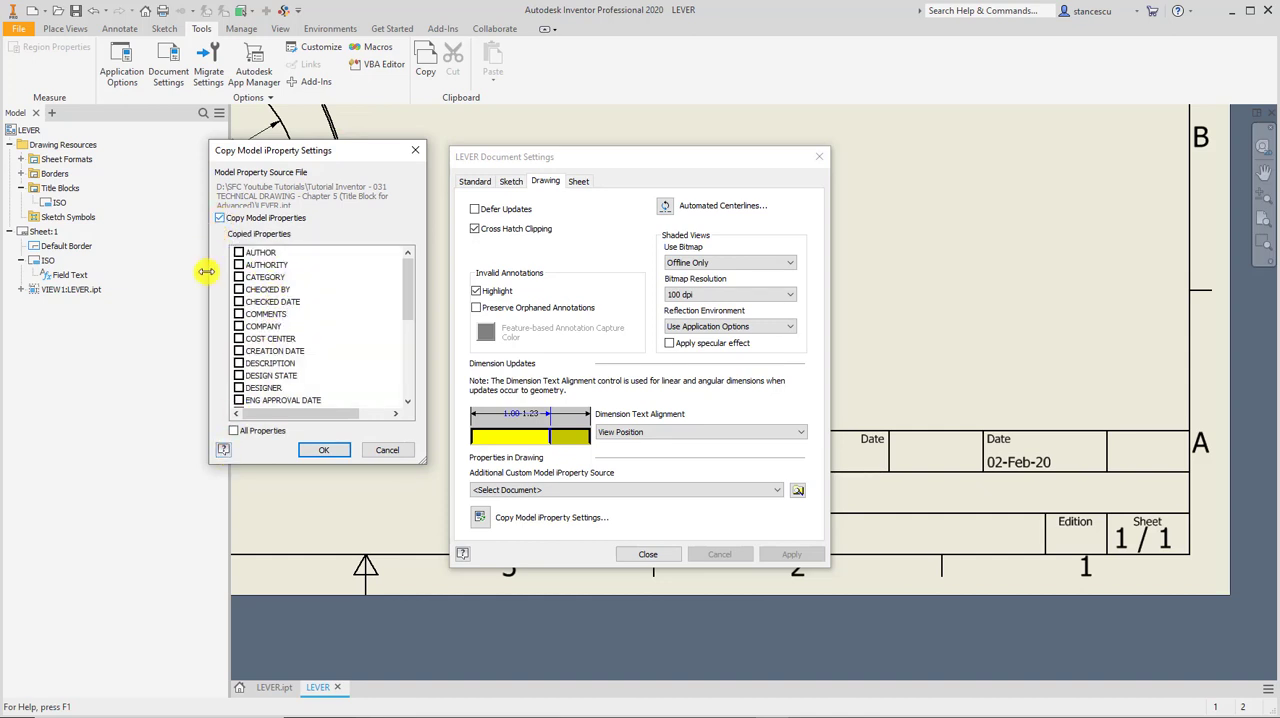
click(234, 432)
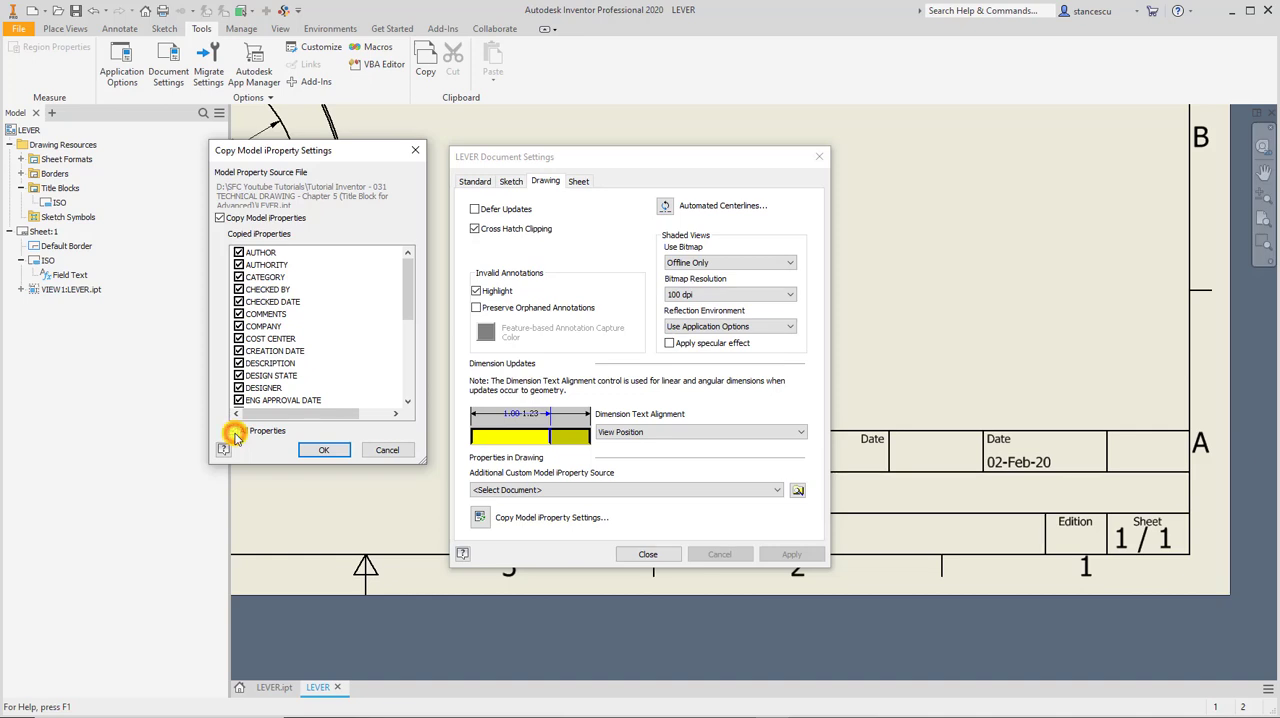
click(326, 451)
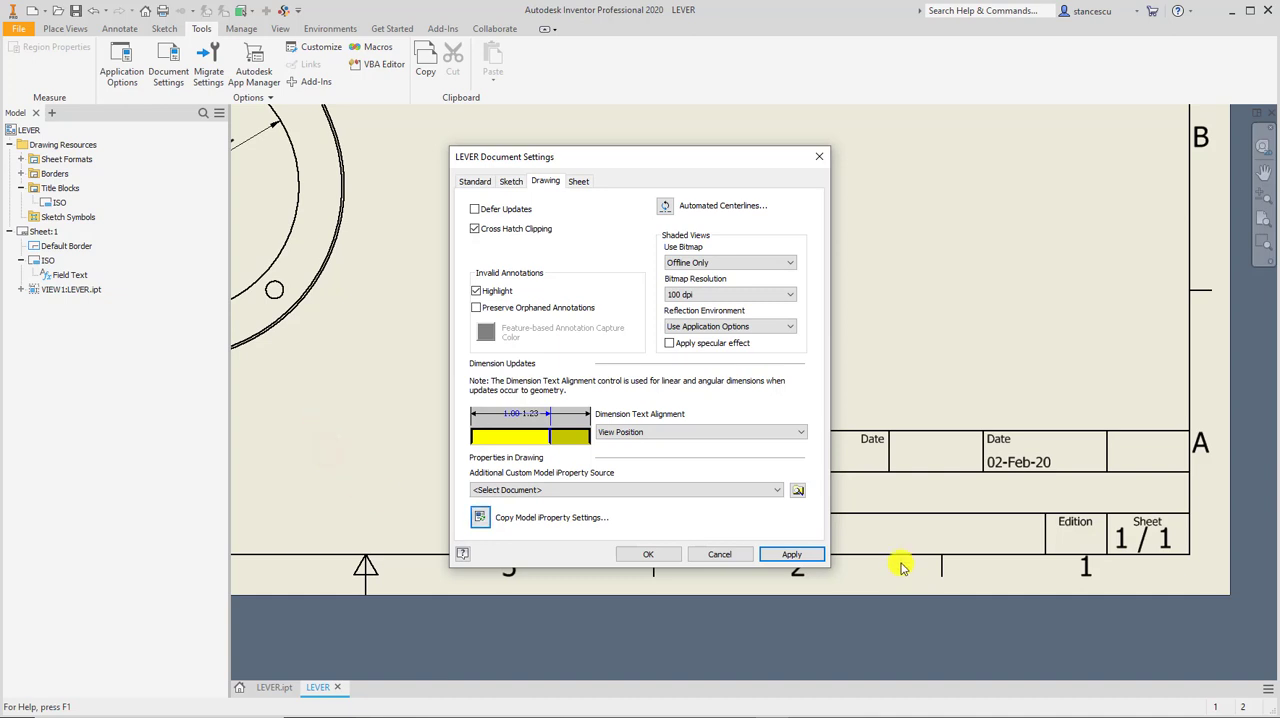
click(647, 555)
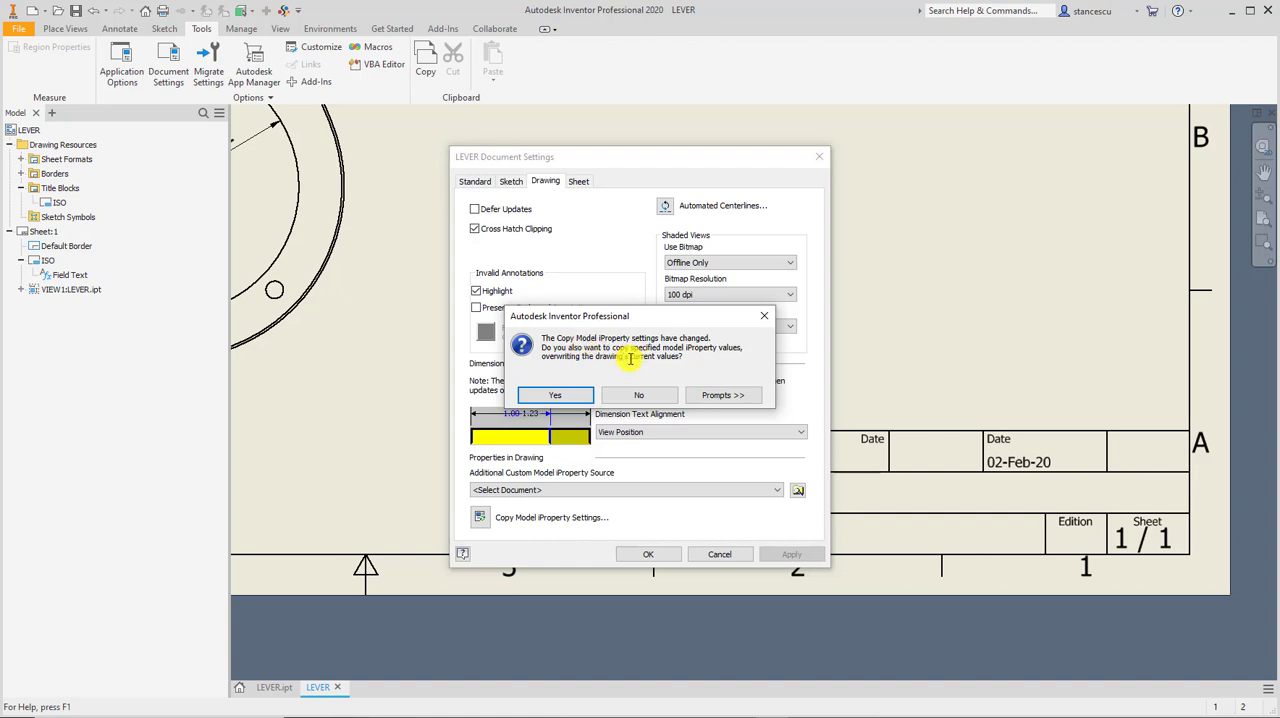
click(567, 396)
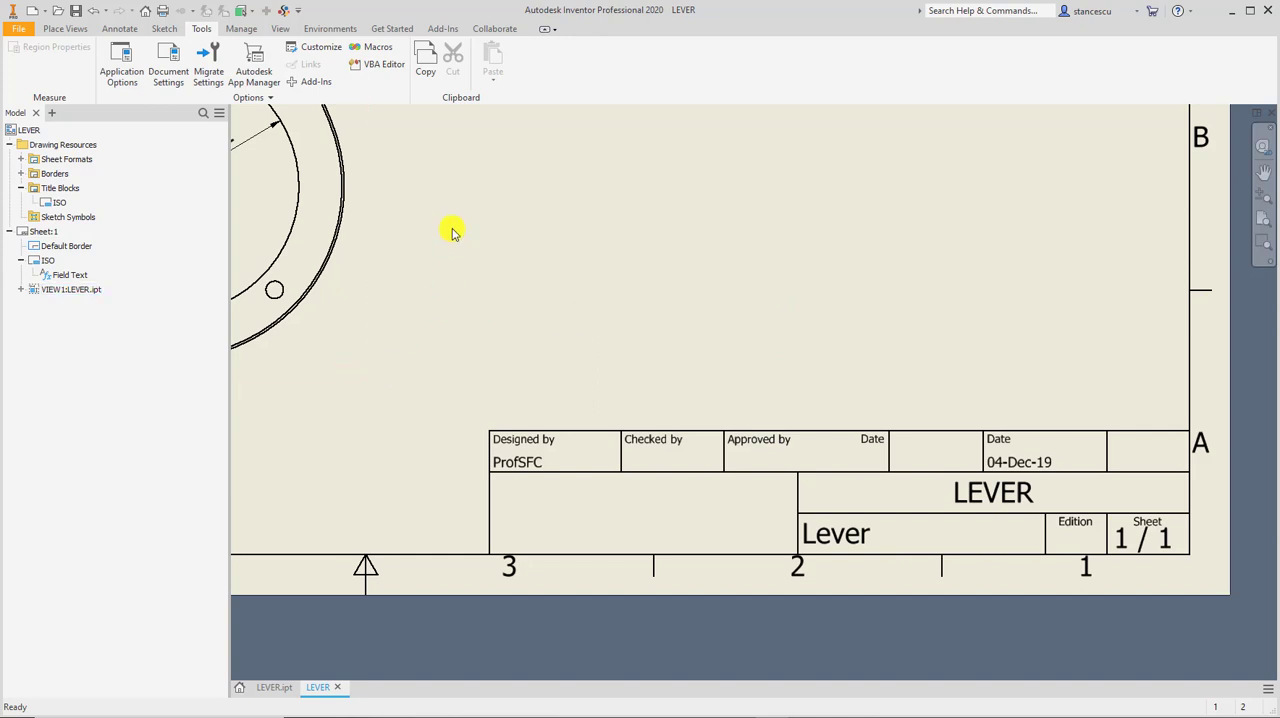
Open the drawing's iProperties from the title block's field text and set the project Part Number to 234B-09.
right_click(43, 276)
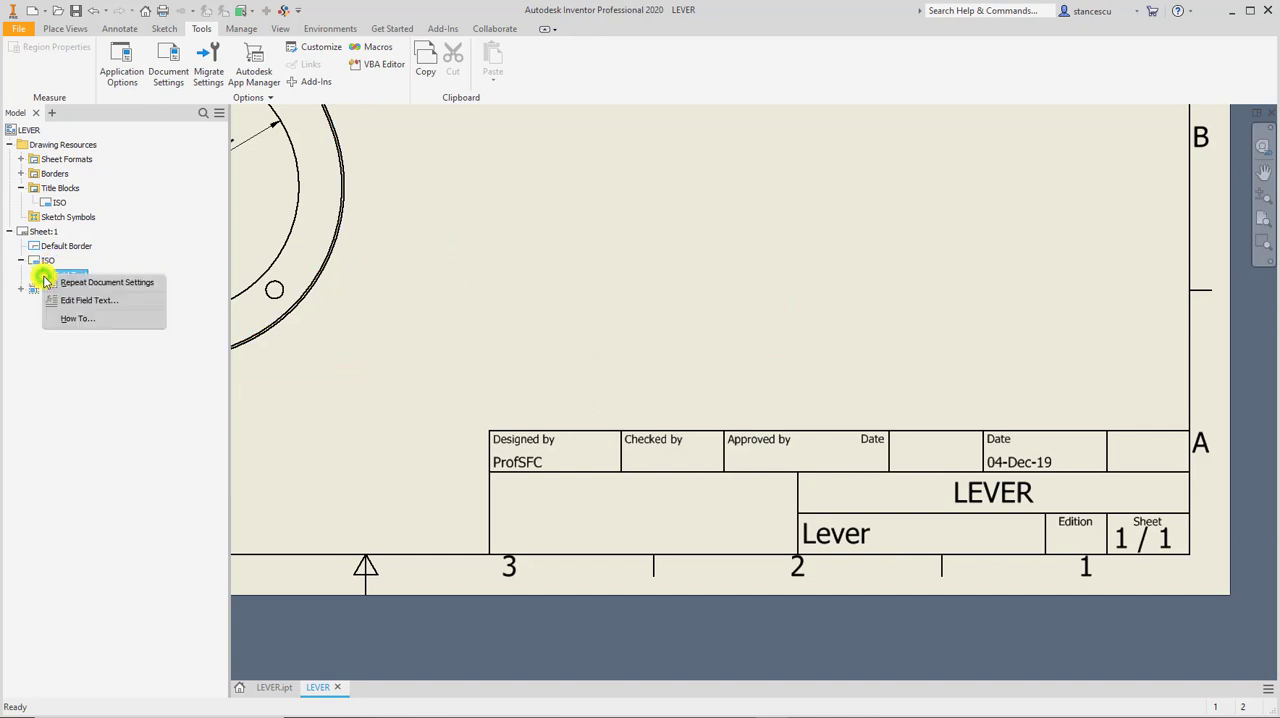
click(67, 300)
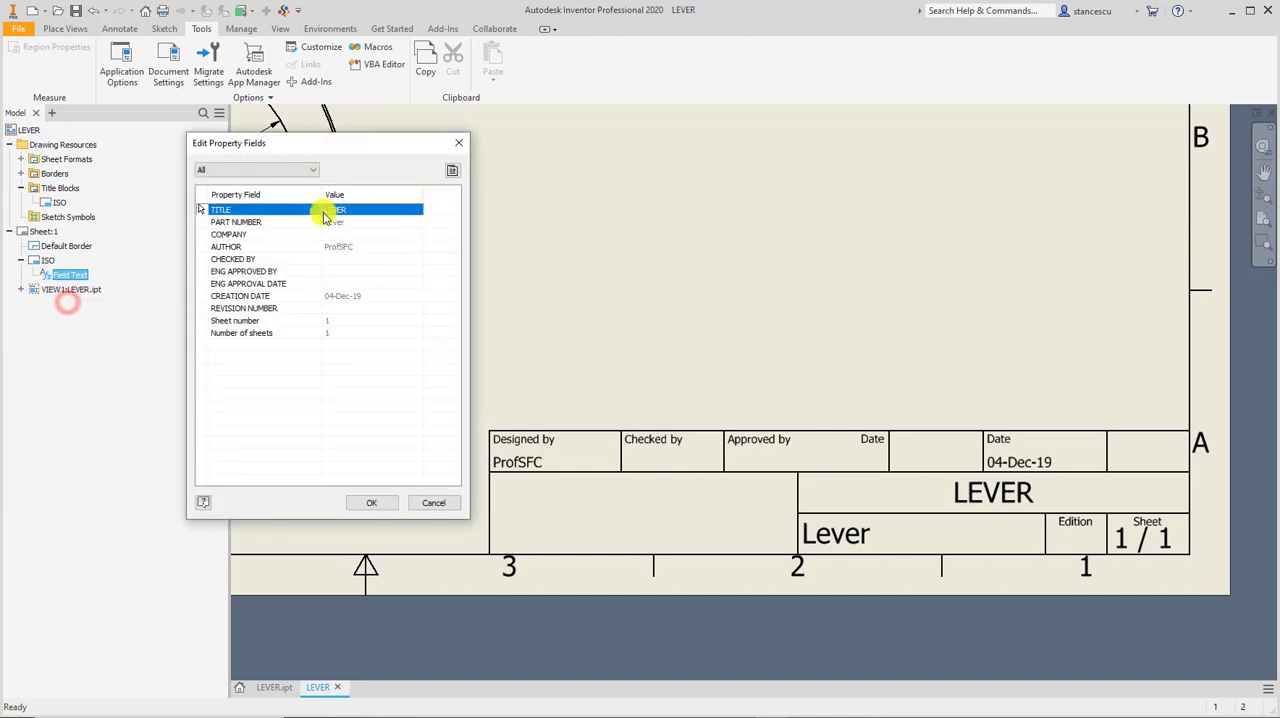
drag(386, 147, 436, 119)
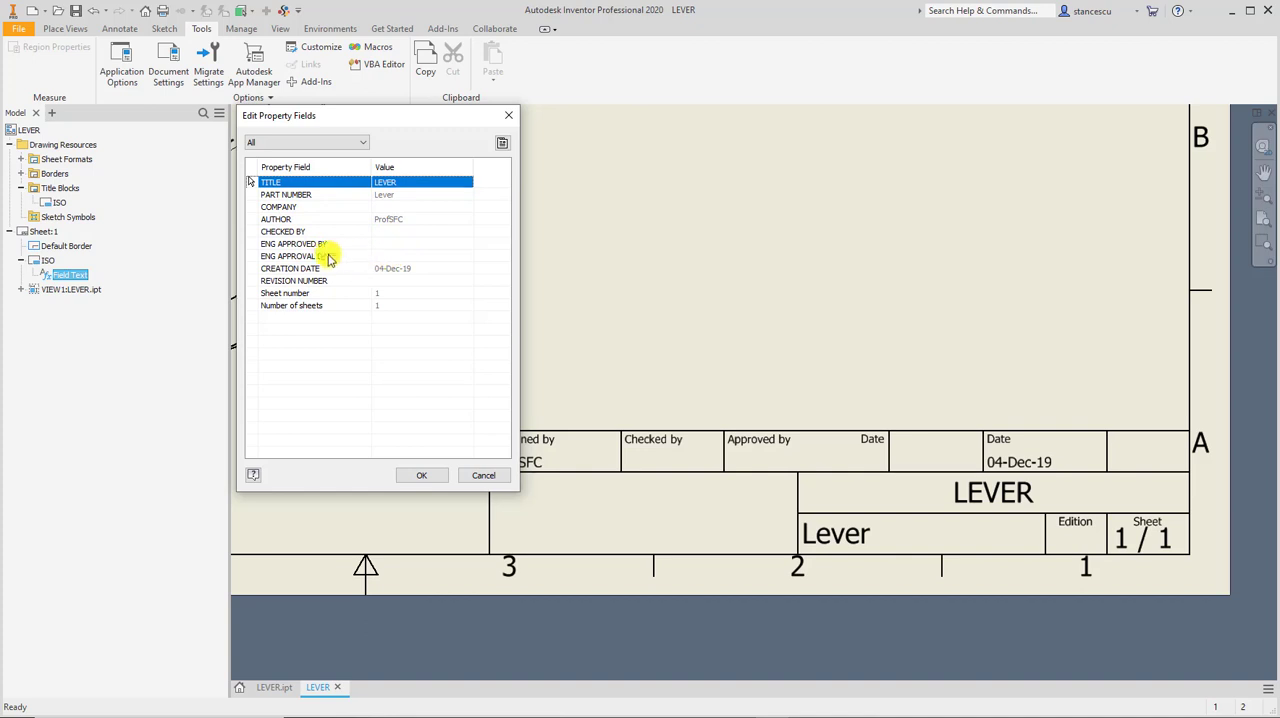
click(502, 143)
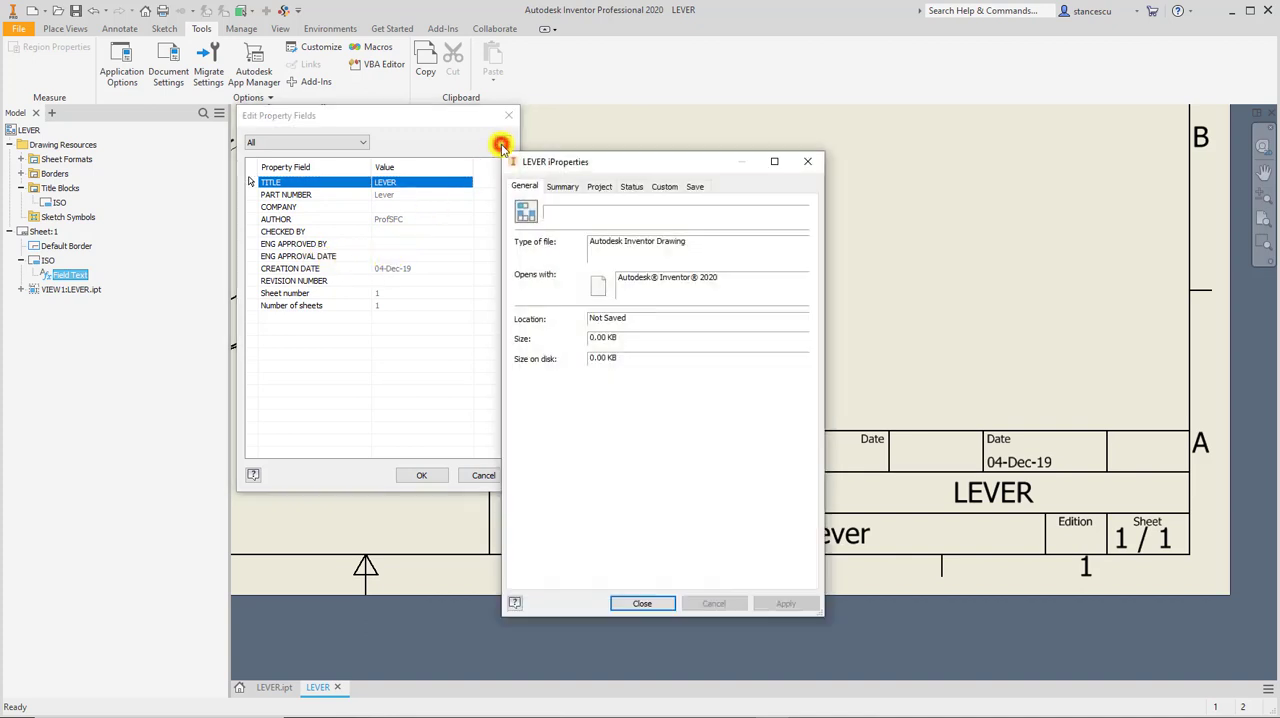
click(600, 187)
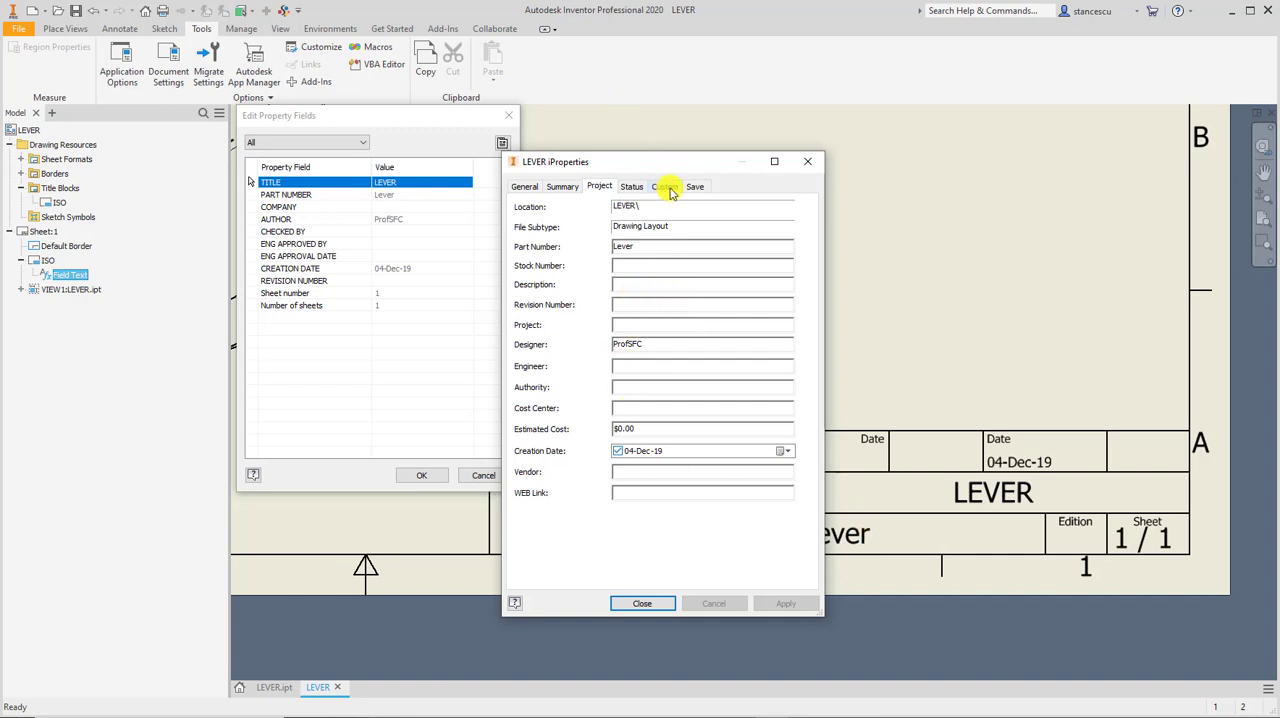
drag(660, 168, 528, 162)
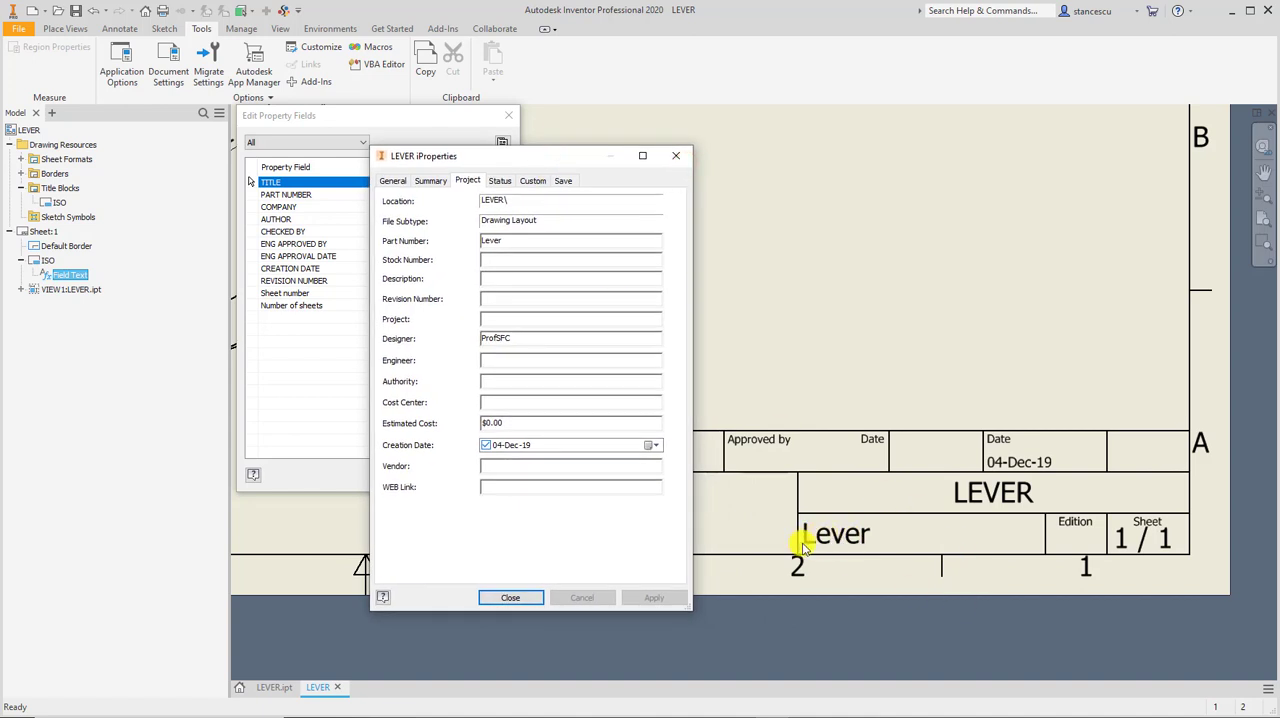
double_click(528, 238)
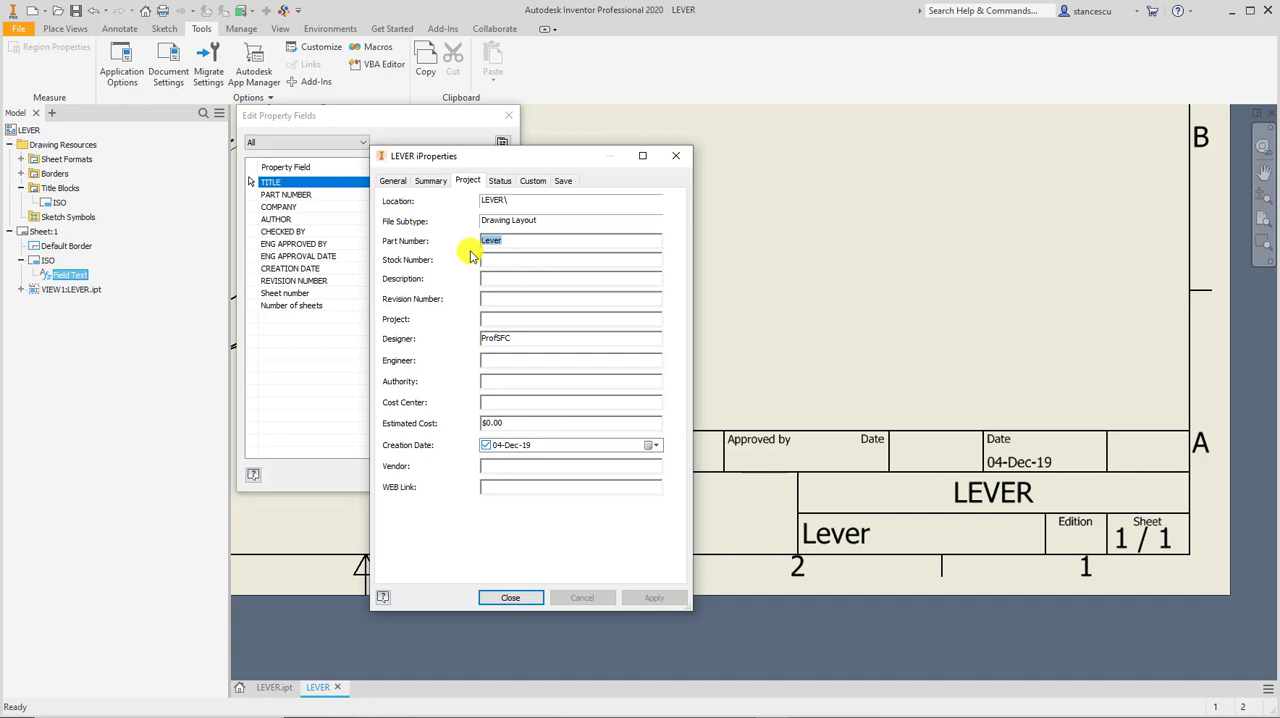
text(2348-09)
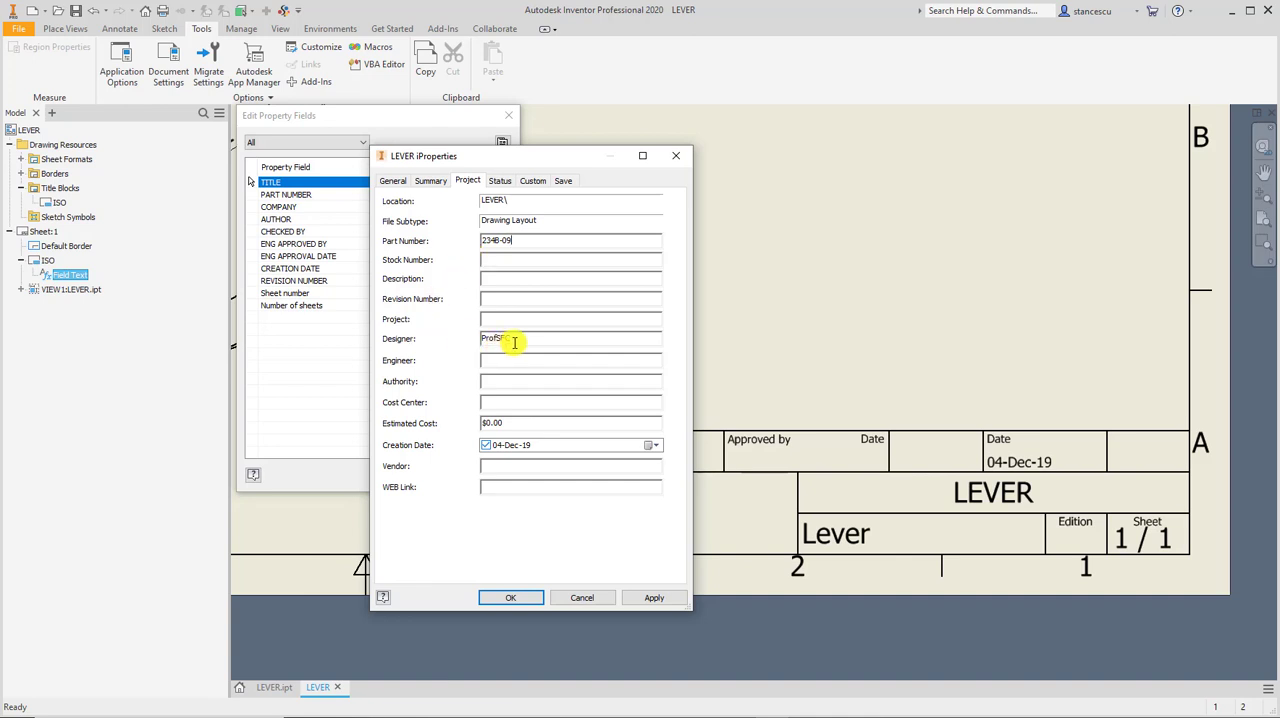
Set the Designer to Marcus Aurelius in the drawing's project properties and apply the changes.
drag(514, 342, 480, 339)
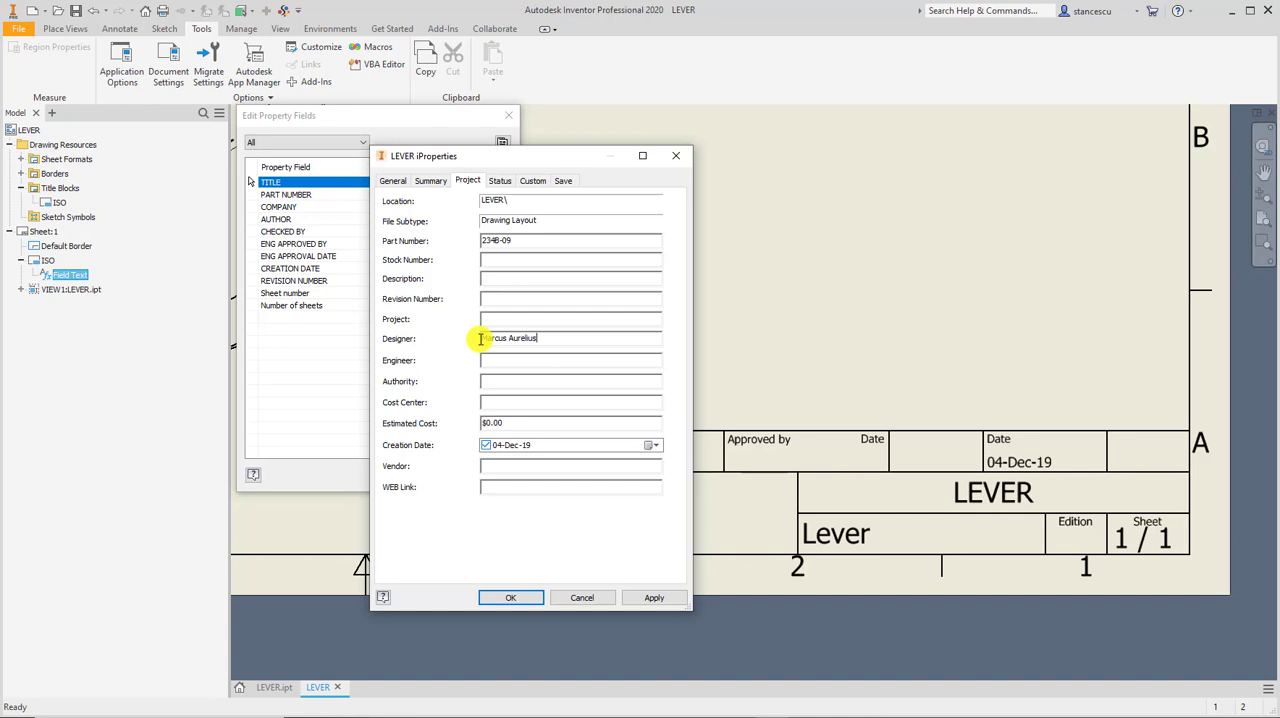
click(508, 447)
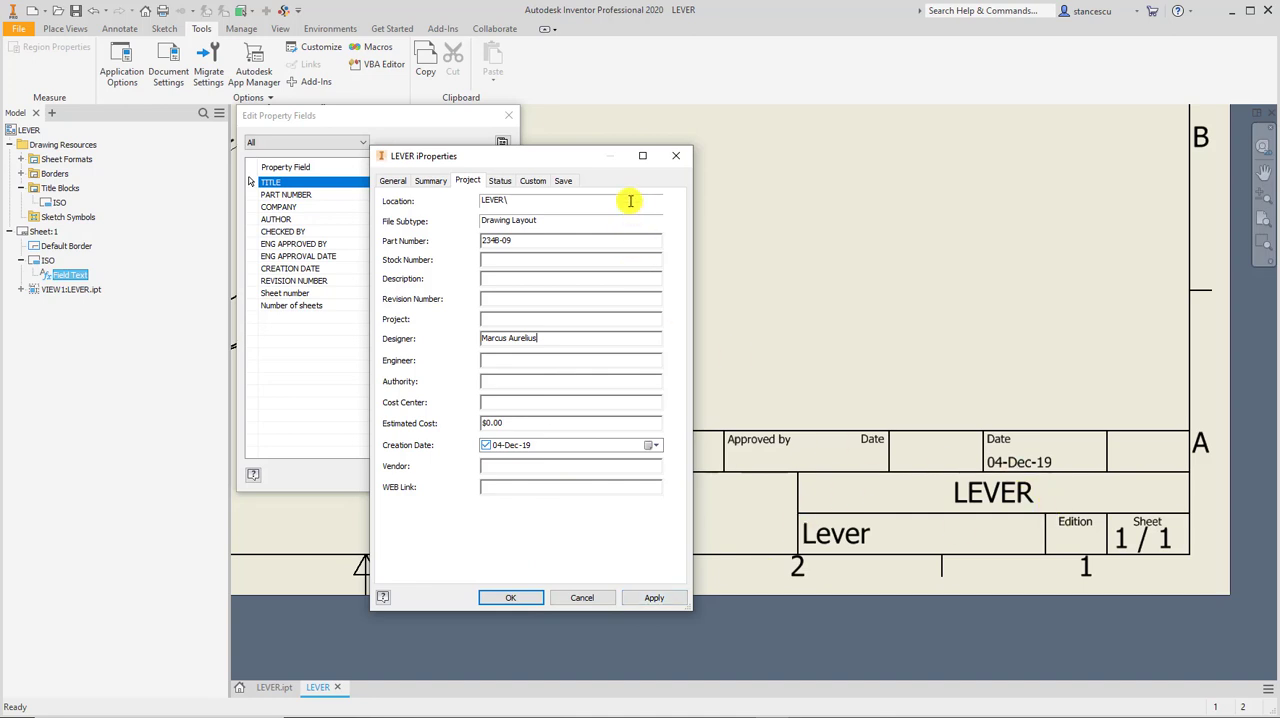
drag(593, 159, 337, 114)
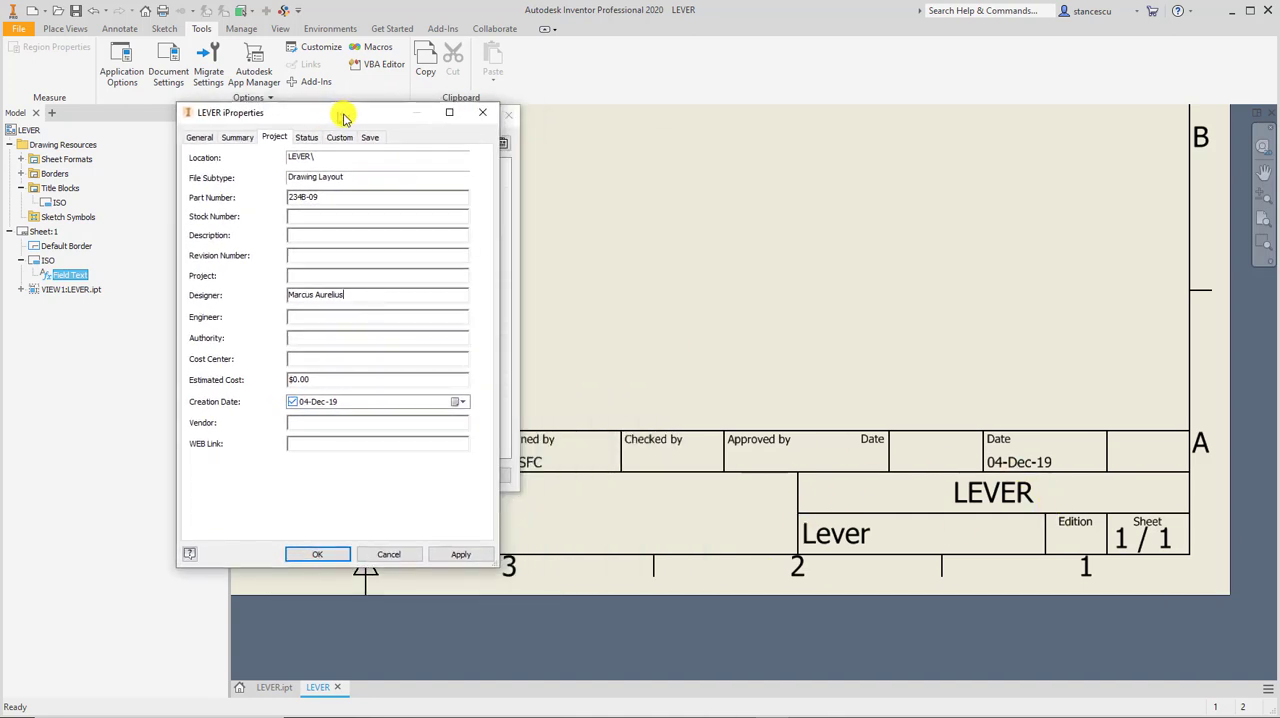
click(466, 556)
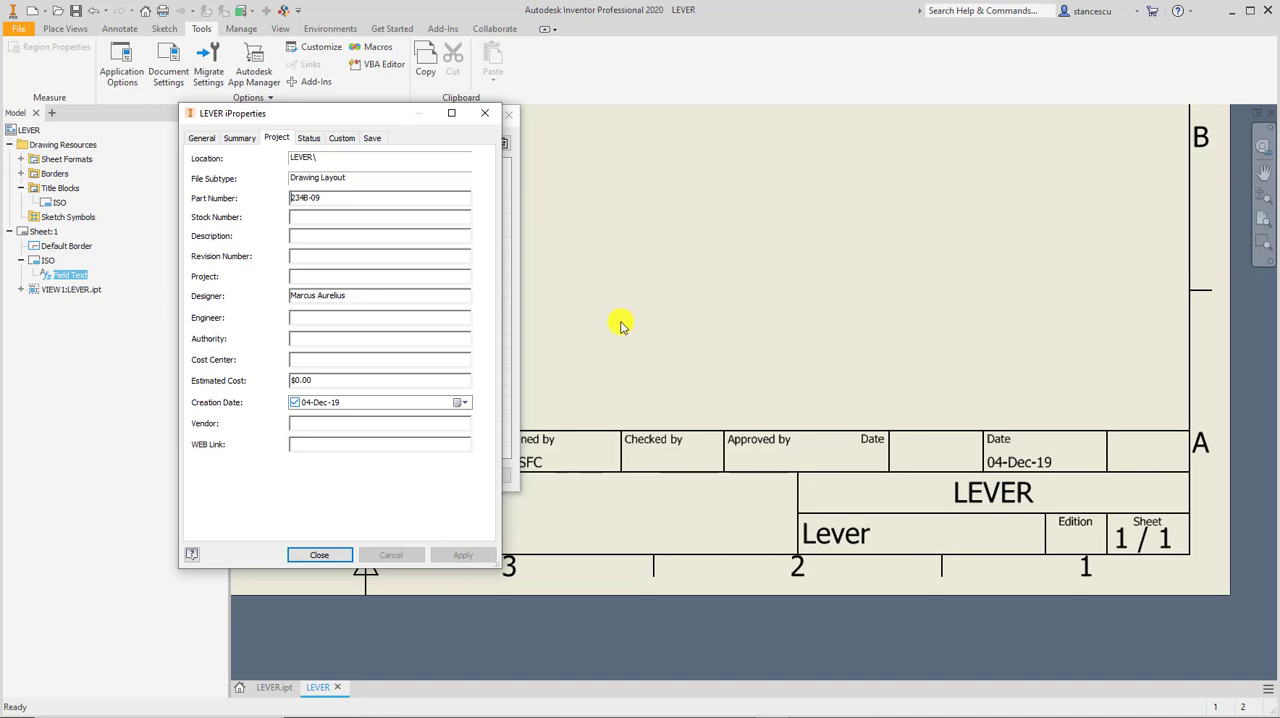
Close the drawing's iProperties and compare the title block with its property field values.
click(416, 107)
drag(331, 114, 834, 69)
click(823, 509)
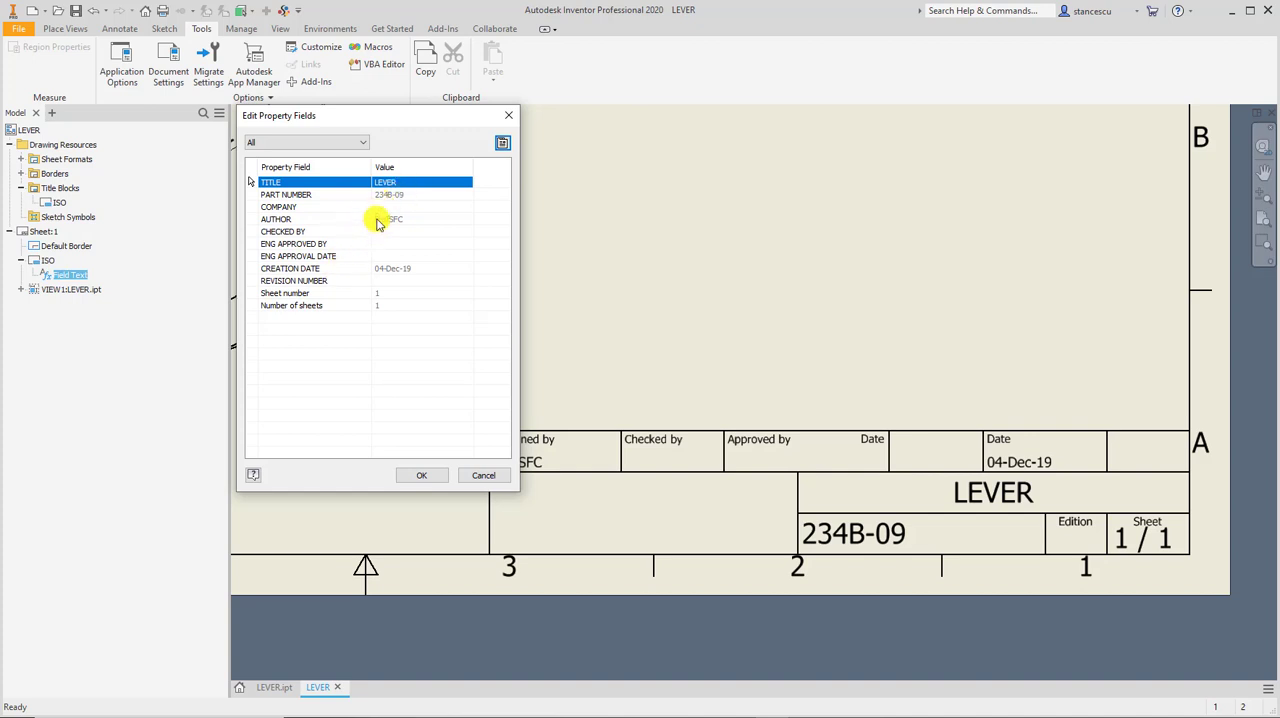
drag(388, 114, 734, 34)
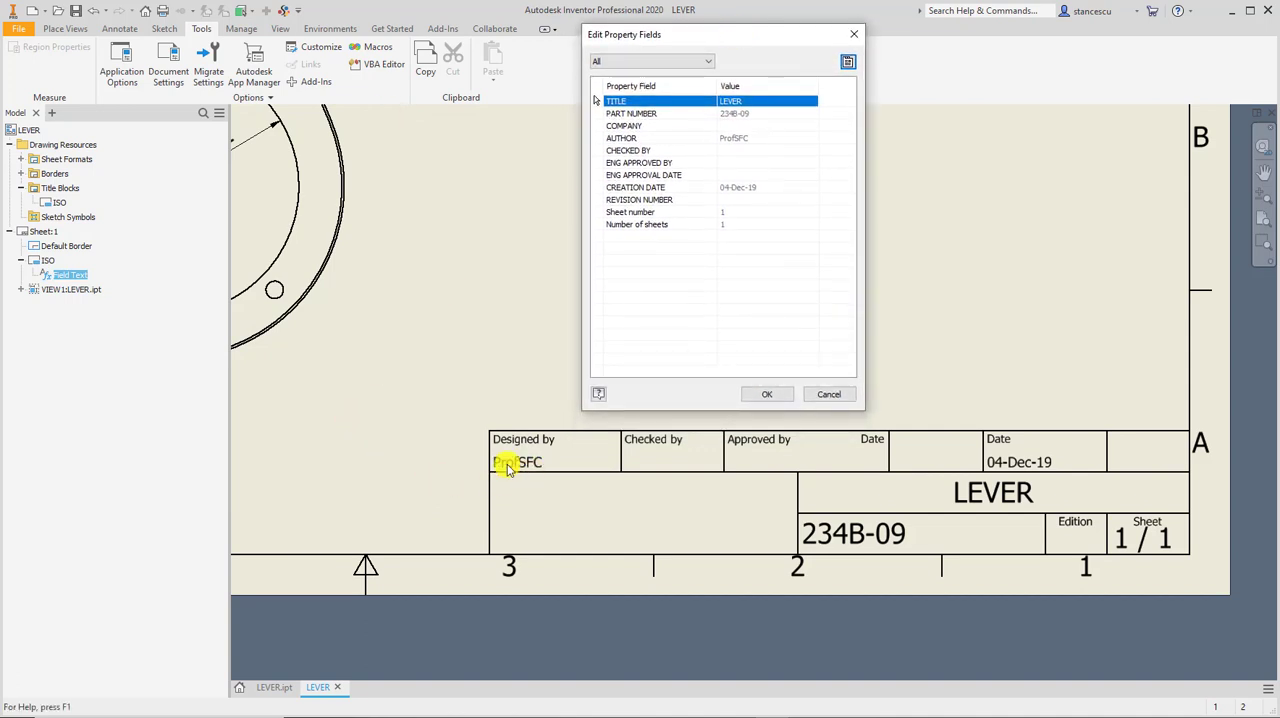
Set the Author to Marcus Aur in the drawing's summary iProperties, apply the change and close the properties.
click(849, 62)
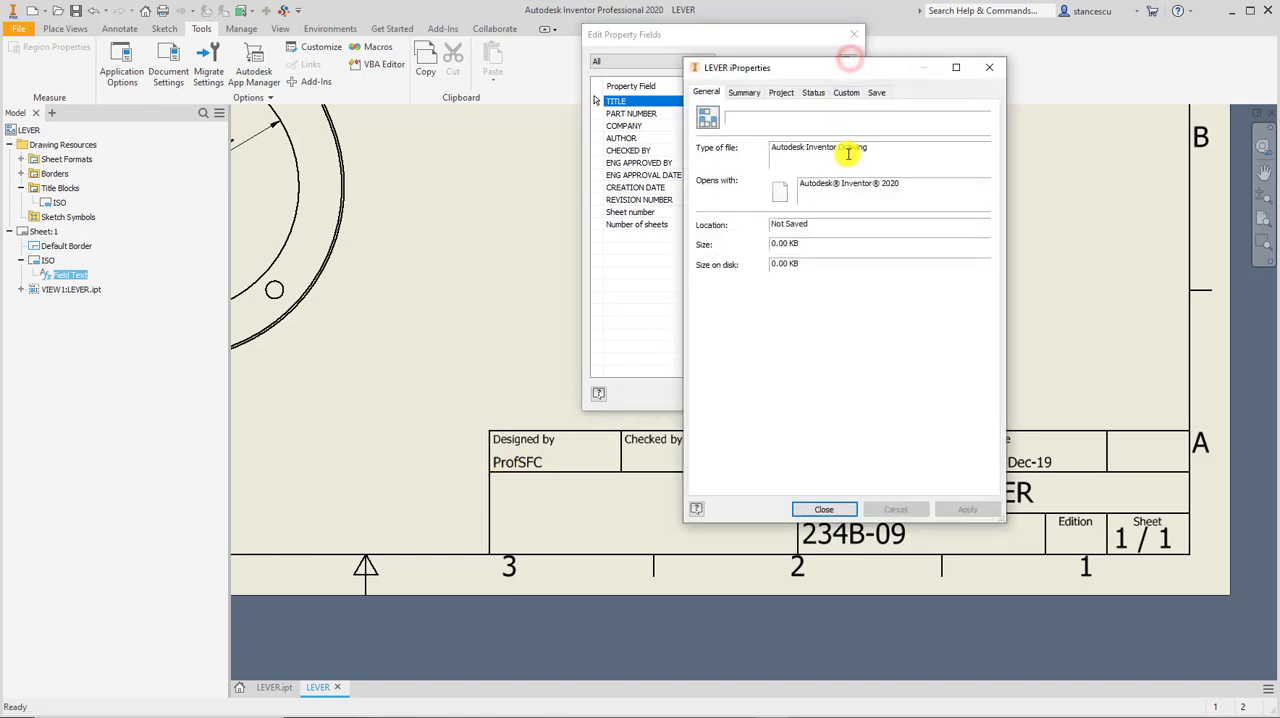
click(746, 92)
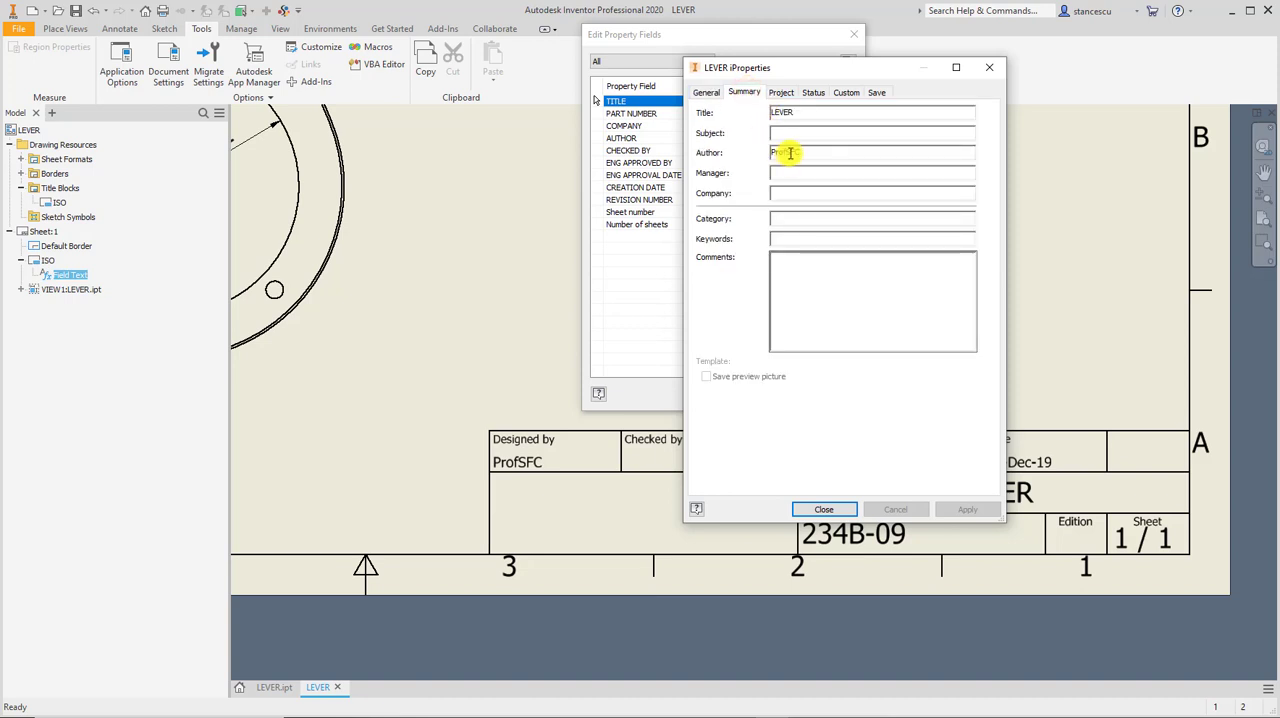
click(781, 95)
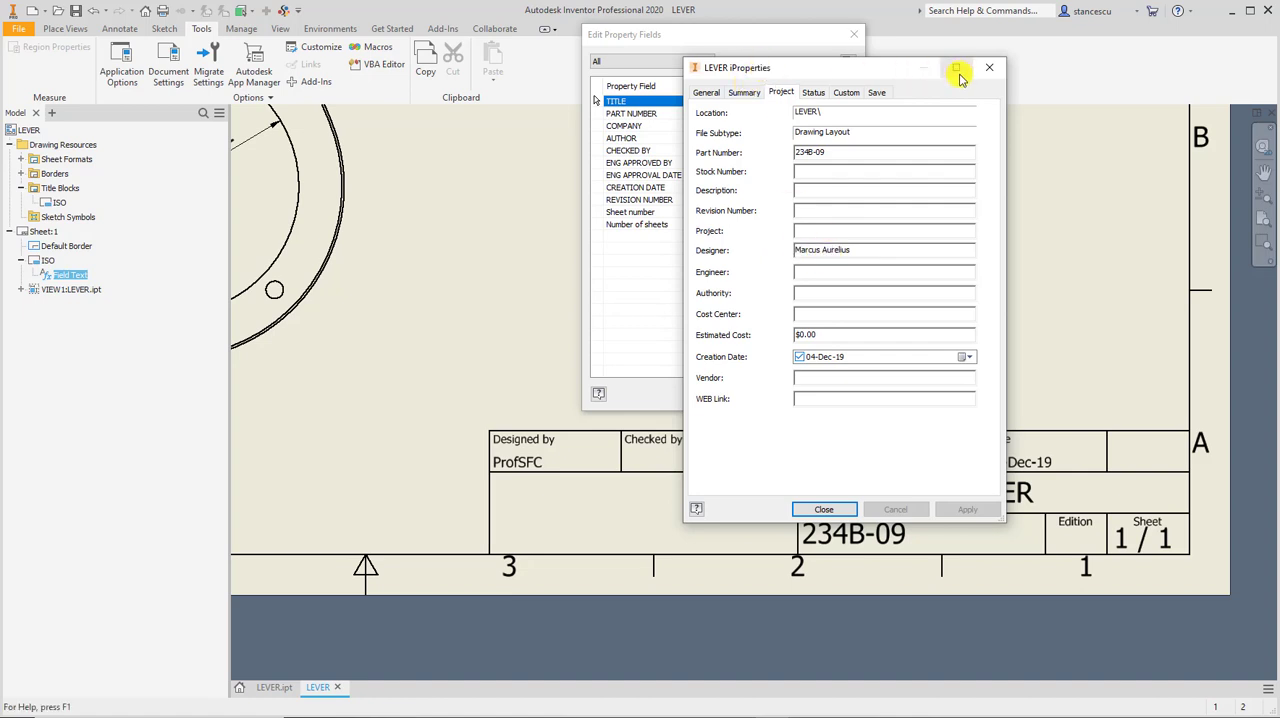
click(744, 93)
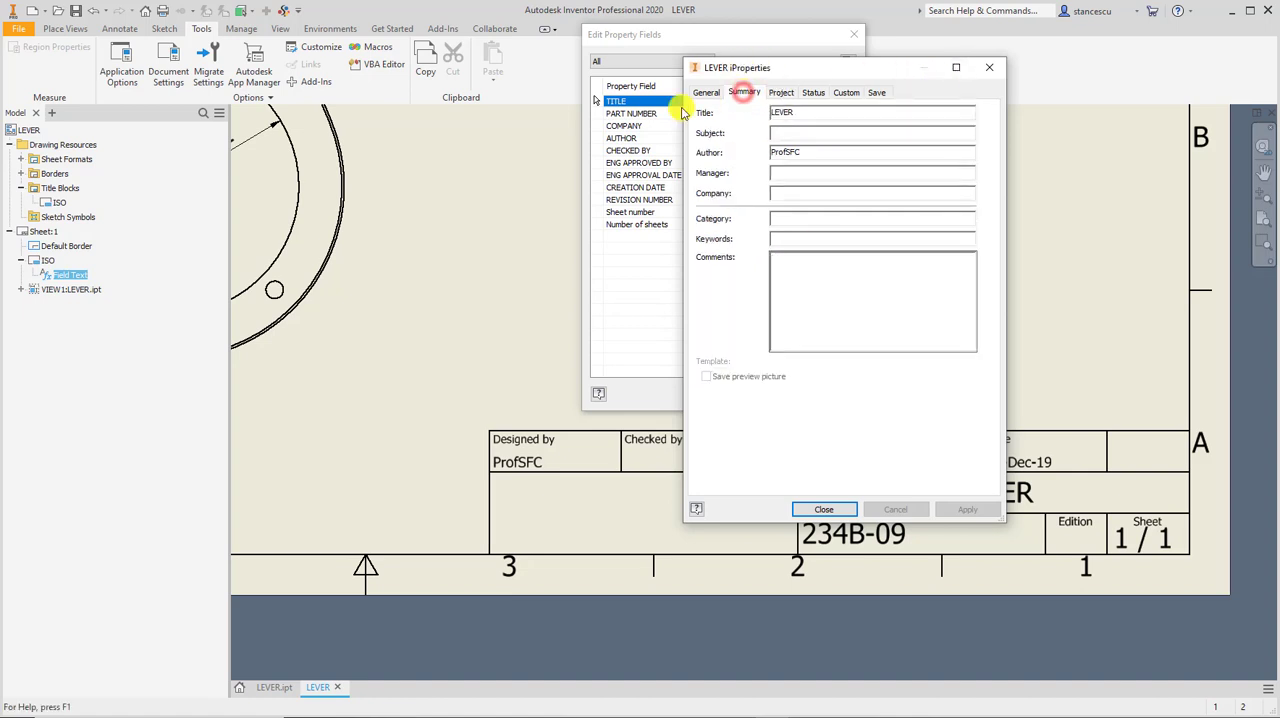
drag(798, 68, 485, 75)
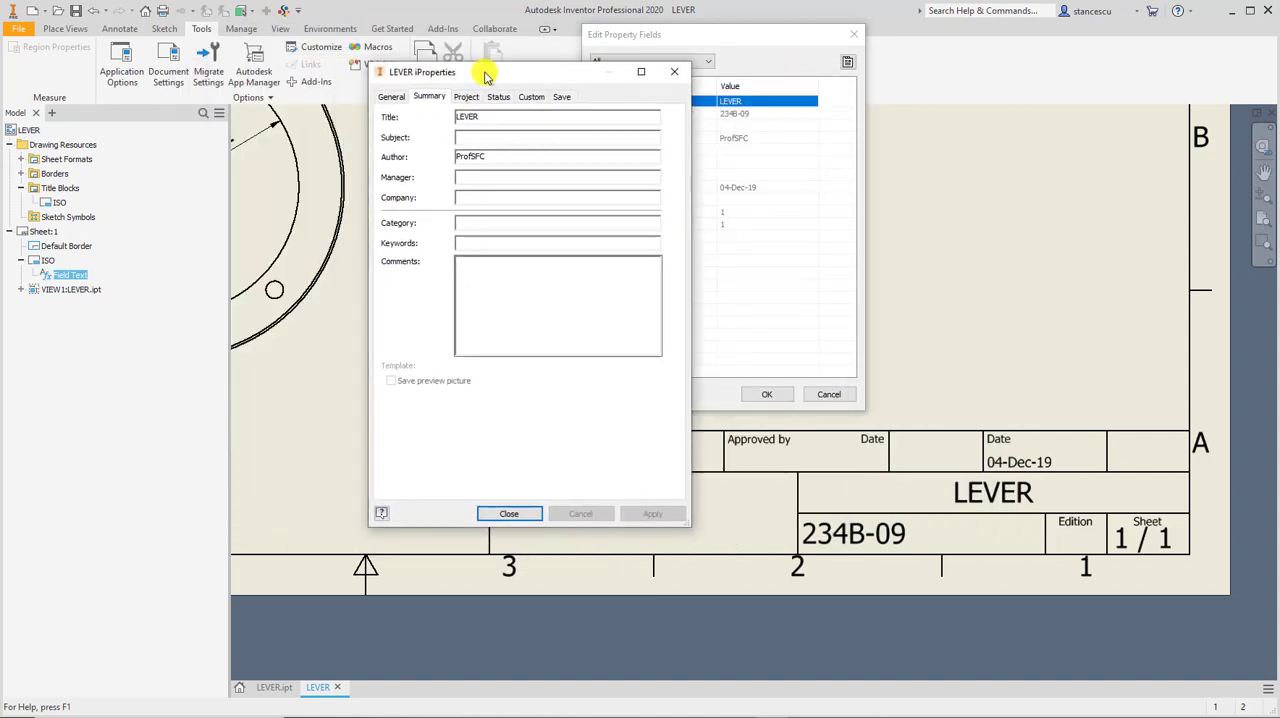
double_click(488, 157)
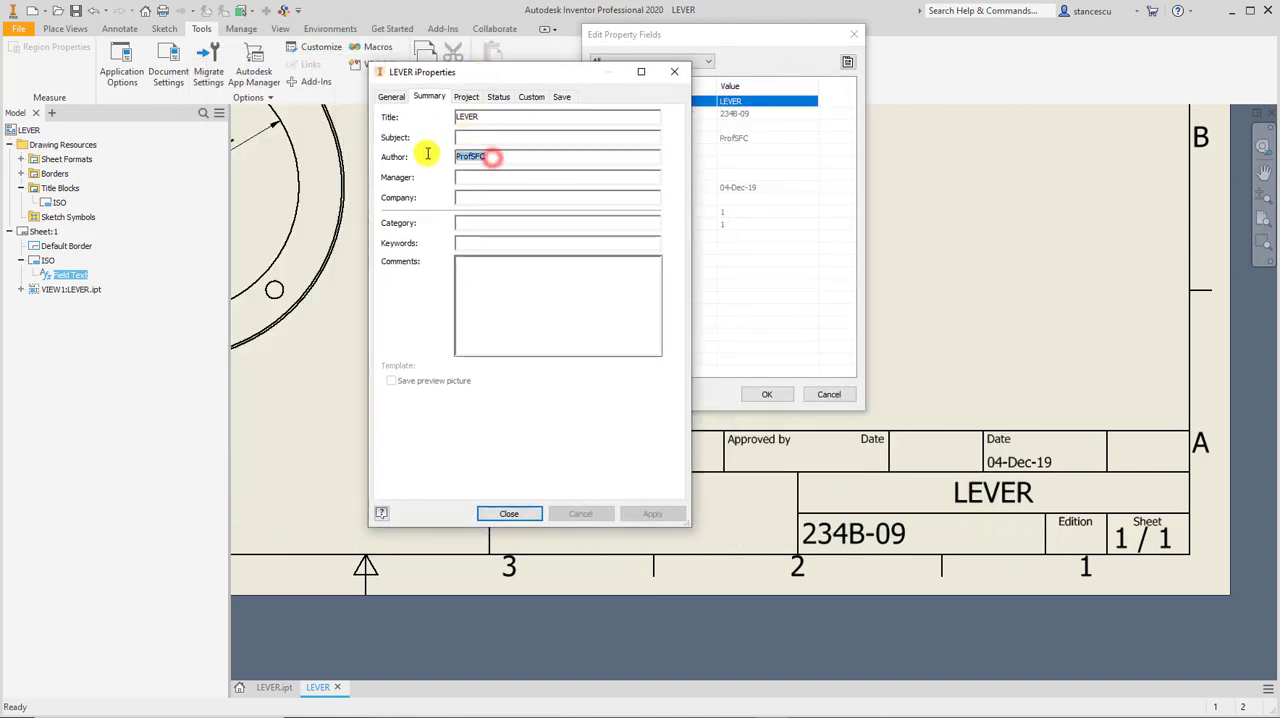
text(Ma)
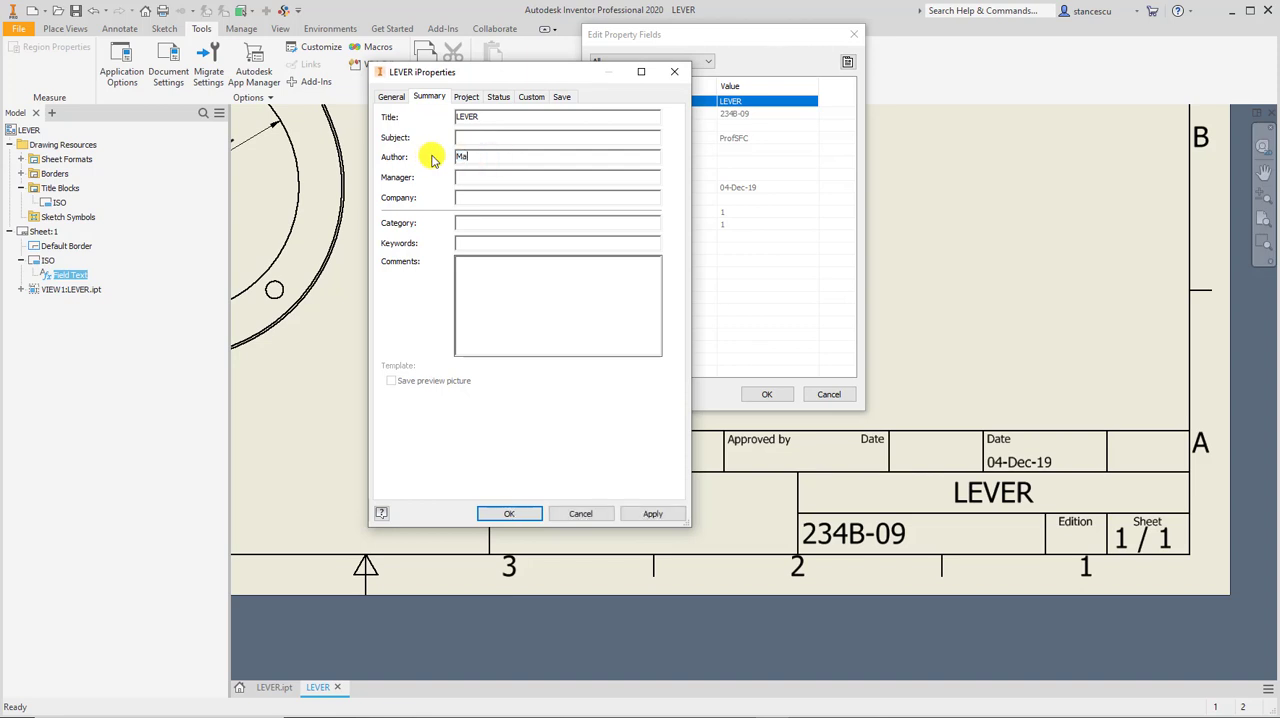
text(rcus Aur)
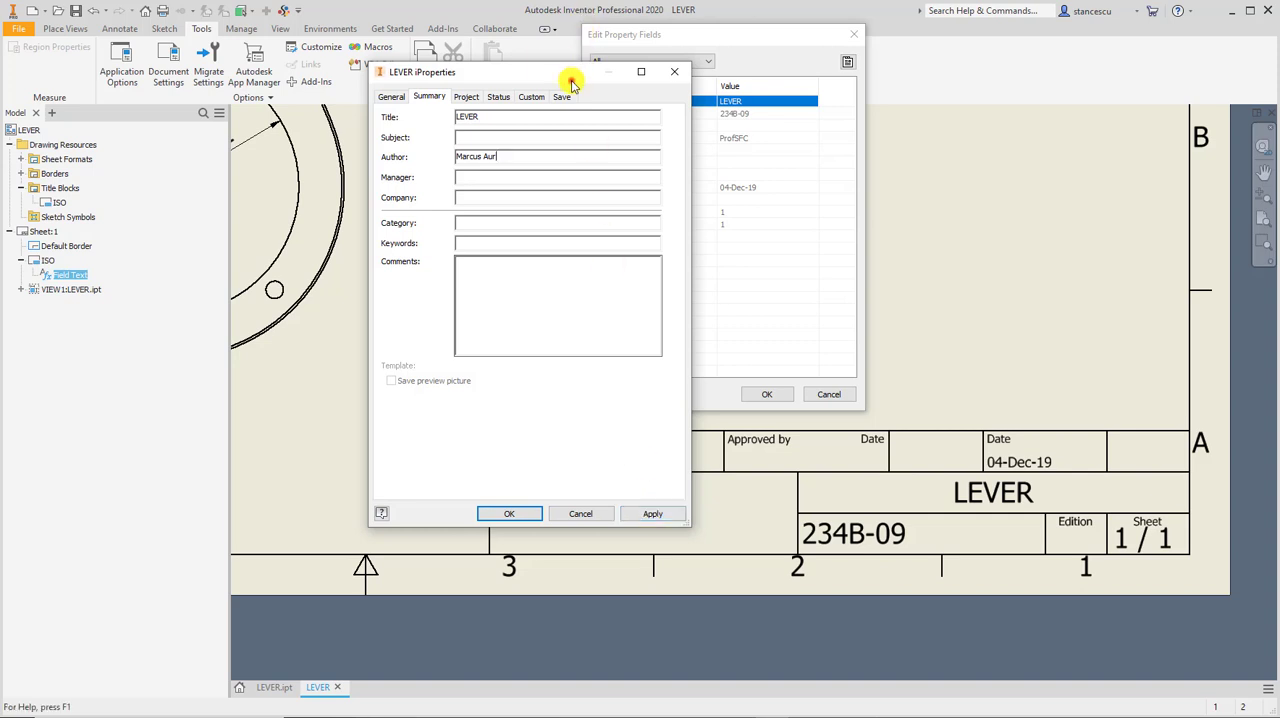
drag(571, 79, 388, 1)
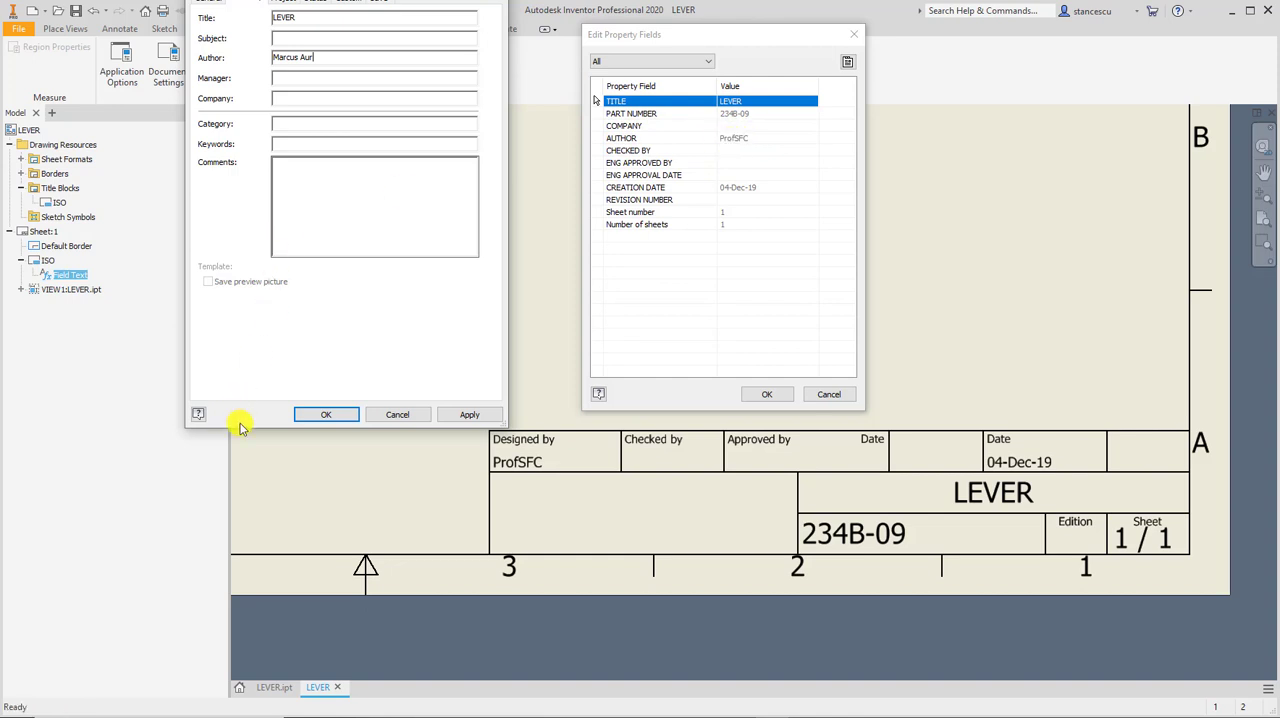
click(467, 415)
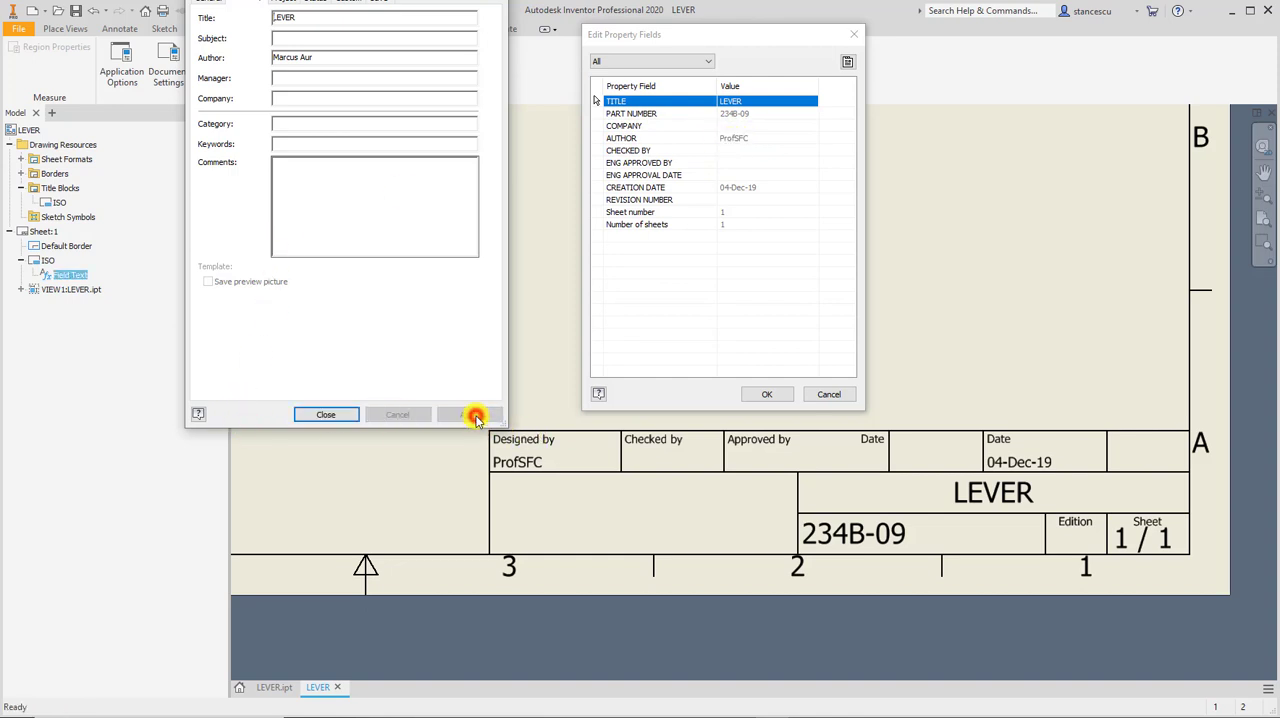
click(330, 414)
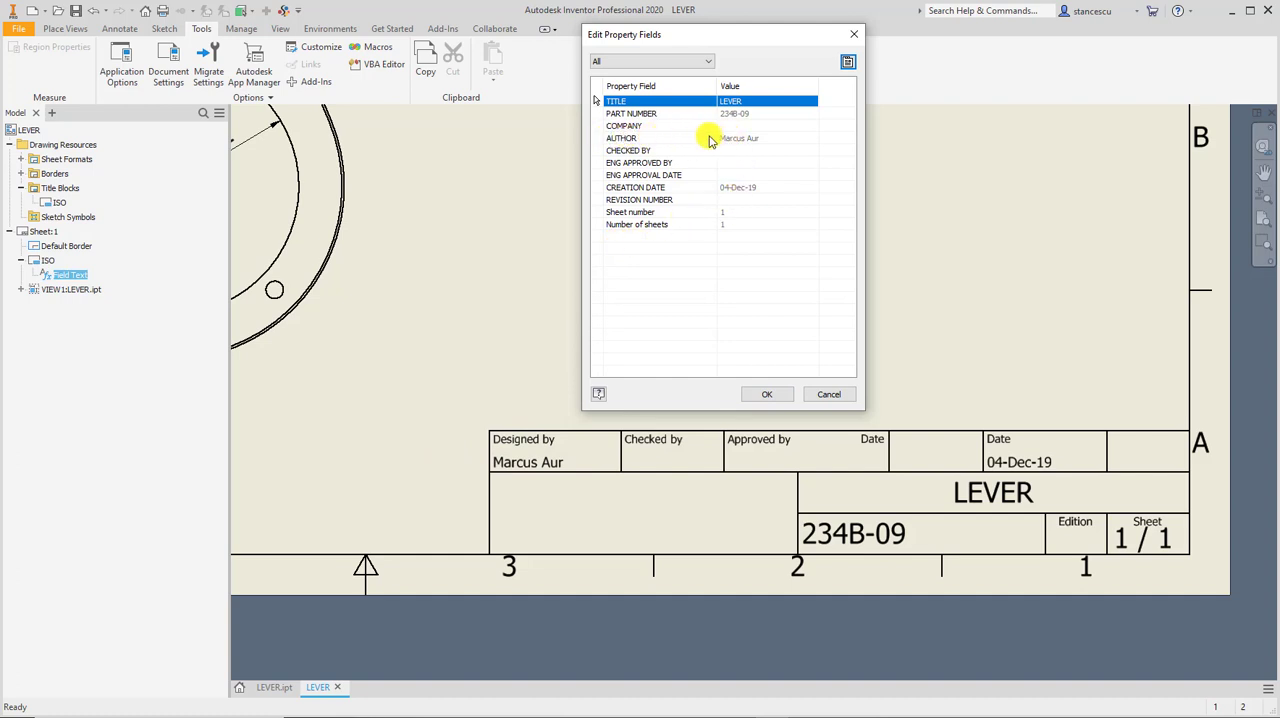
Review the drawing's summary and project iProperties to compare the Author and Designer entries, and leave without changes.
click(847, 62)
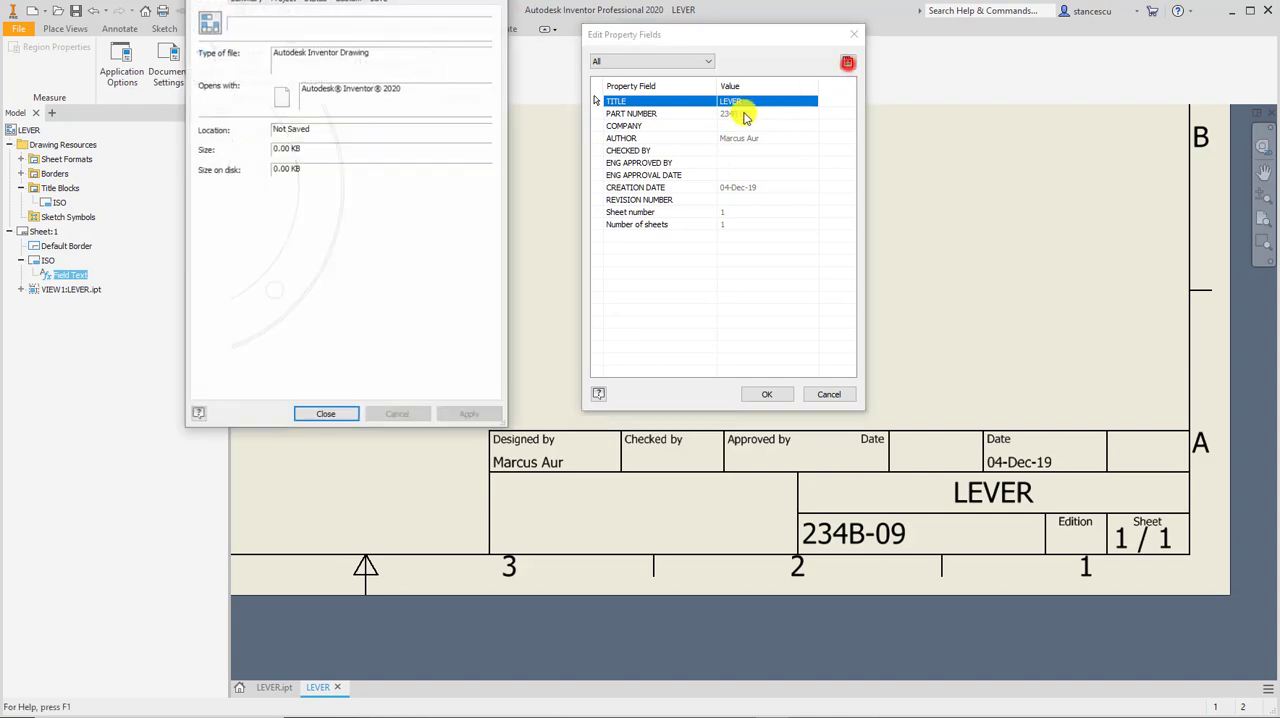
click(249, 2)
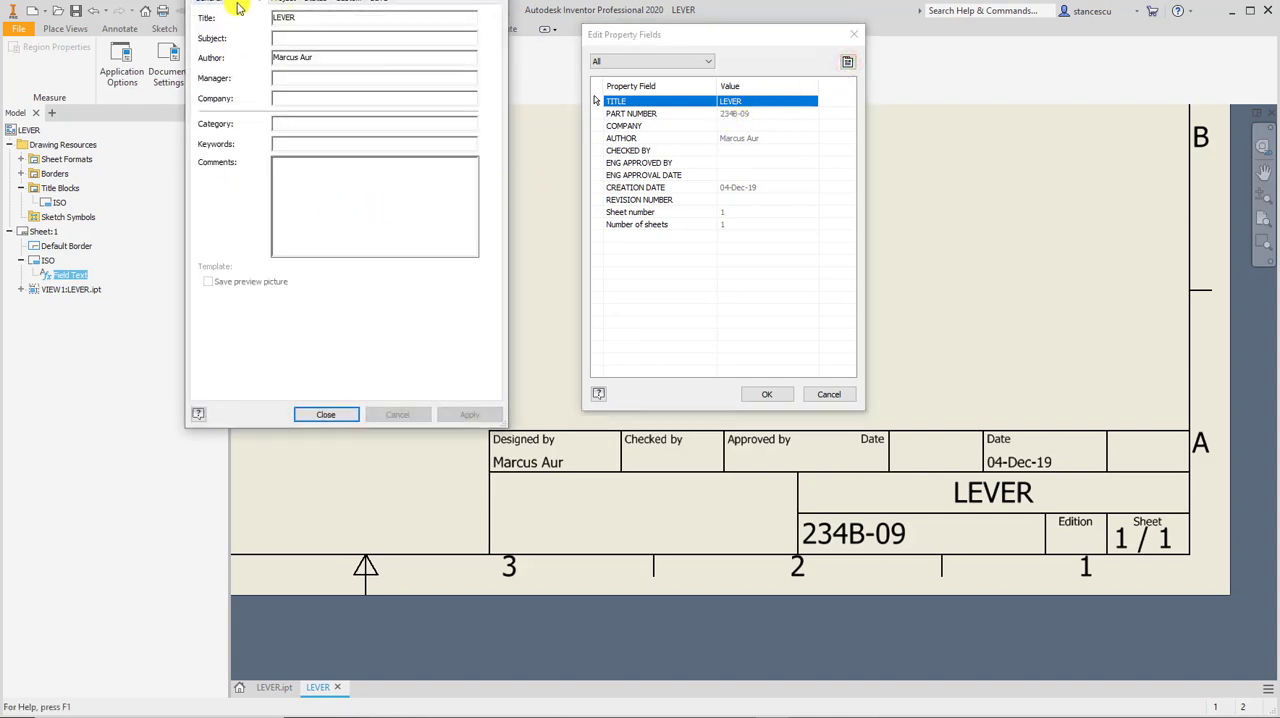
click(283, 4)
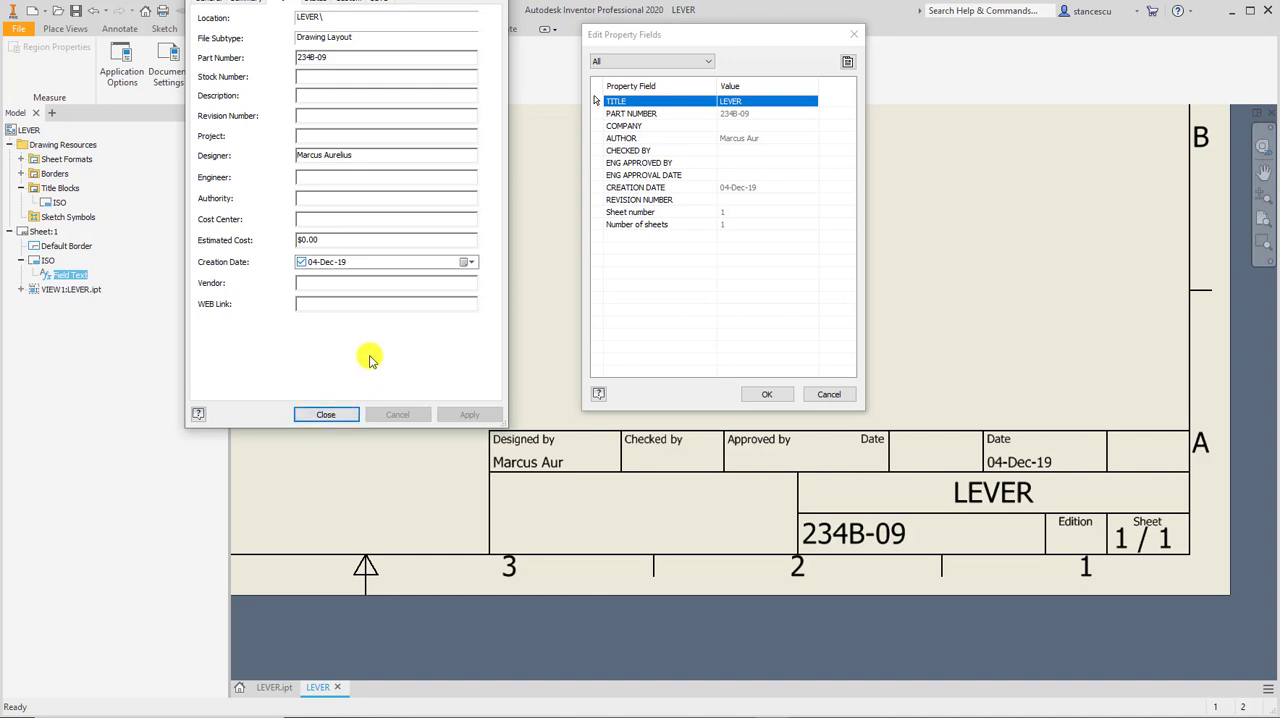
click(337, 418)
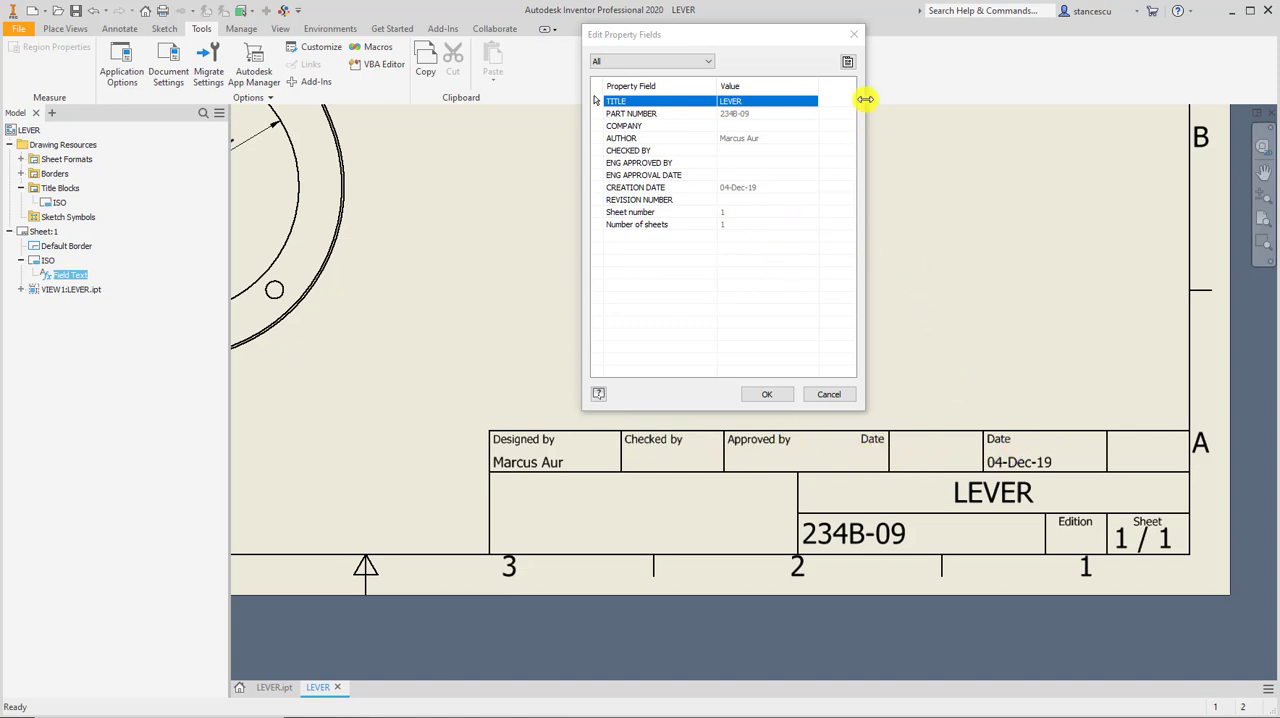
Set Checked By to Brutus and the Checked Date to 17-Dec-19 in the drawing's status iProperties.
click(847, 63)
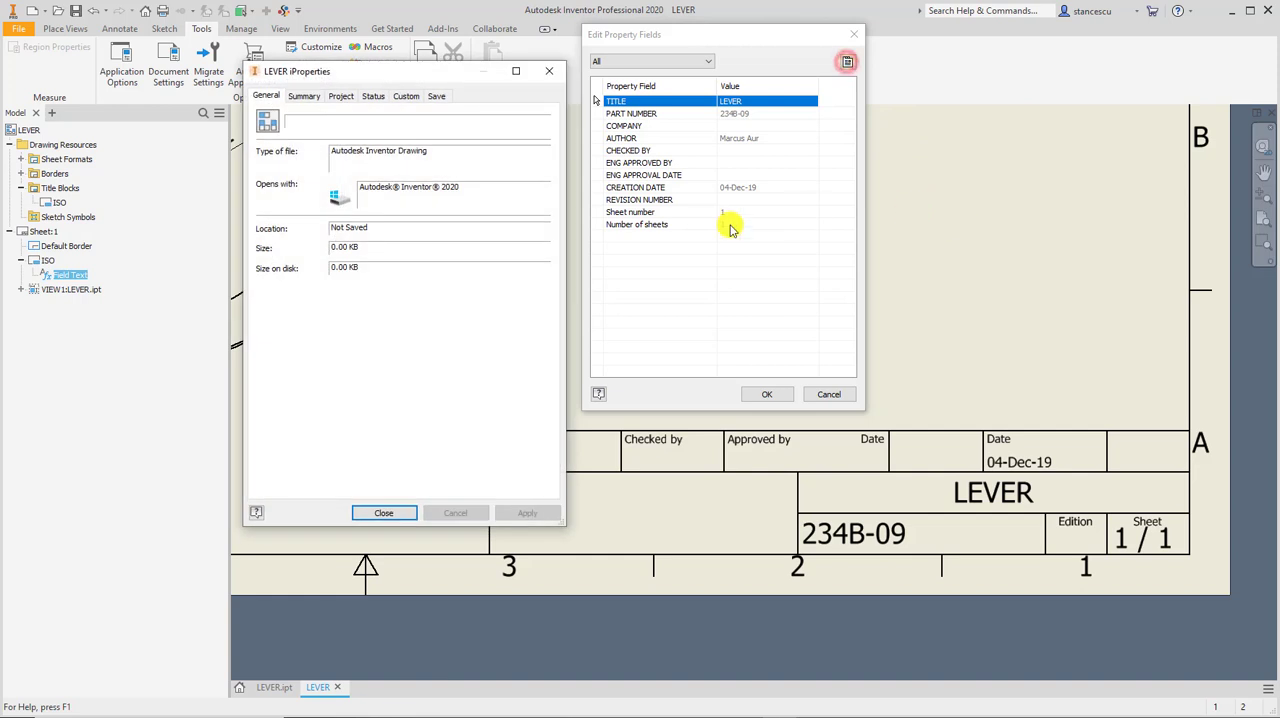
click(369, 95)
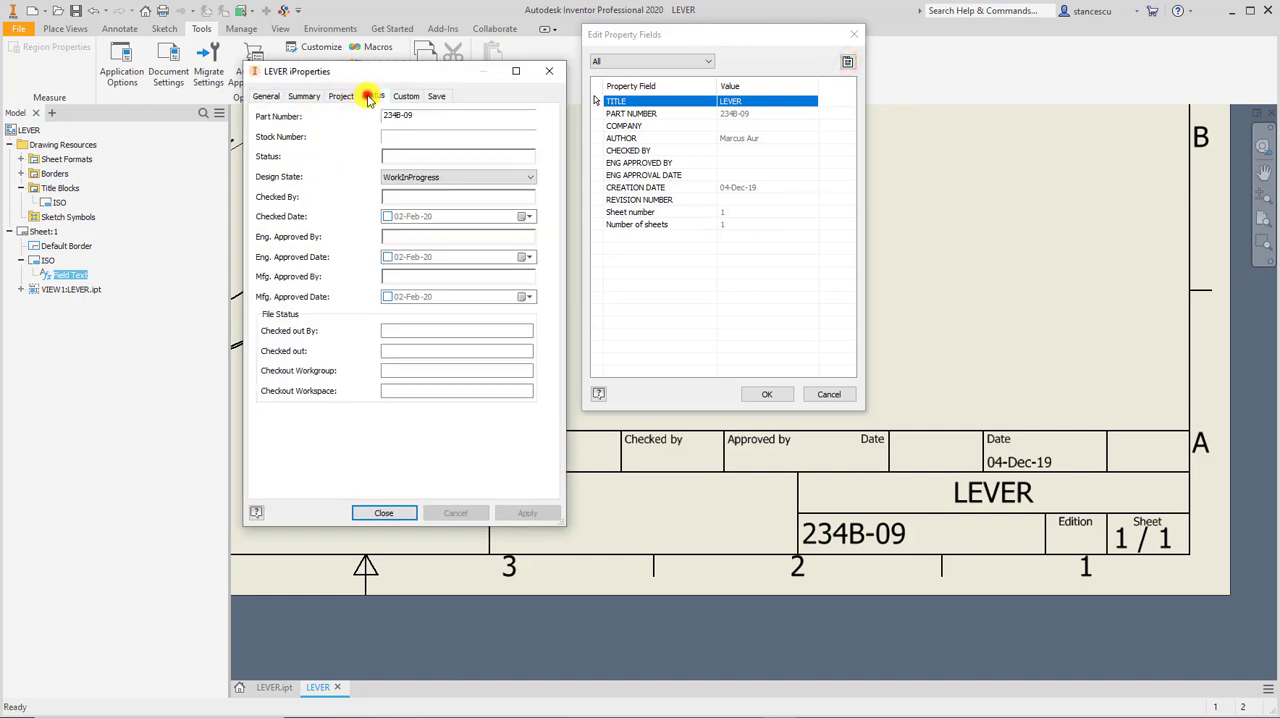
click(414, 200)
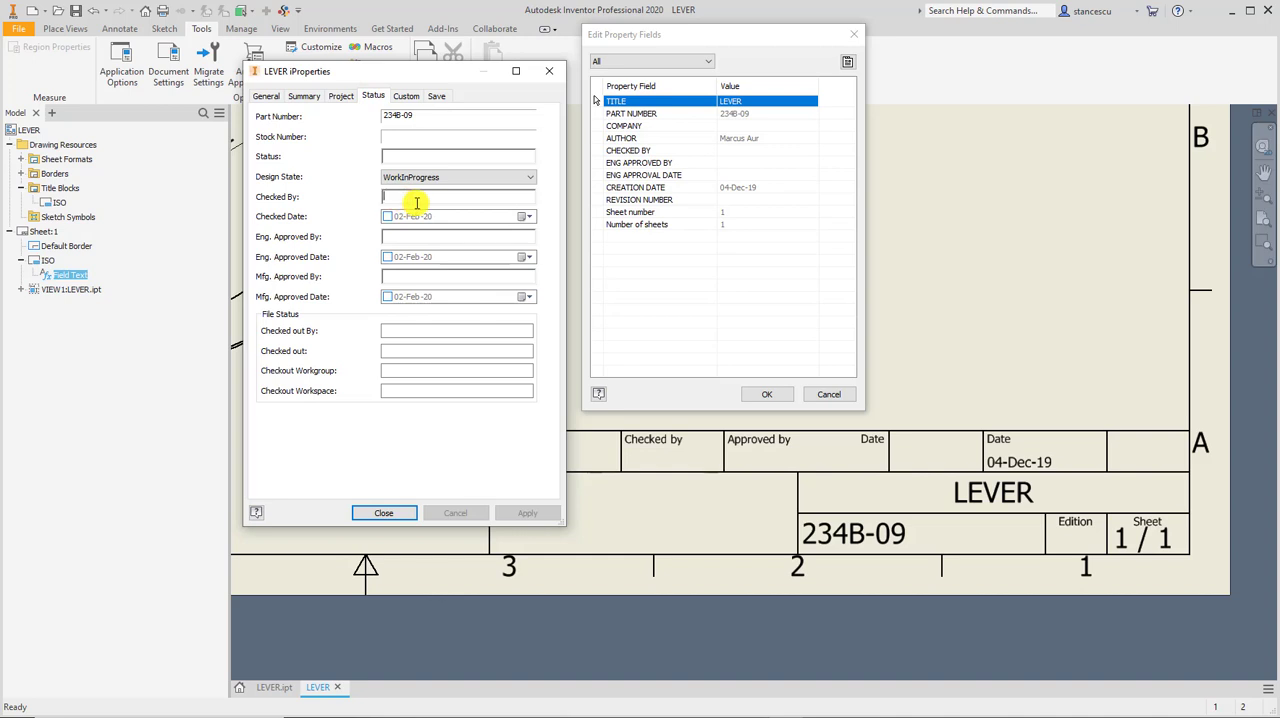
text(Brutus)
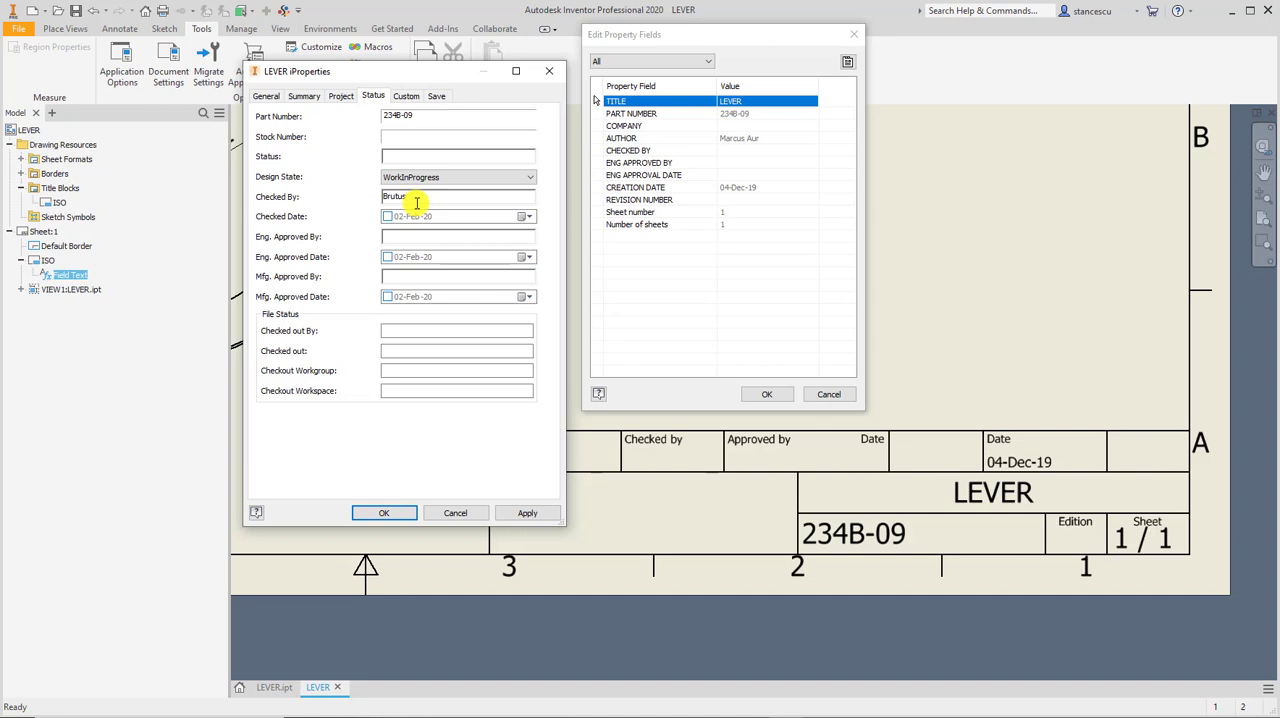
click(530, 217)
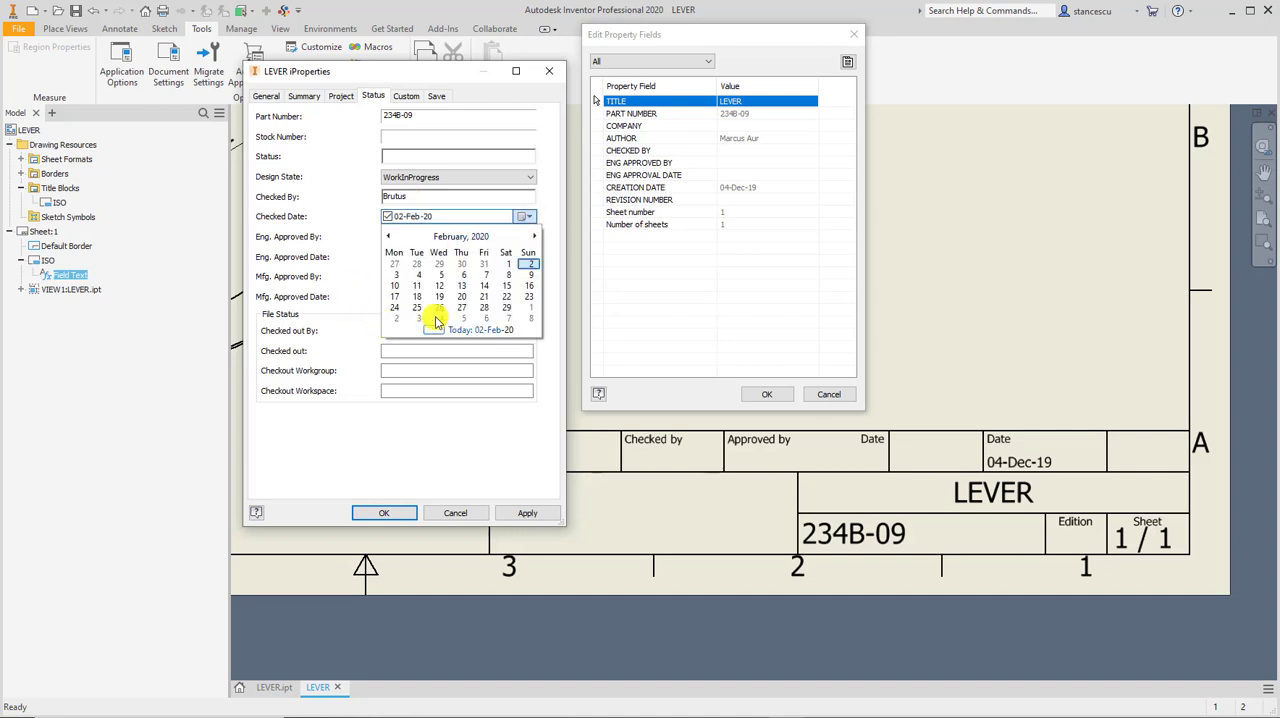
click(391, 237)
click(391, 237)
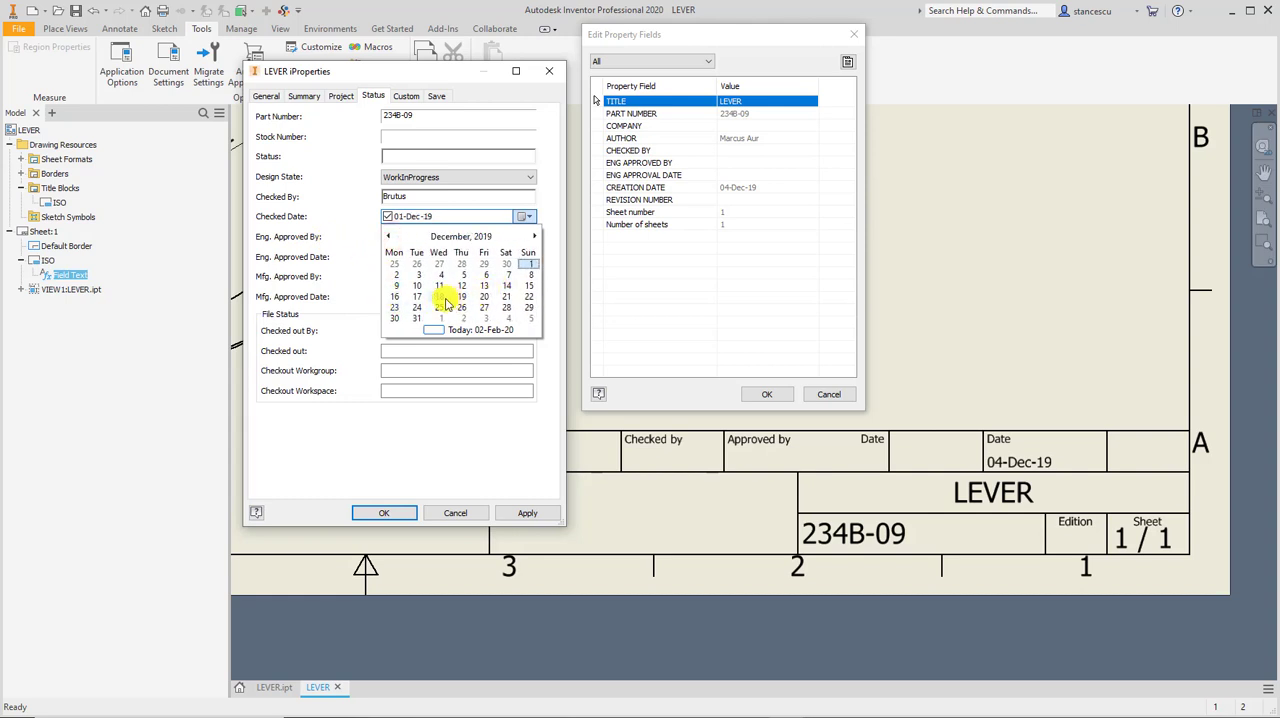
click(417, 297)
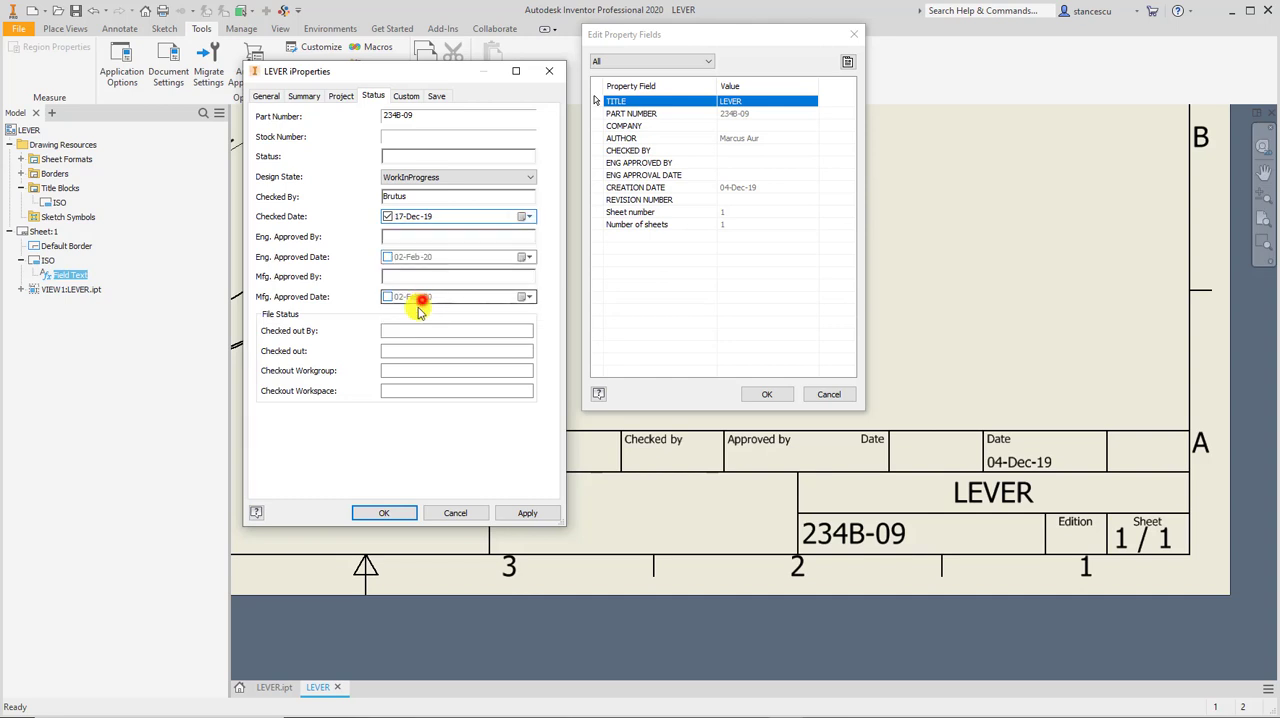
Set Eng. Approved By to Cicero and Eng. Approved Date to 24-Jan-20, and confirm the properties and the title block fields.
click(431, 239)
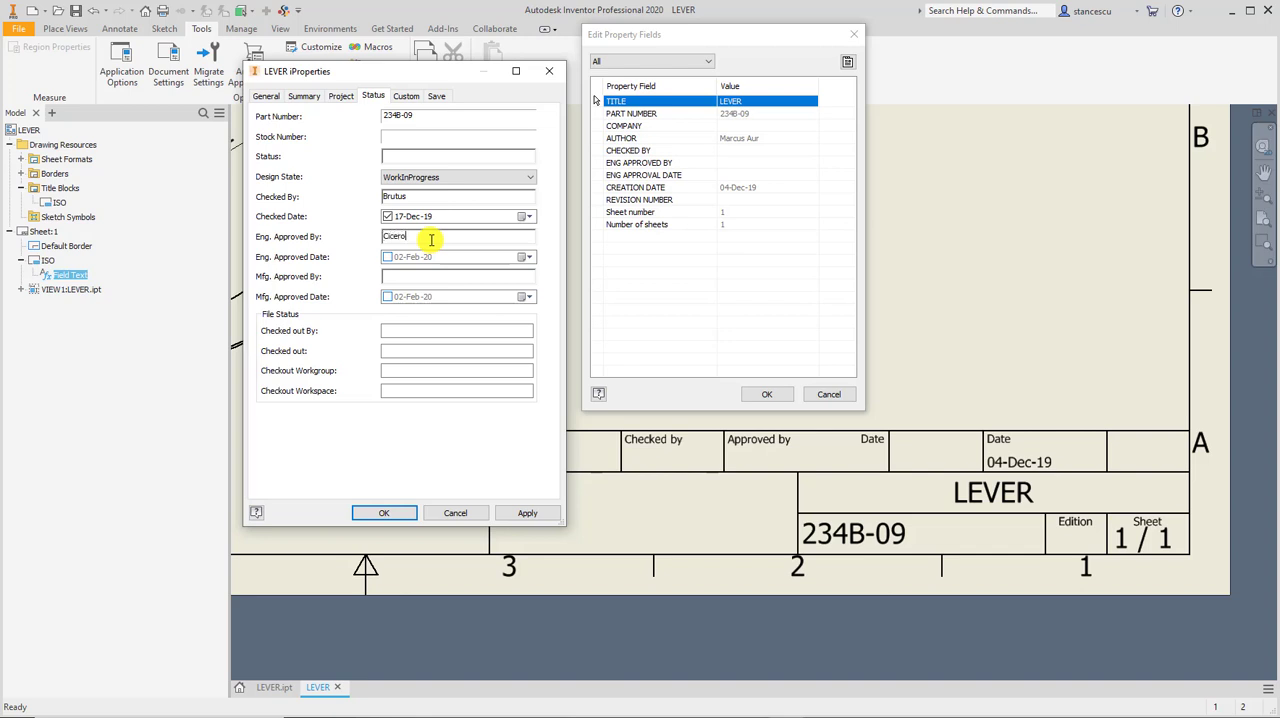
click(530, 257)
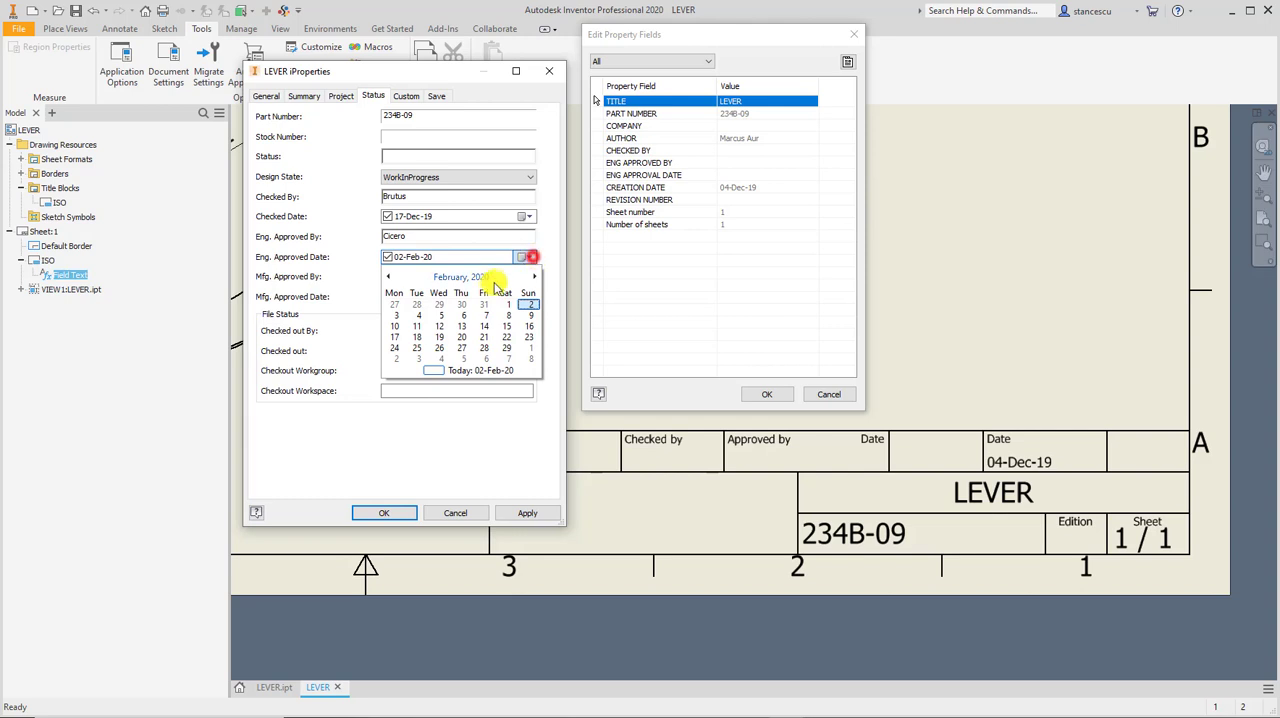
click(389, 277)
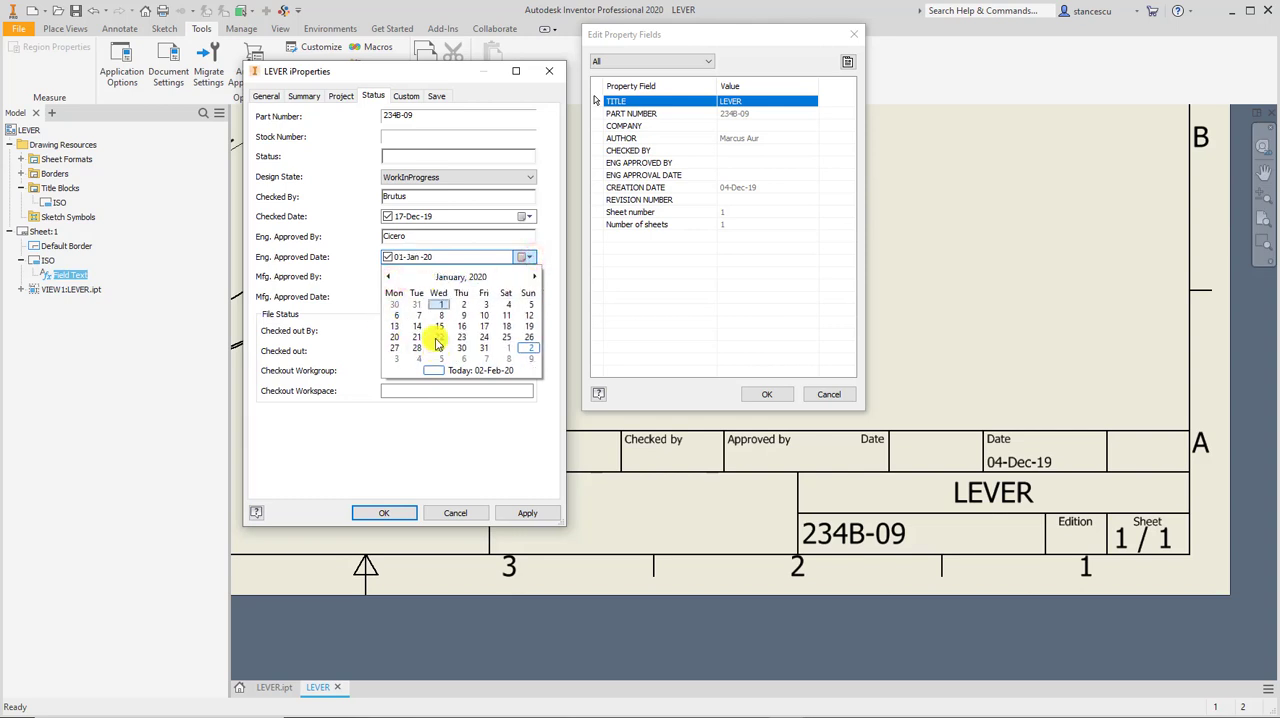
click(484, 337)
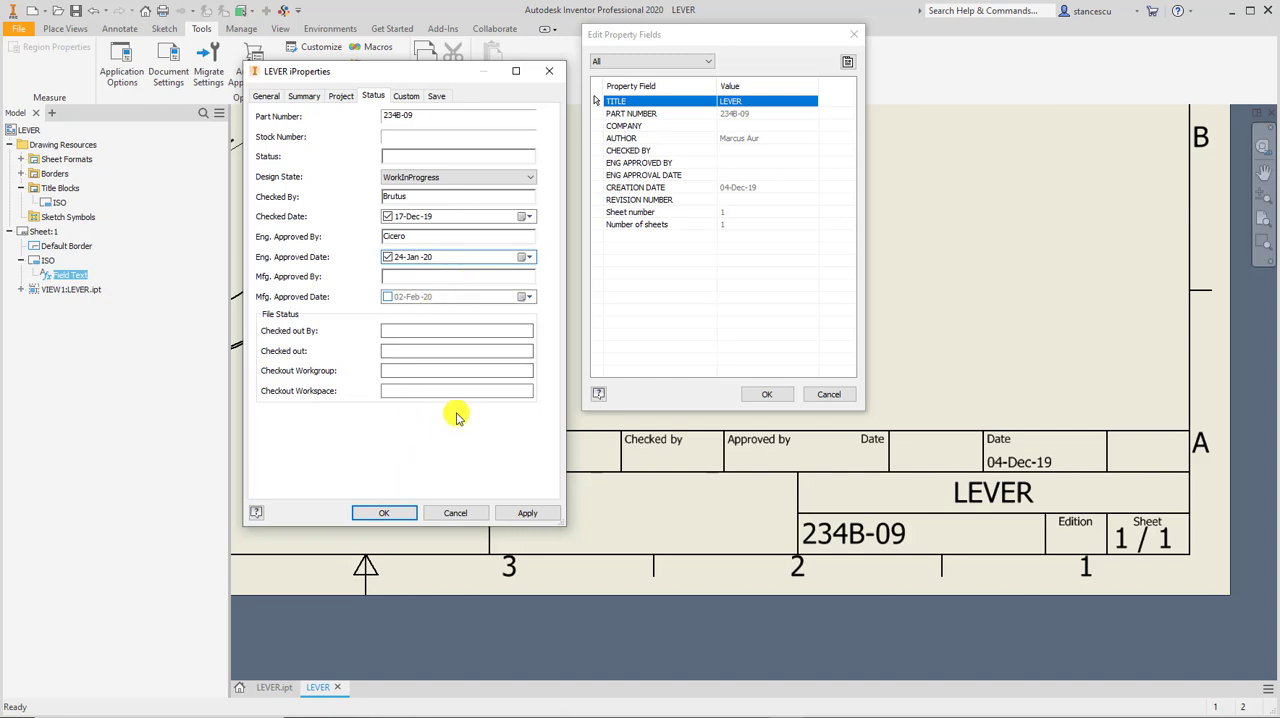
click(390, 512)
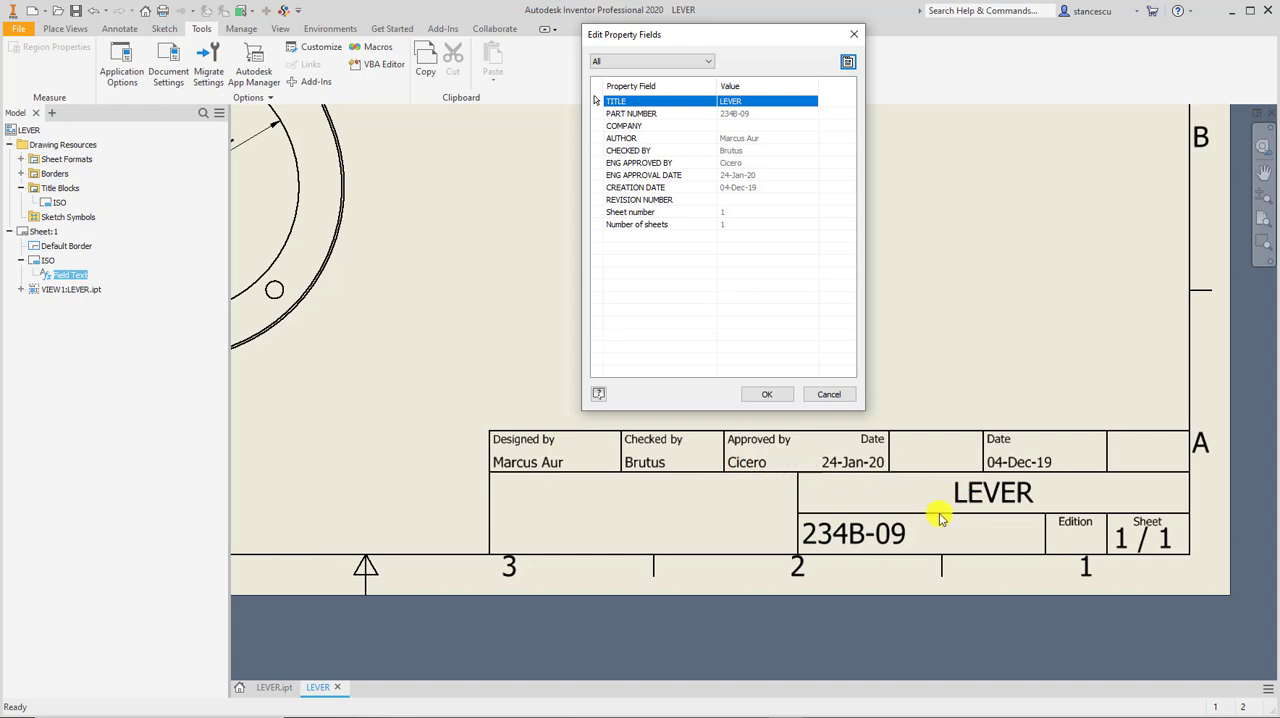
click(758, 394)
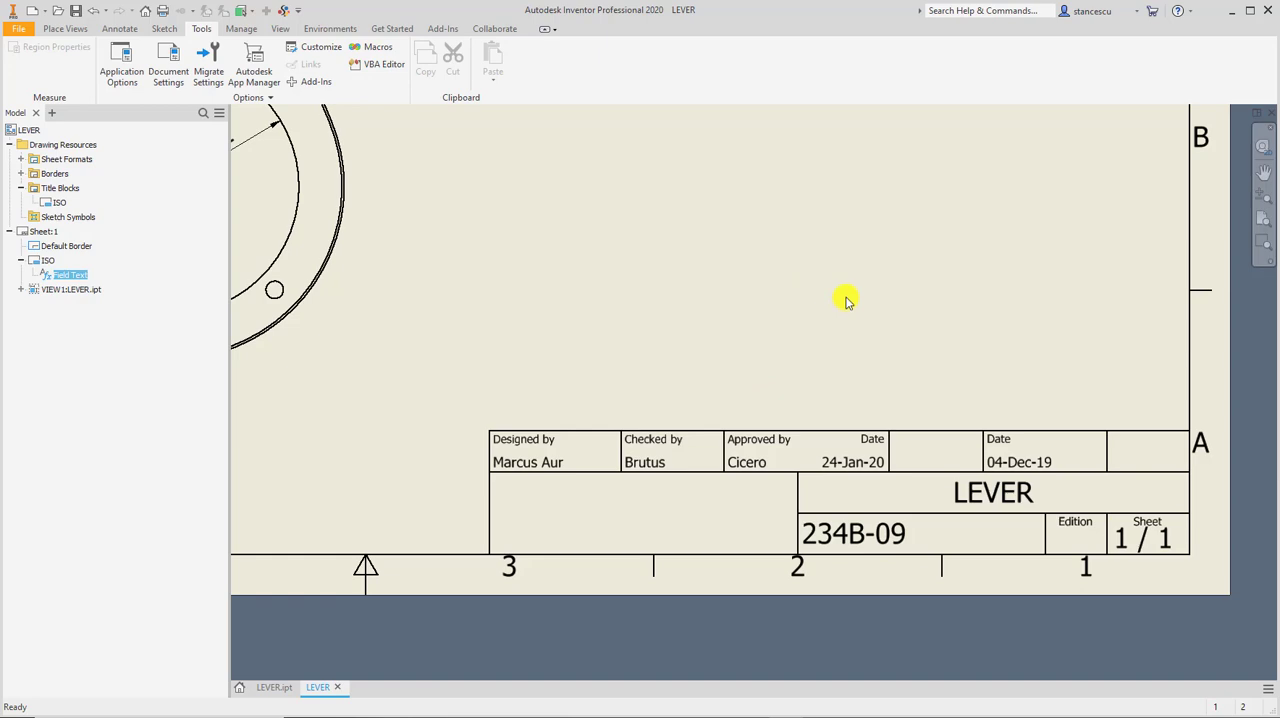
Look over the LEVER.ipt part model, and return to the drawing to find the command for updating copied properties.
key(Home)
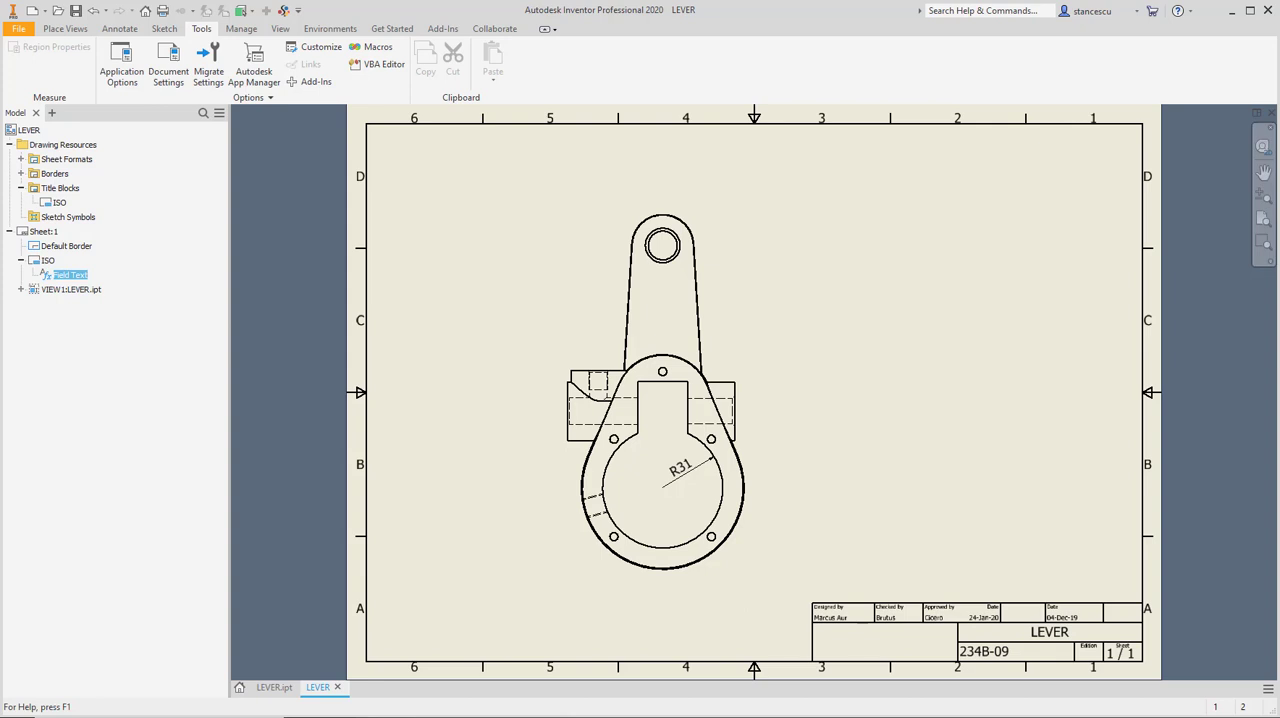
click(261, 688)
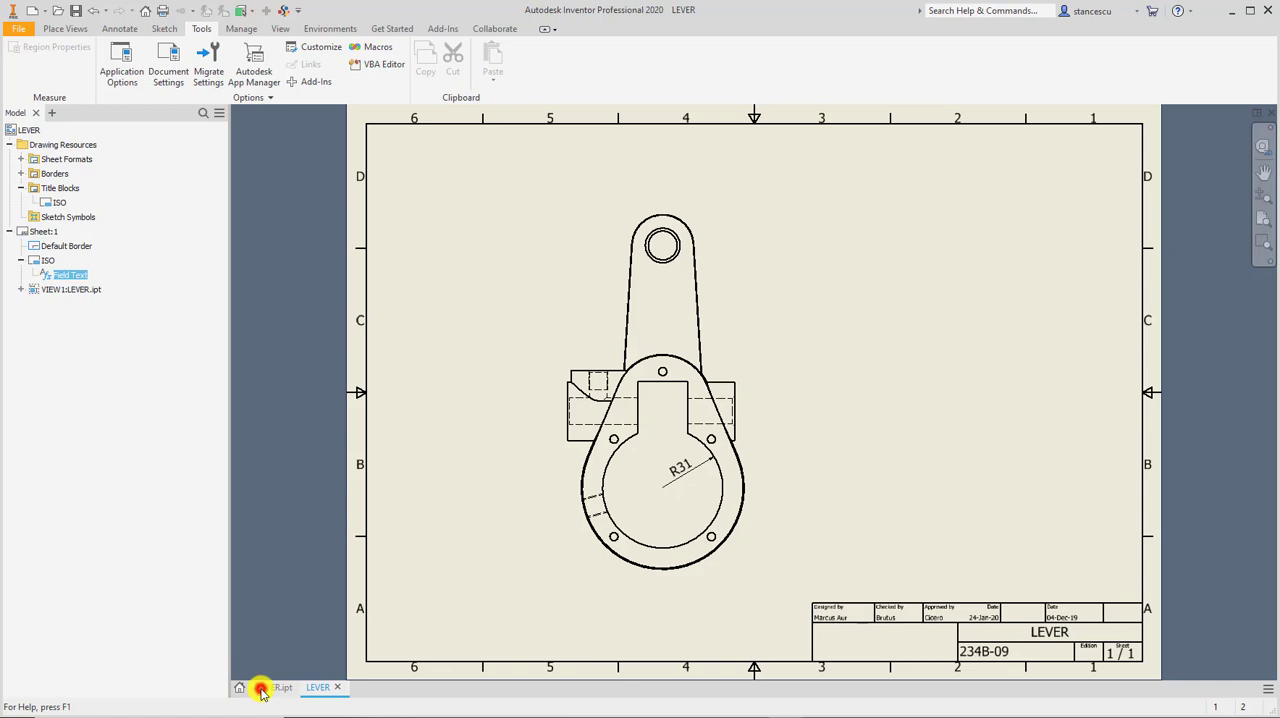
click(324, 688)
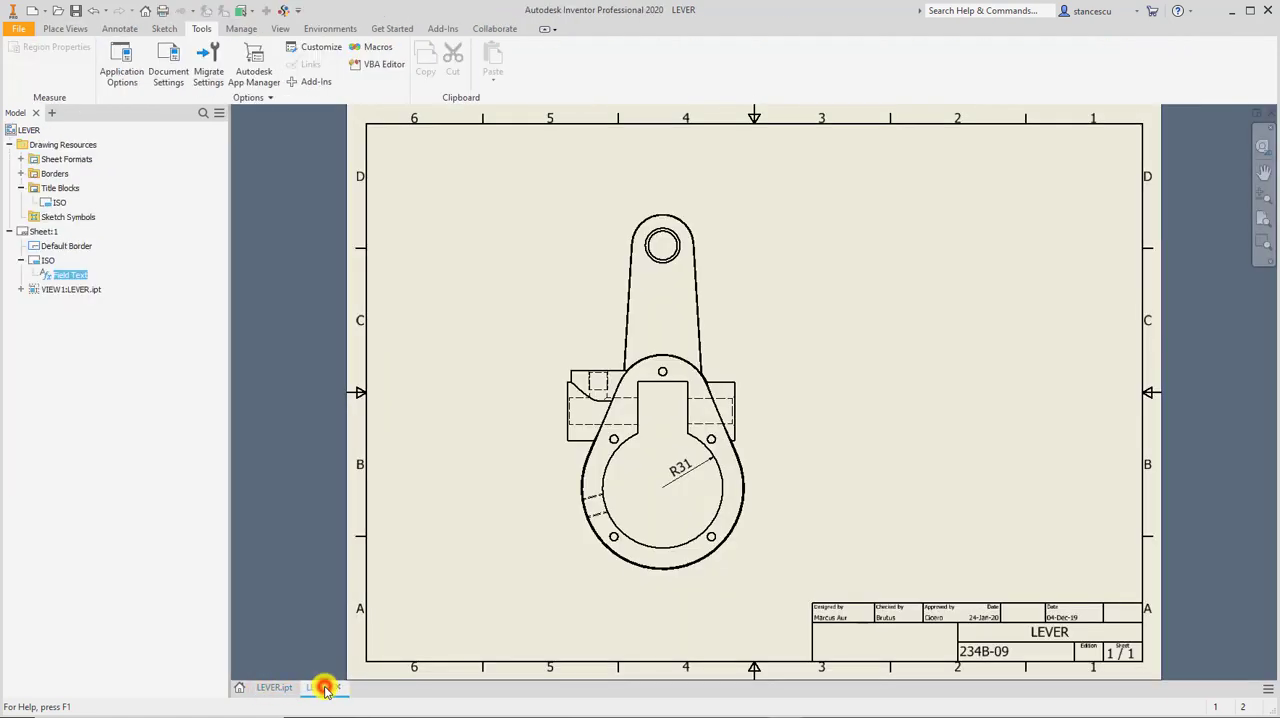
click(277, 692)
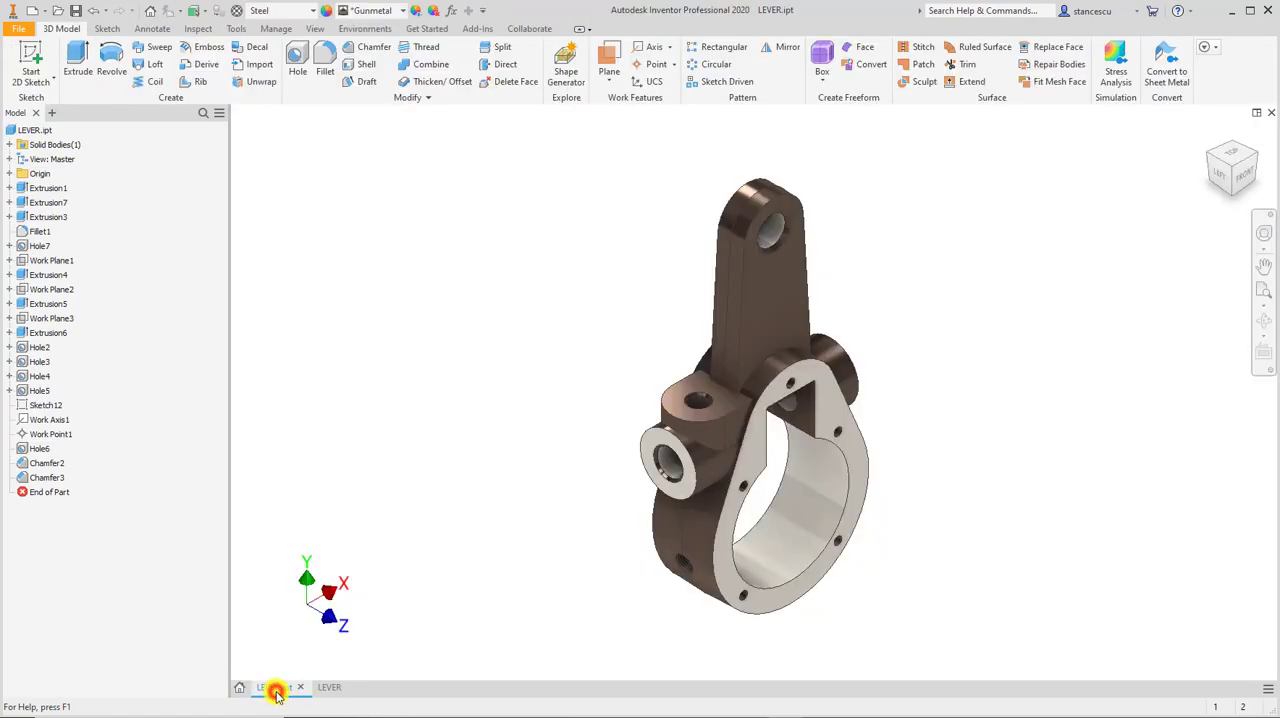
click(328, 690)
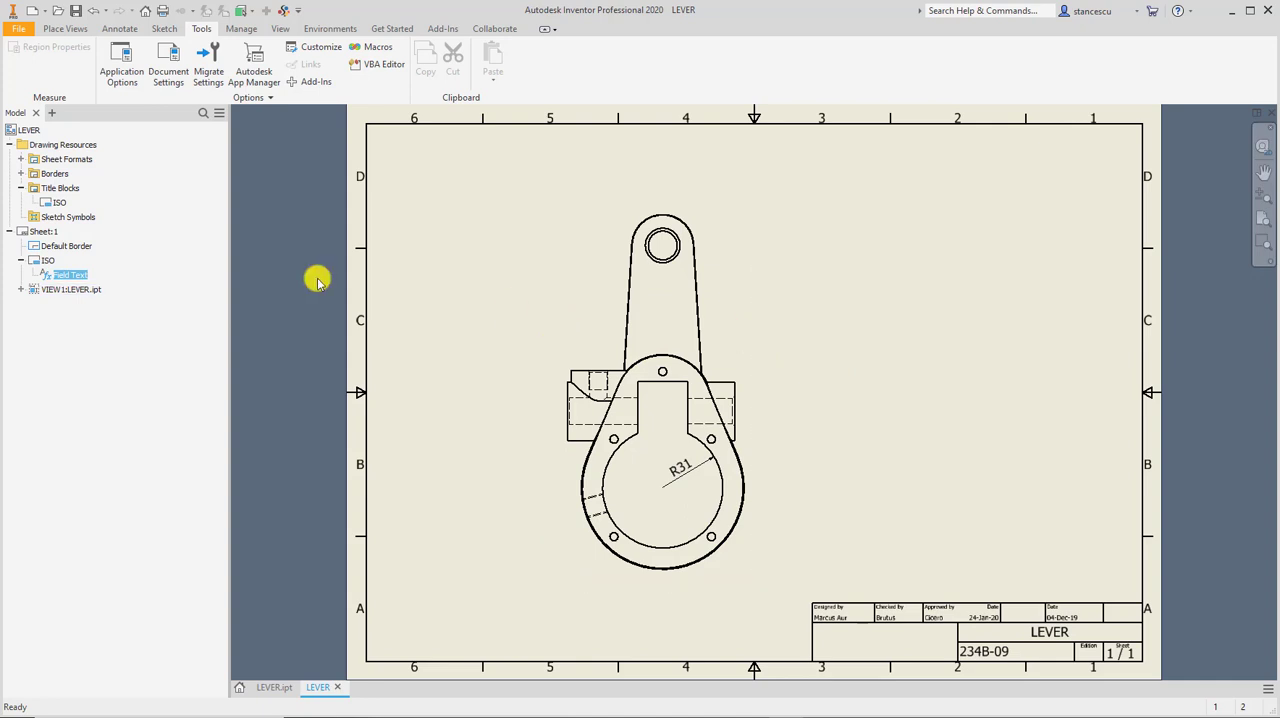
click(243, 30)
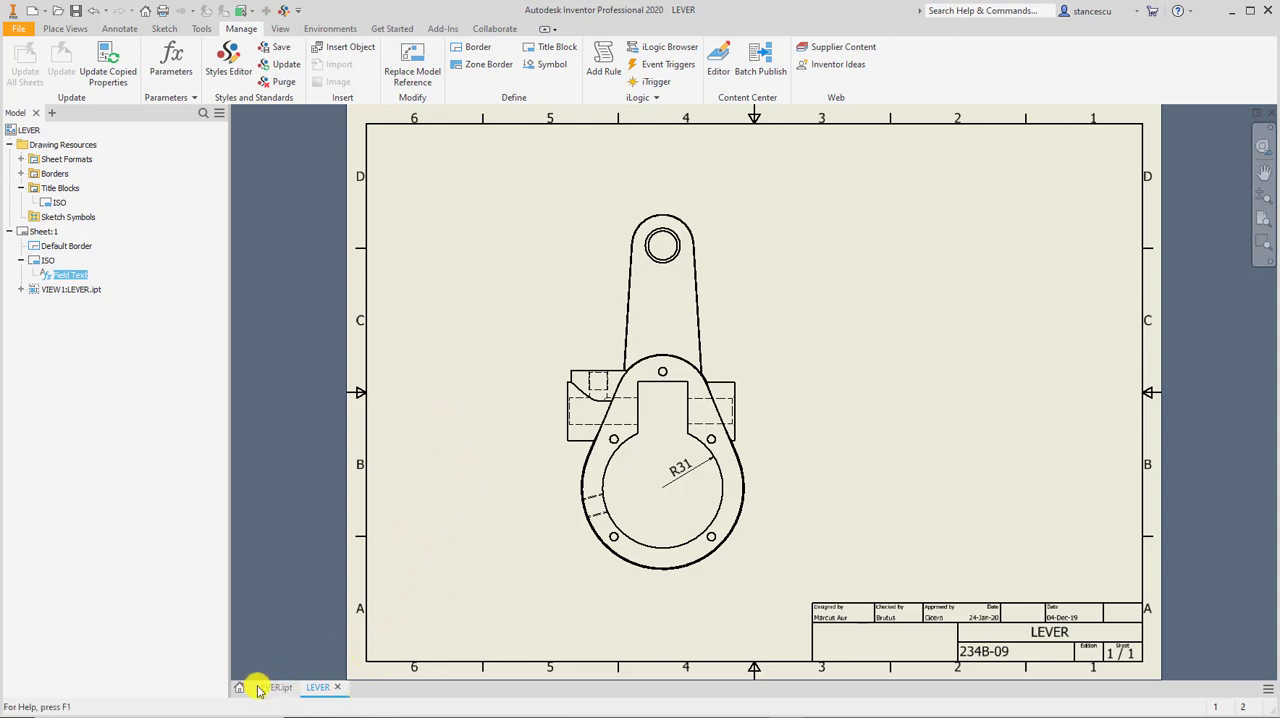
Close the LEVER drawing without saving its changes, and save the LEVER.ipt part.
mouse_move(269, 692)
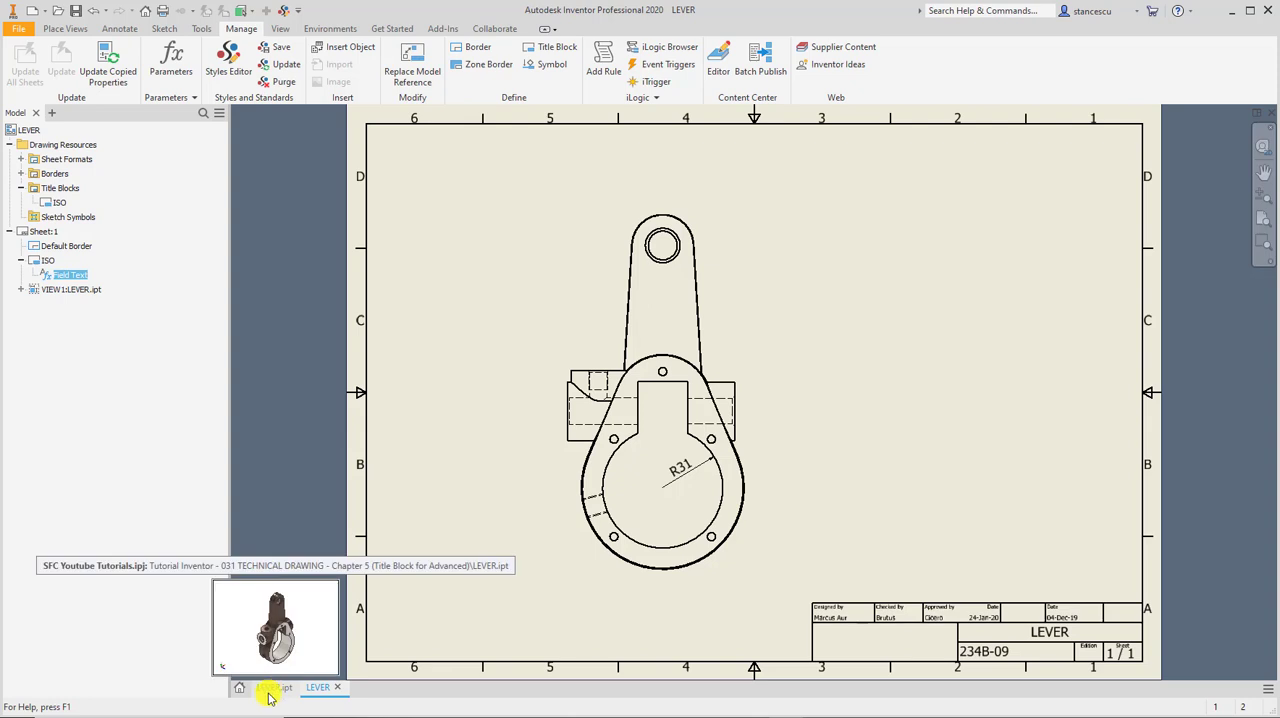
mouse_move(322, 693)
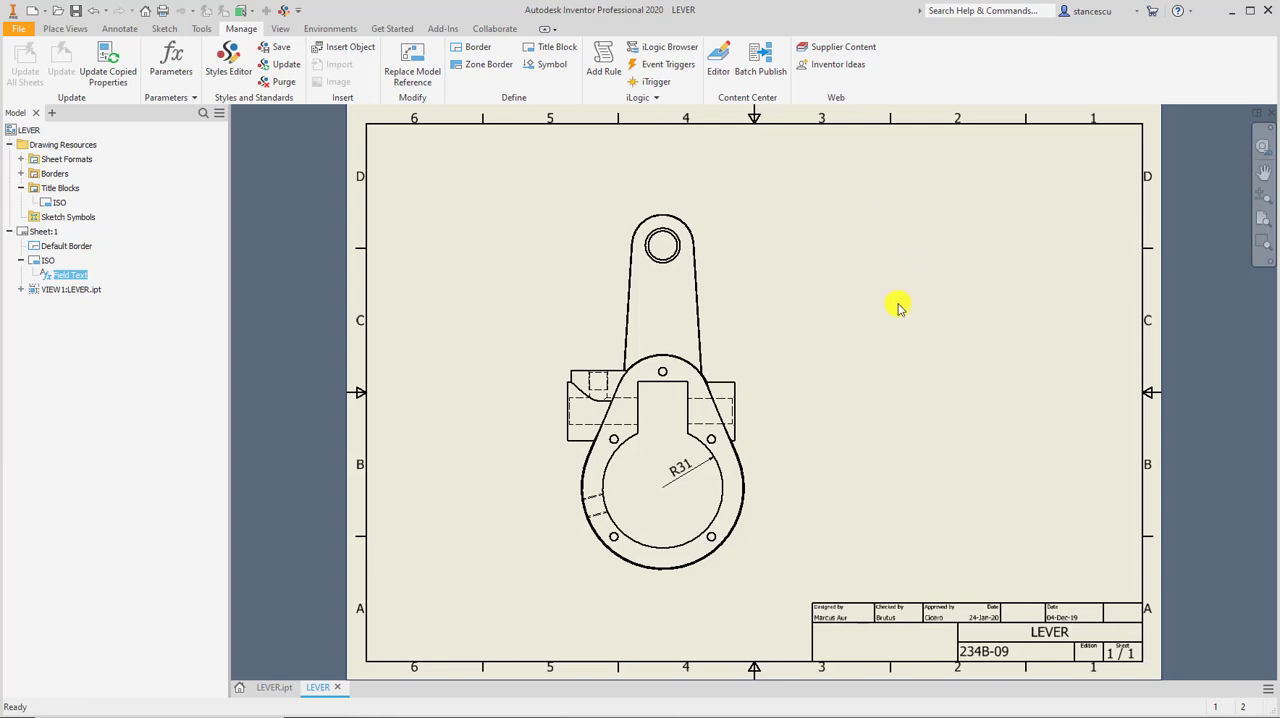
click(1270, 113)
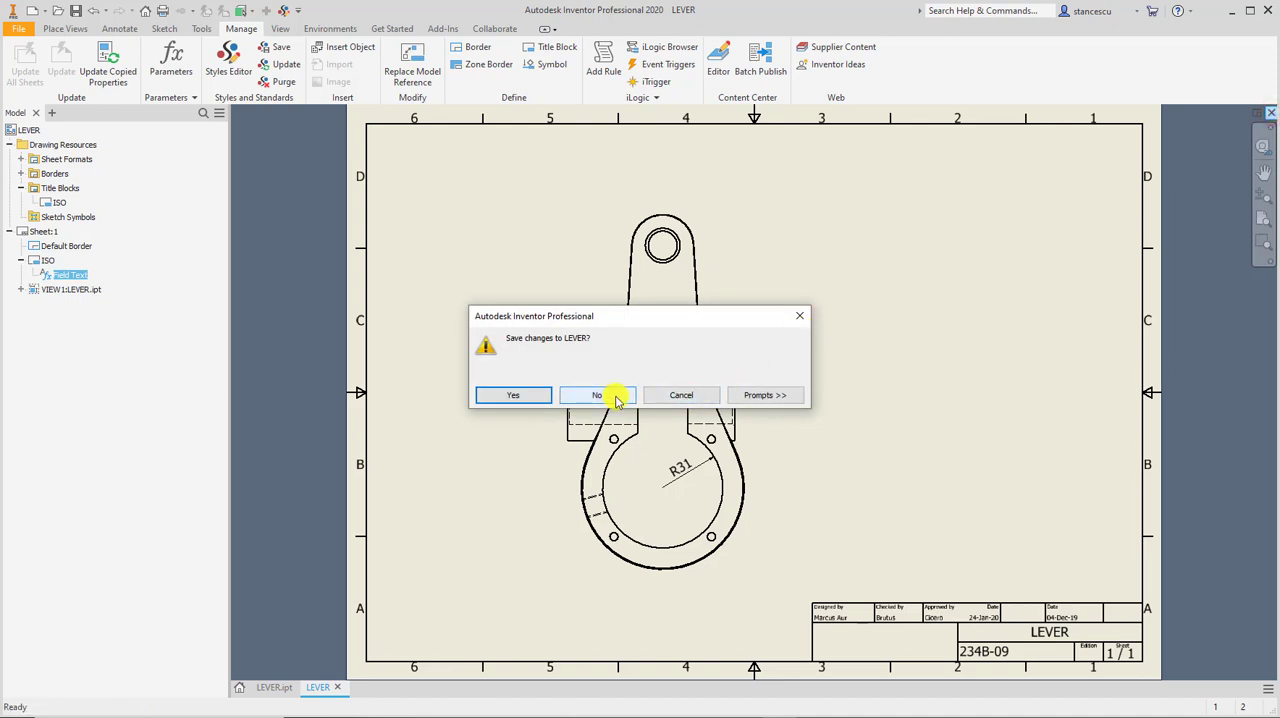
click(617, 399)
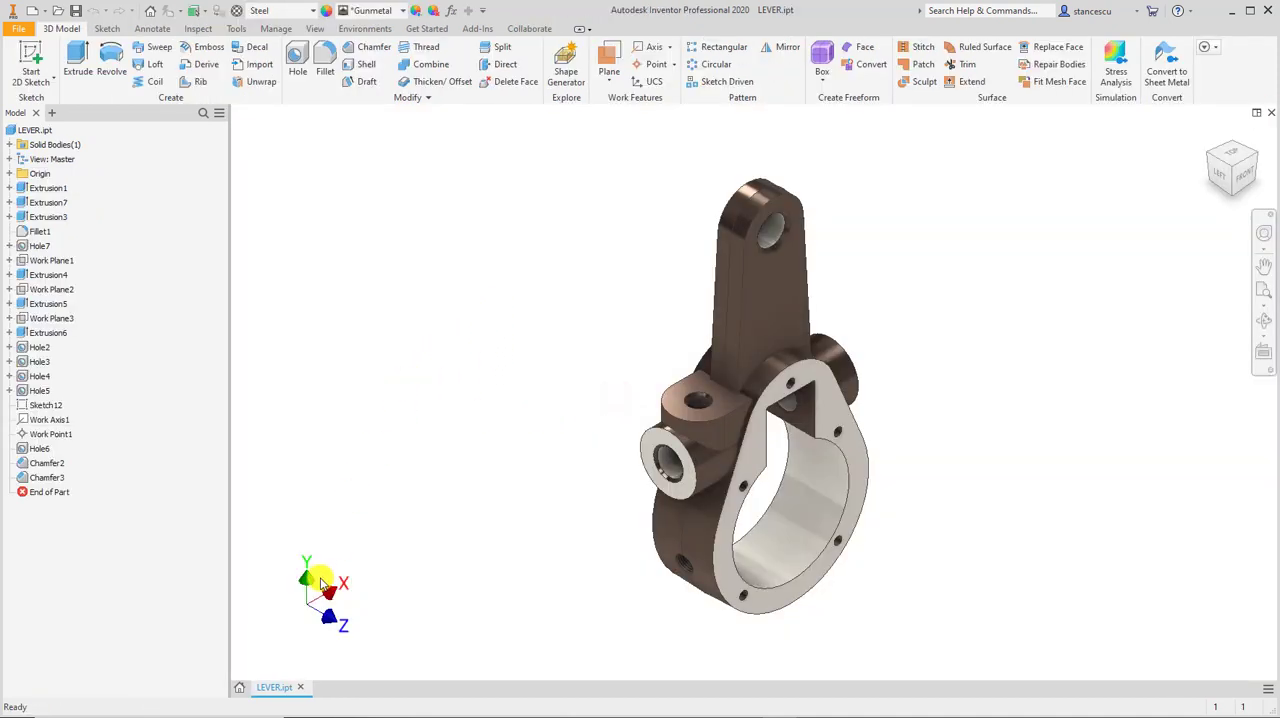
click(77, 9)
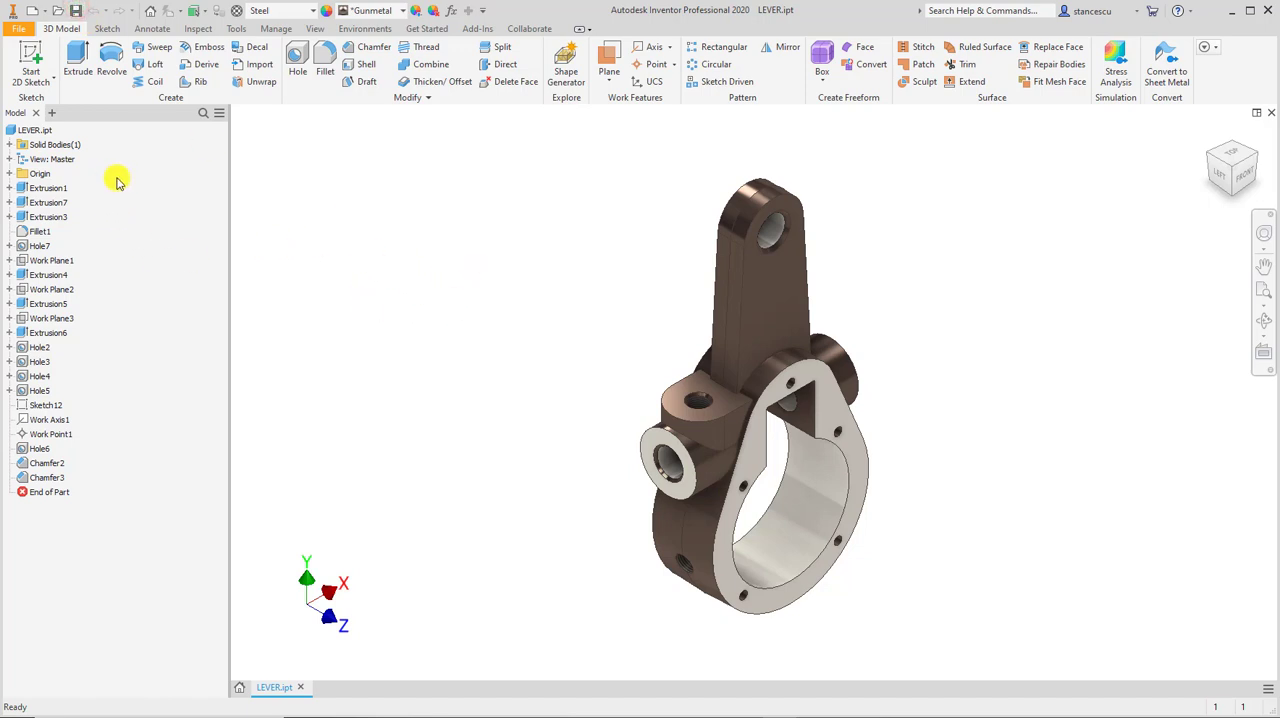
Set the Part Number to 236B-09 in the project iProperties of LEVER.ipt.
right_click(33, 130)
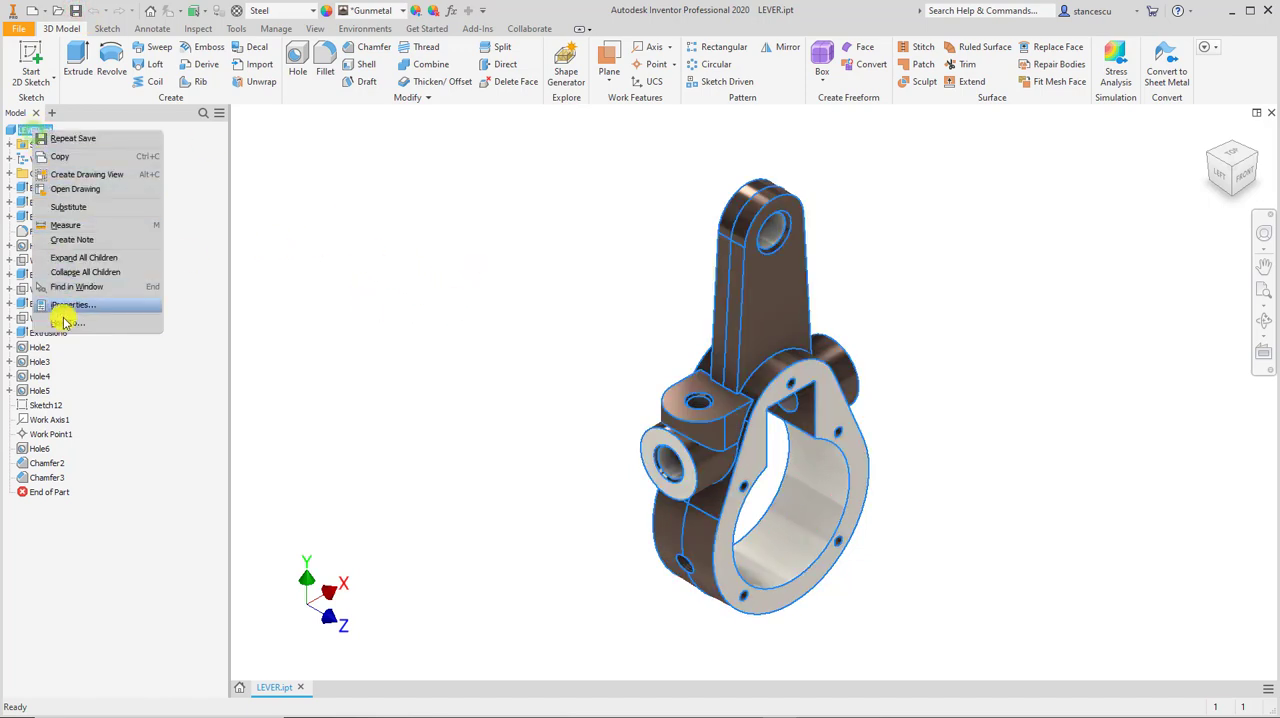
click(78, 305)
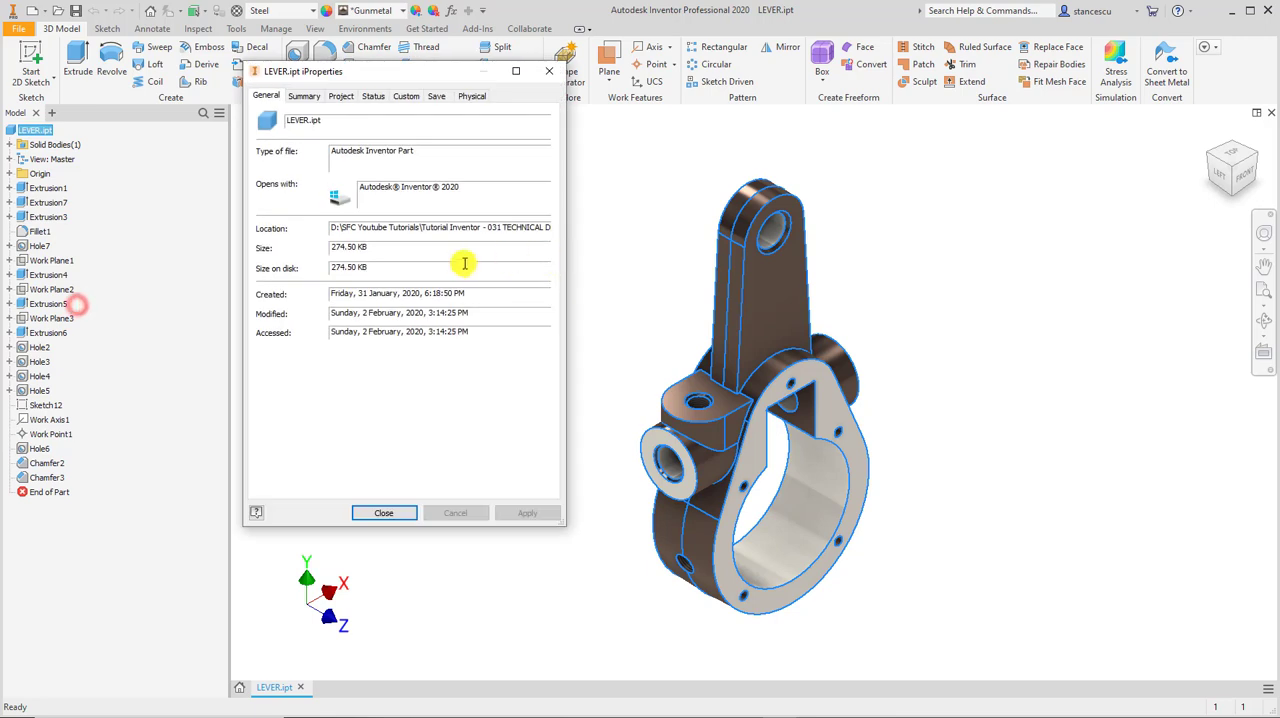
click(308, 97)
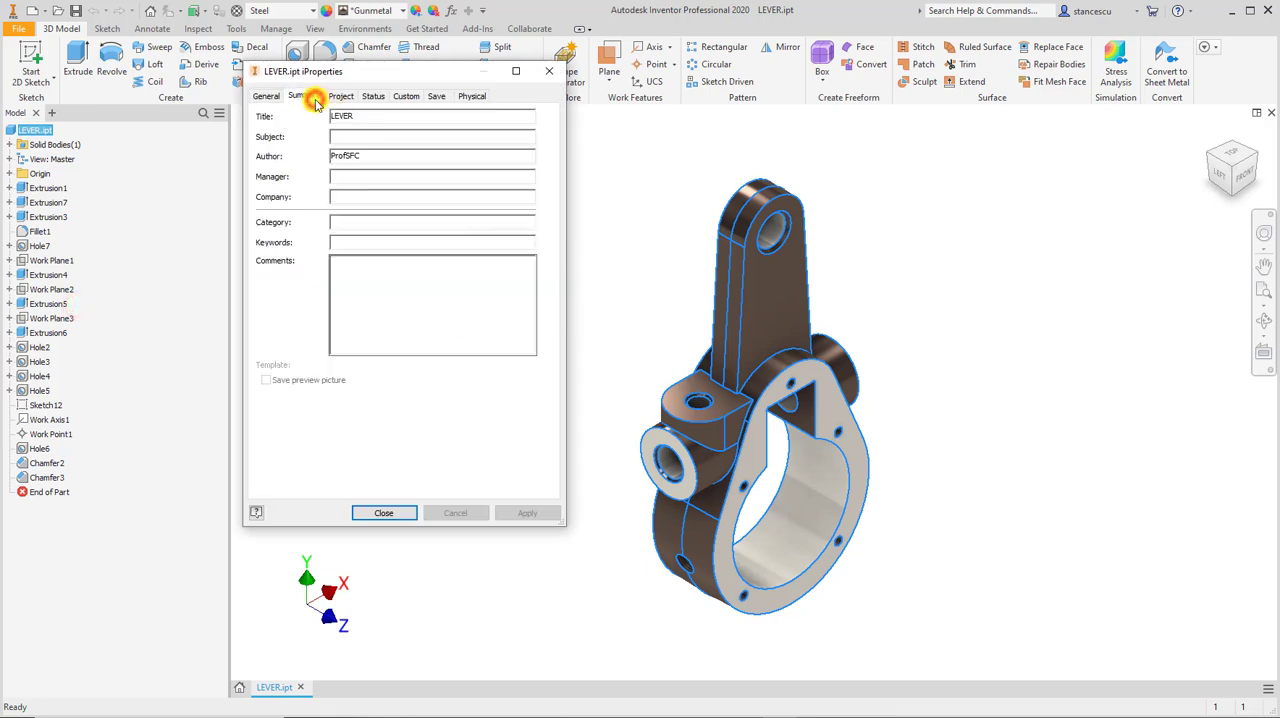
click(355, 117)
click(340, 96)
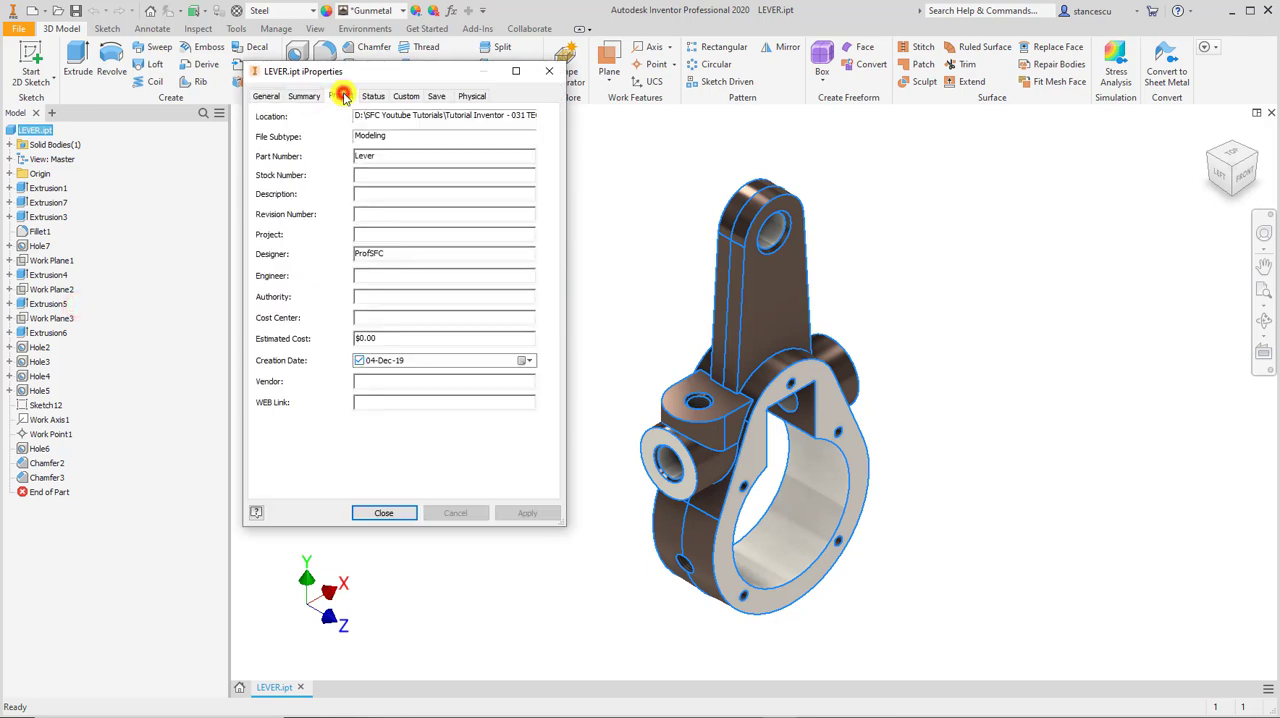
double_click(396, 158)
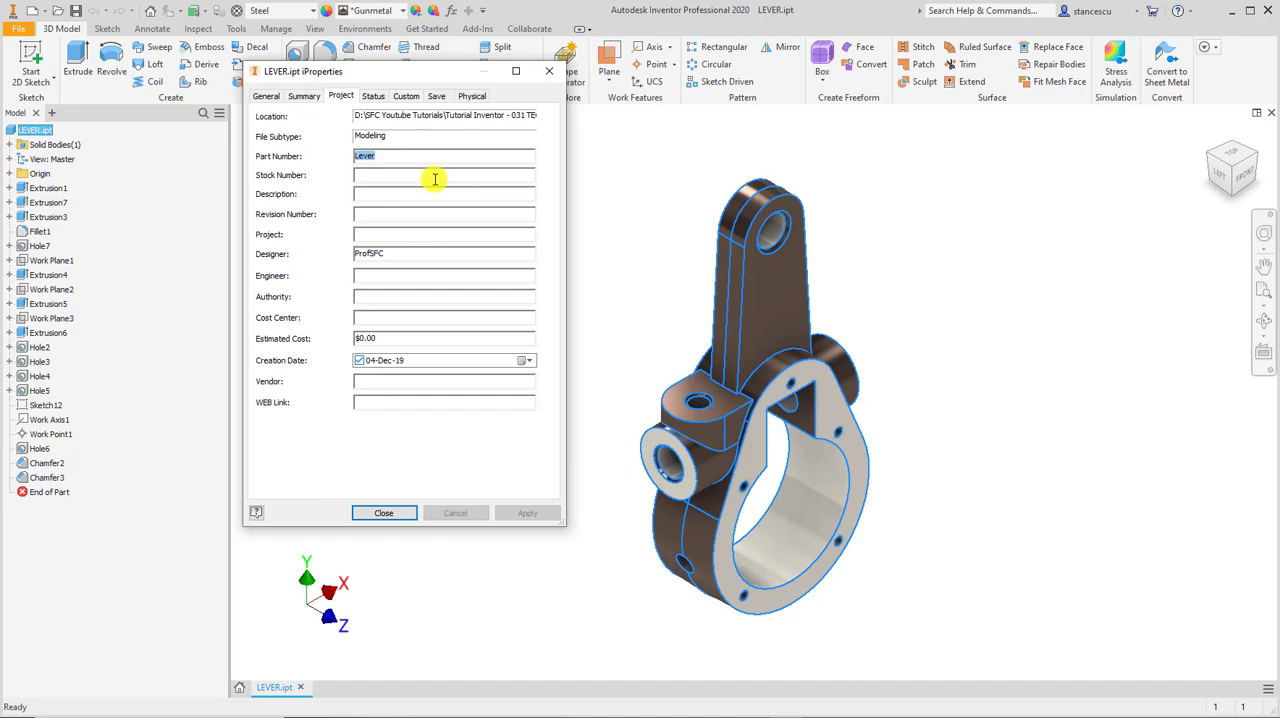
text(2368-09)
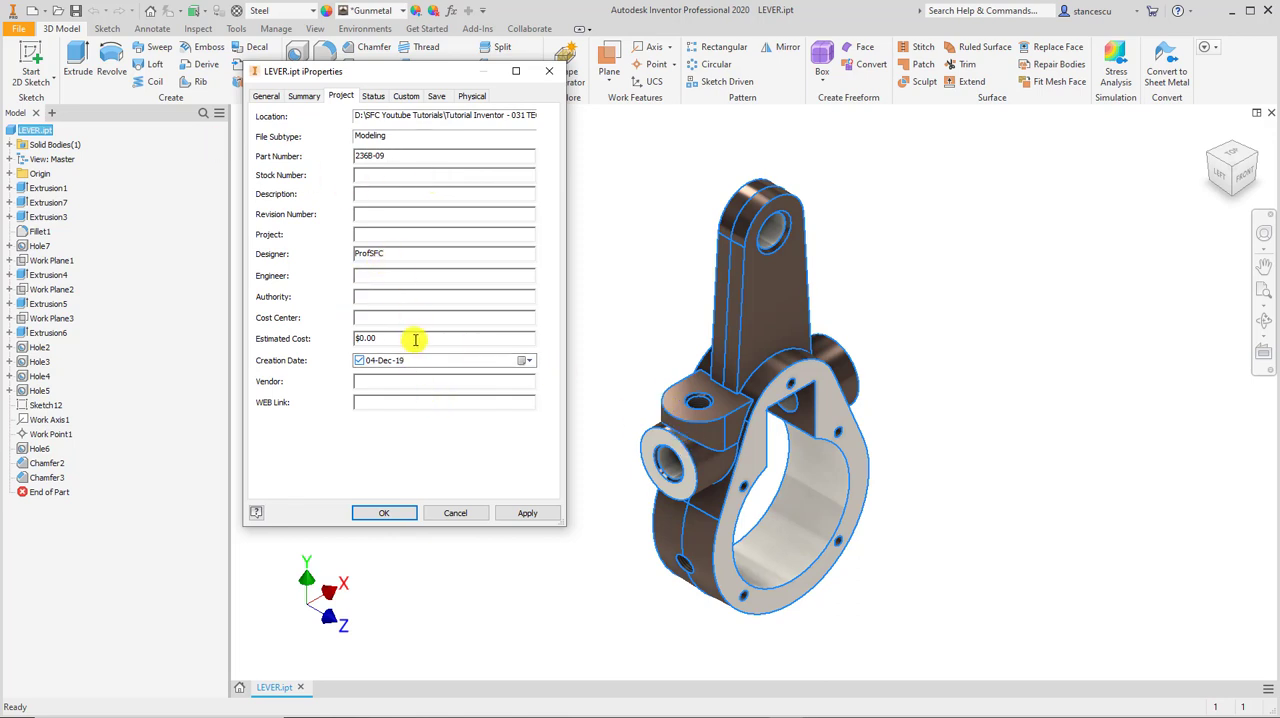
Set Checked By to Caius and Eng. Approved By to Cassius in the part's status iProperties, confirm them, and save the part.
click(374, 95)
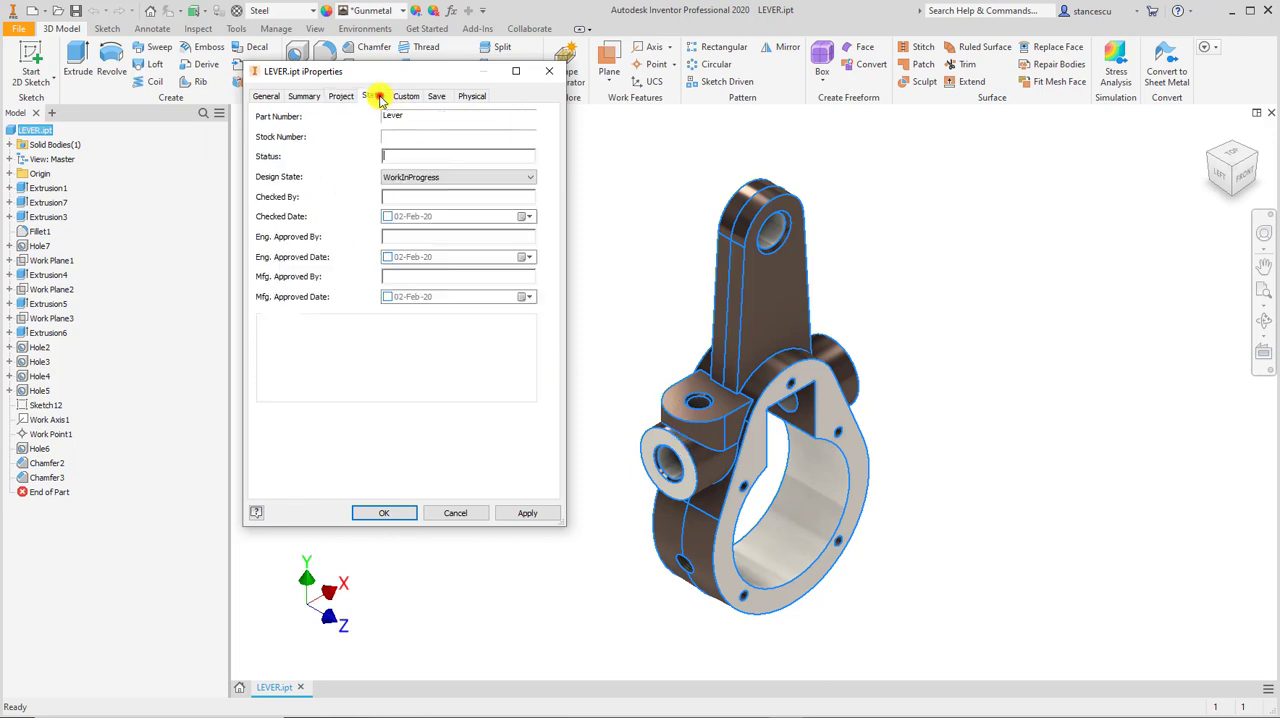
click(421, 153)
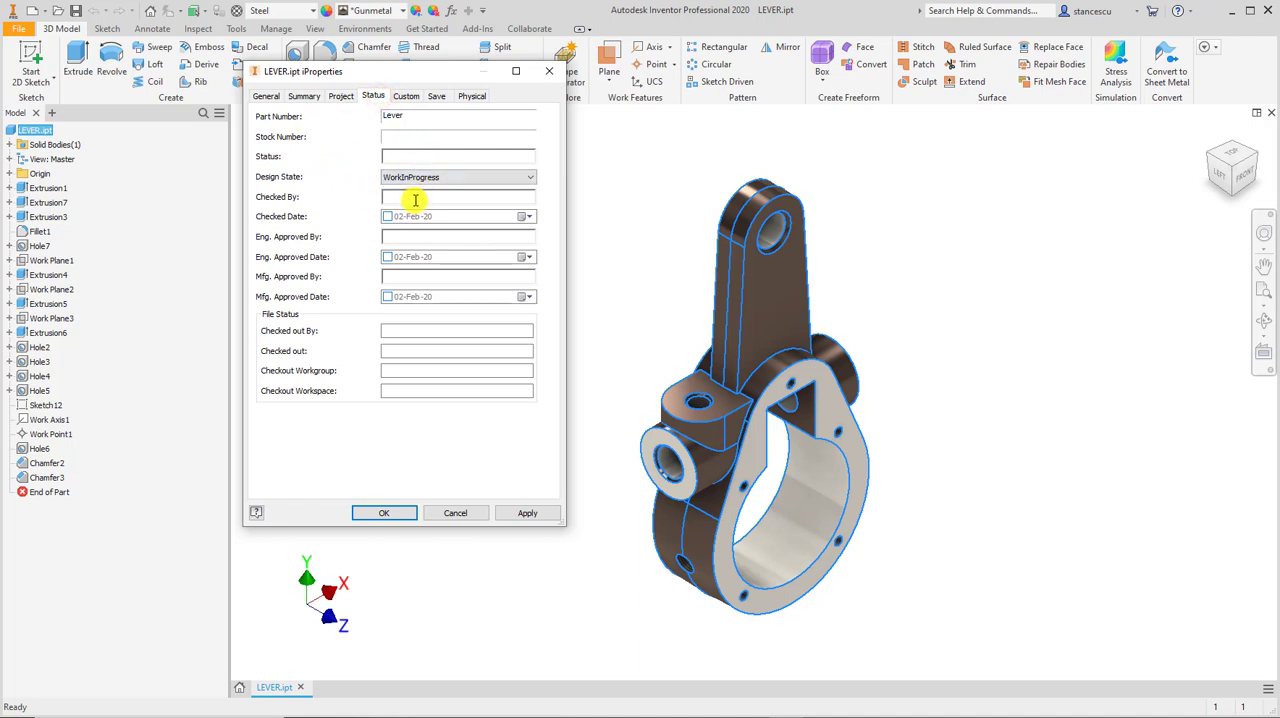
click(418, 197)
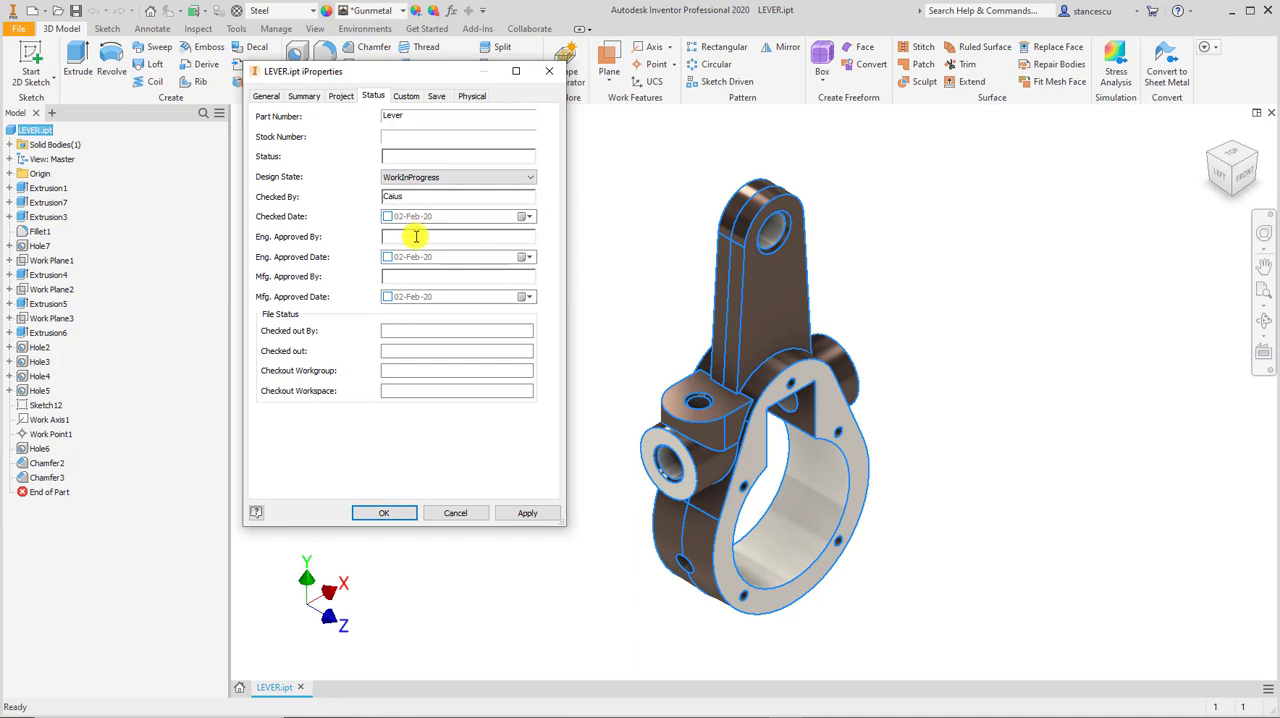
click(415, 236)
text(Cassius)
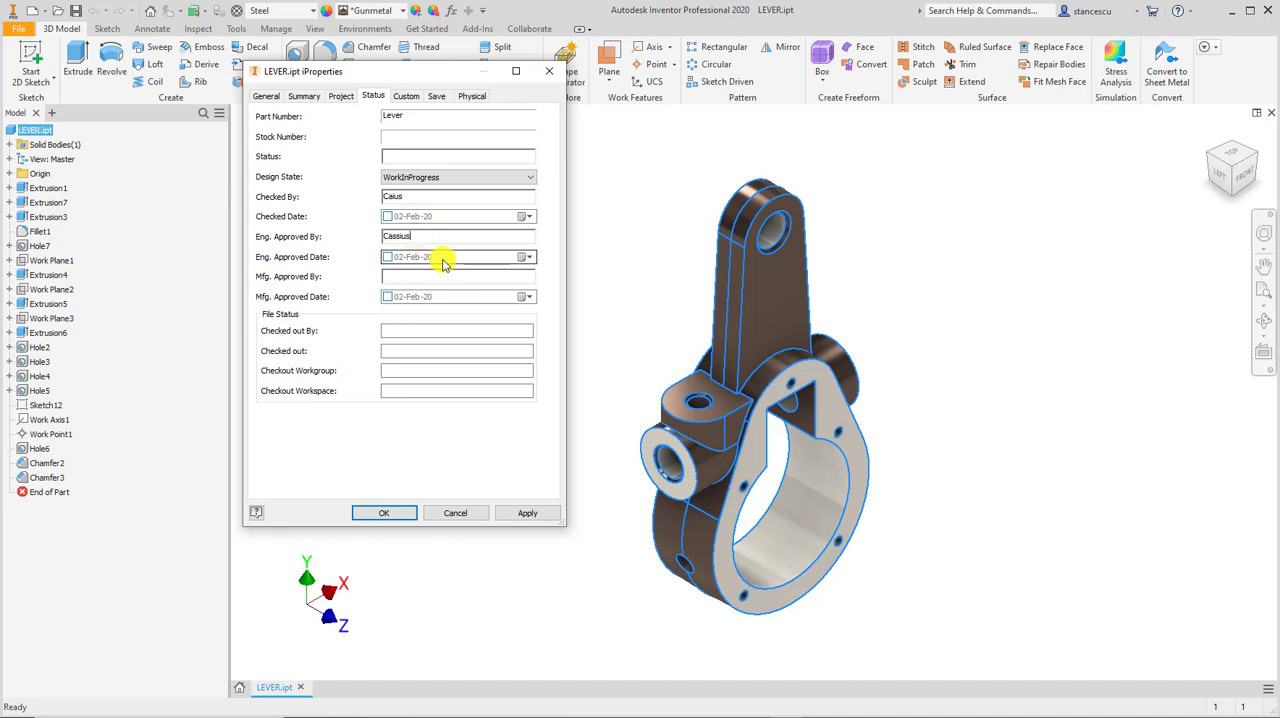
click(384, 513)
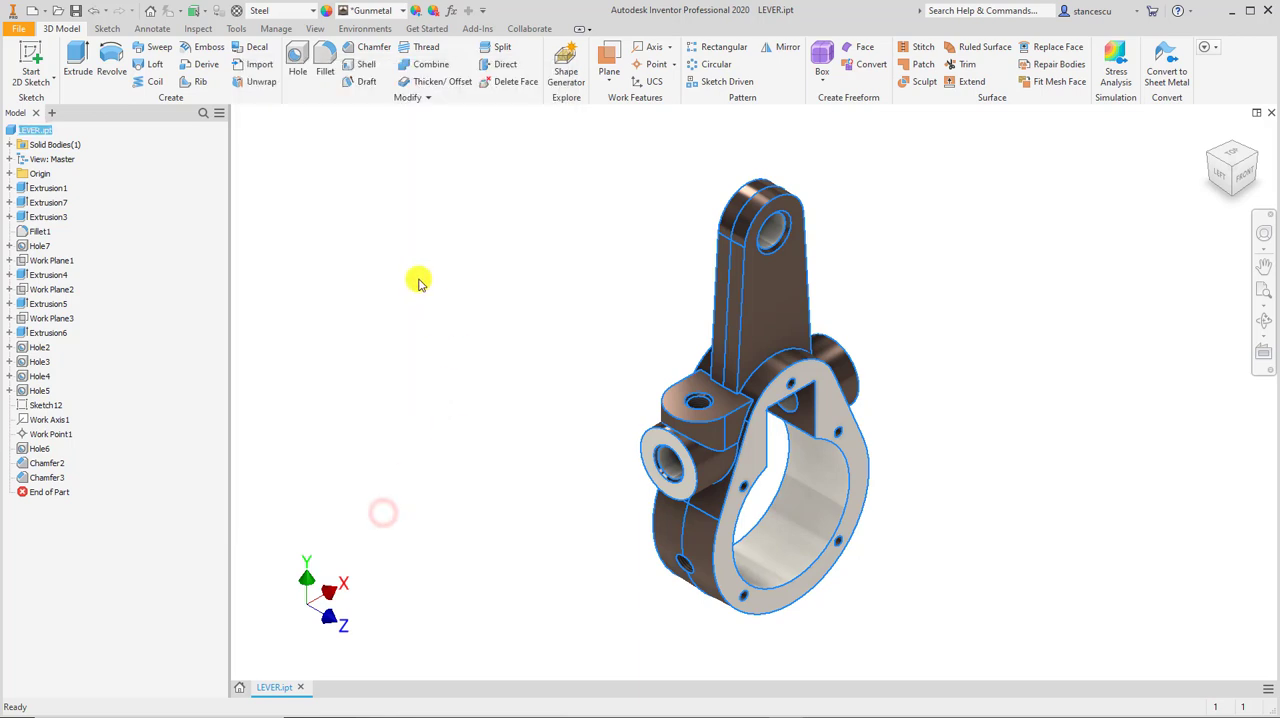
click(514, 257)
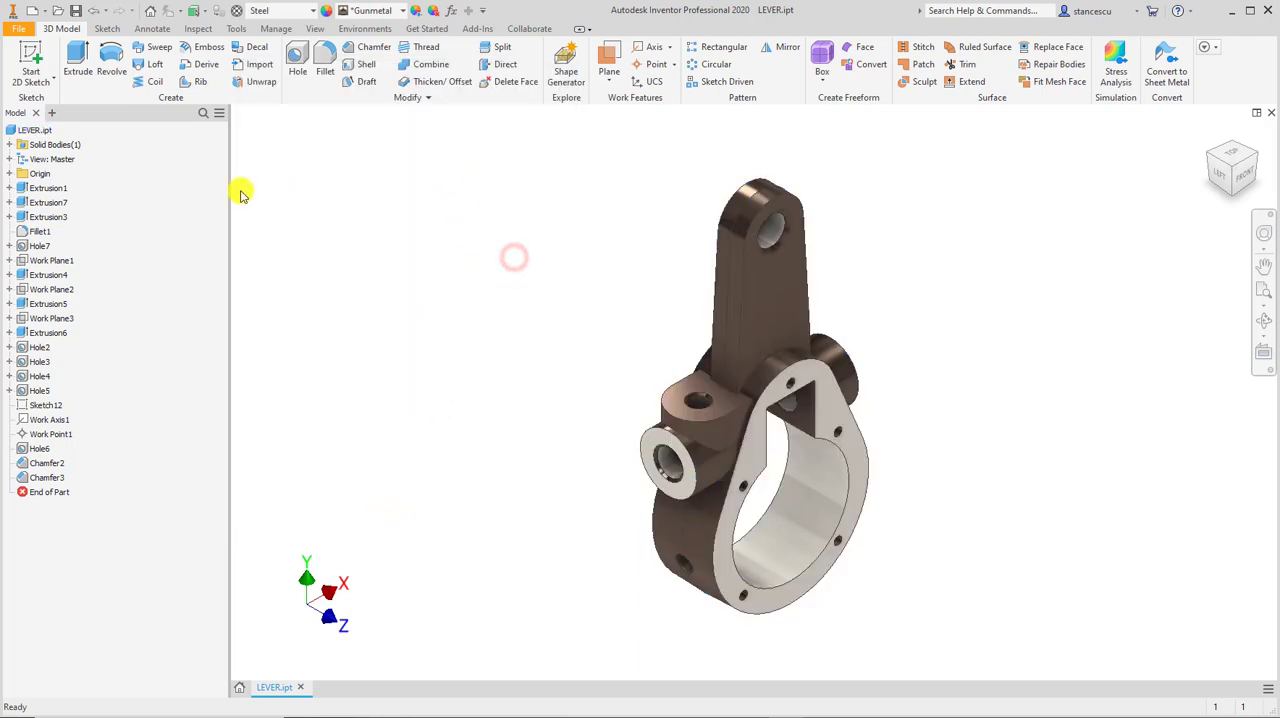
click(76, 12)
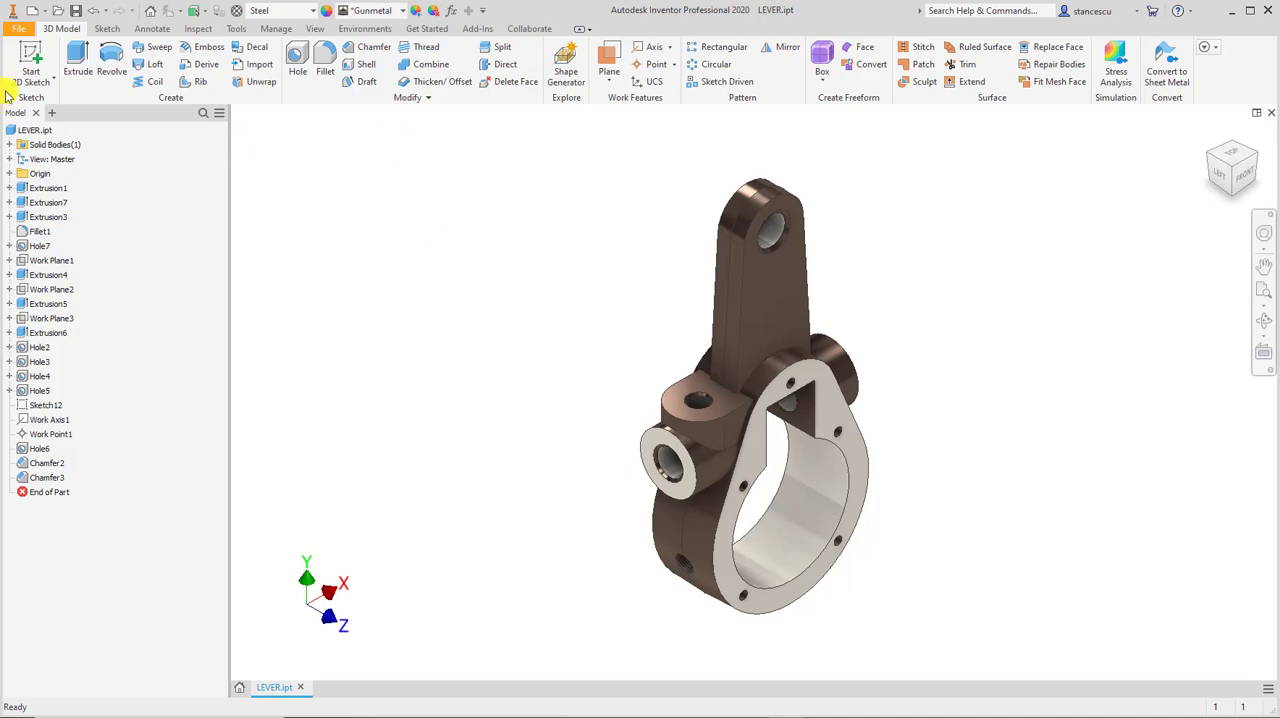
Create a new drawing from the metric STAS_BTB.idw template and bring its title block into close view.
click(33, 10)
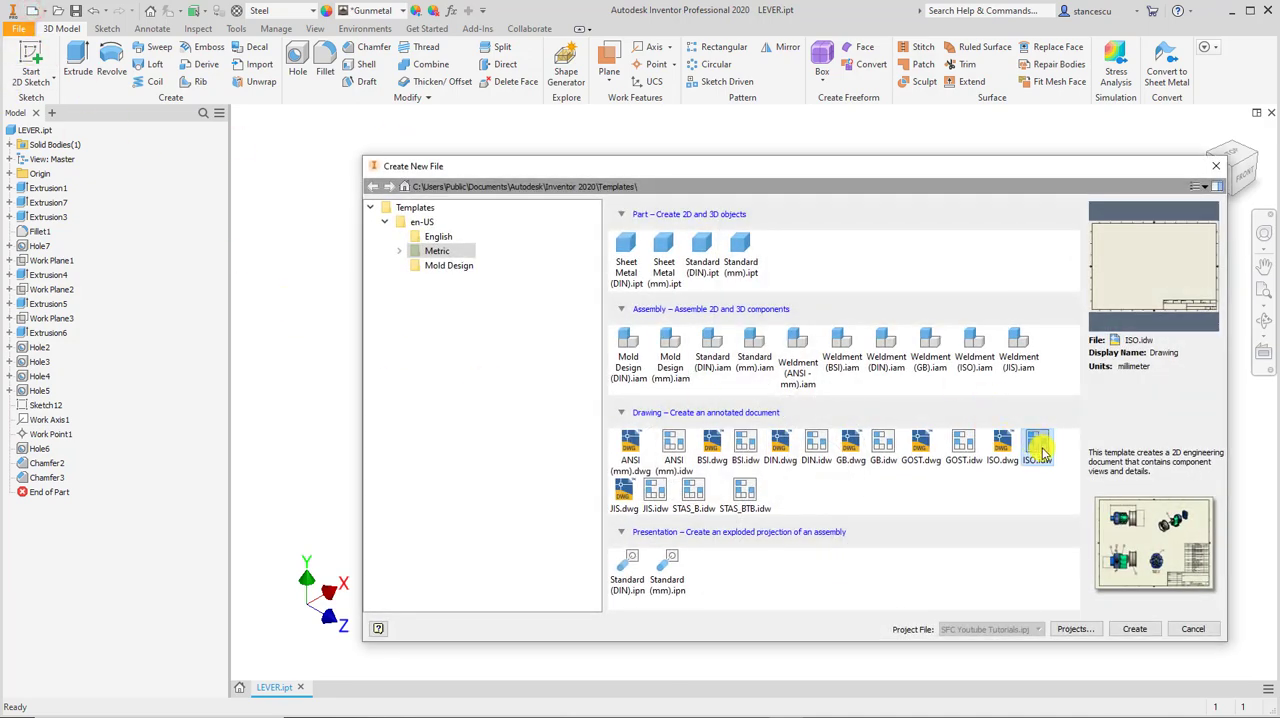
double_click(748, 492)
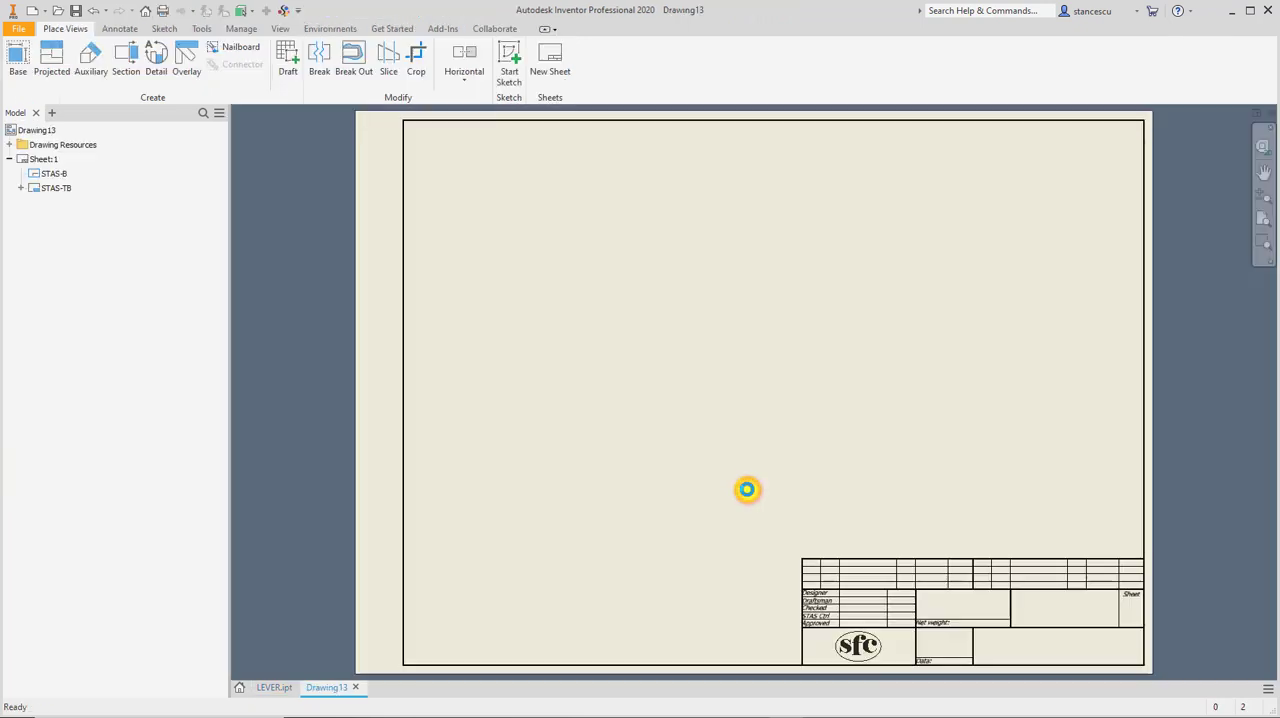
scroll(995, 628, up, 3)
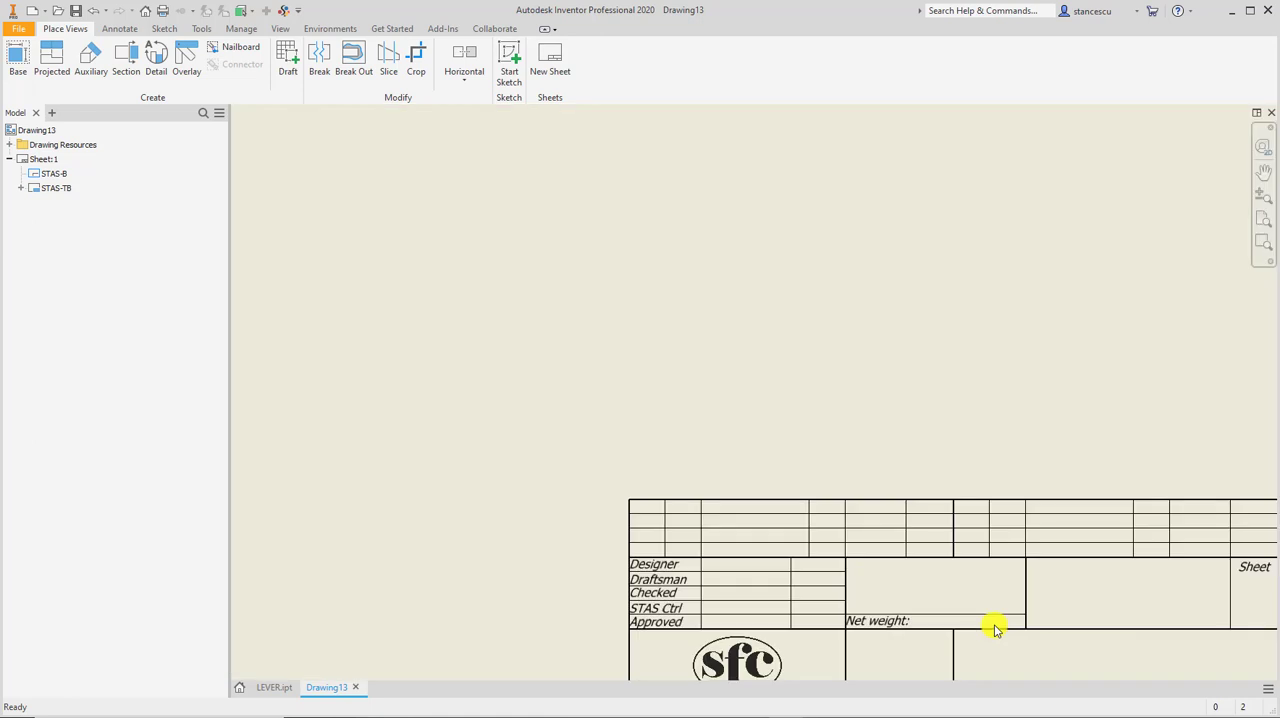
mouse_move(960, 602)
middle_down()
mouse_move(797, 497)
mouse_move(786, 466)
middle_up()
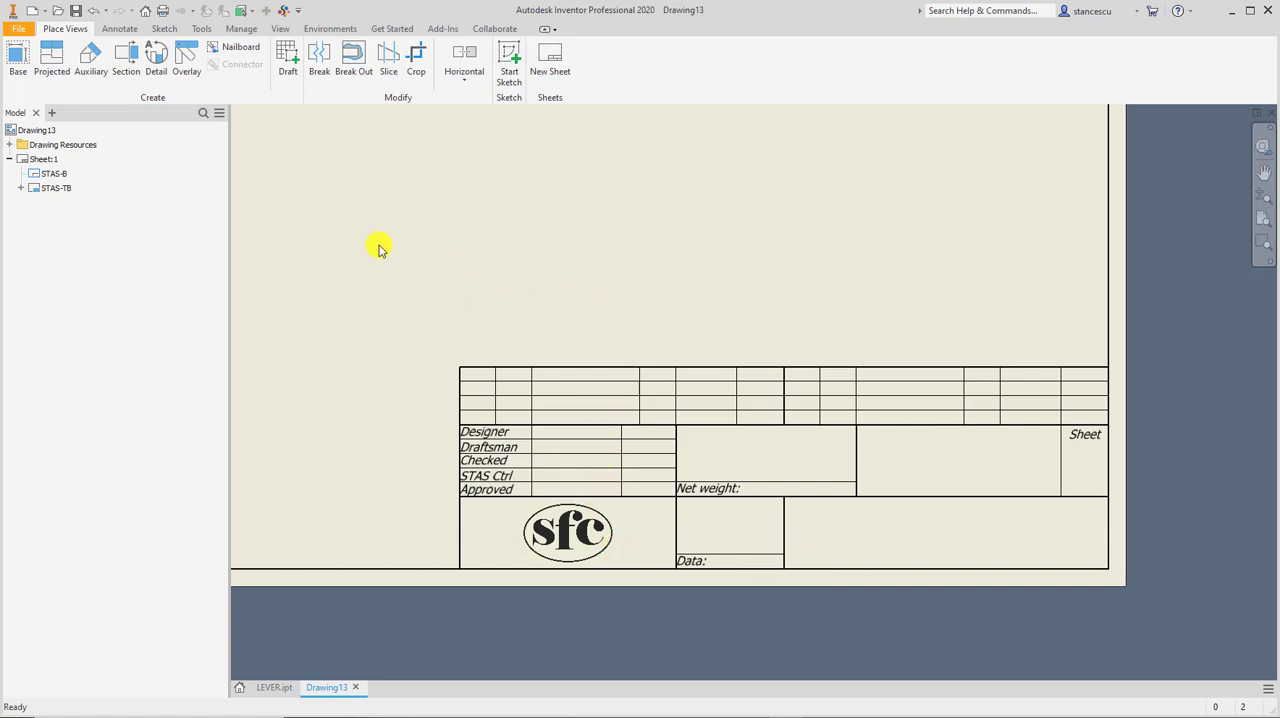
Review the sketch and dimensions of the STAS-TB title block definition, and leave it without saving edits.
click(21, 188)
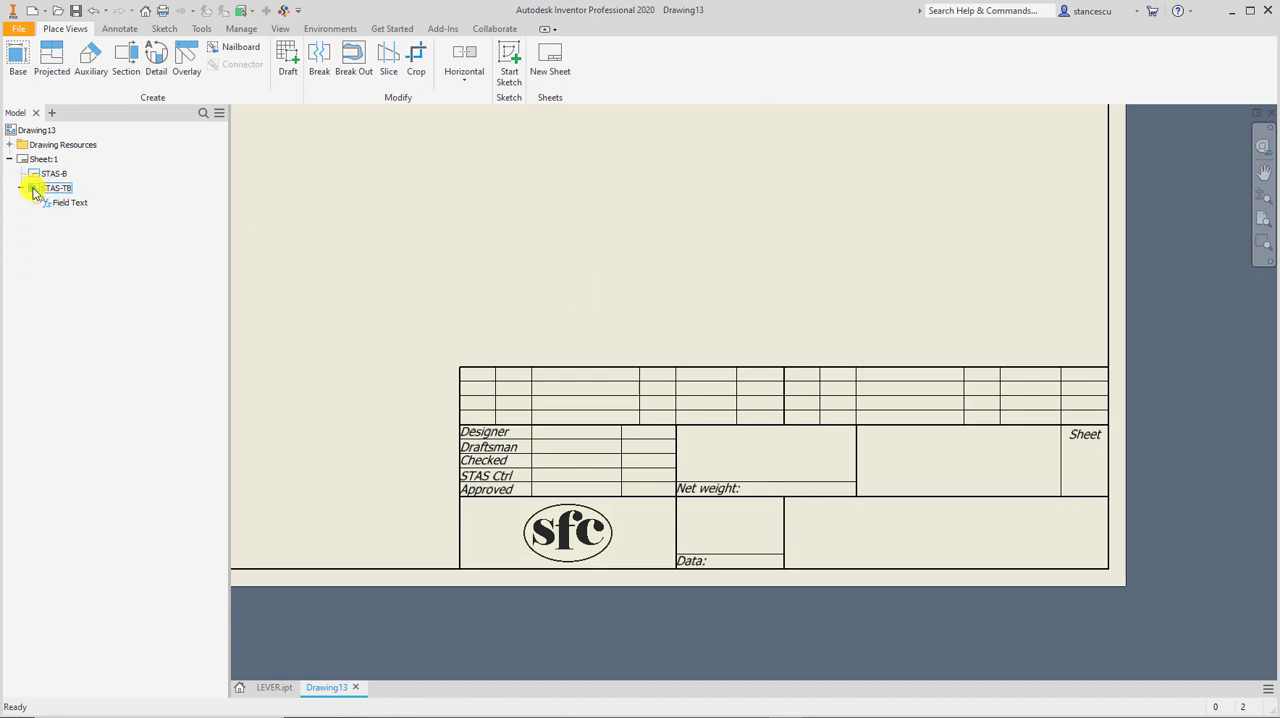
right_click(33, 191)
click(73, 230)
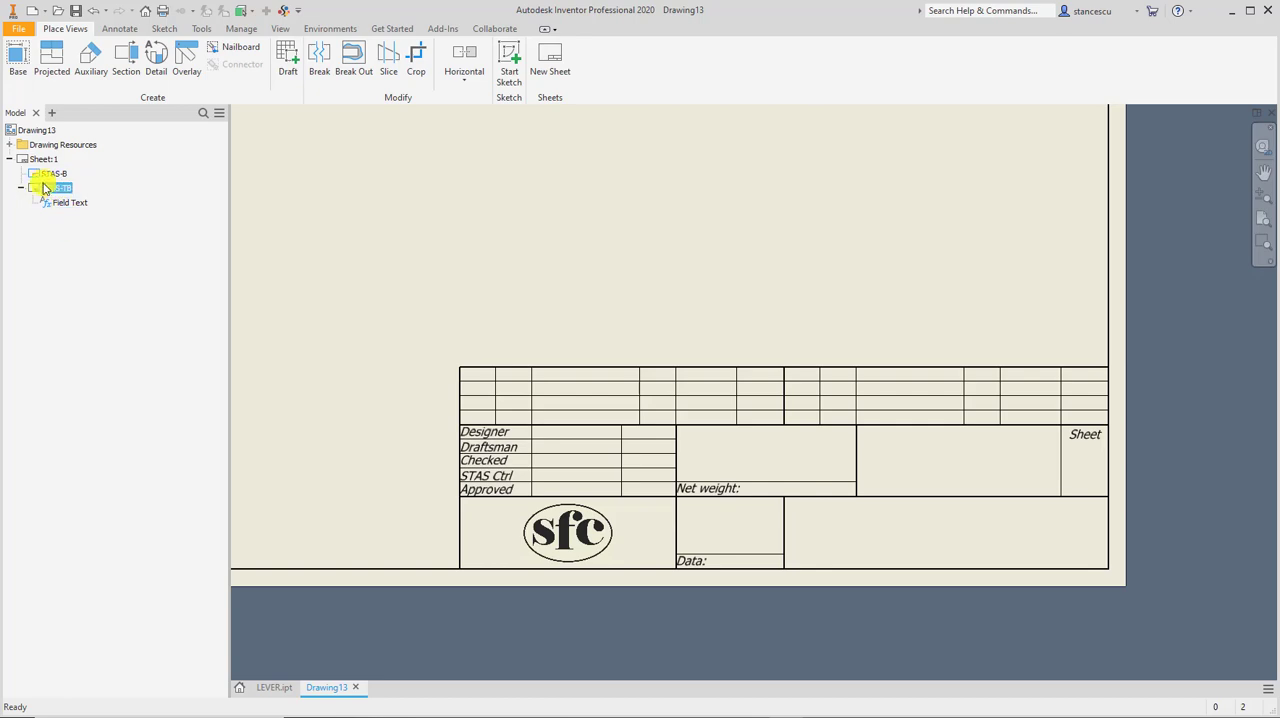
right_click(33, 193)
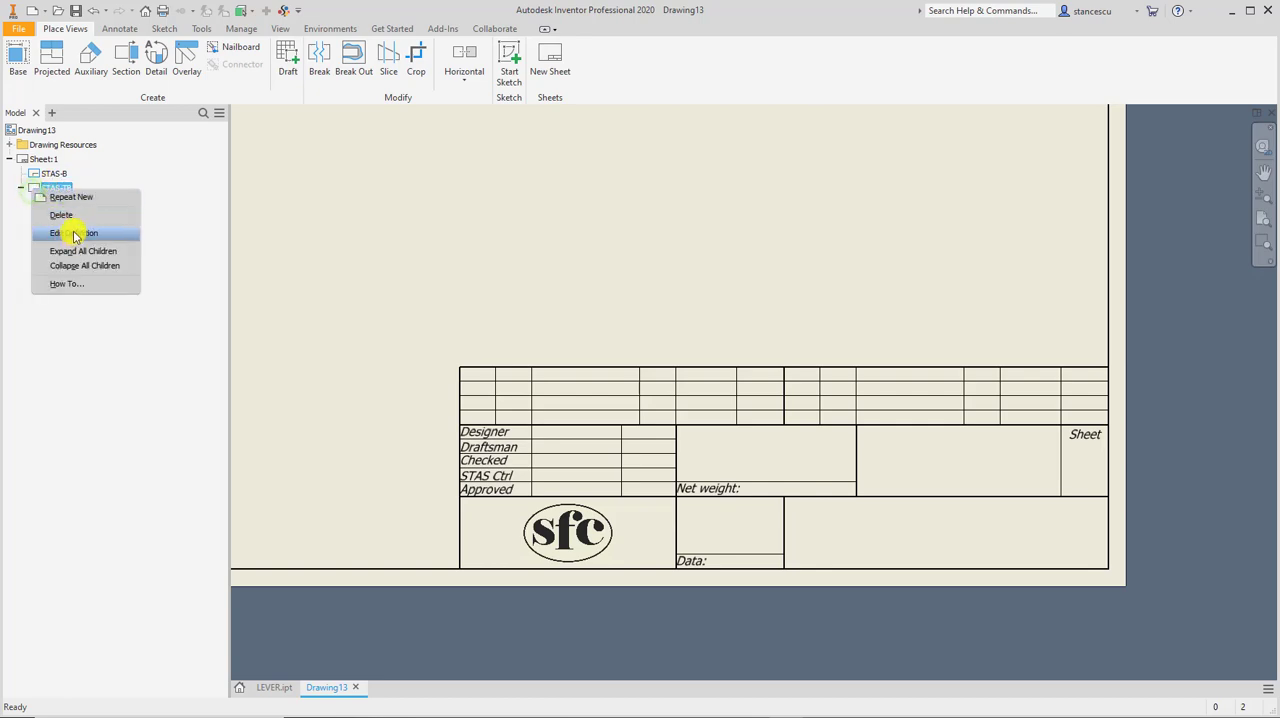
click(74, 233)
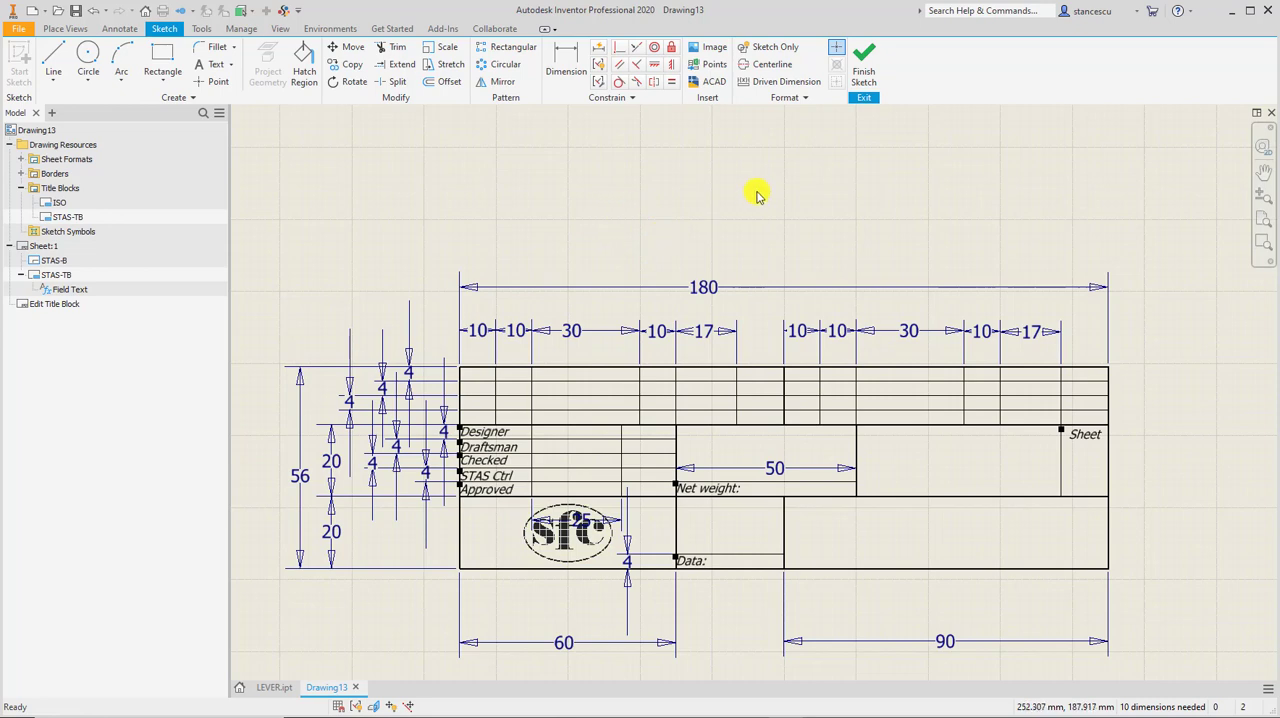
click(866, 62)
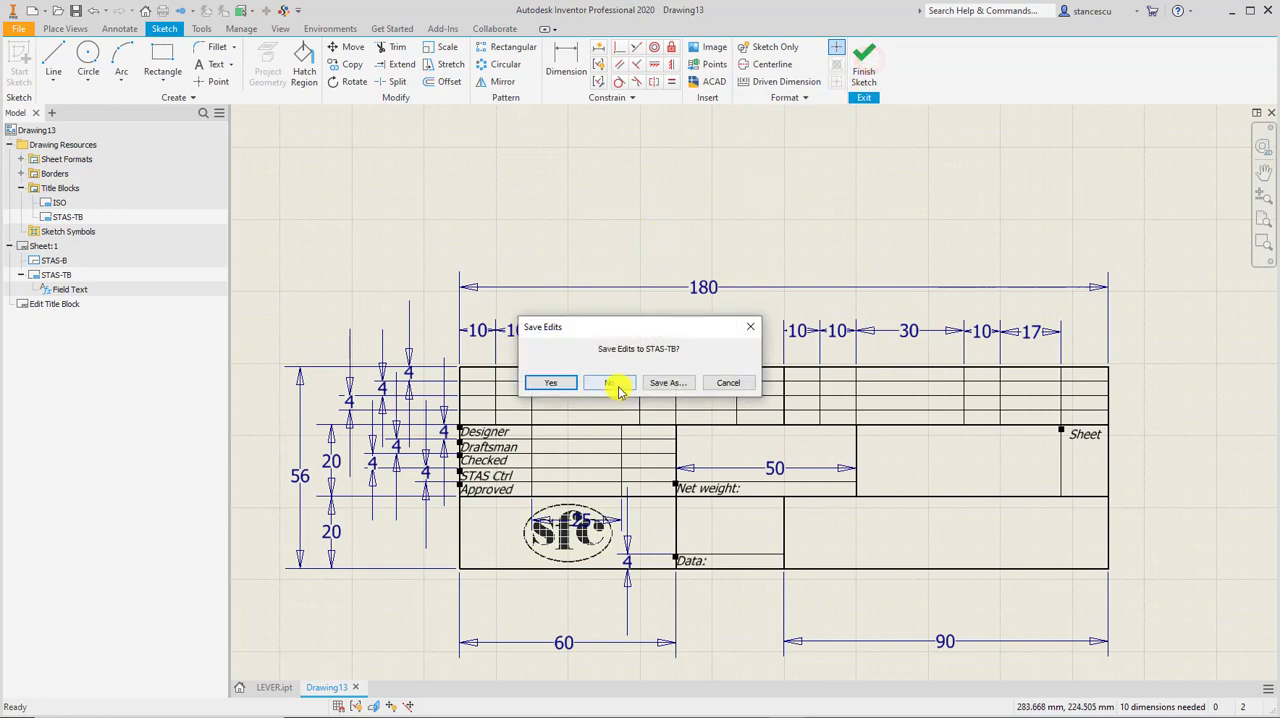
click(605, 381)
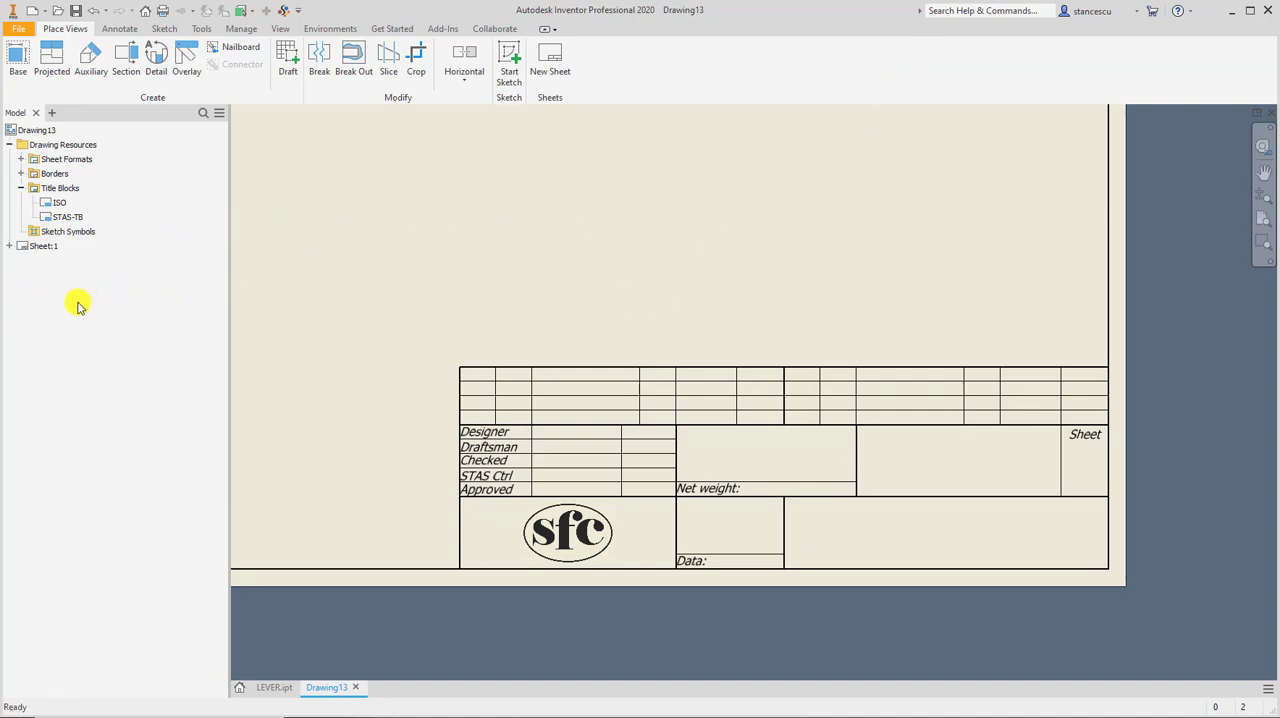
Open the sheet's STAS-TB title block definition for editing and start a text in the cell beside Designer.
click(9, 247)
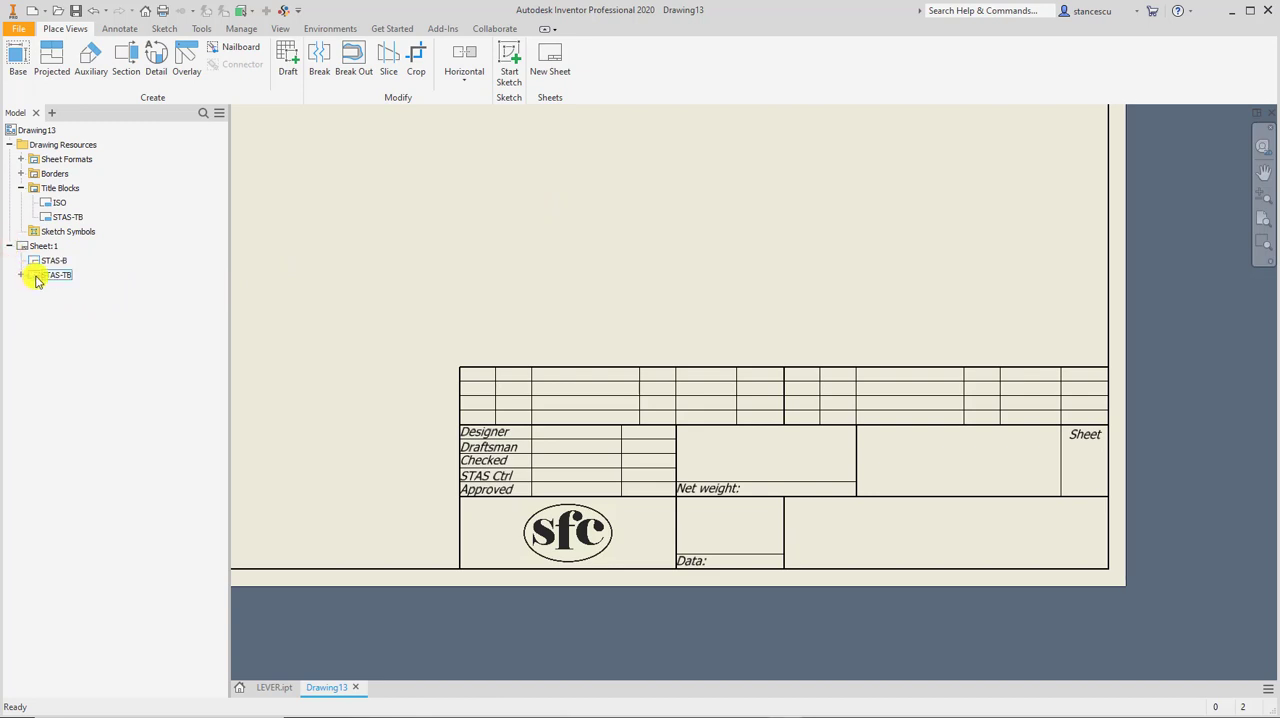
right_click(36, 278)
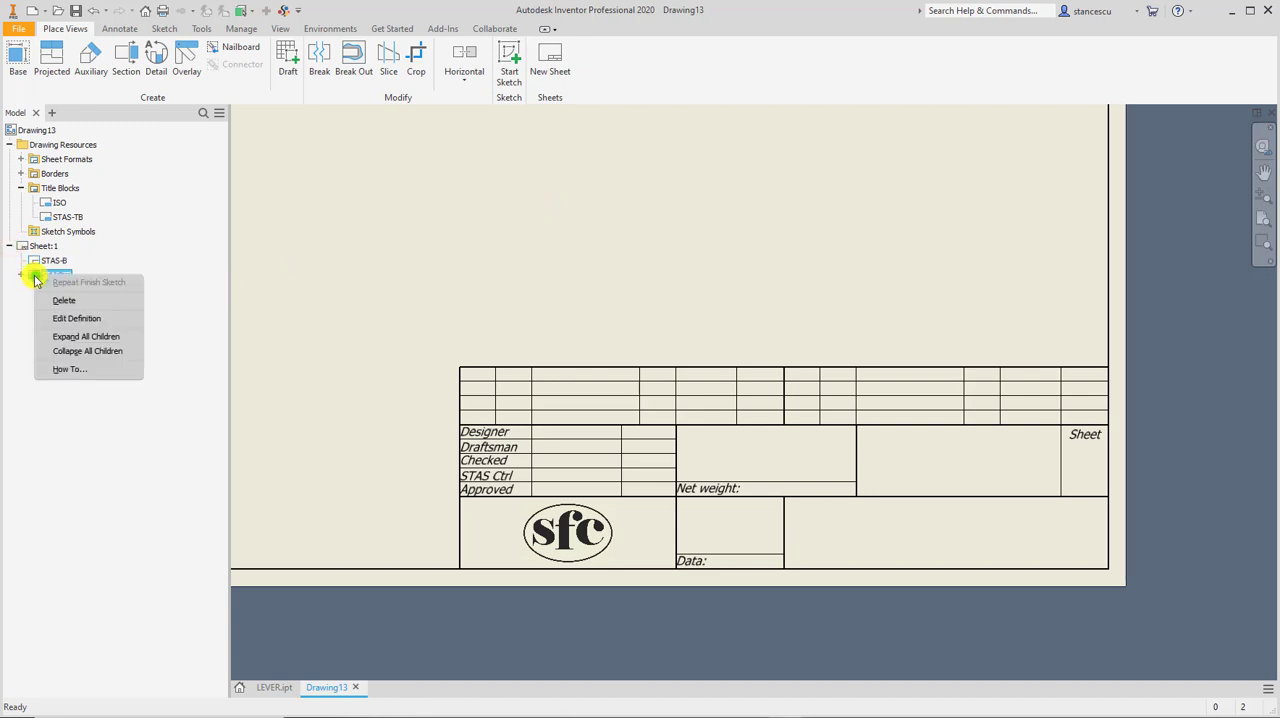
click(98, 319)
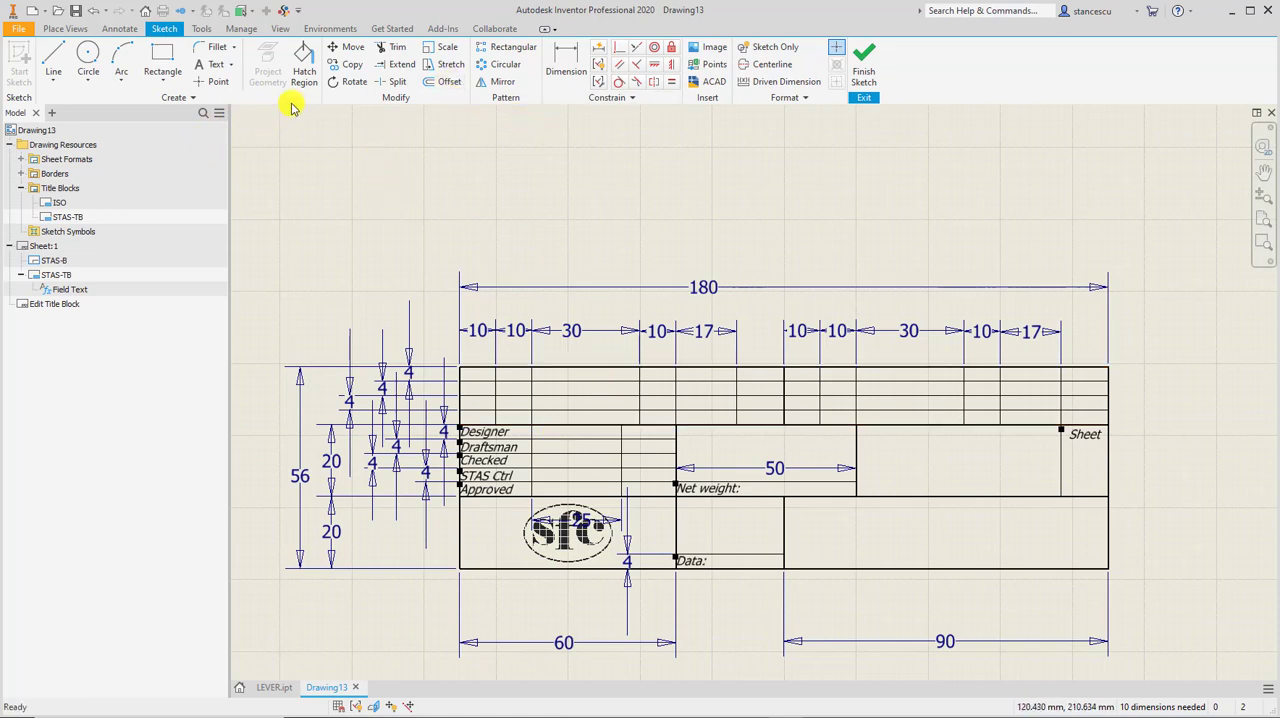
click(215, 64)
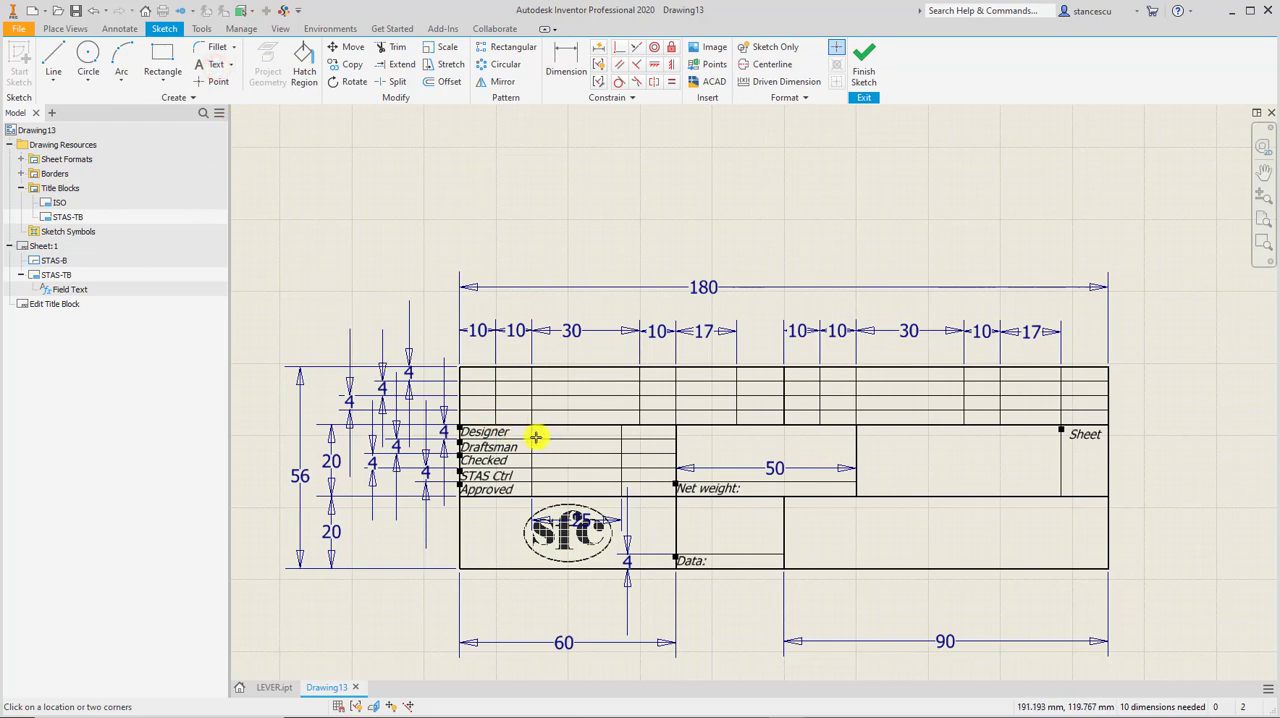
scroll(535, 437, up, 5)
middle_drag(549, 434, 632, 356)
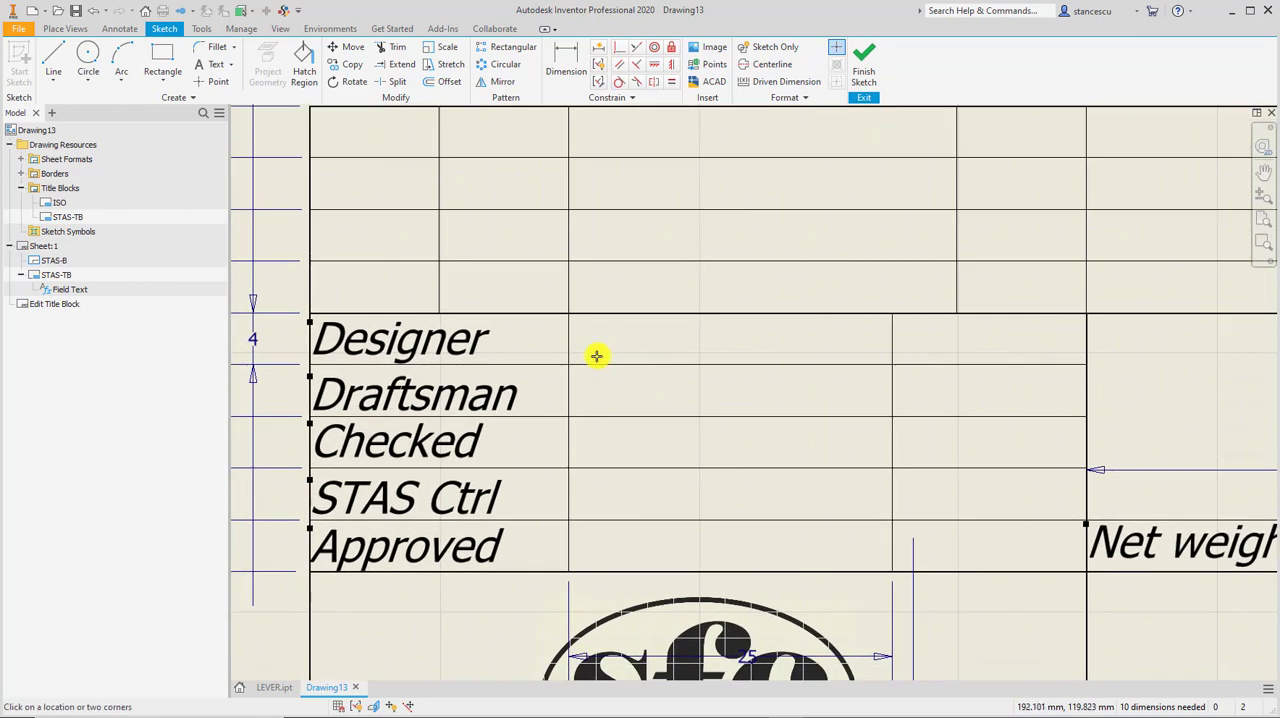
click(596, 356)
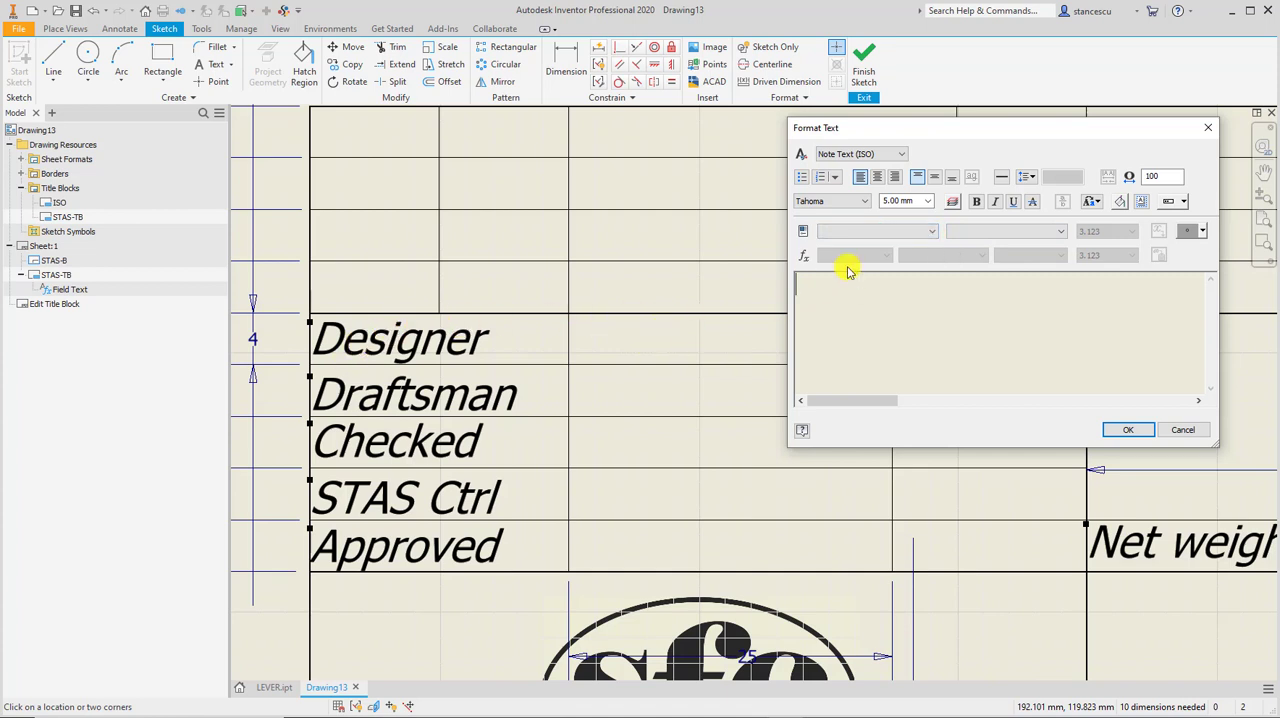
Insert the DESIGNER field from the drawing's properties into the new text.
click(933, 231)
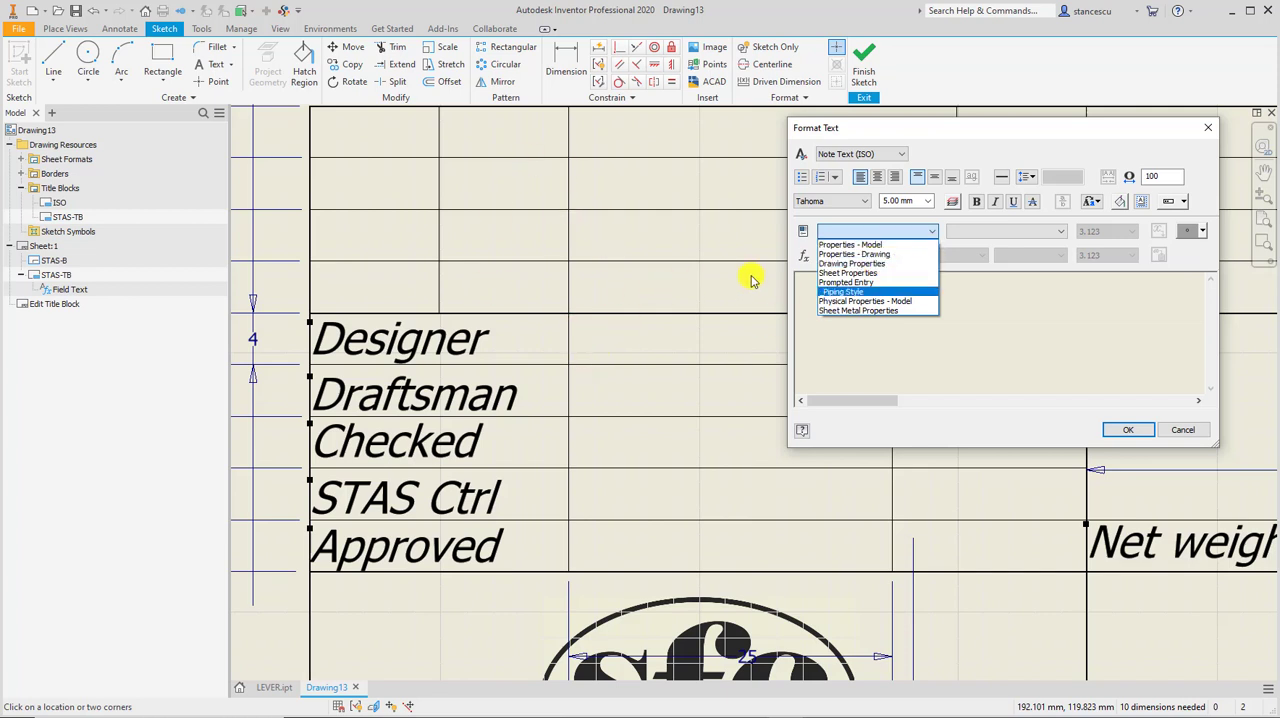
click(872, 255)
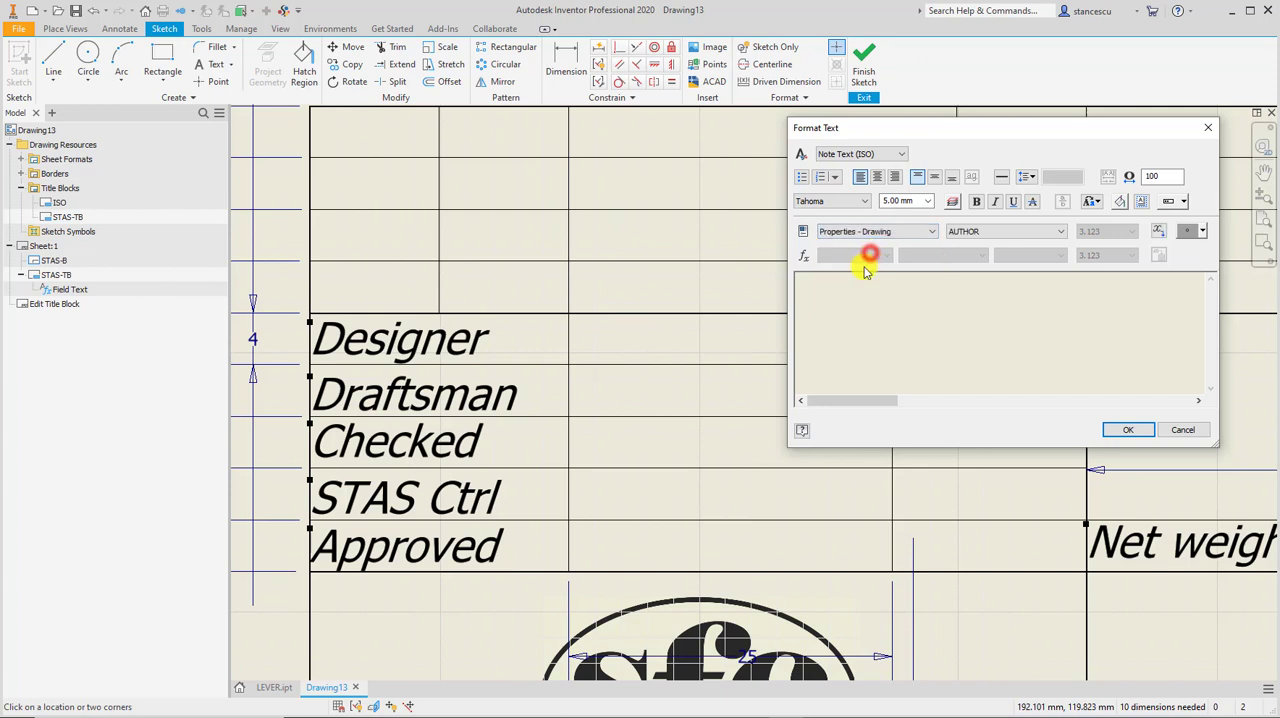
click(1062, 232)
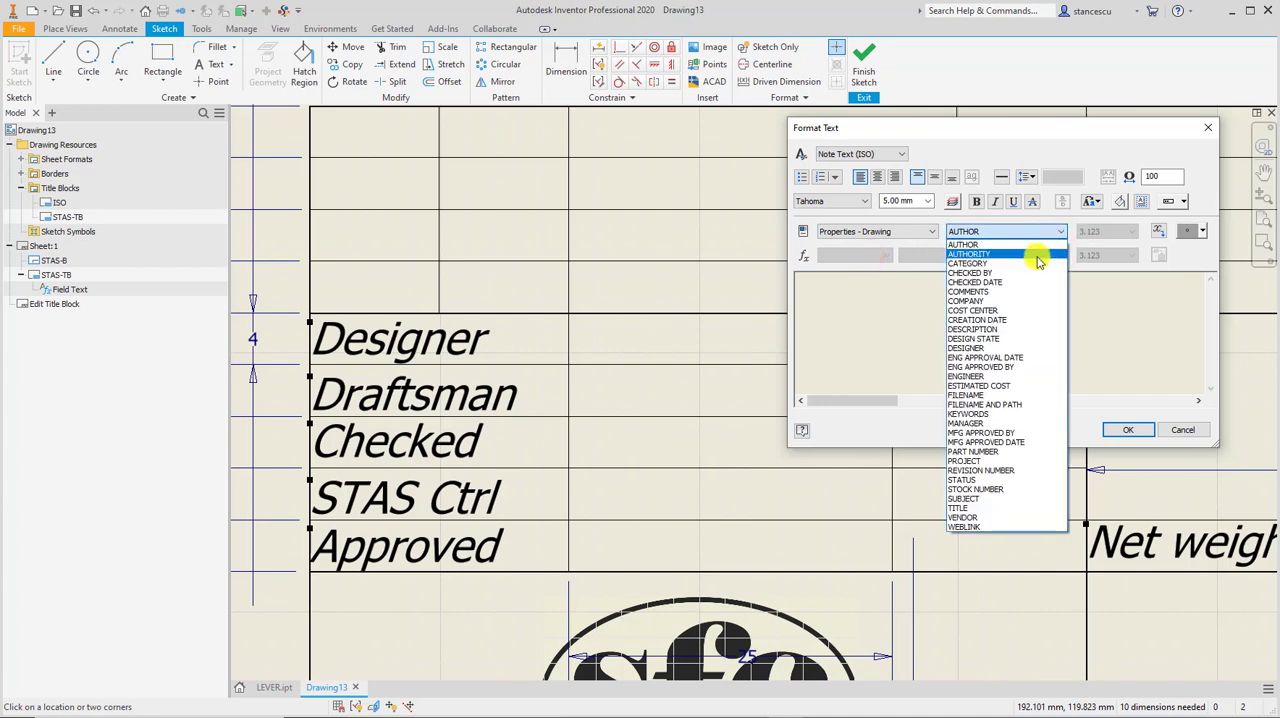
click(965, 348)
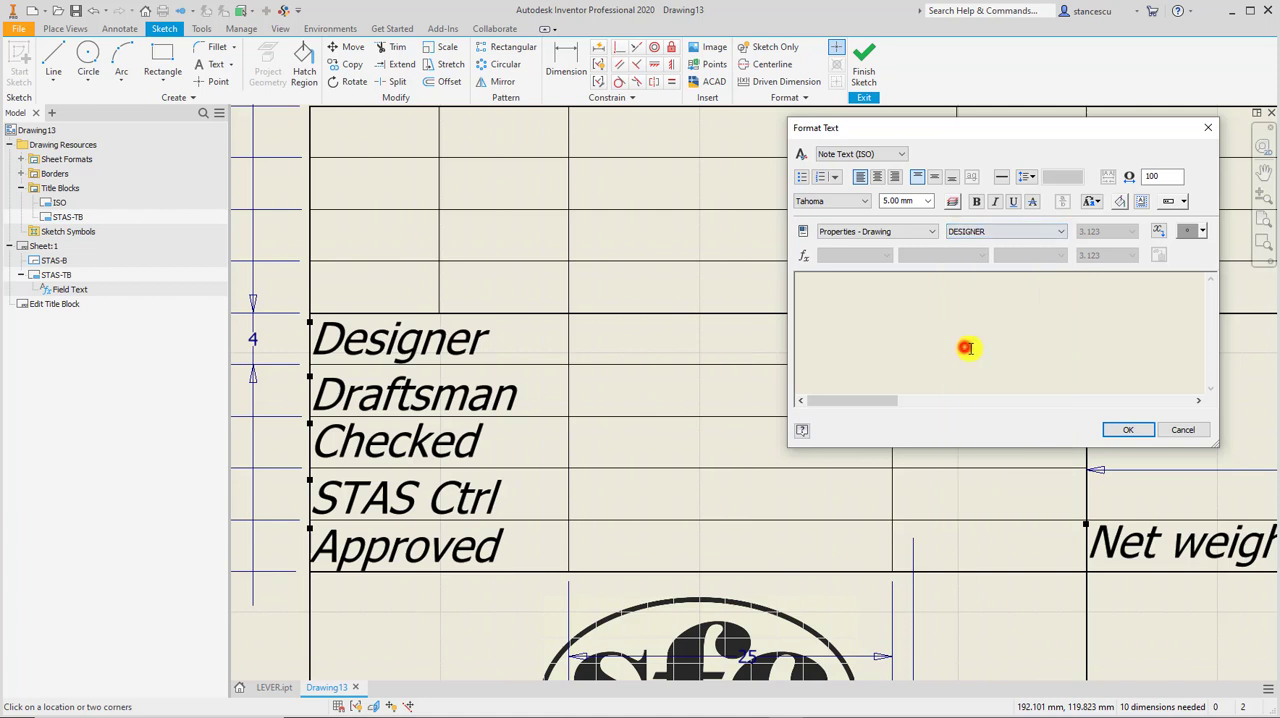
click(1157, 231)
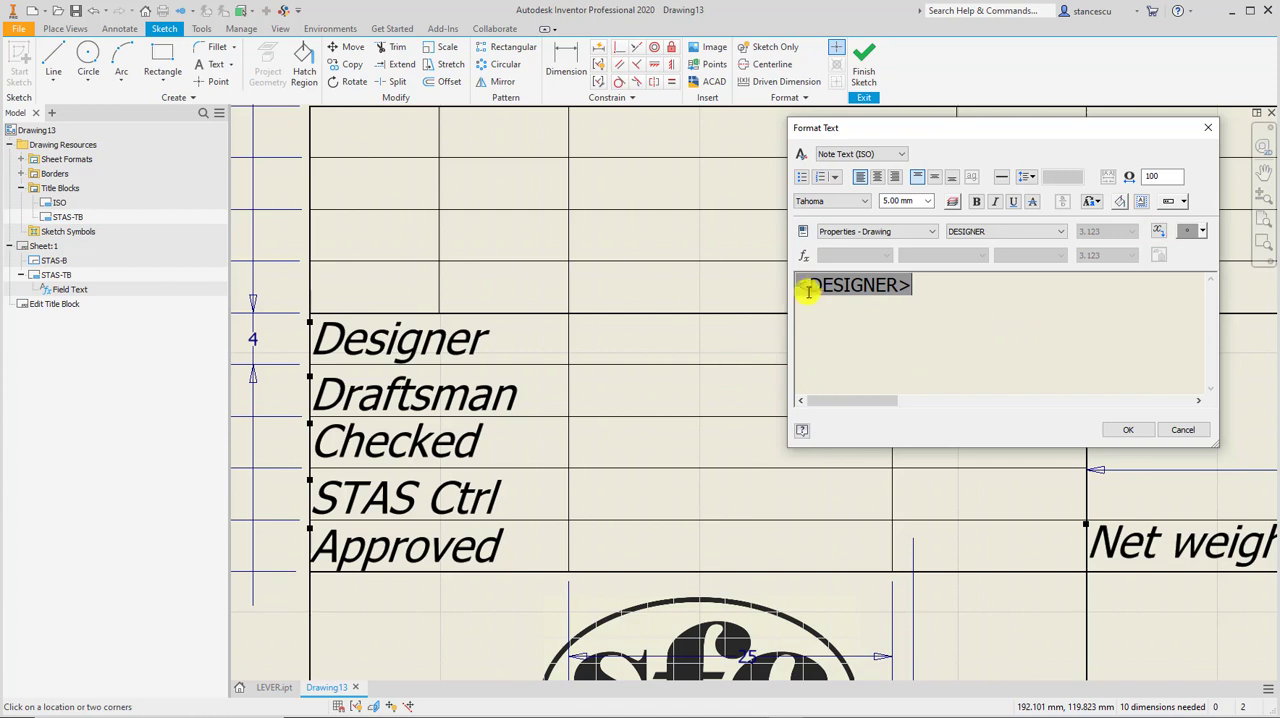
Format the DESIGNER field as 2.50 mm italic text and place it in the title block sketch.
click(927, 202)
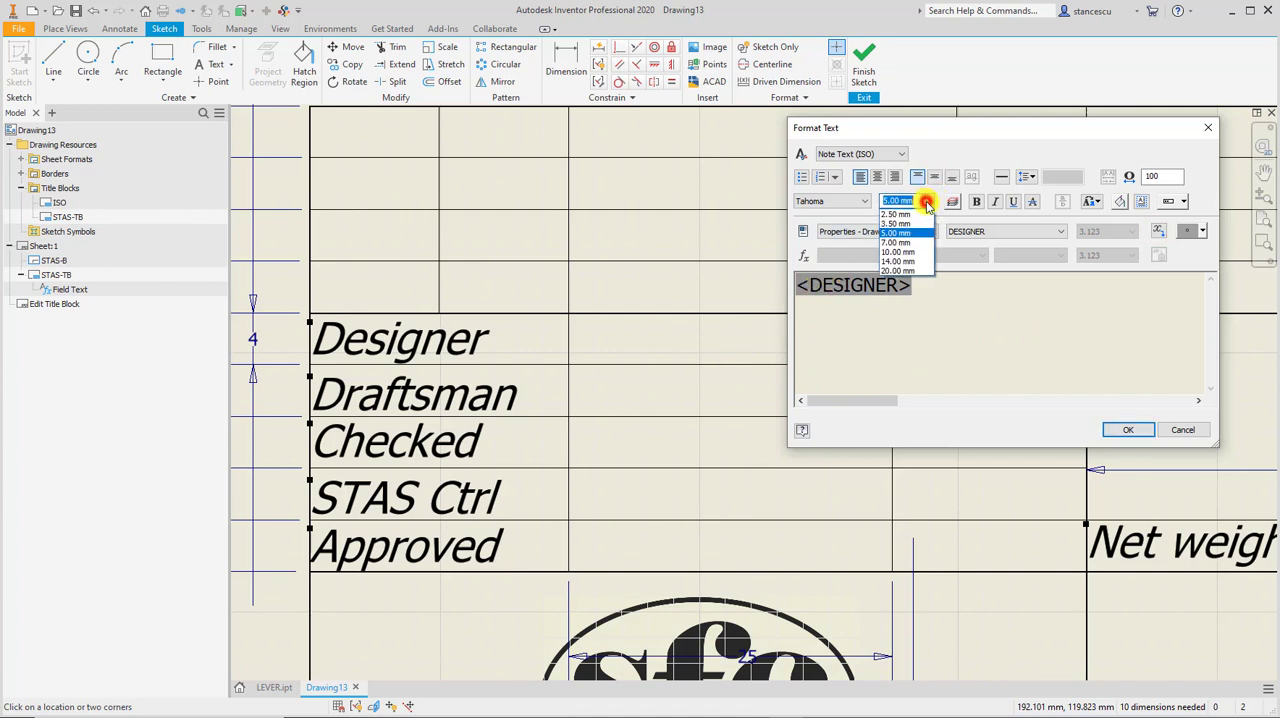
click(901, 205)
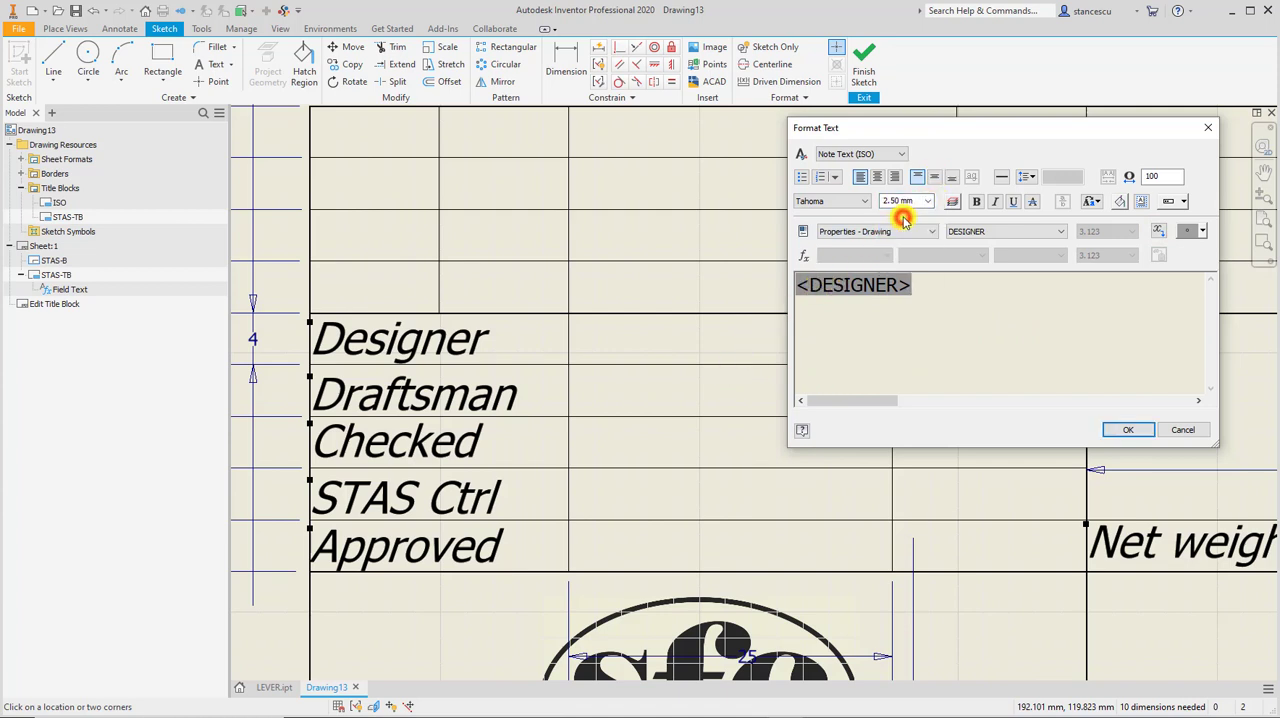
drag(931, 286, 769, 304)
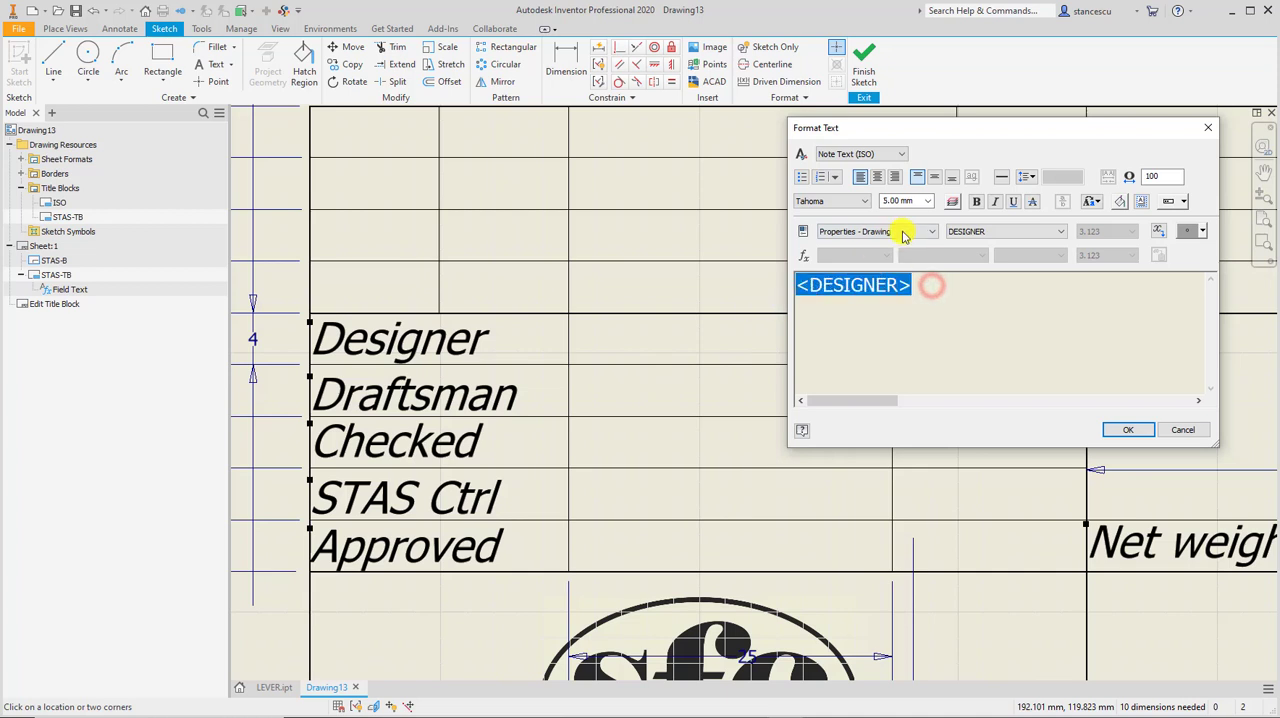
click(927, 201)
click(903, 214)
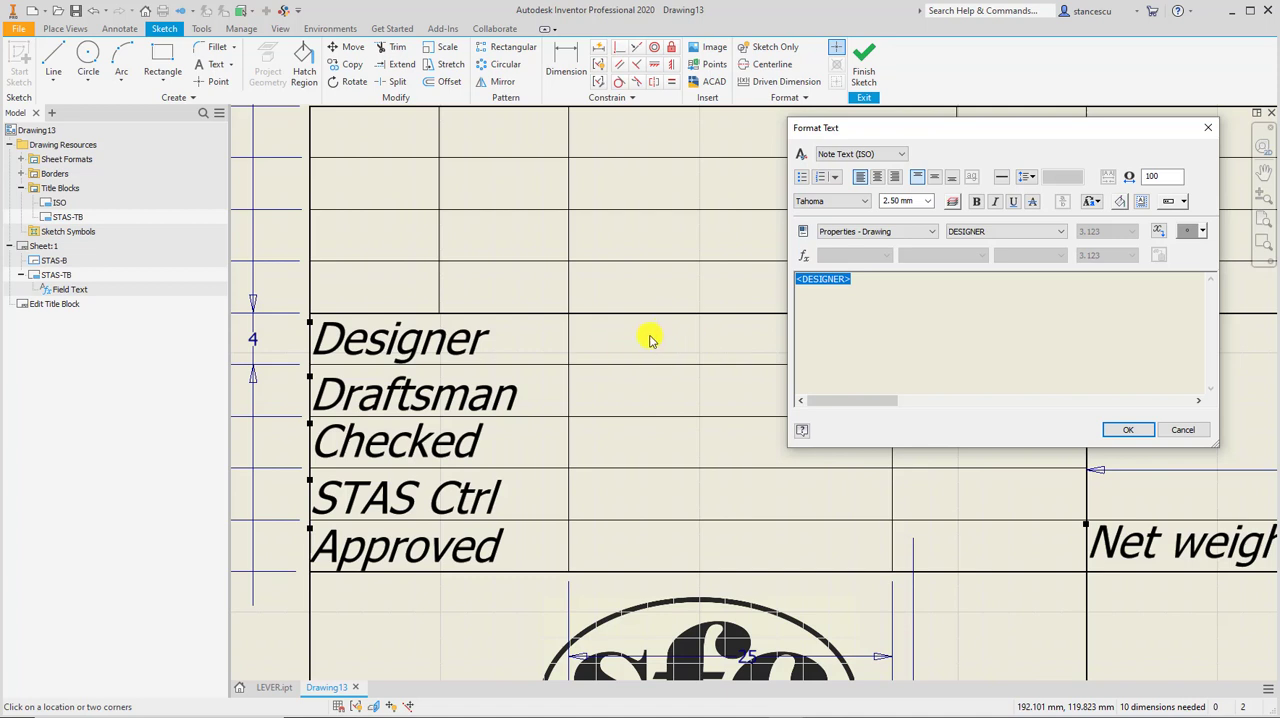
click(978, 202)
click(998, 203)
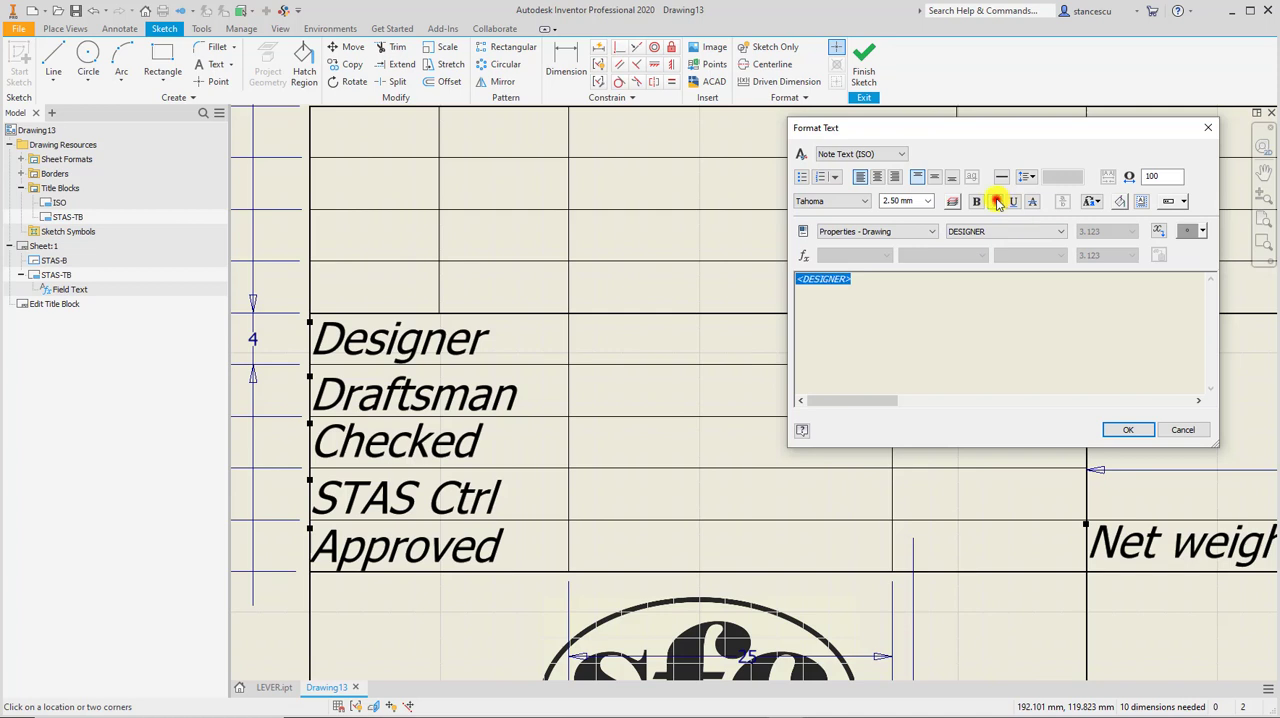
click(1128, 429)
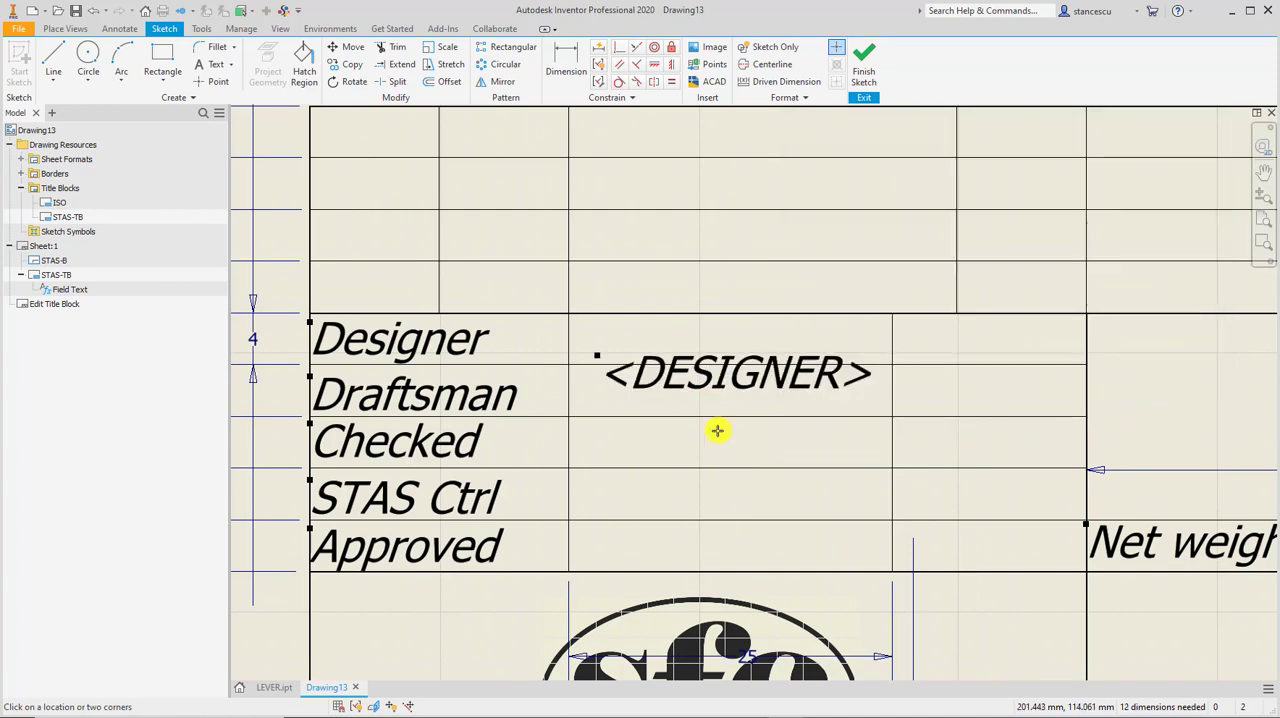
Move the DESIGNER field into the cell beside the Designer label, finish the sketch, and save the edits to STAS-TB.
key(Escape)
click(714, 386)
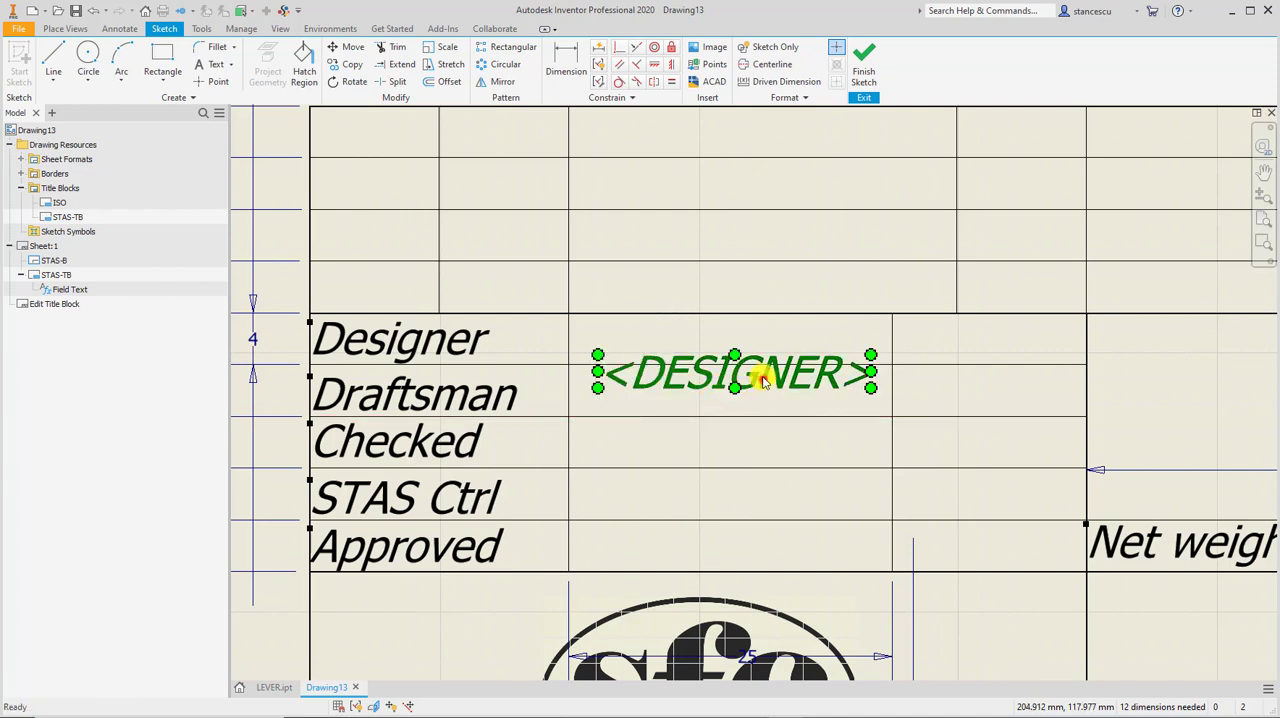
drag(762, 382, 741, 344)
click(742, 440)
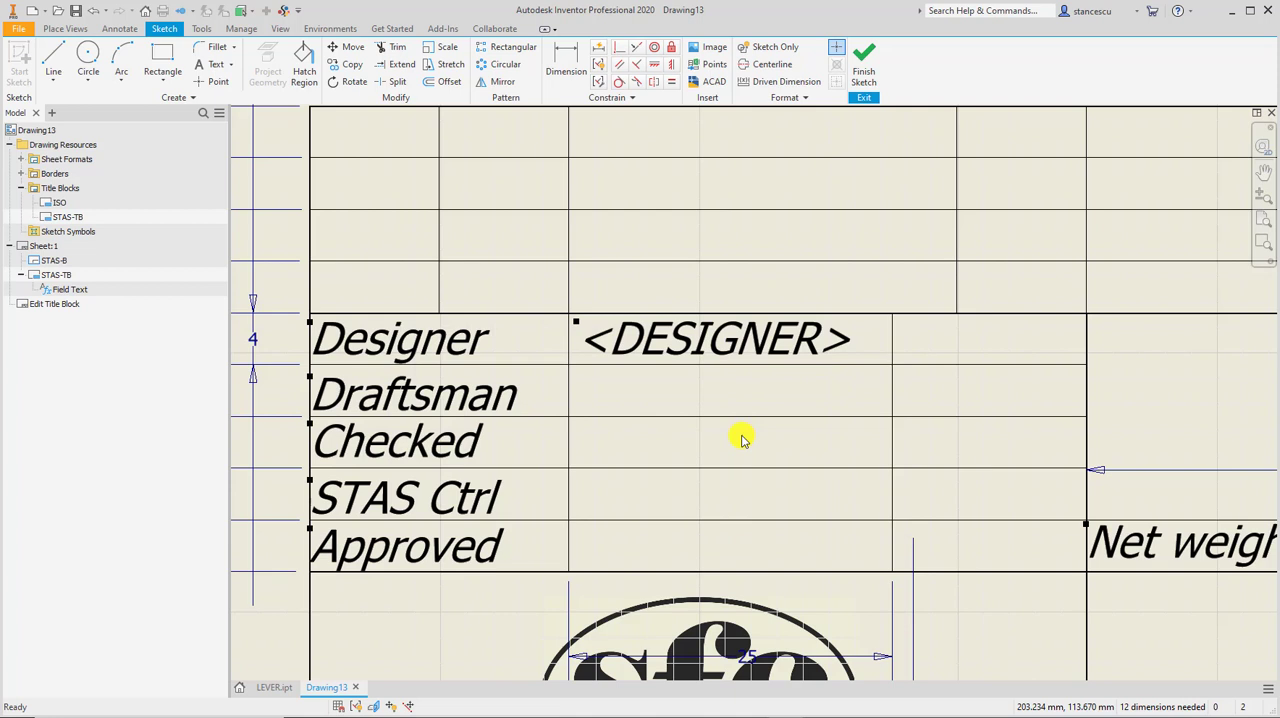
click(864, 62)
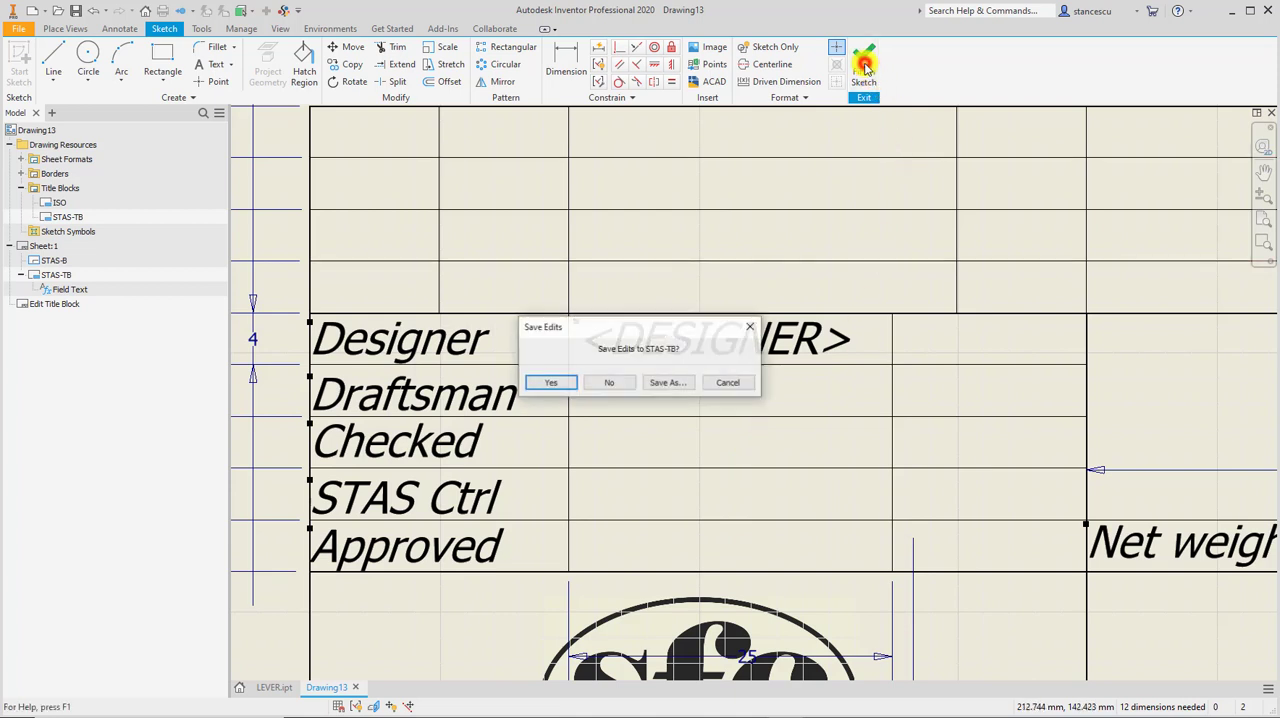
click(546, 383)
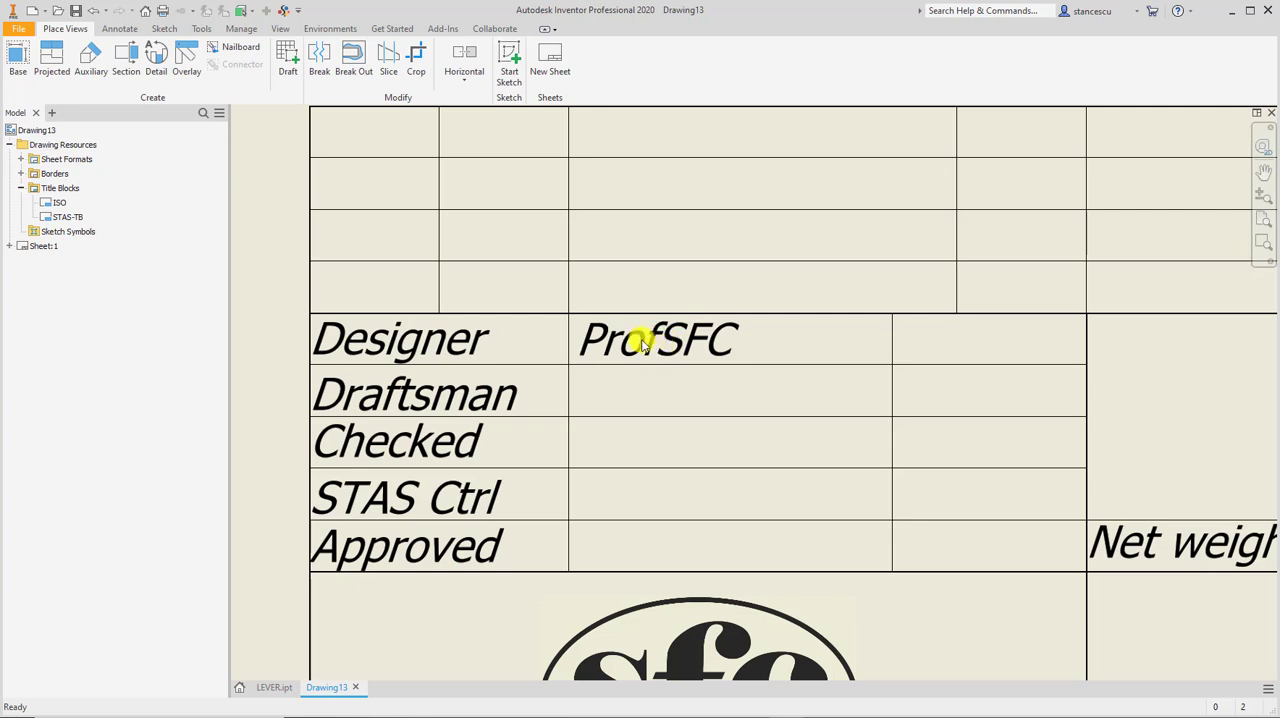
Open the field text of the sheet's STAS-TB title block and bring up the drawing's iProperties from it.
click(11, 247)
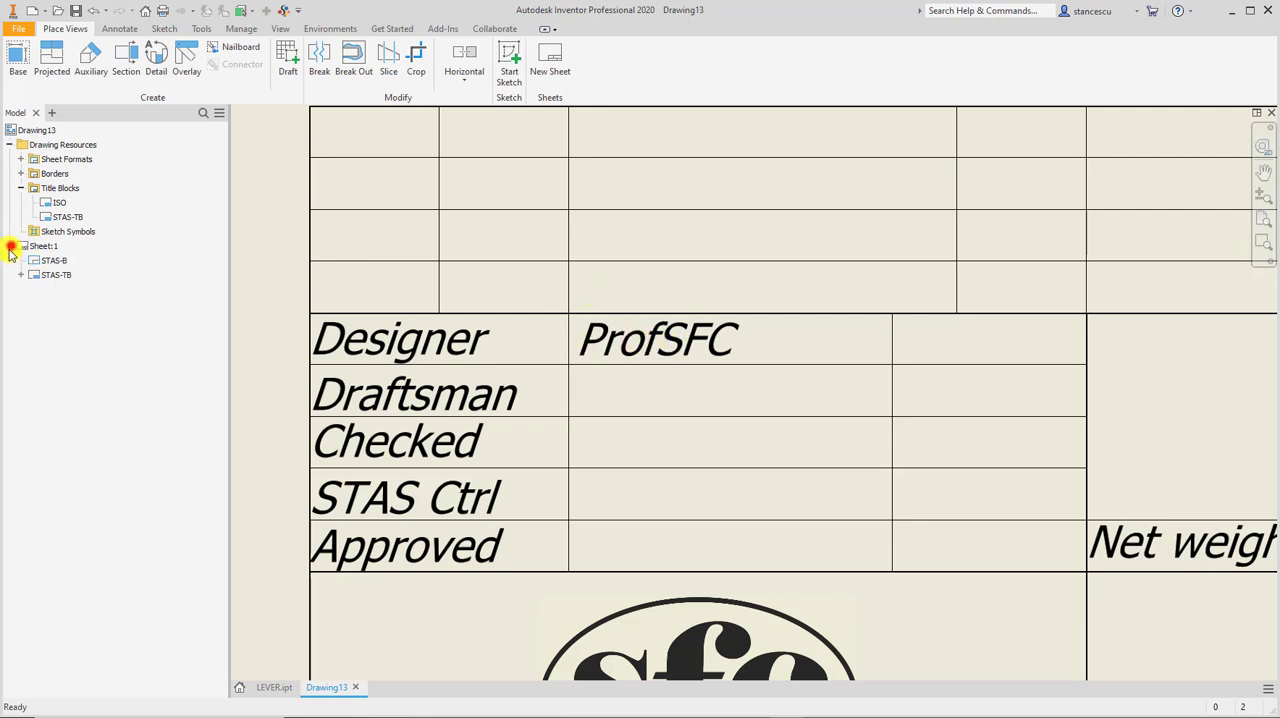
click(21, 276)
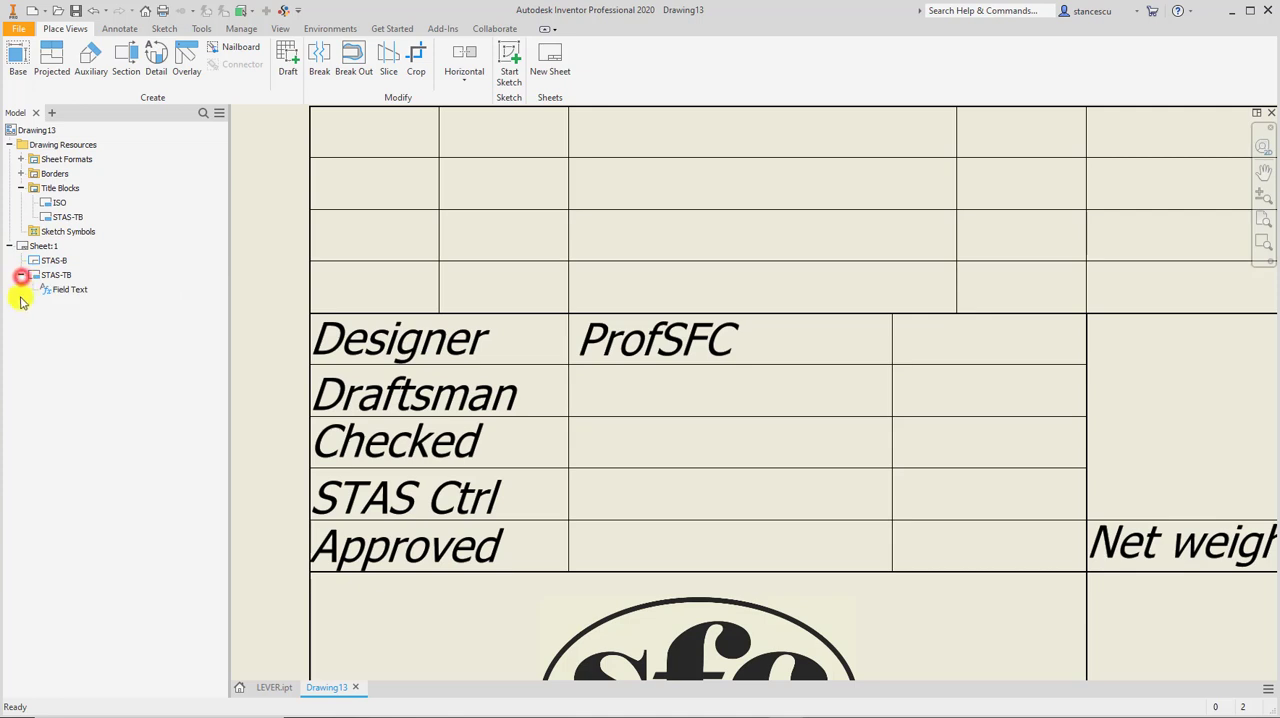
right_click(47, 292)
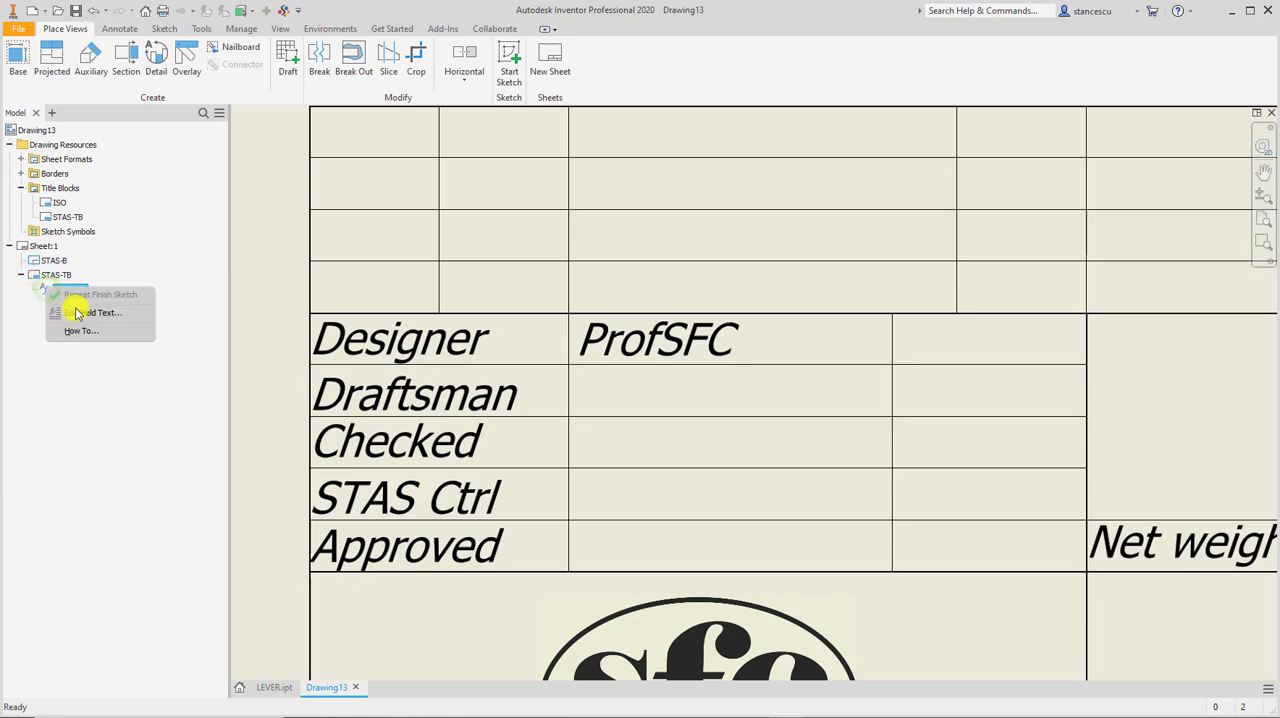
click(88, 316)
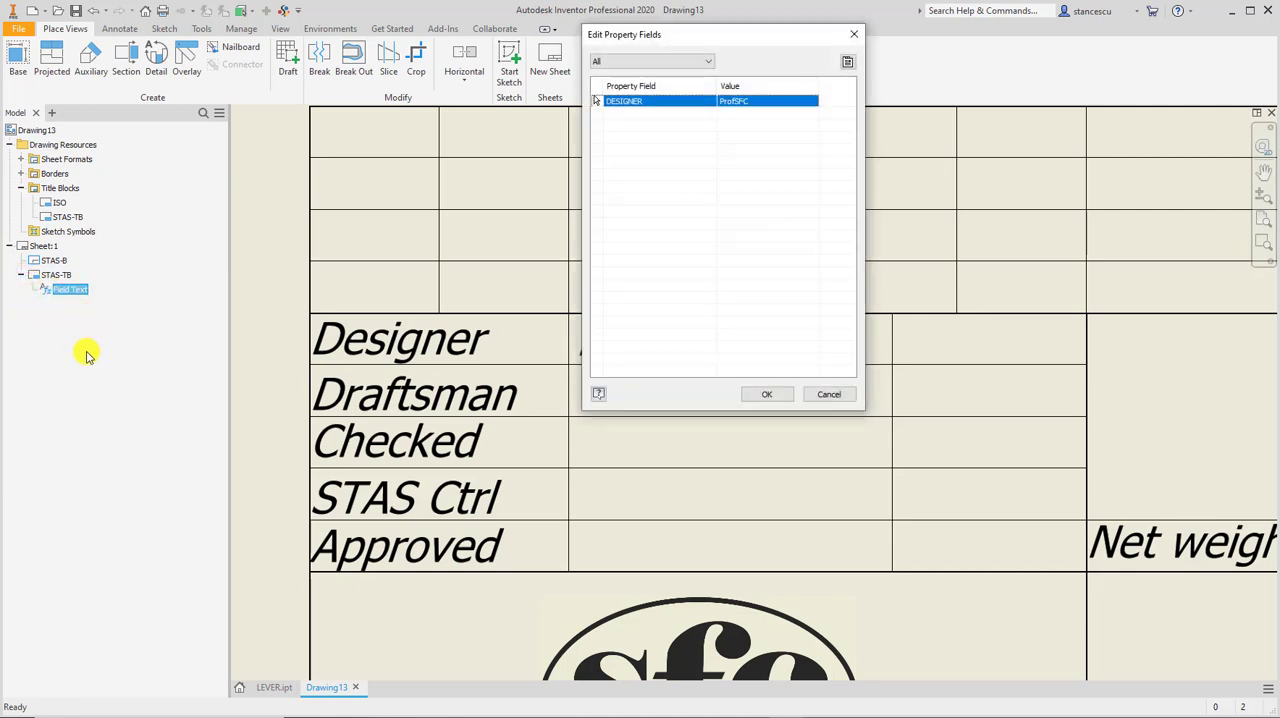
drag(781, 42, 791, 165)
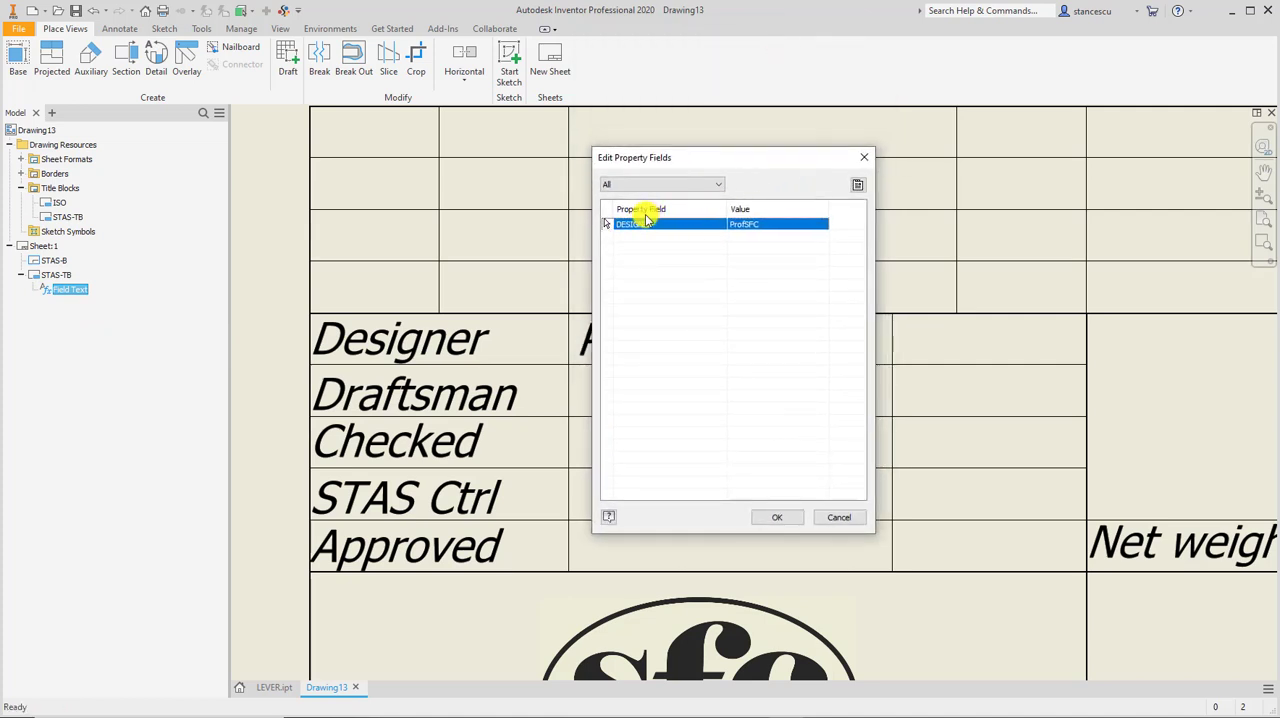
click(857, 185)
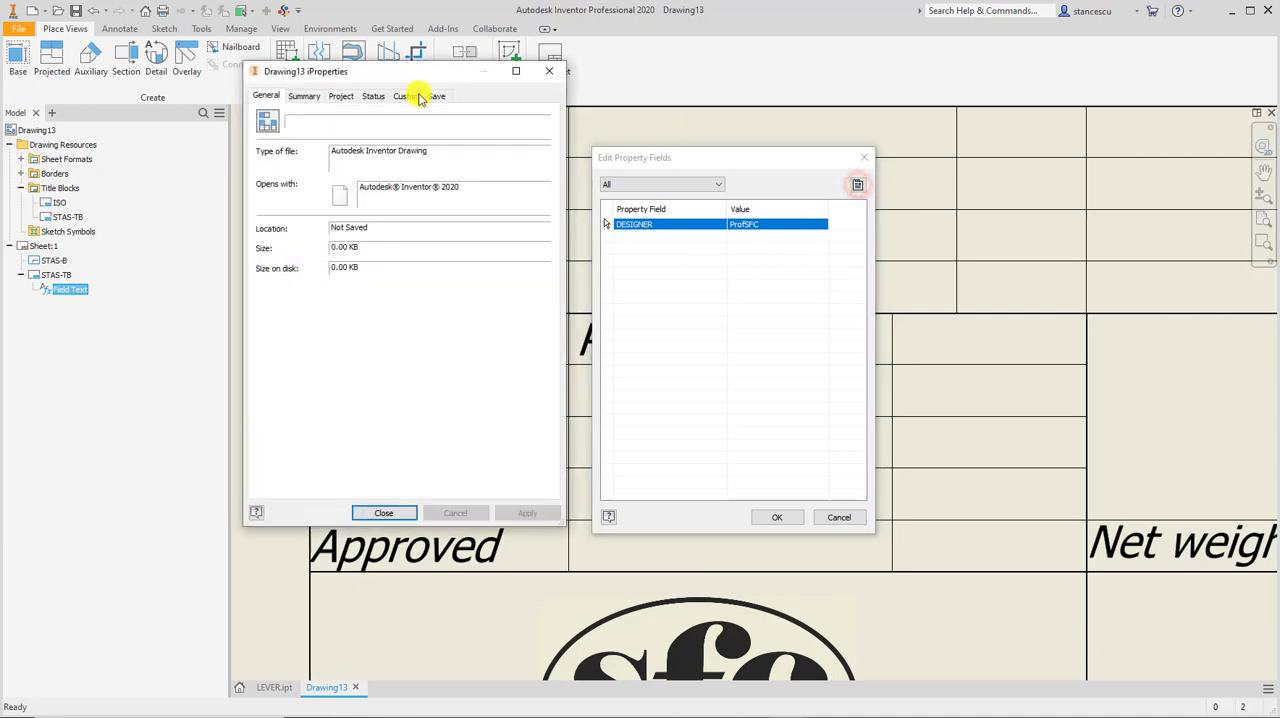
drag(408, 74, 1071, 112)
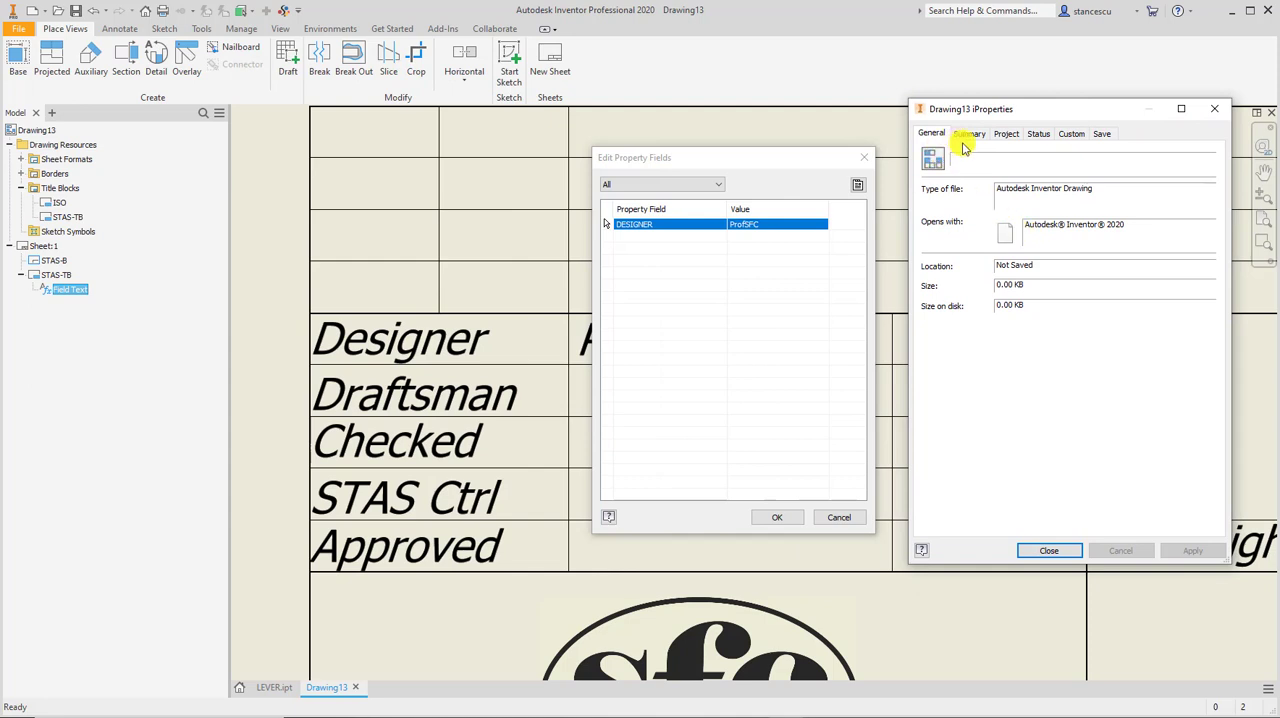
Replace the Designer in the drawing's project iProperties with a new full name, and confirm the properties and the property fields.
click(1005, 134)
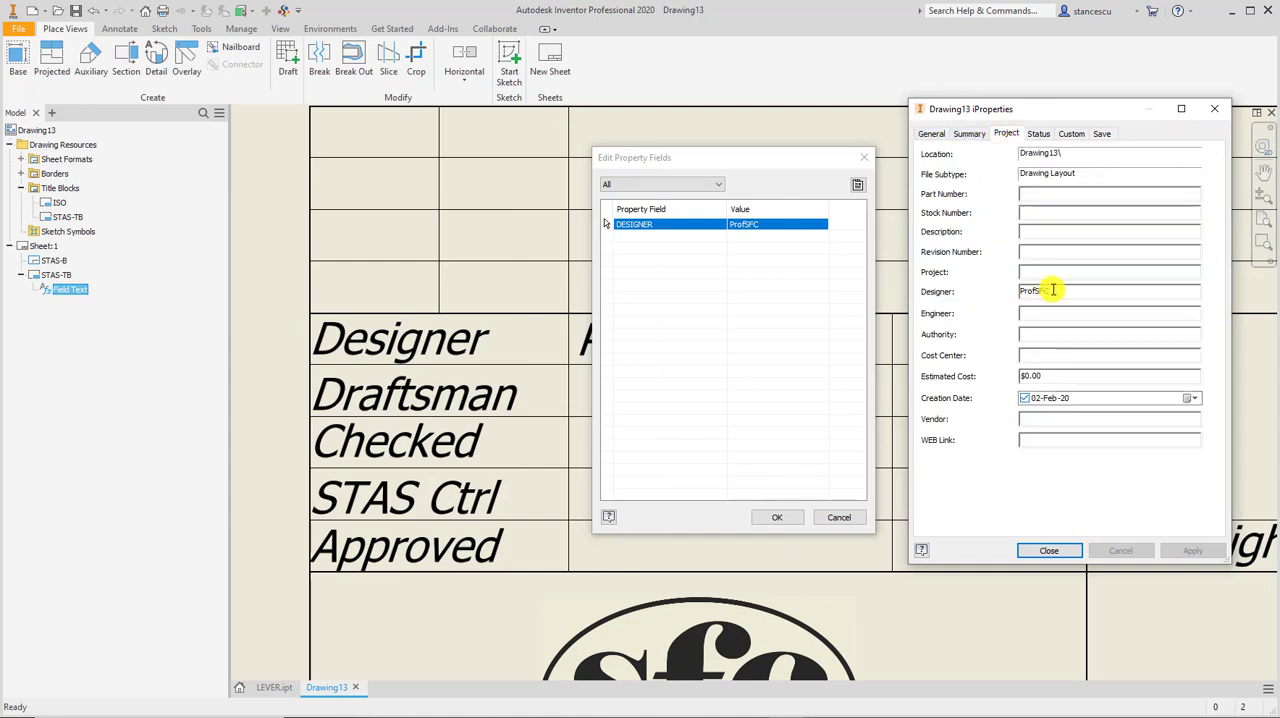
drag(1051, 290, 1000, 292)
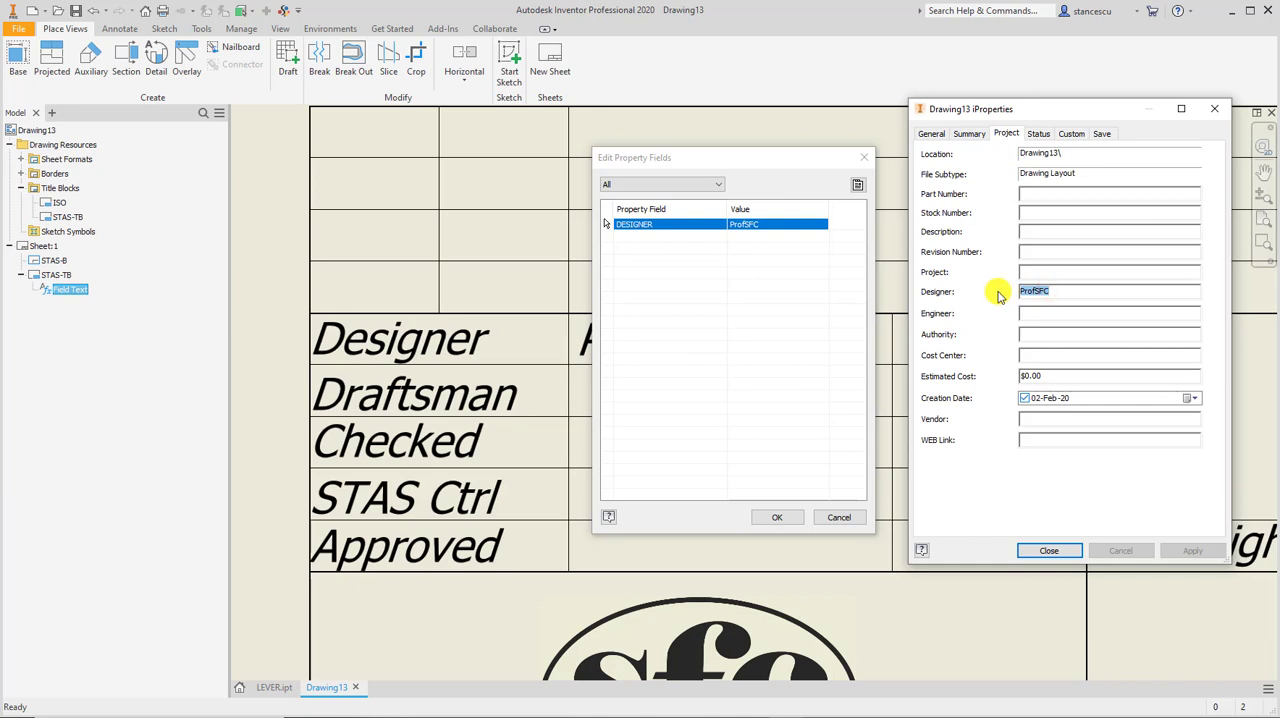
text(John Waine)
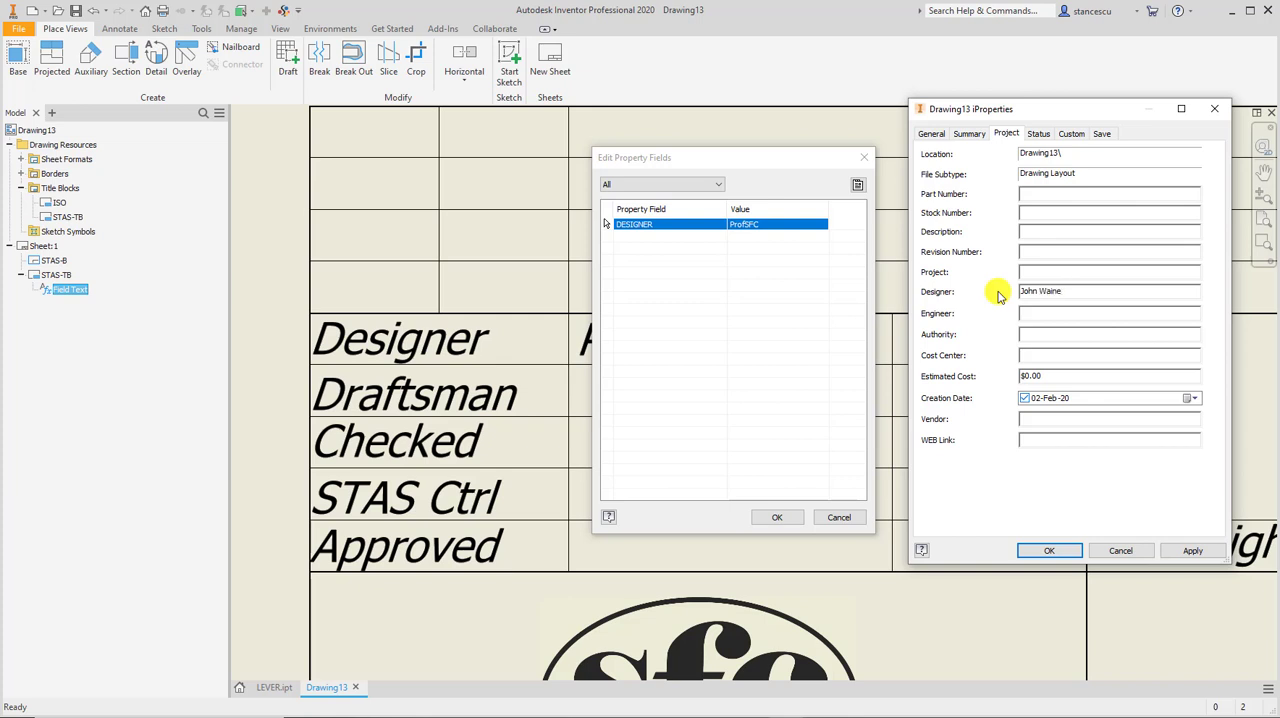
click(1047, 556)
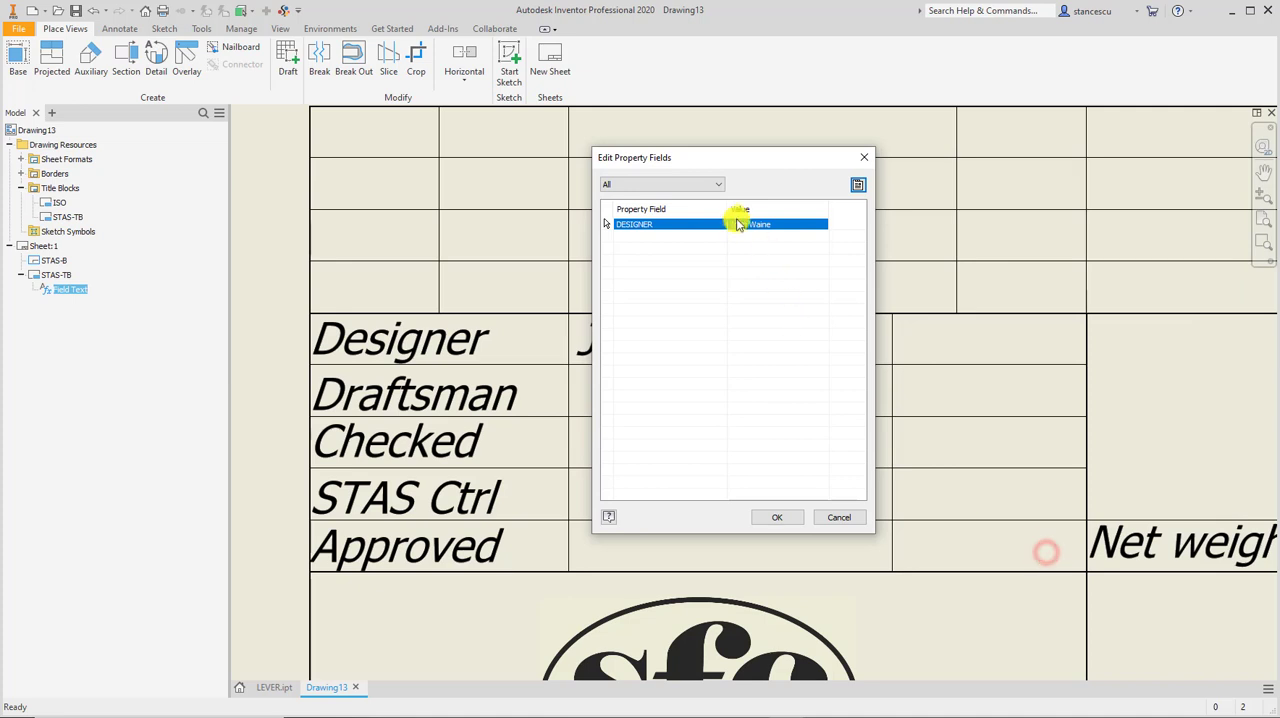
drag(767, 163, 1088, 133)
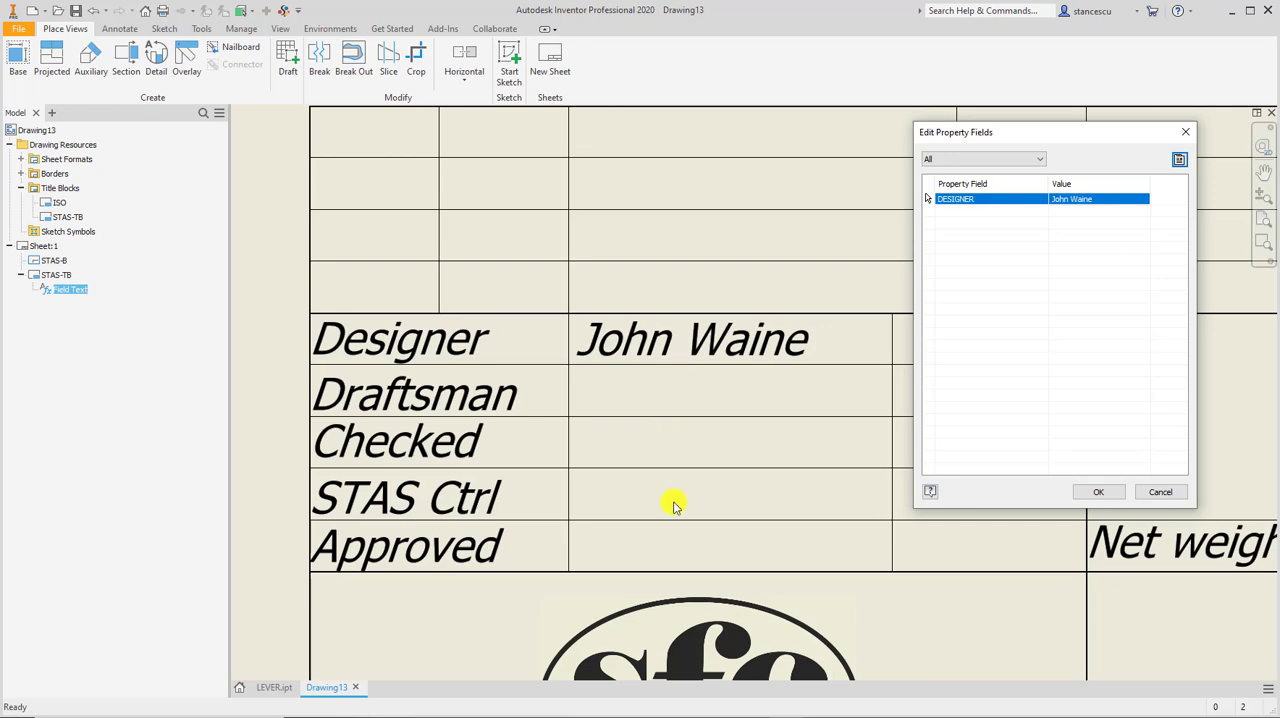
click(1092, 494)
Open the definition of the sheet's STAS-TB title block for editing.
middle_drag(929, 477, 600, 263)
middle_drag(737, 546, 652, 400)
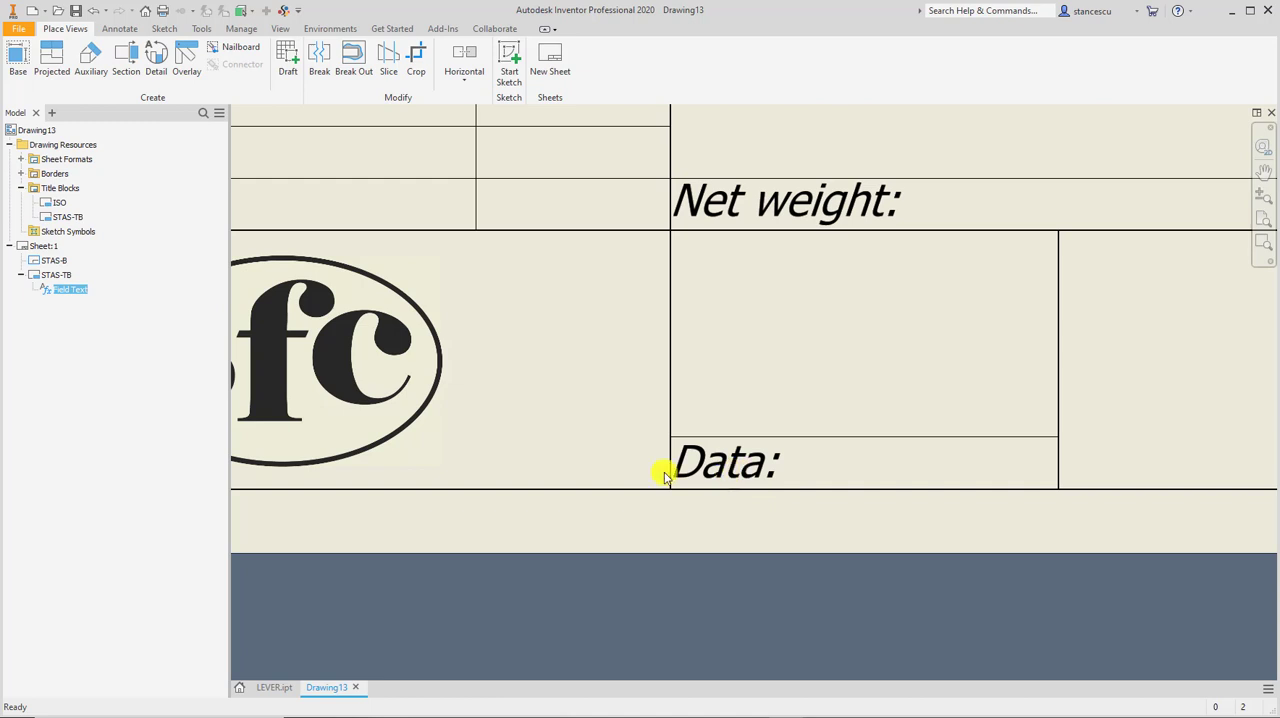
right_click(39, 281)
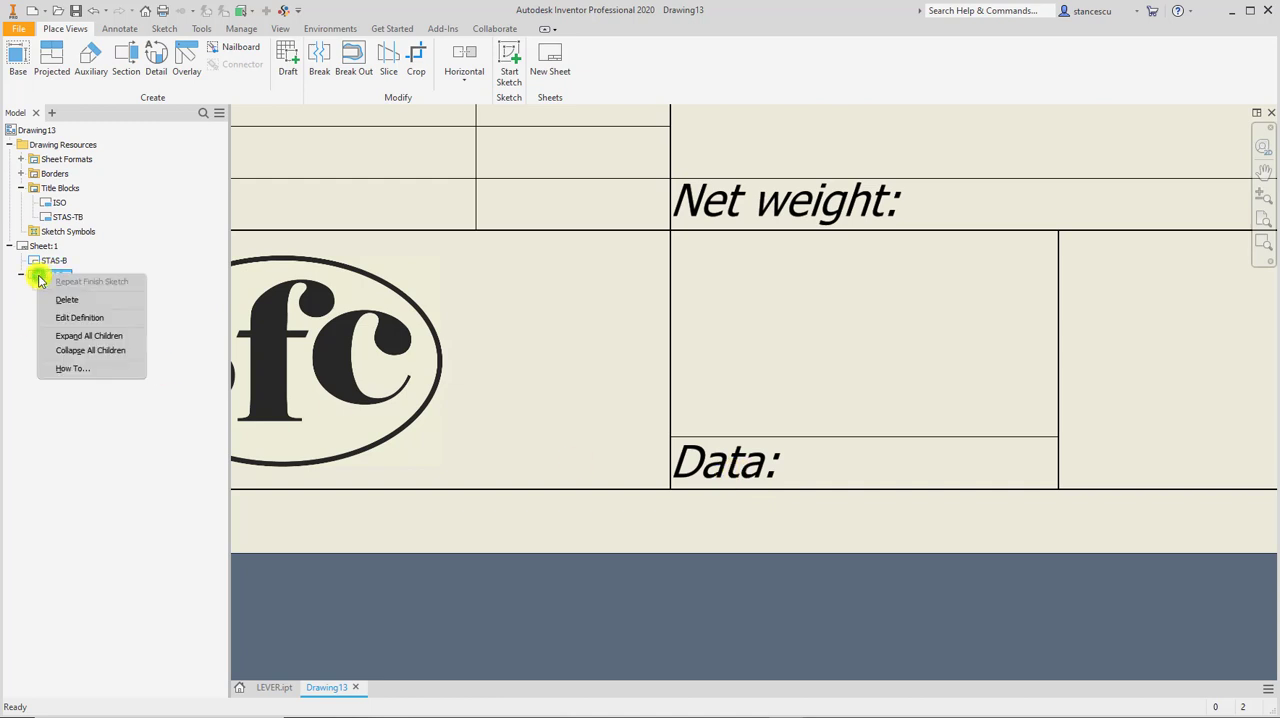
click(100, 318)
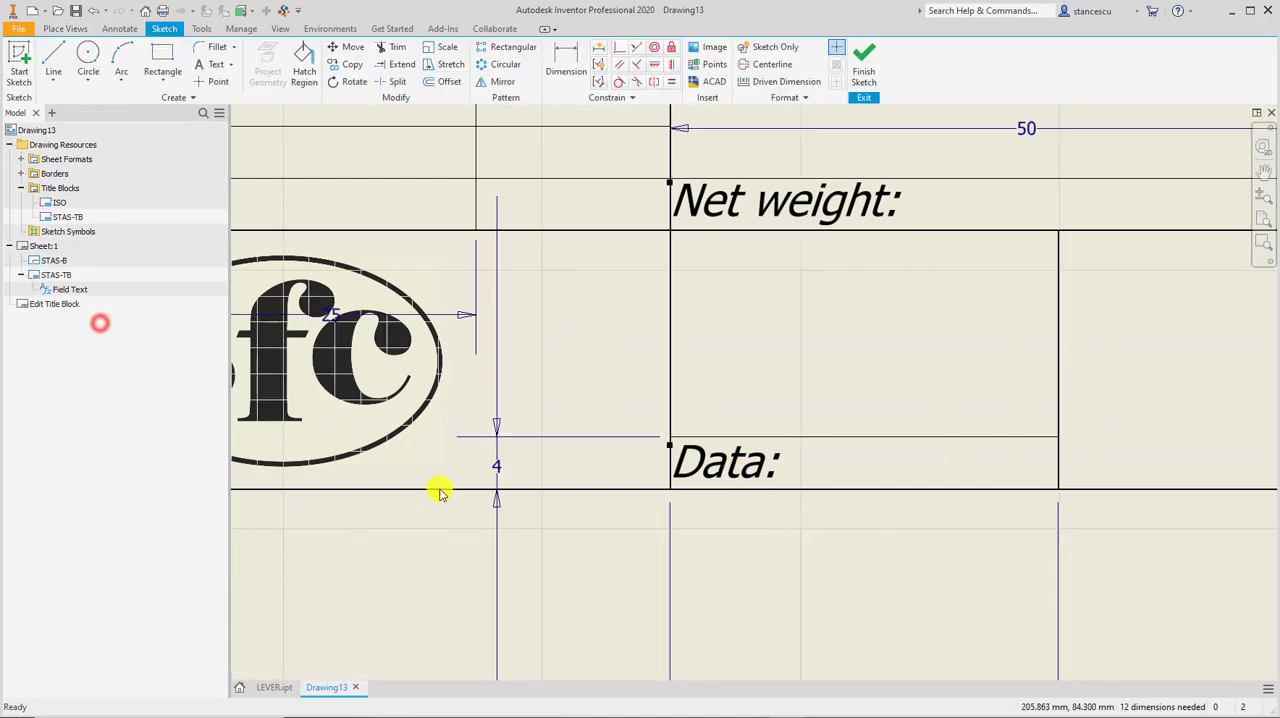
Correct the "Data:" label under the Net weight cell to read "Date:".
click(726, 465)
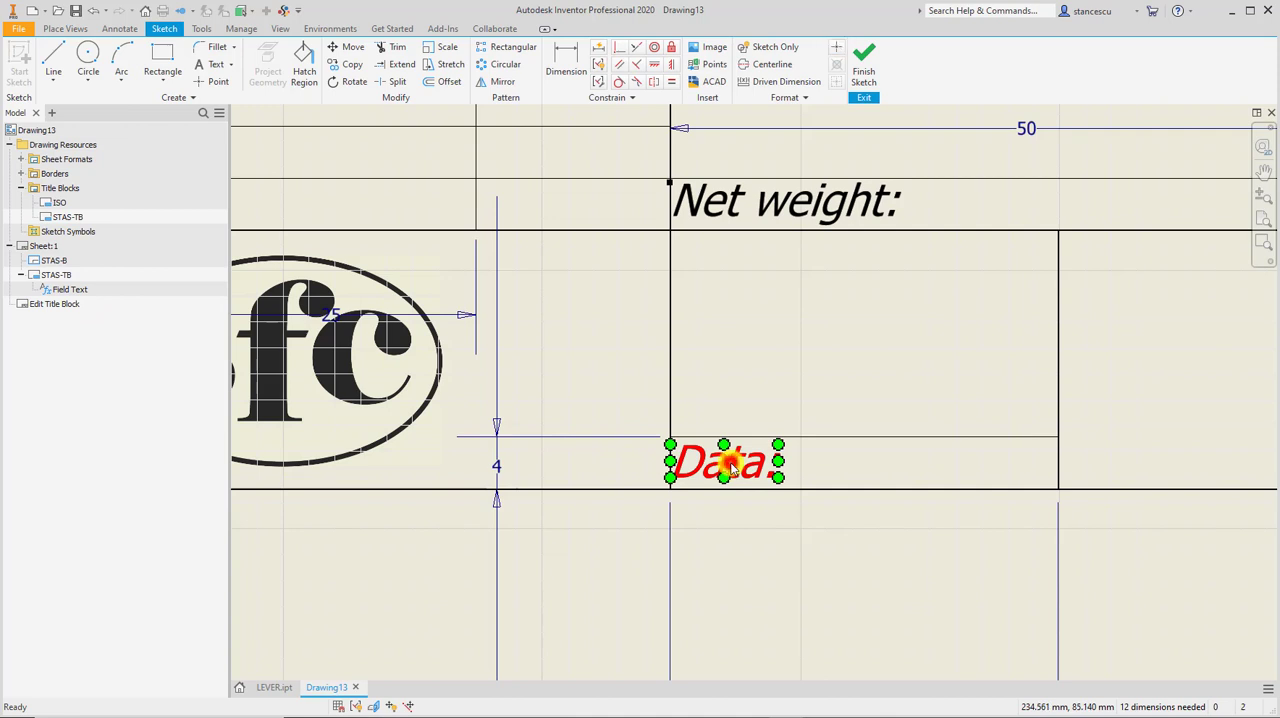
double_click(730, 463)
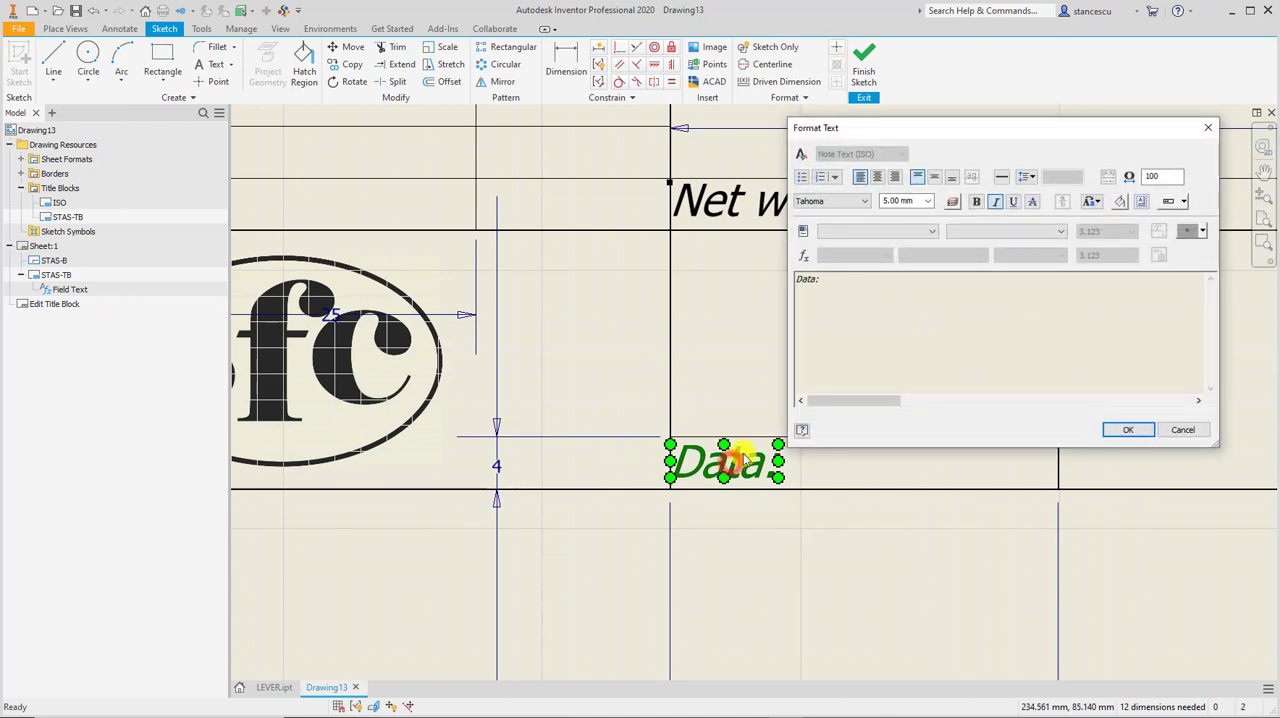
click(819, 280)
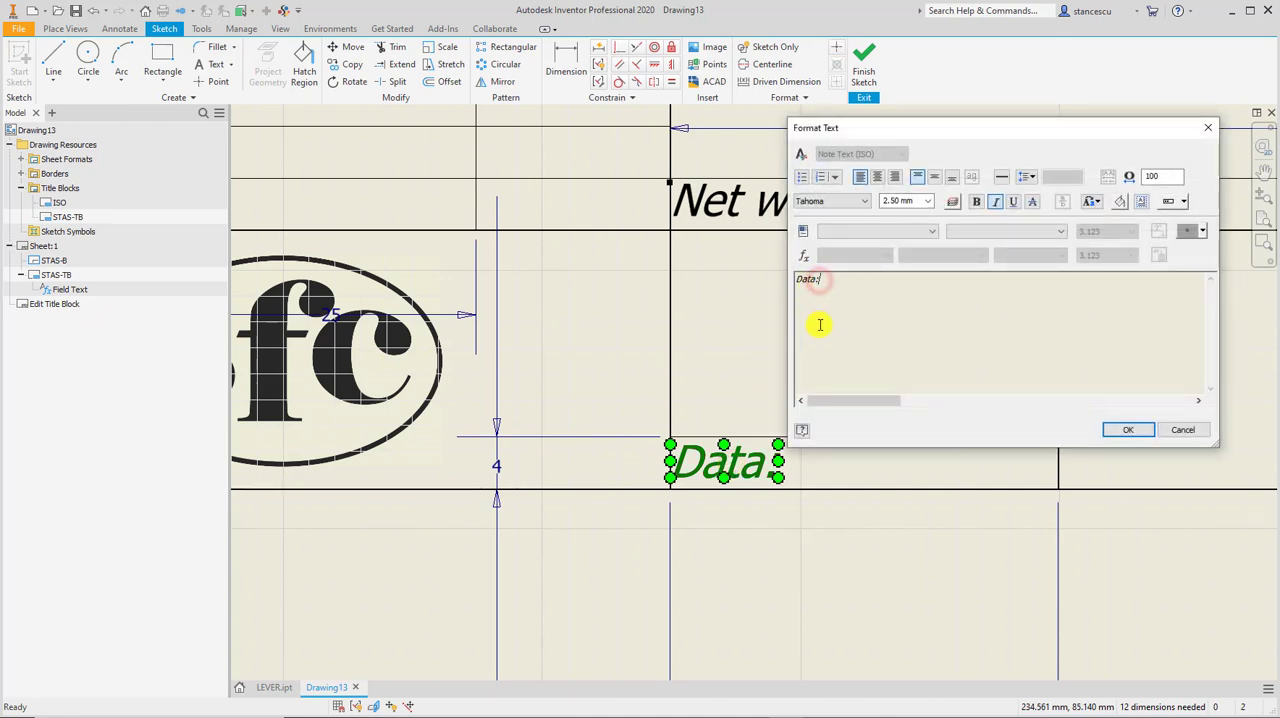
key(Left)
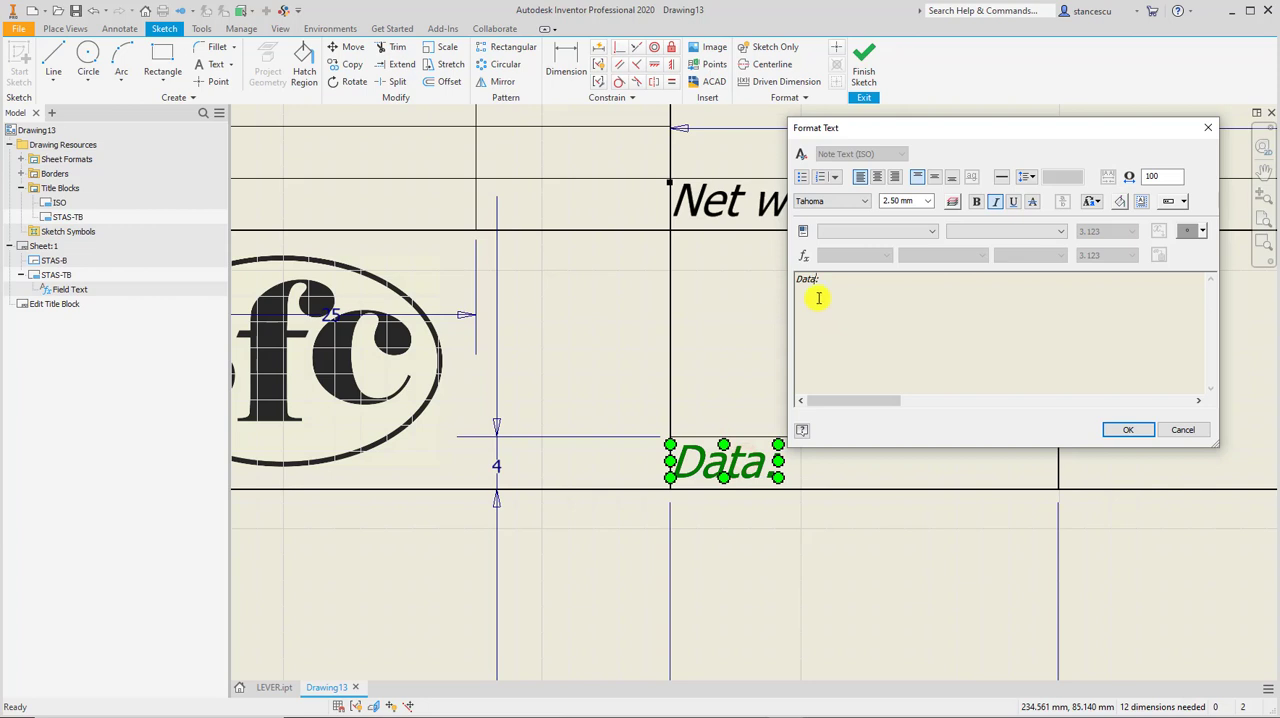
key(BackSpace)
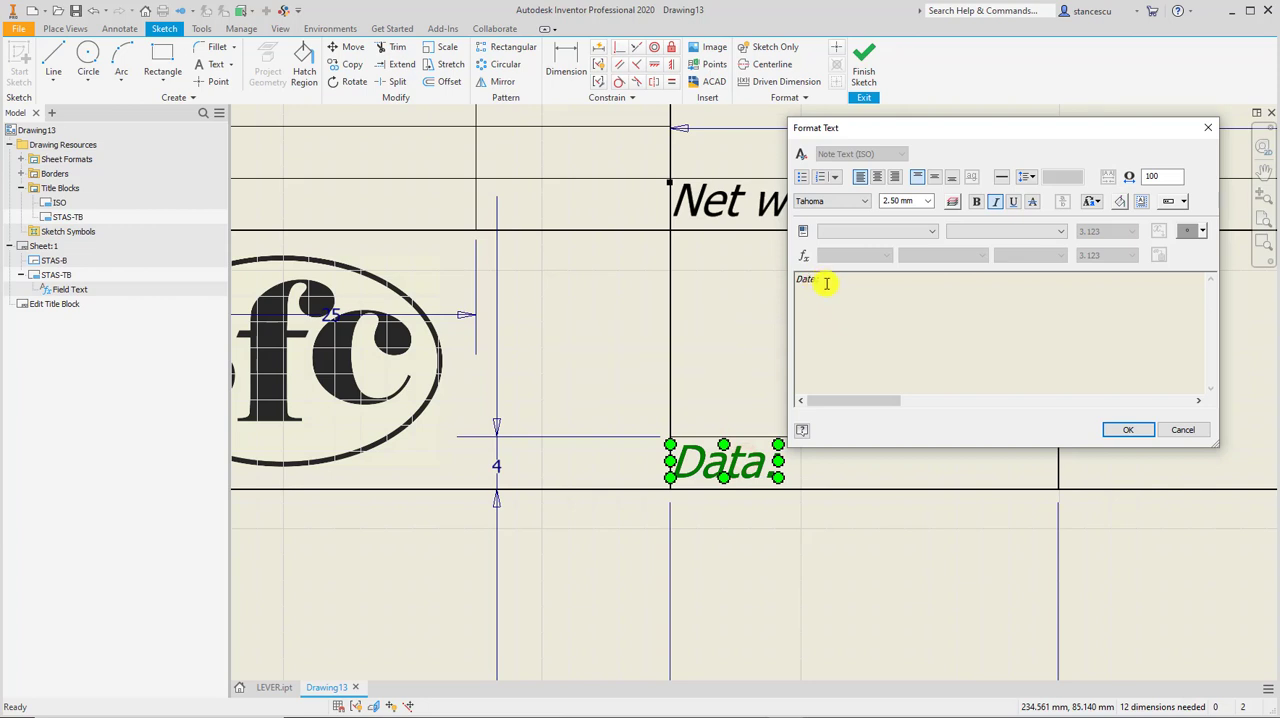
click(1127, 429)
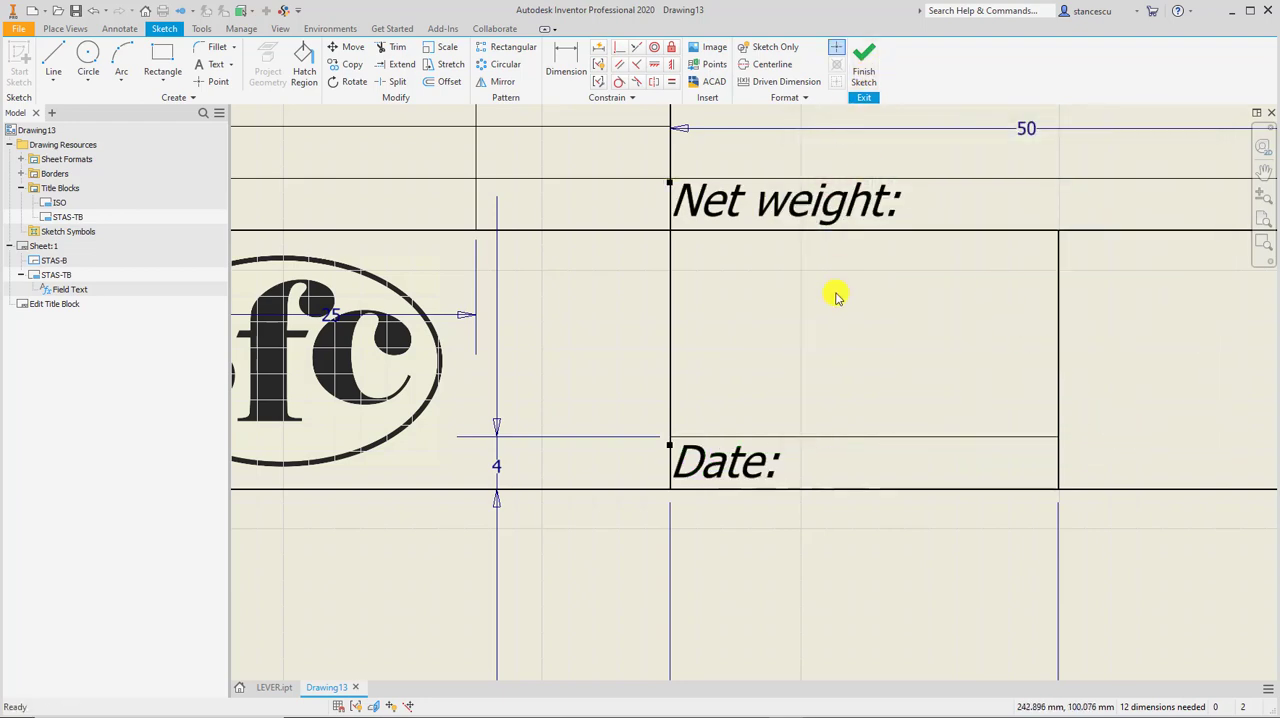
Start a text beside the Date label and add the CREATION DATE field from Properties - Drawing to it.
scroll(838, 300, down, 2)
middle_drag(835, 330, 860, 449)
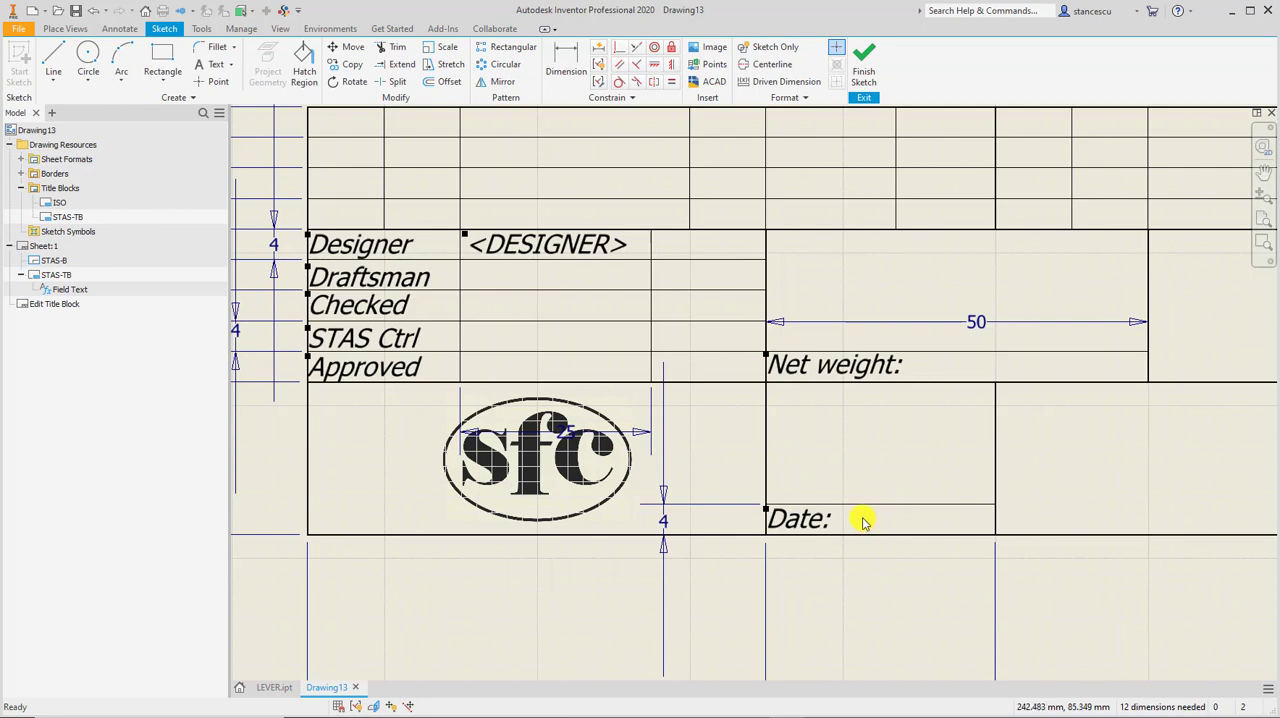
click(205, 65)
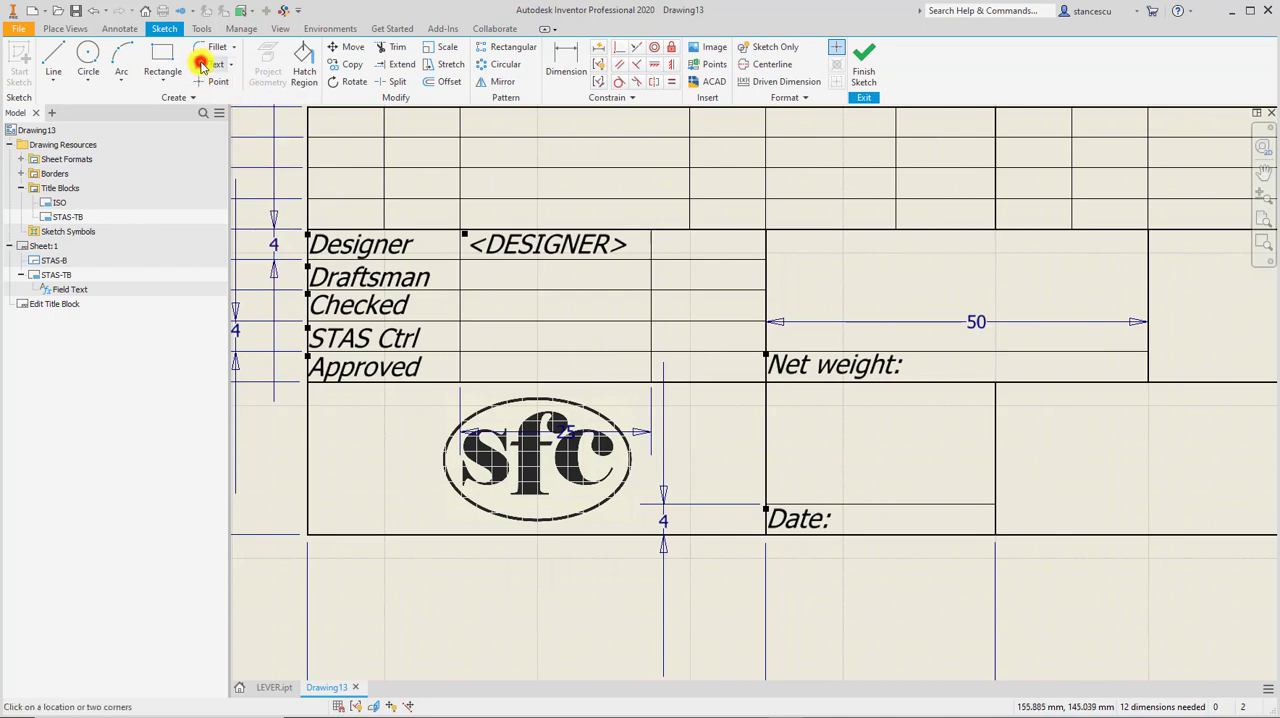
click(848, 516)
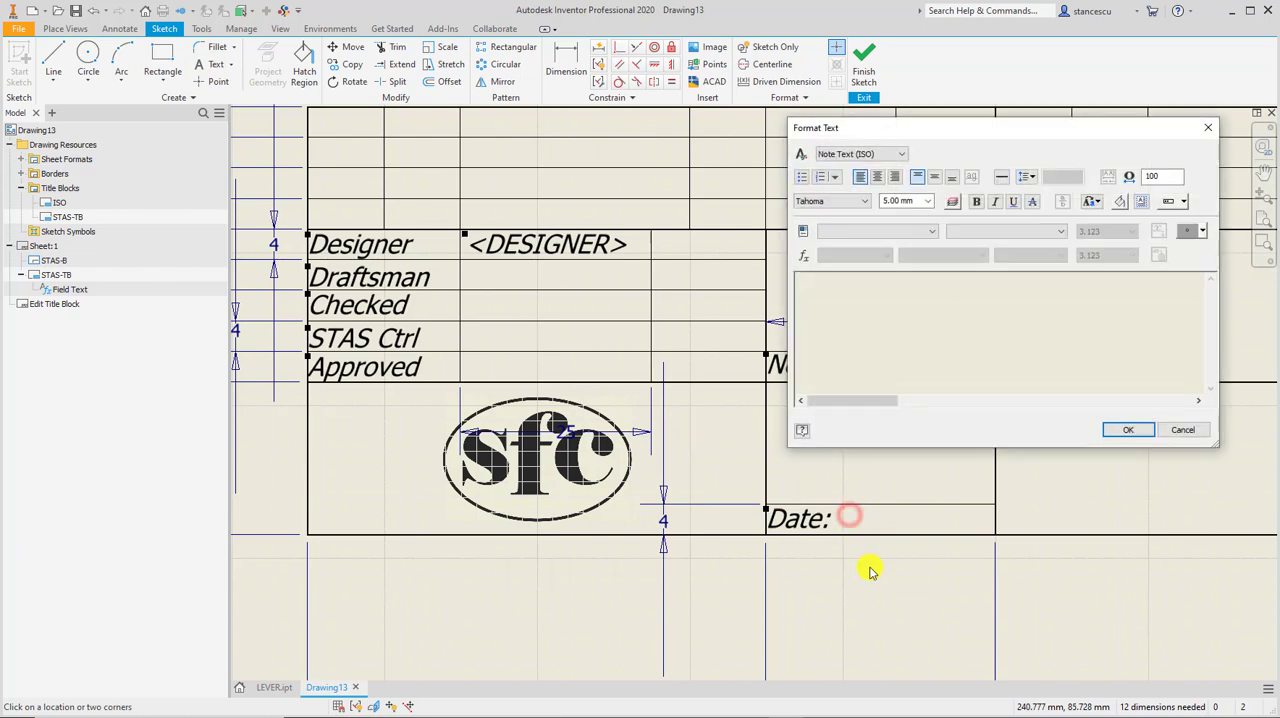
click(889, 231)
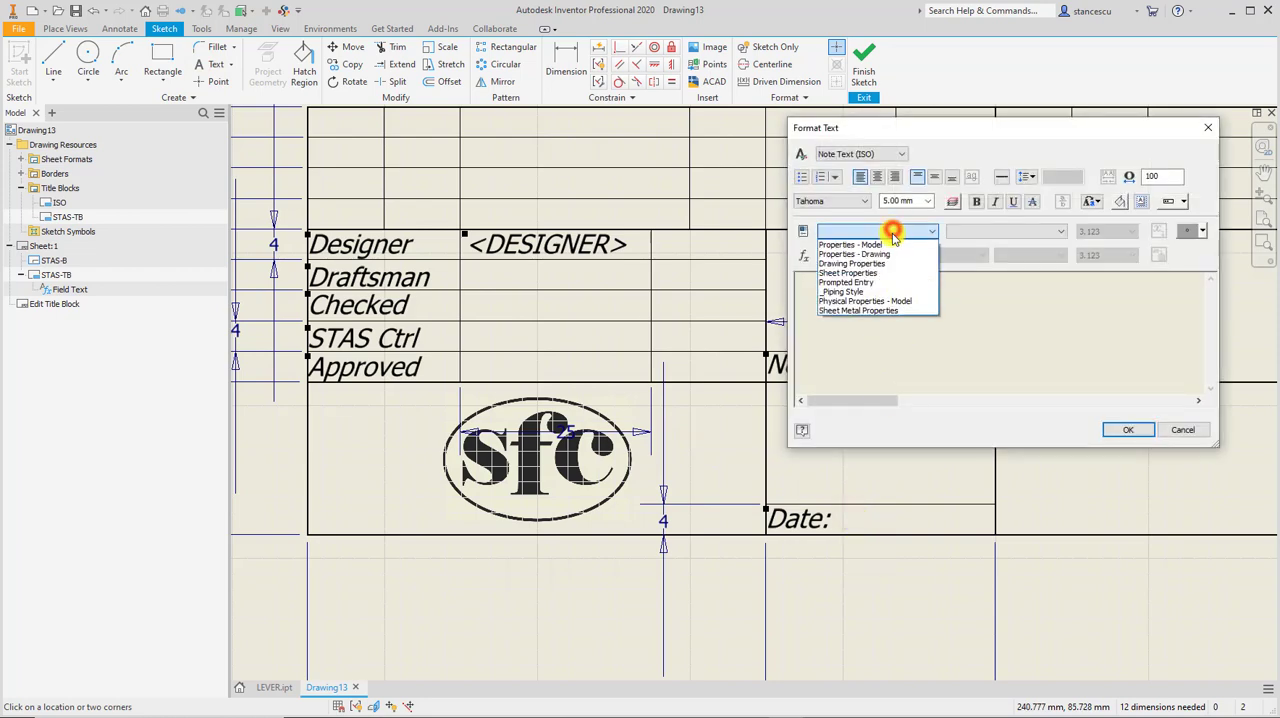
click(889, 255)
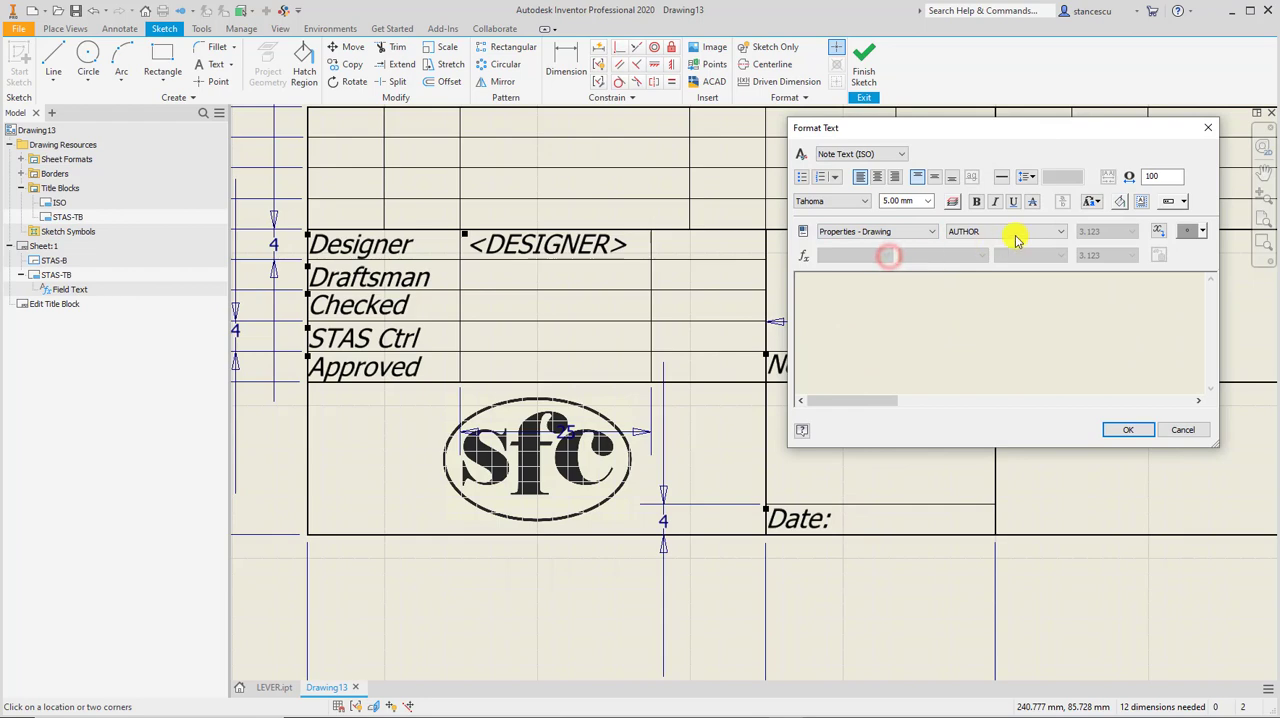
click(1057, 233)
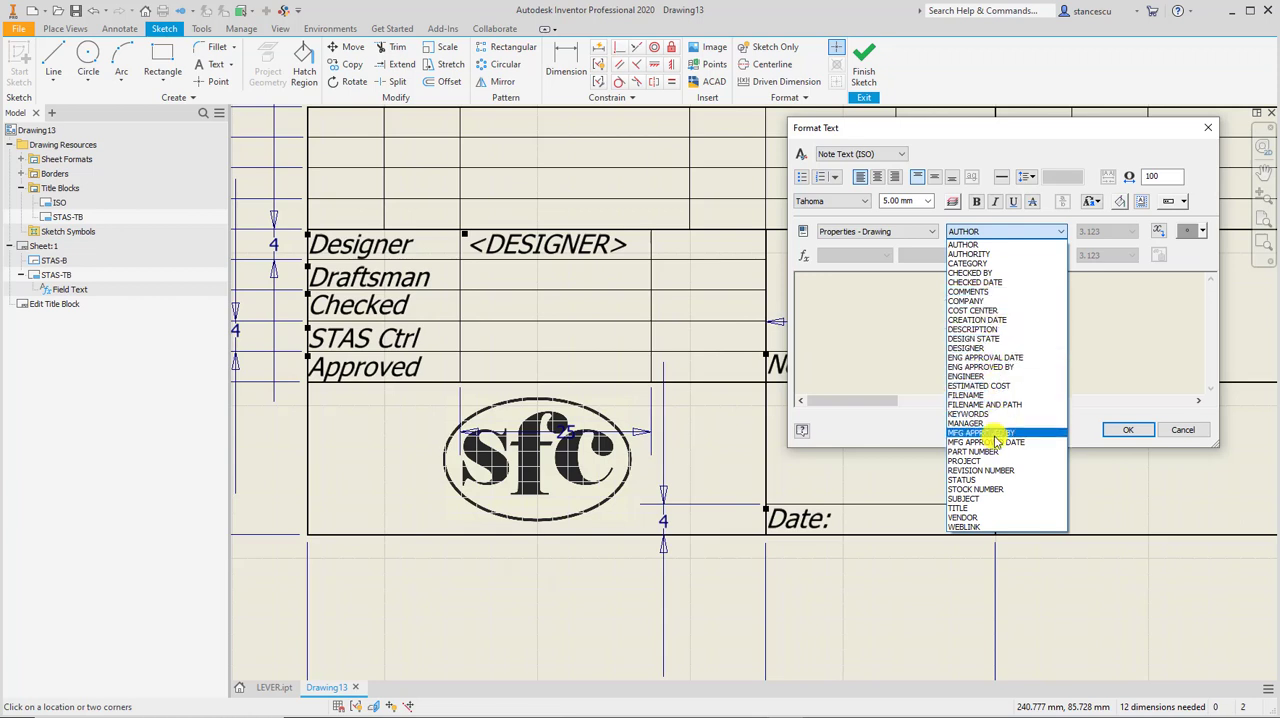
click(1003, 322)
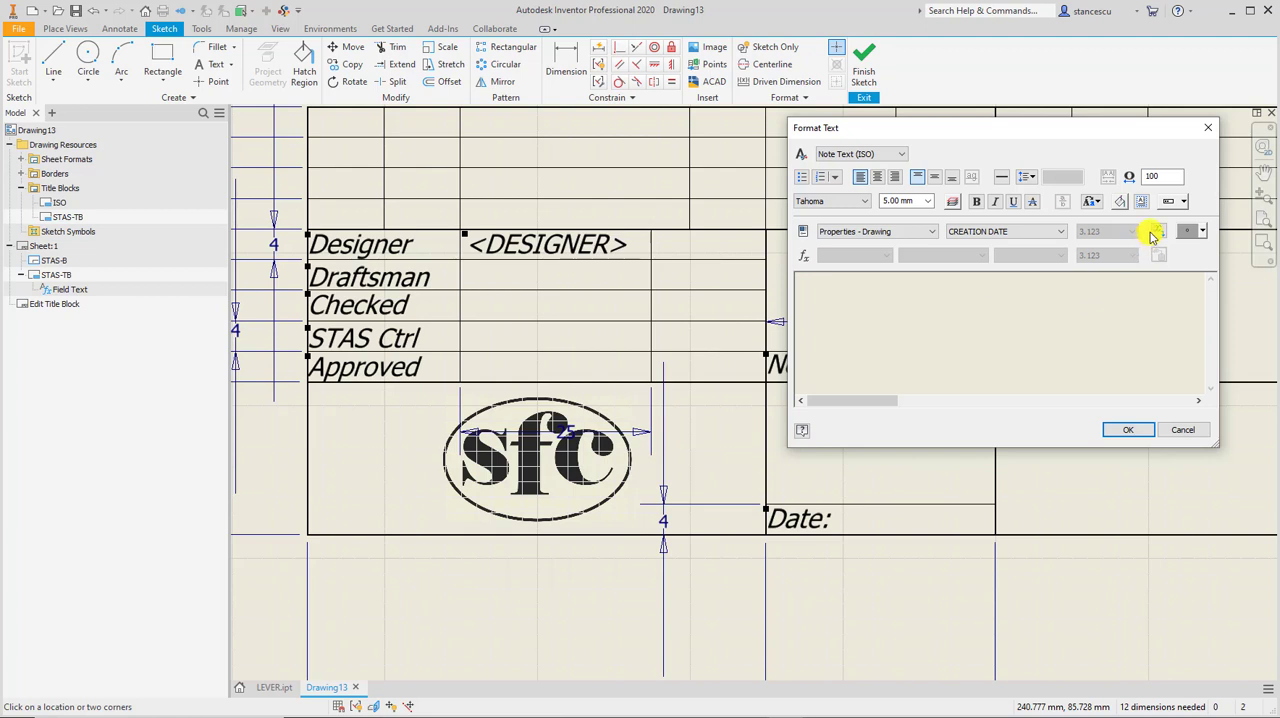
click(1157, 231)
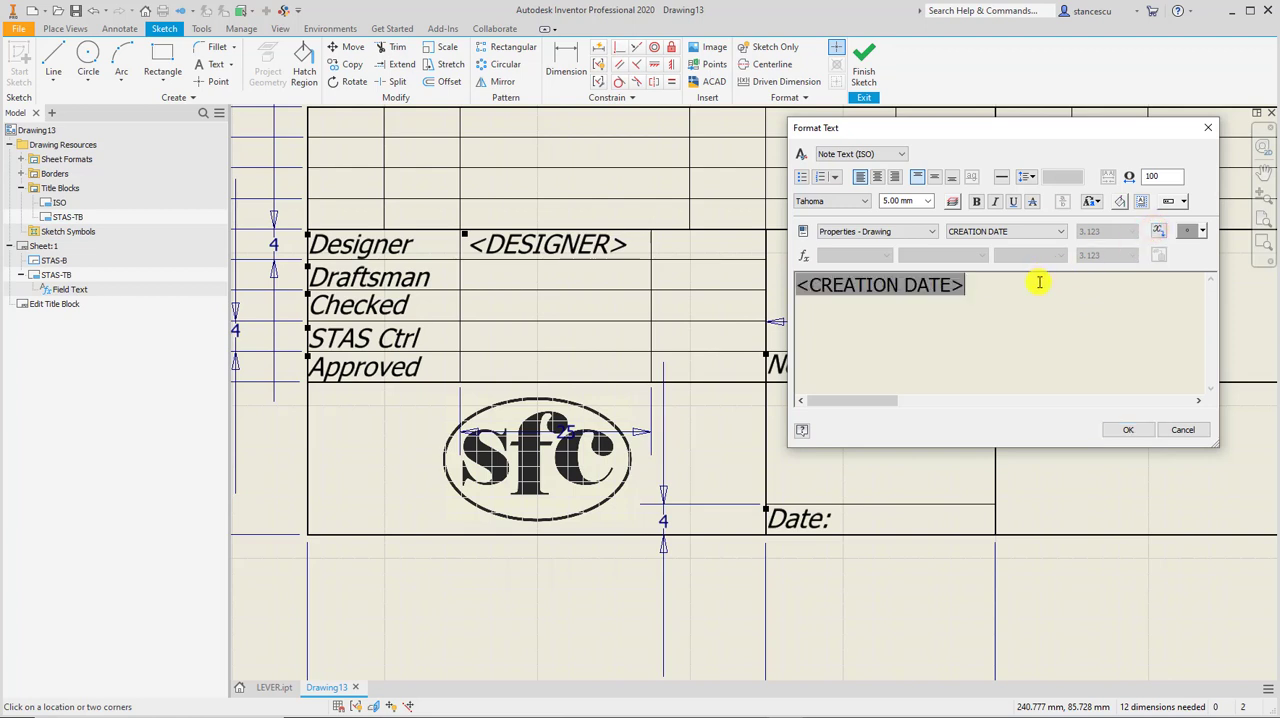
Format the CREATION DATE field as 2.50 mm italic text and place it in the title block sketch.
drag(1033, 283, 786, 277)
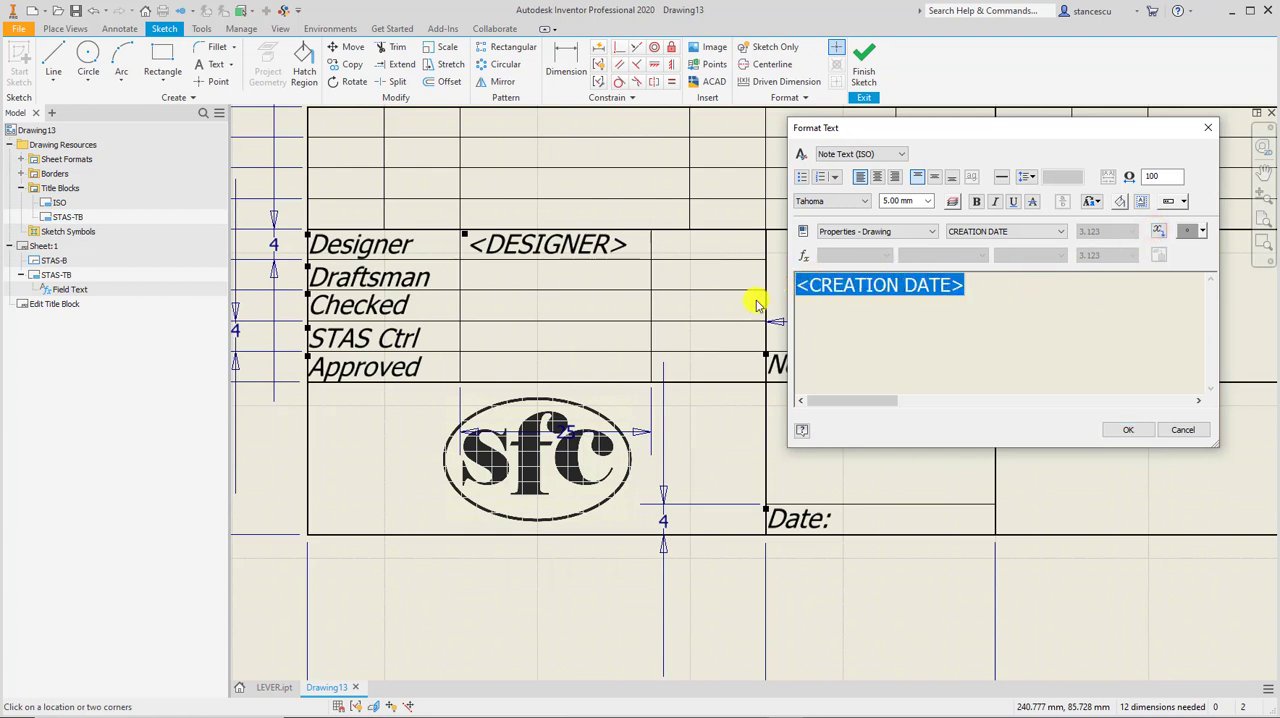
click(929, 201)
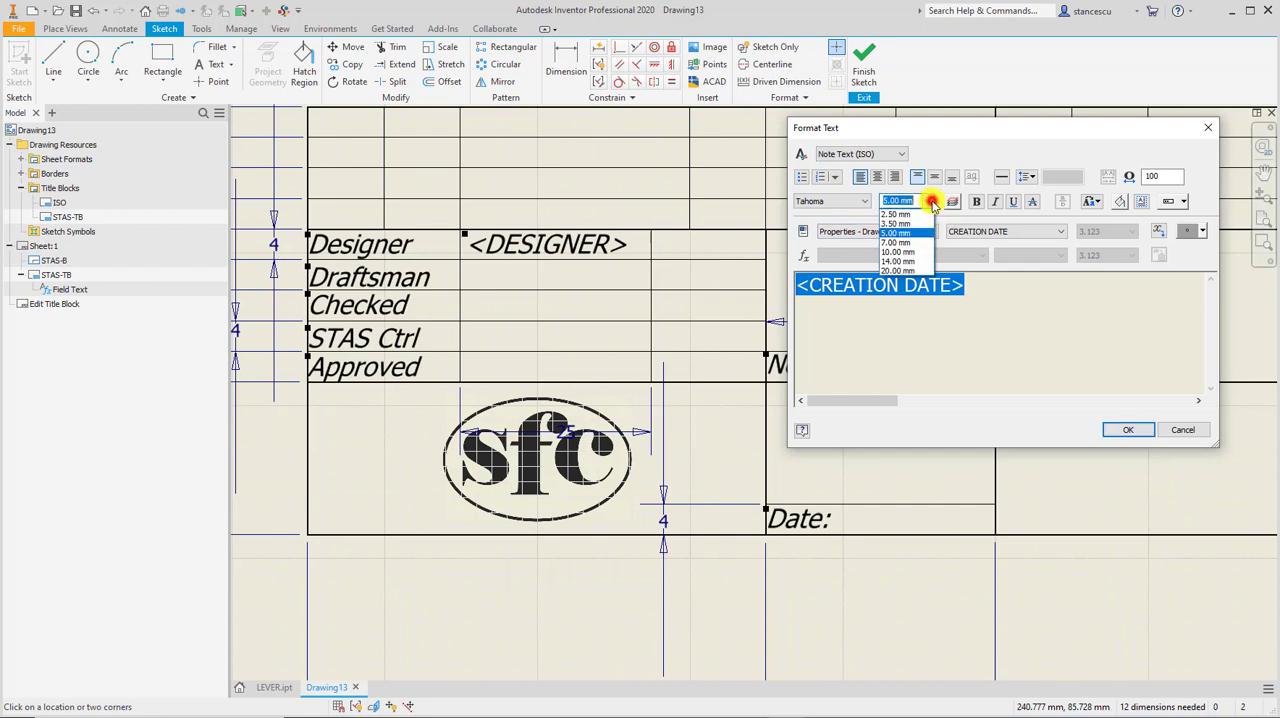
click(905, 214)
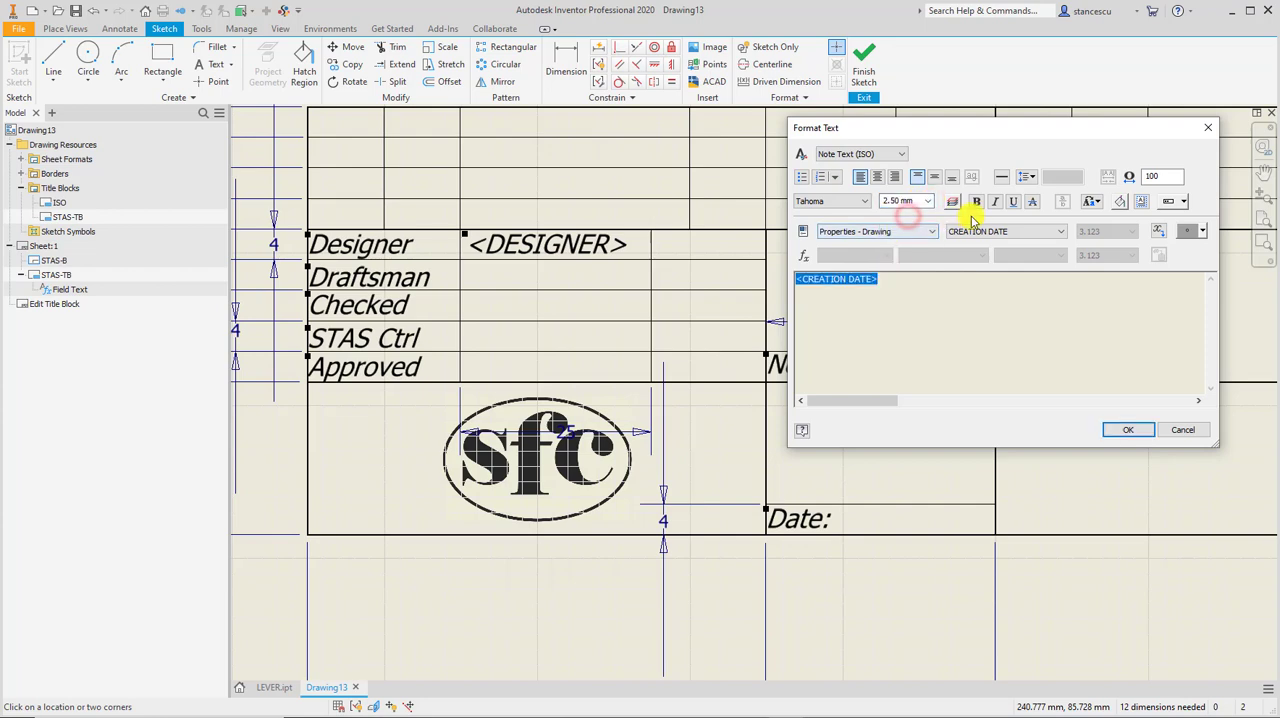
click(997, 202)
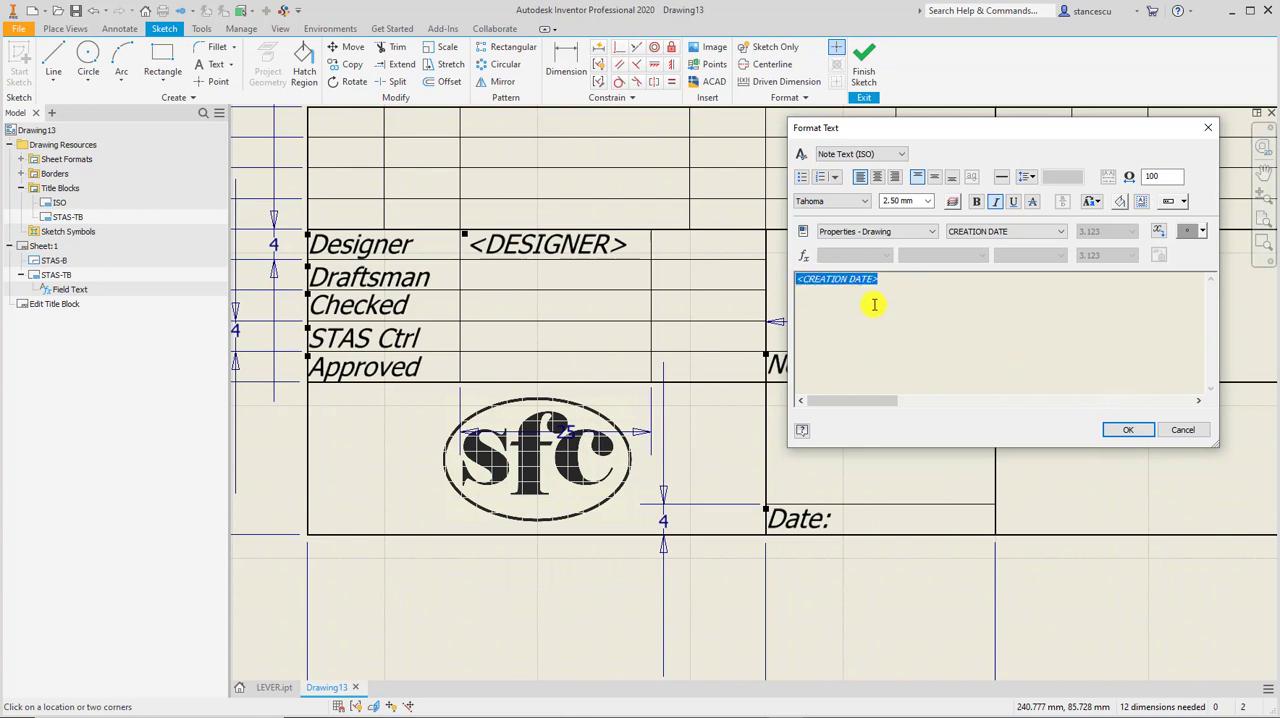
click(1128, 429)
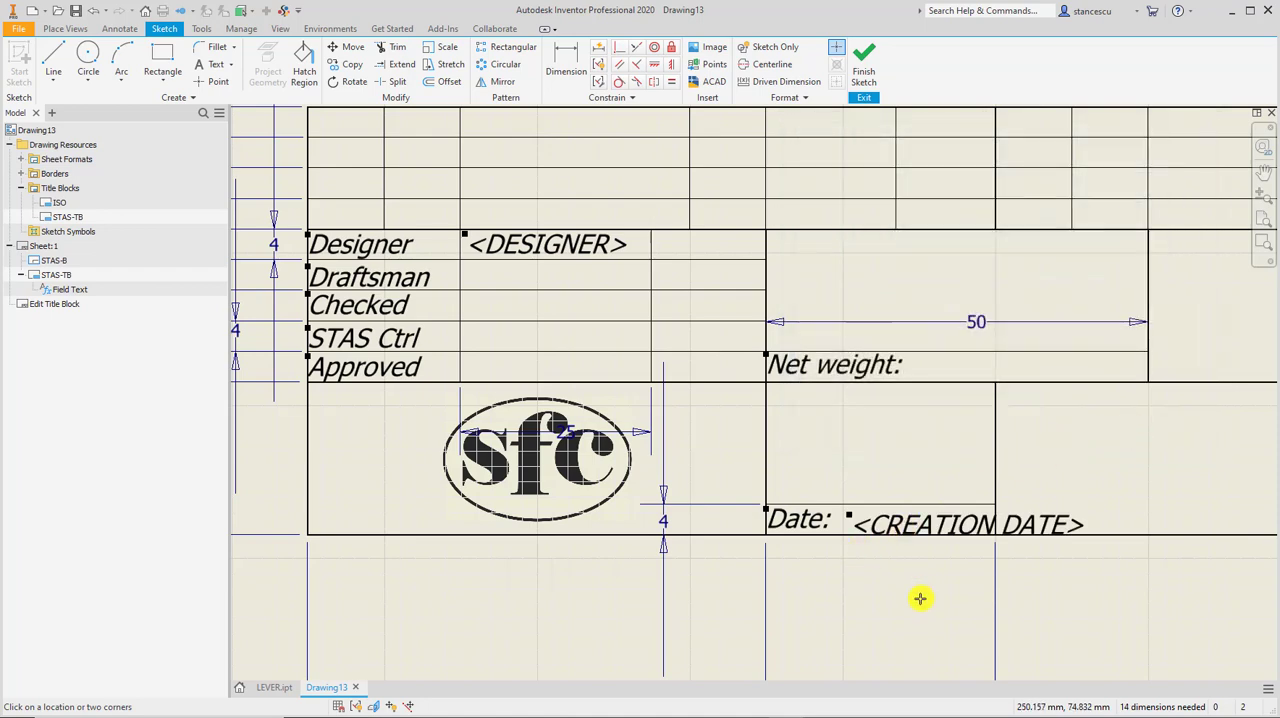
key(Escape)
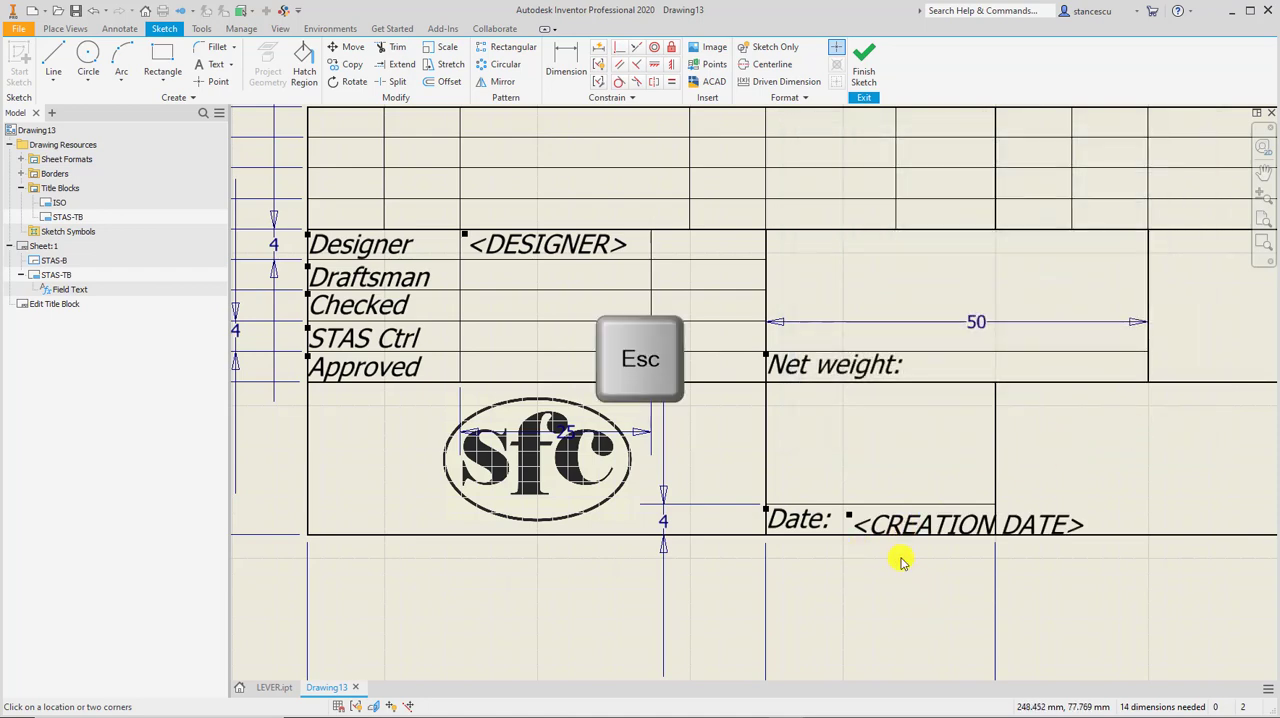
Move the CREATION DATE field closer to the Date label, finish the sketch, and save the edits to STAS-TB.
mouse_move(918, 520)
mouse_down()
mouse_move(895, 521)
mouse_move(907, 520)
mouse_up()
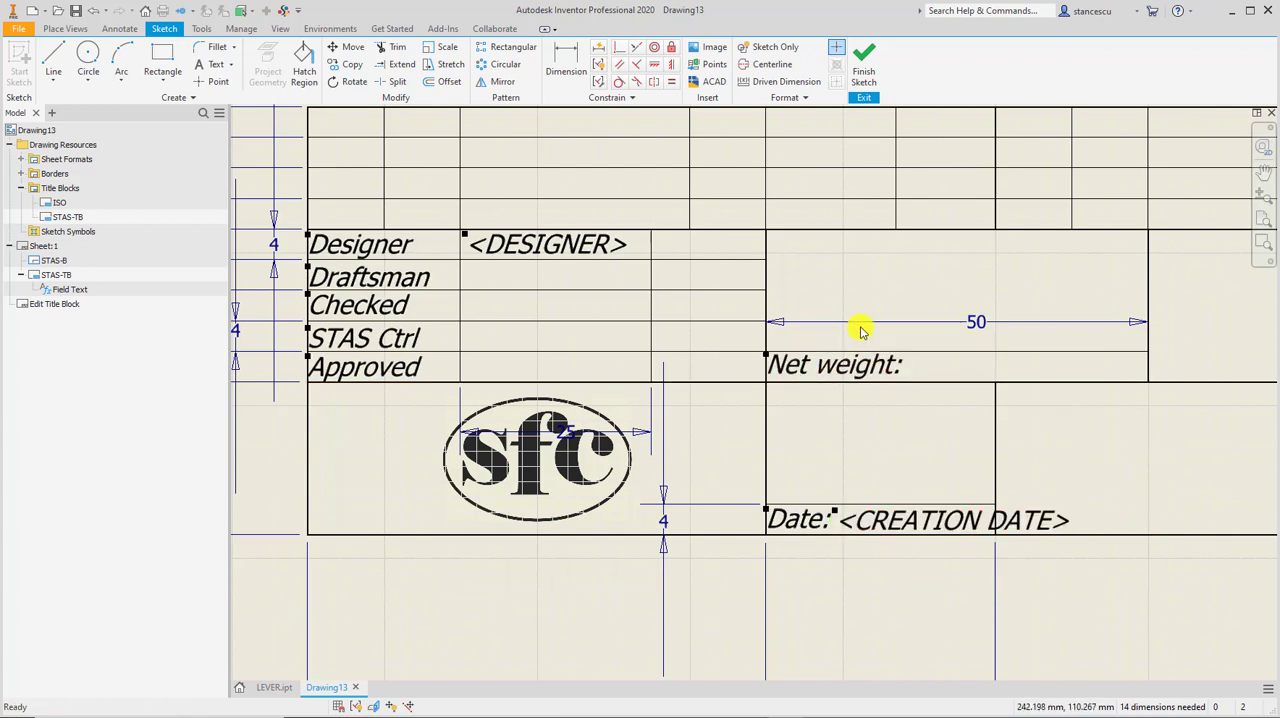
click(863, 62)
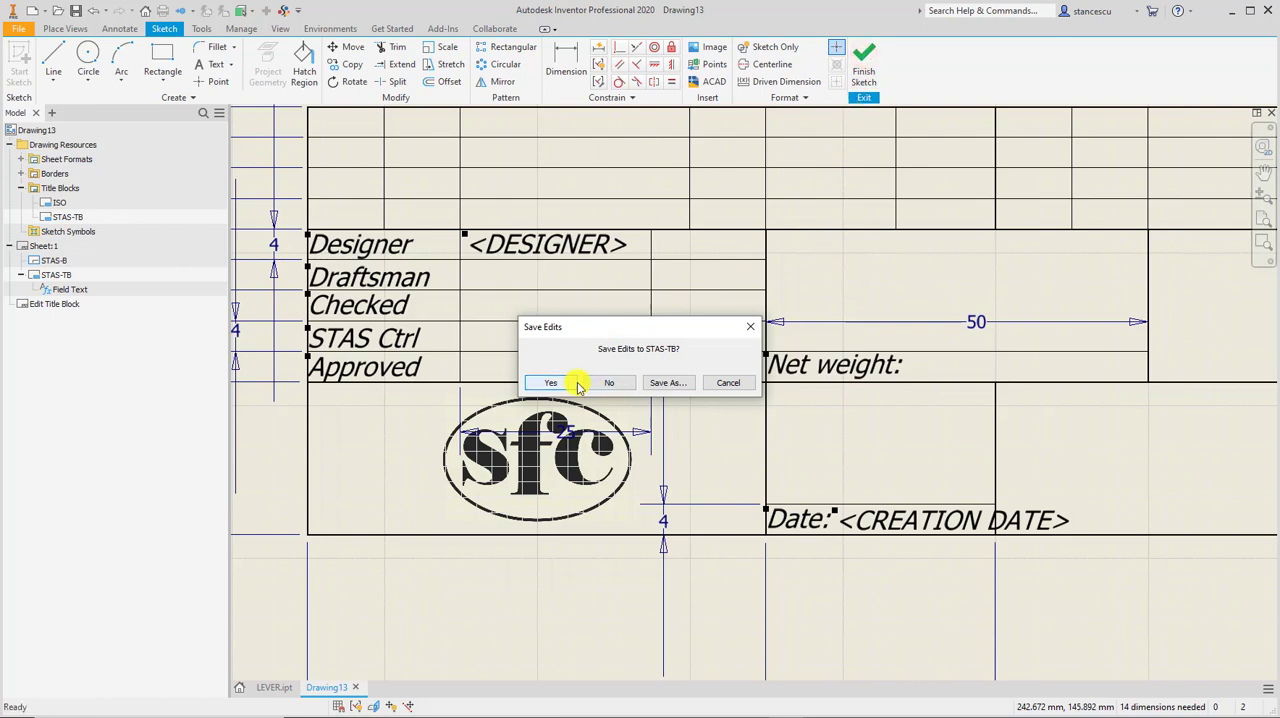
click(552, 383)
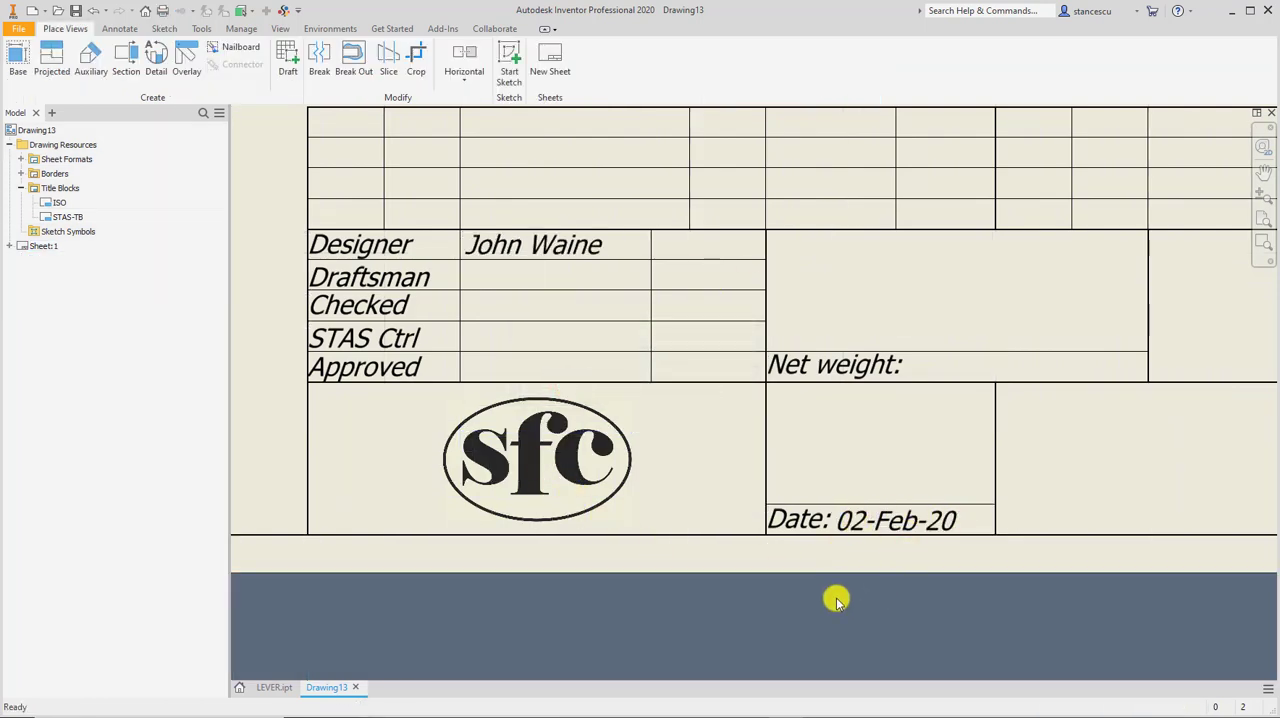
scroll(850, 378, up, 2)
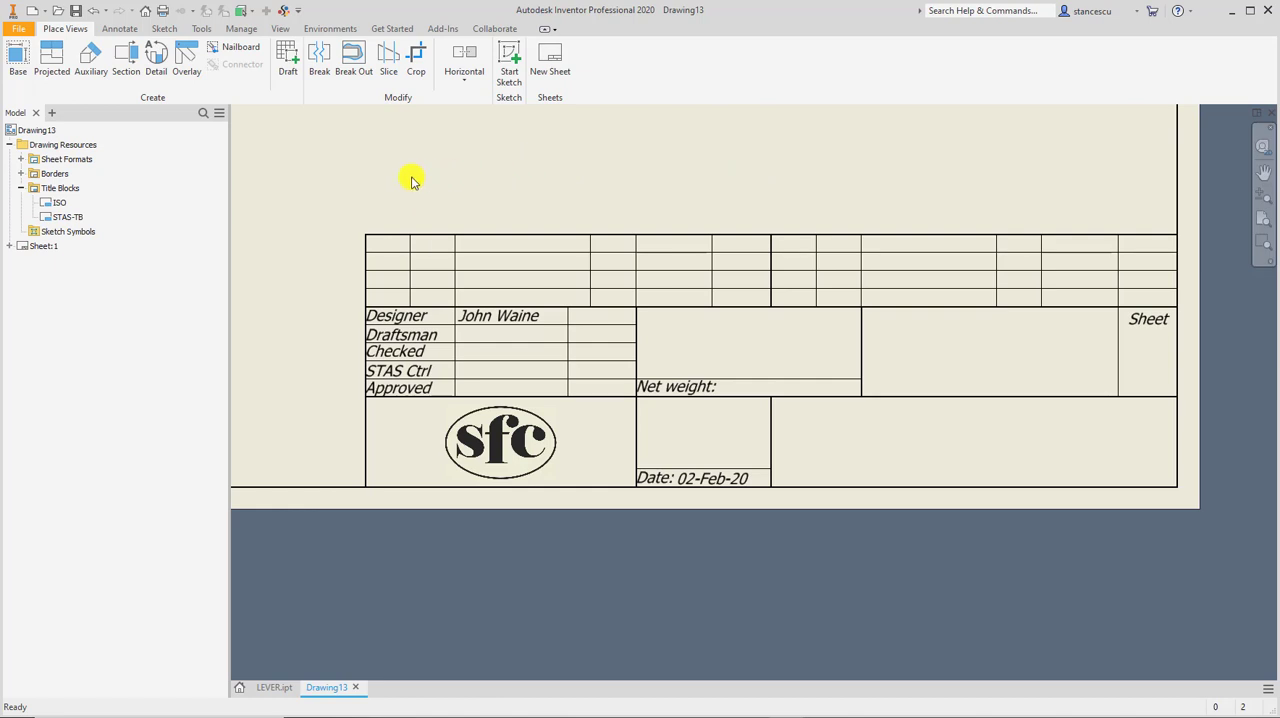
click(236, 29)
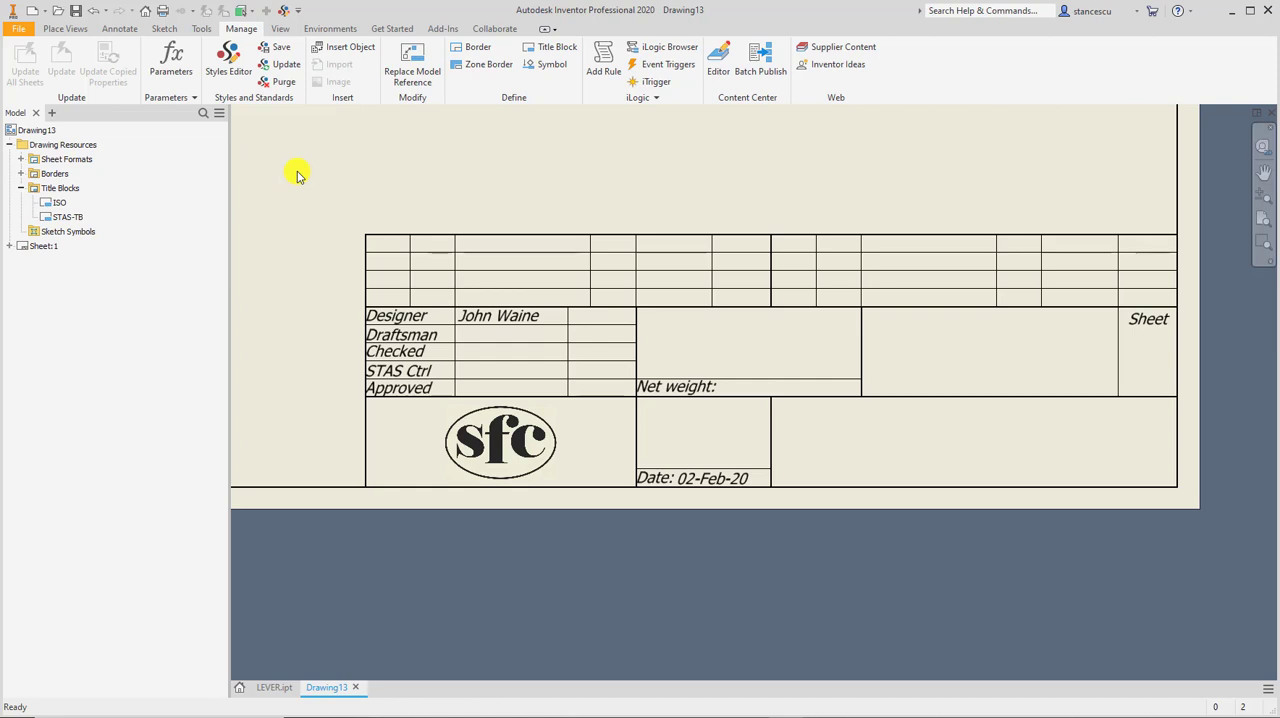
click(272, 687)
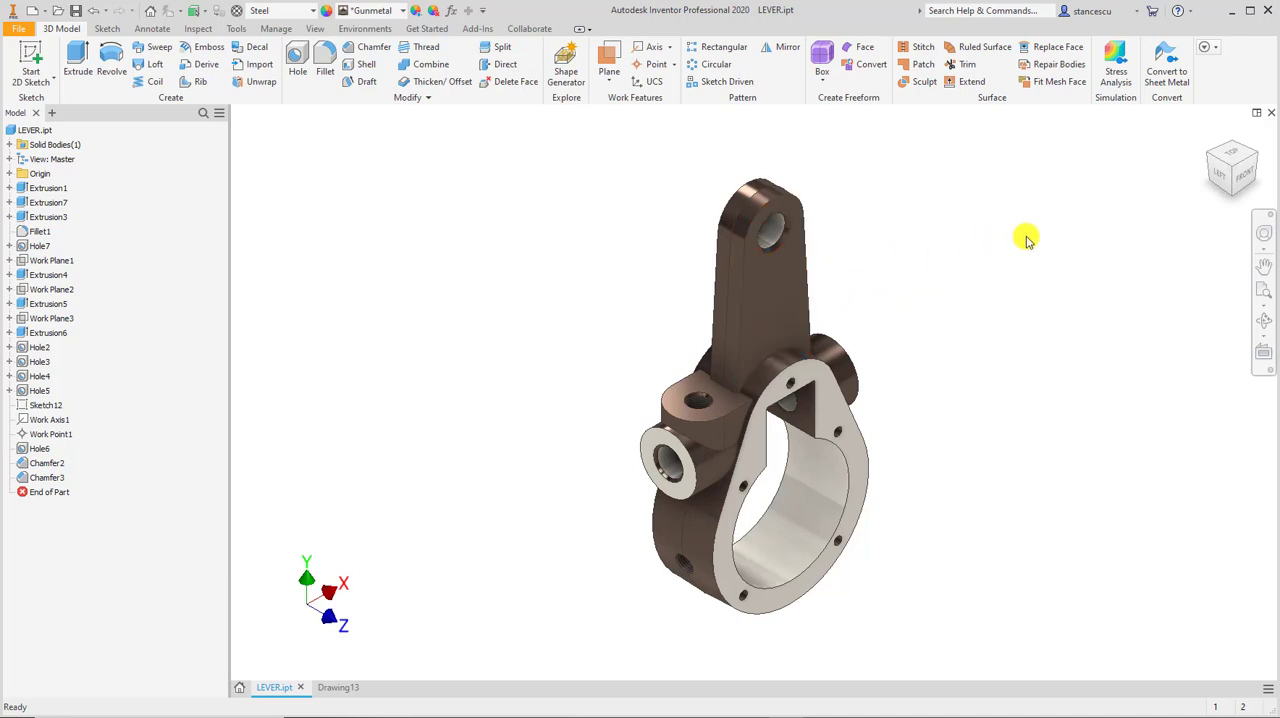
click(334, 689)
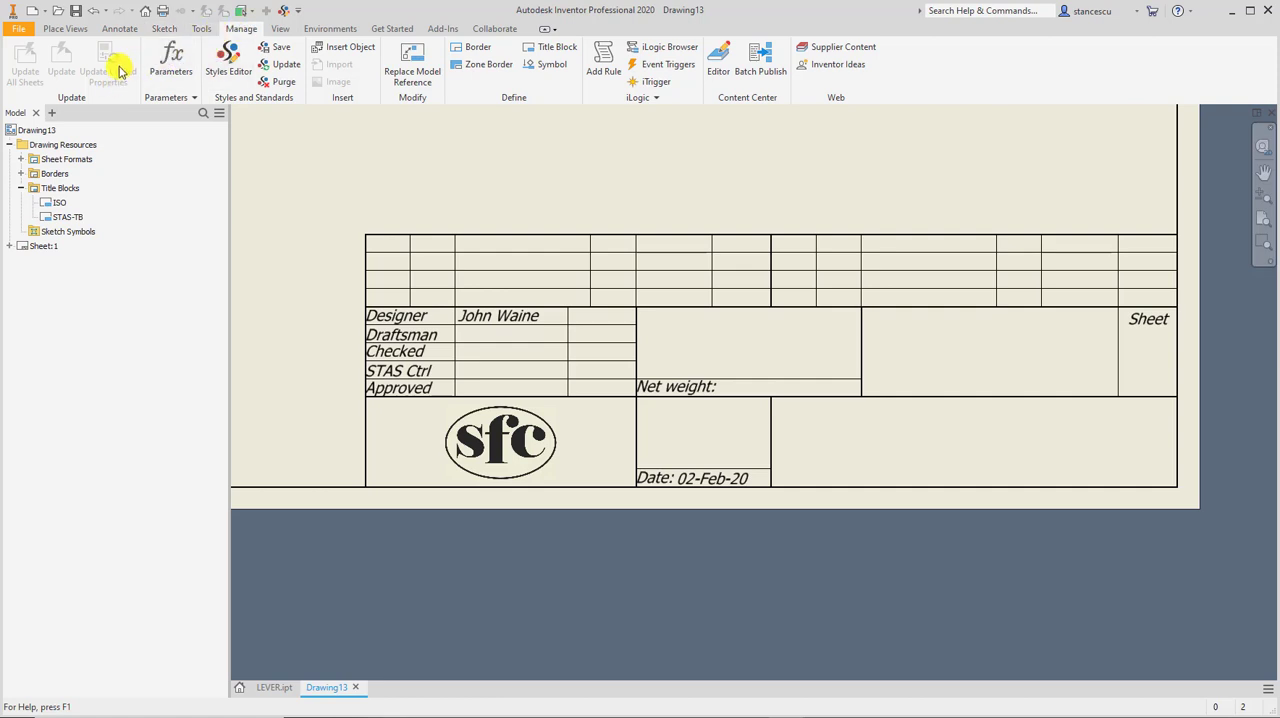
Save a copy of the drawing as a template in the Metric folder, replacing the existing STAS_BTB.idw.
click(327, 166)
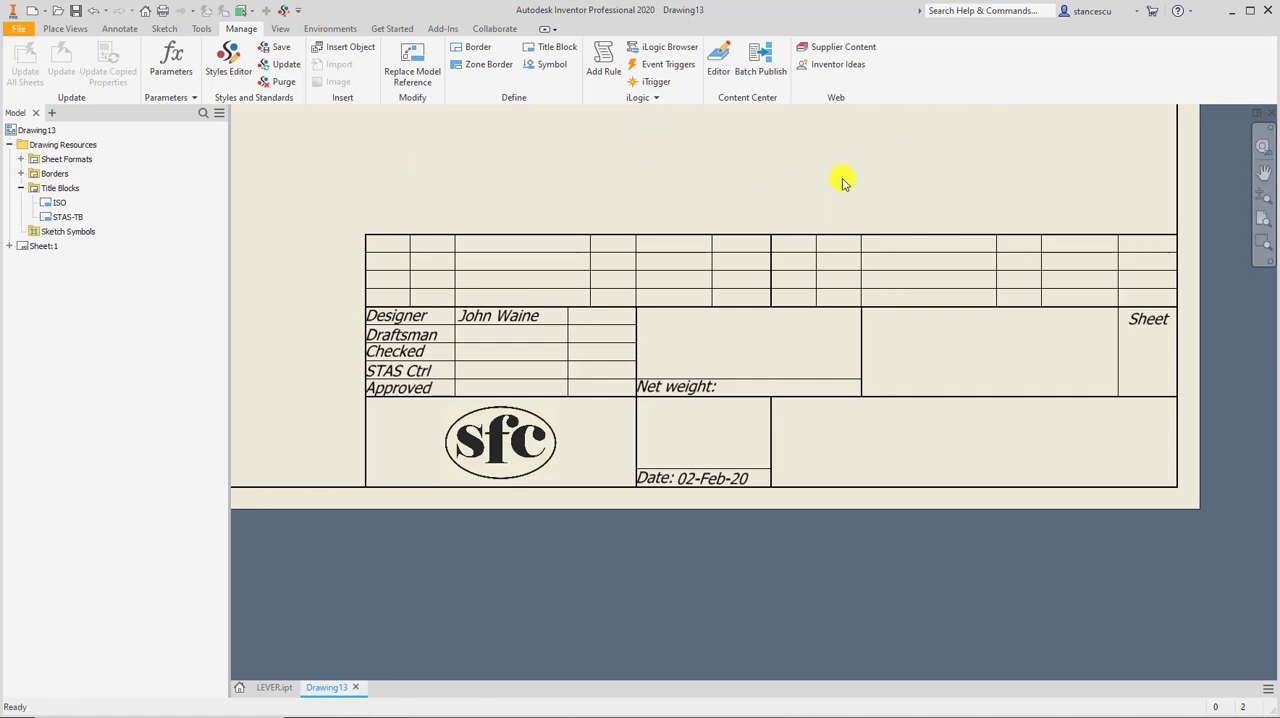
key(Home)
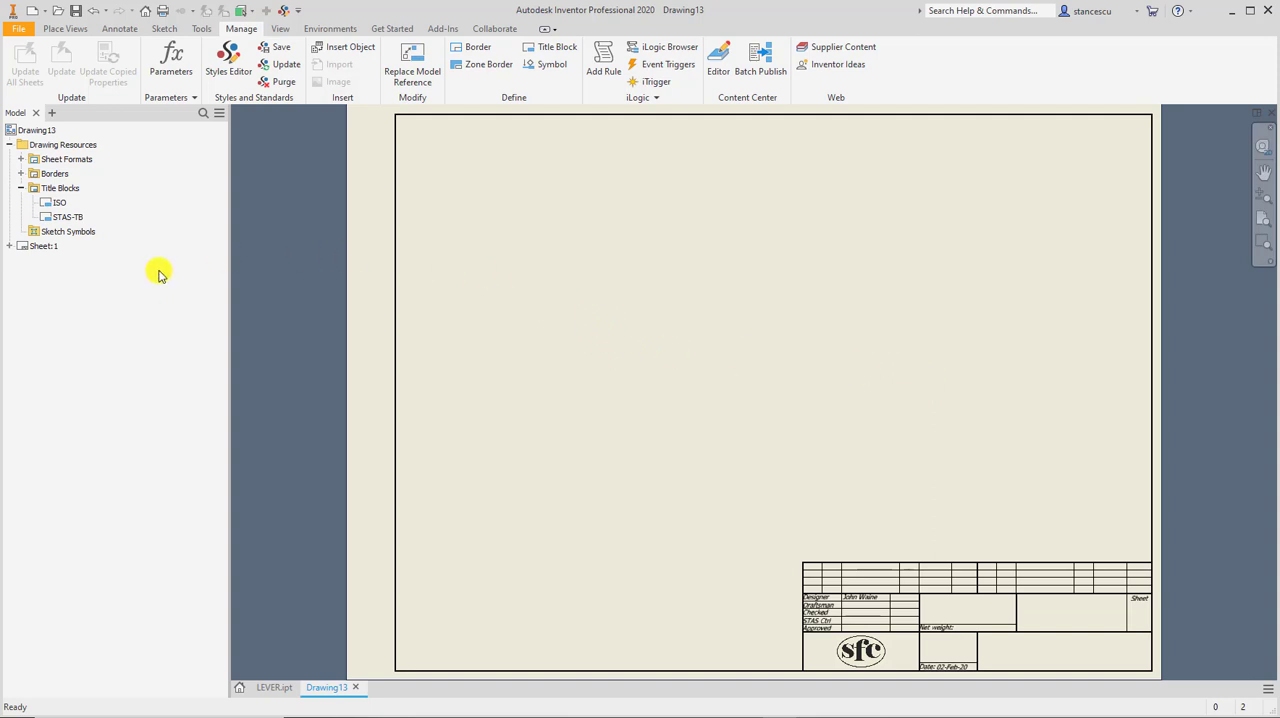
click(13, 30)
mouse_move(47, 178)
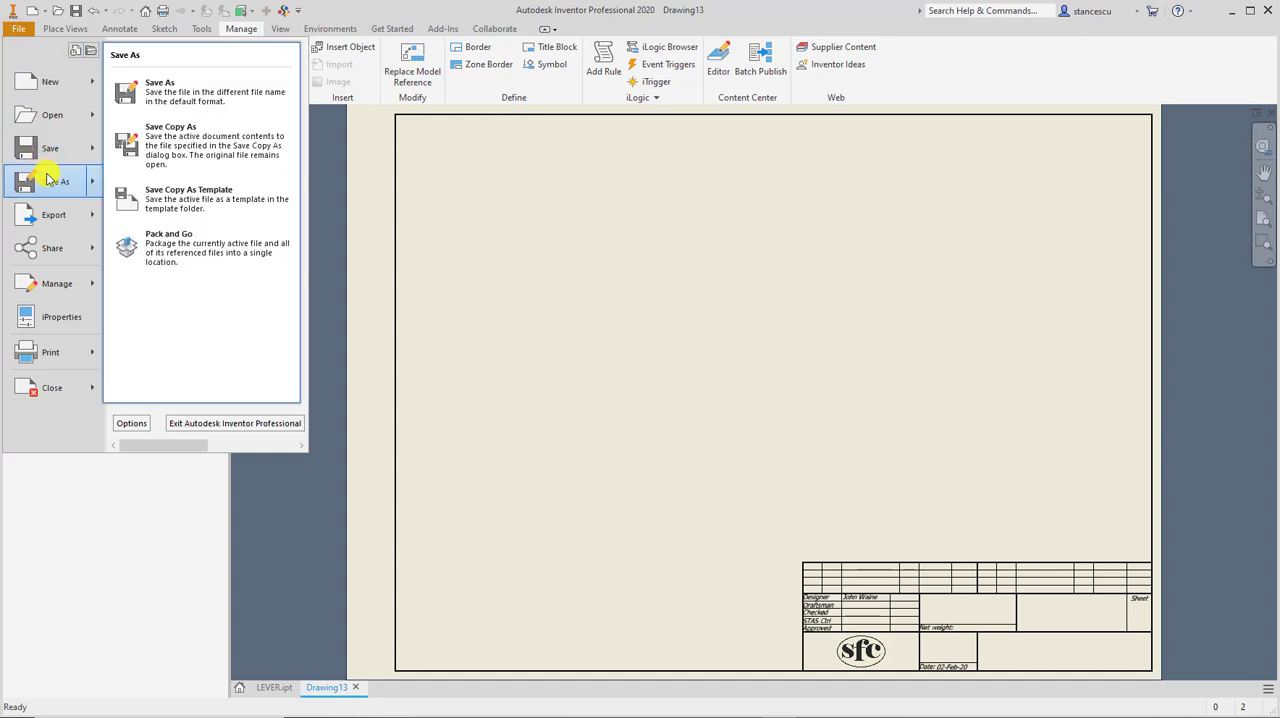
click(200, 193)
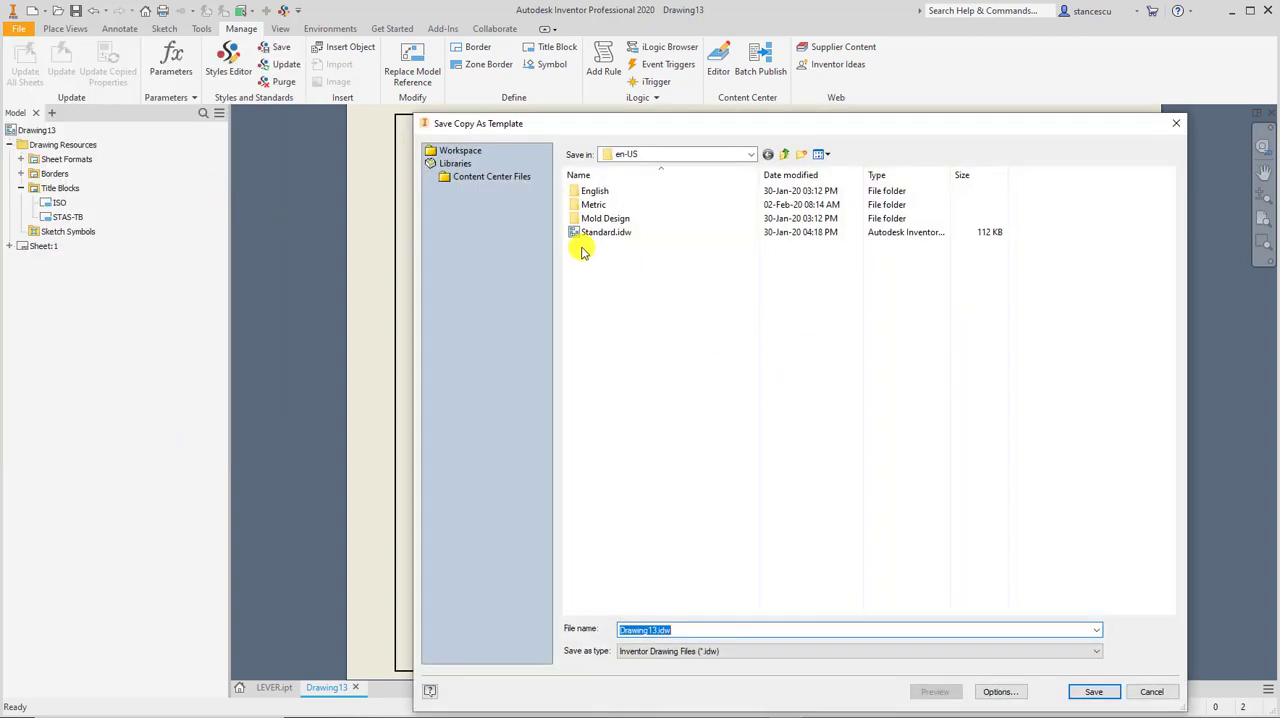
double_click(578, 206)
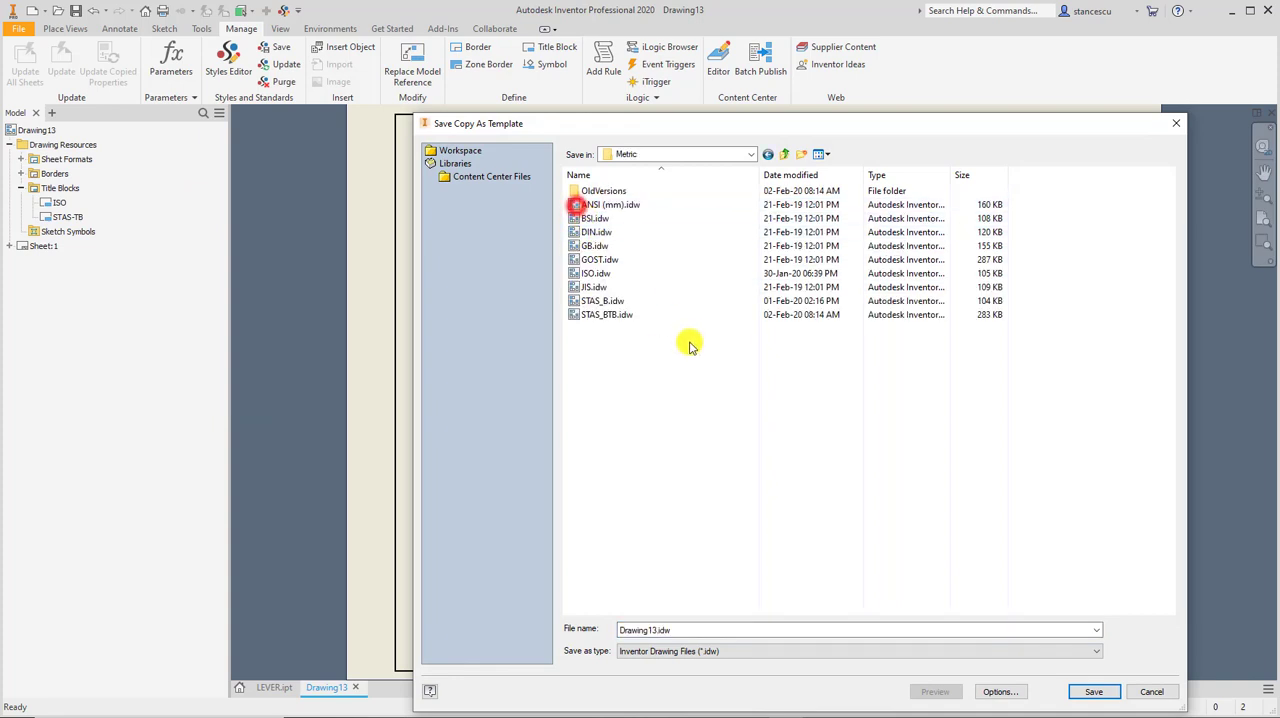
double_click(581, 316)
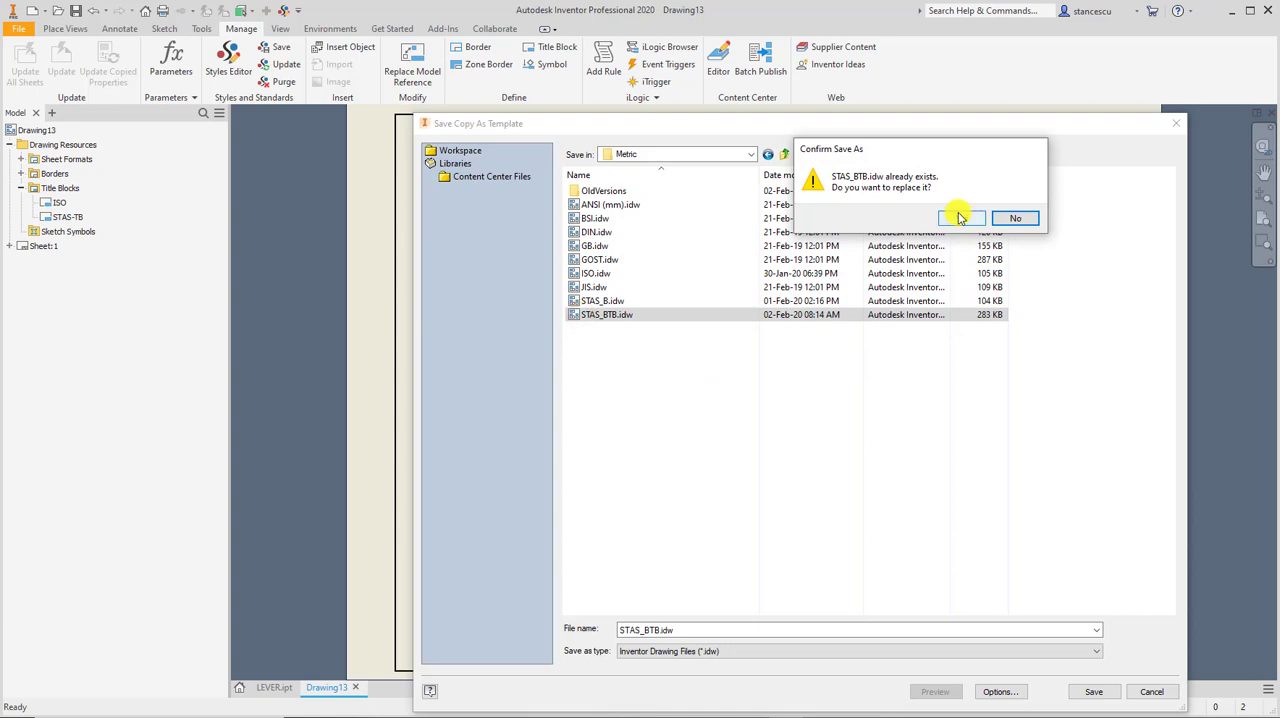
click(960, 218)
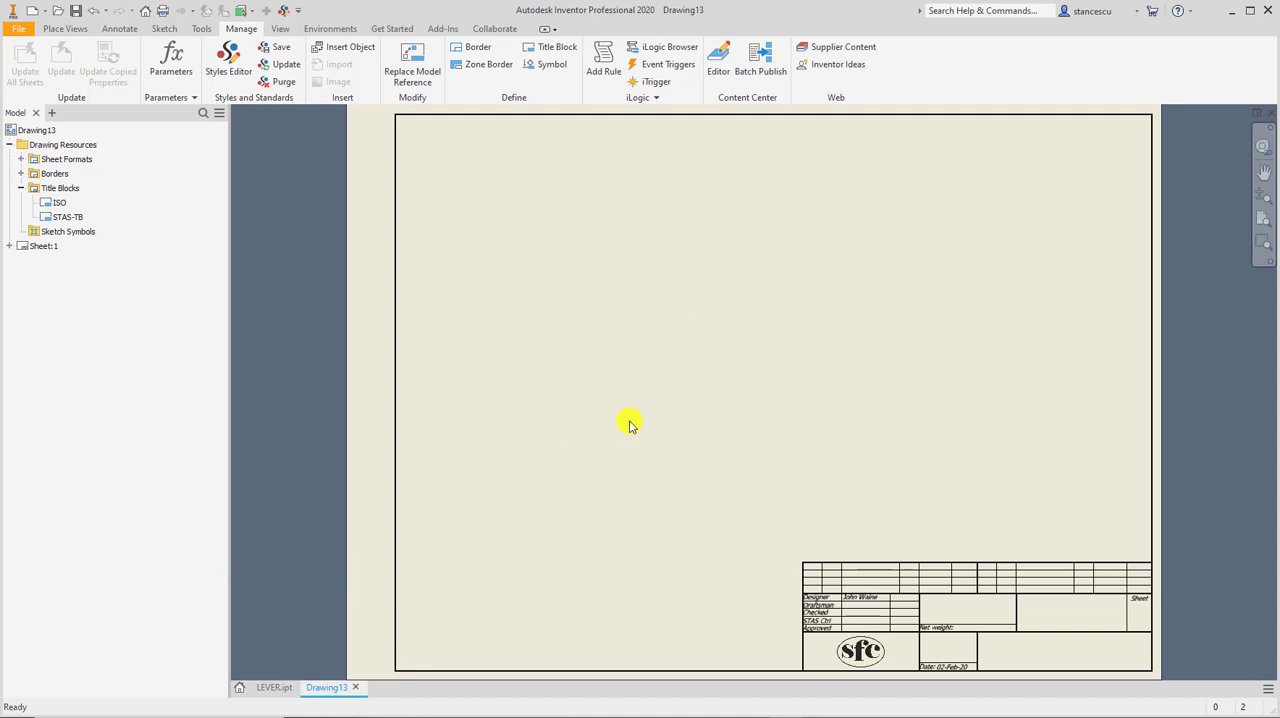
Close Drawing13 without saving its changes and close the LEVER.ipt part.
click(276, 688)
click(336, 687)
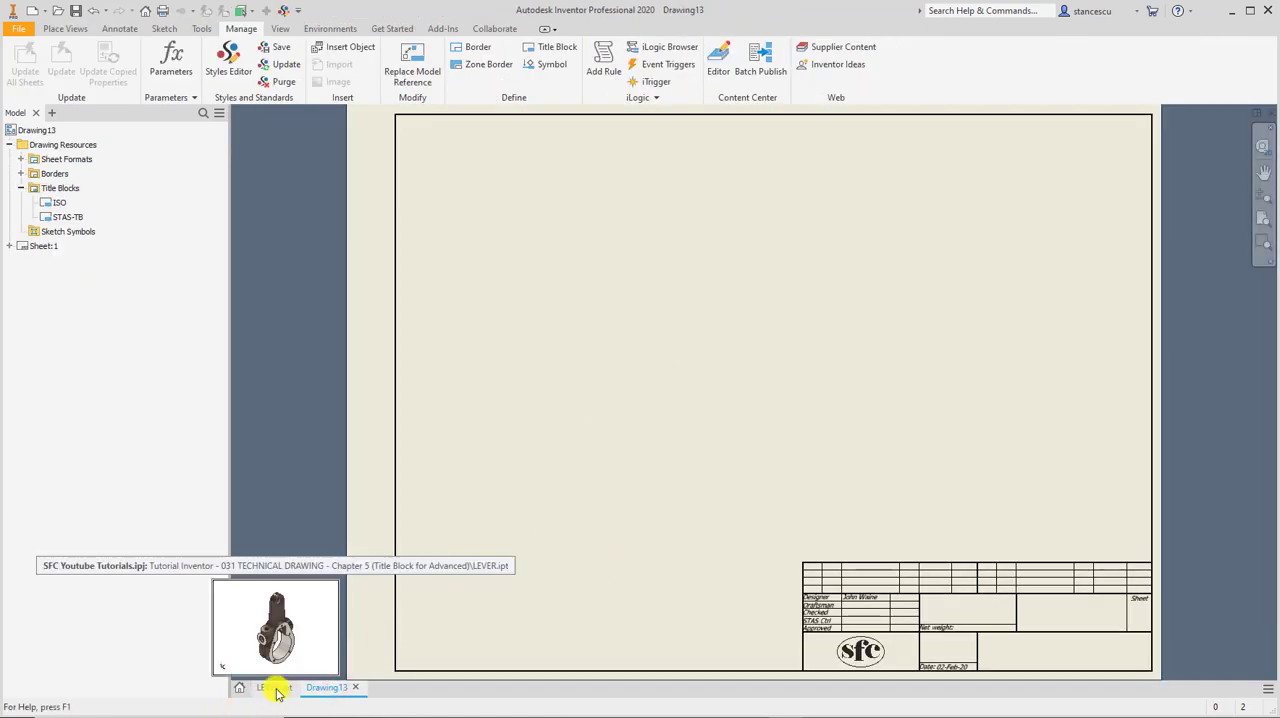
click(1269, 113)
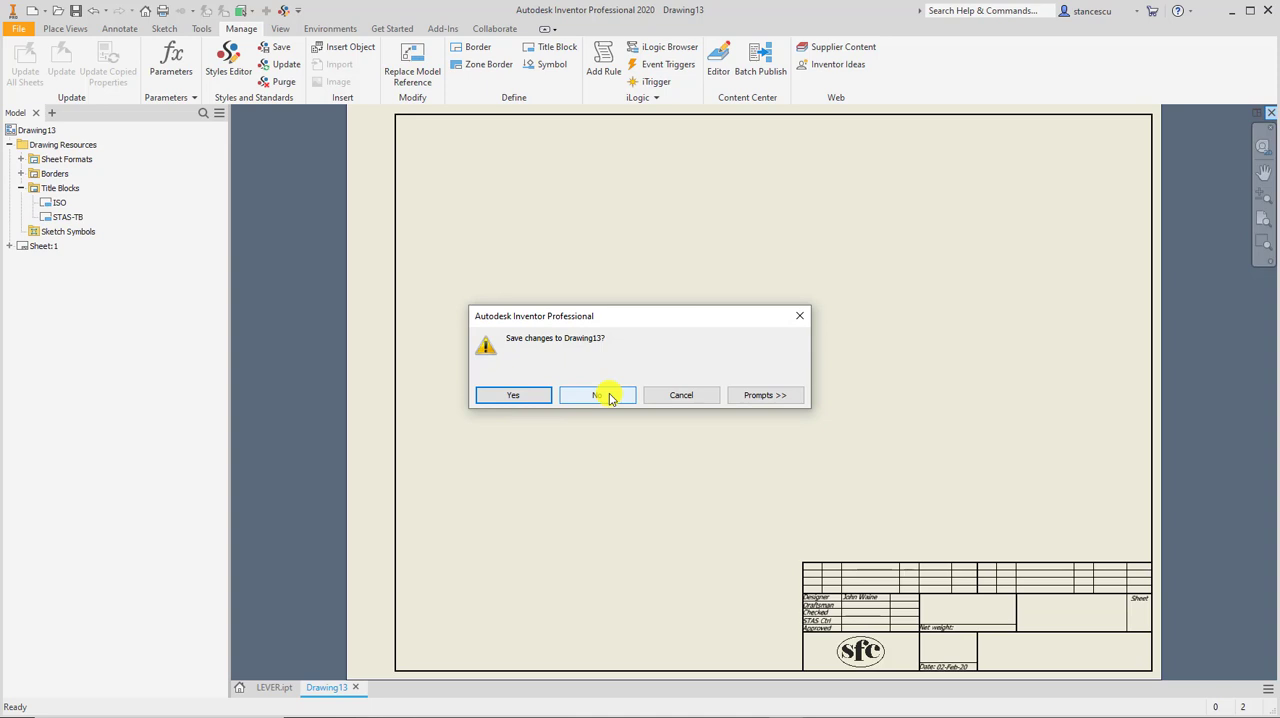
click(605, 396)
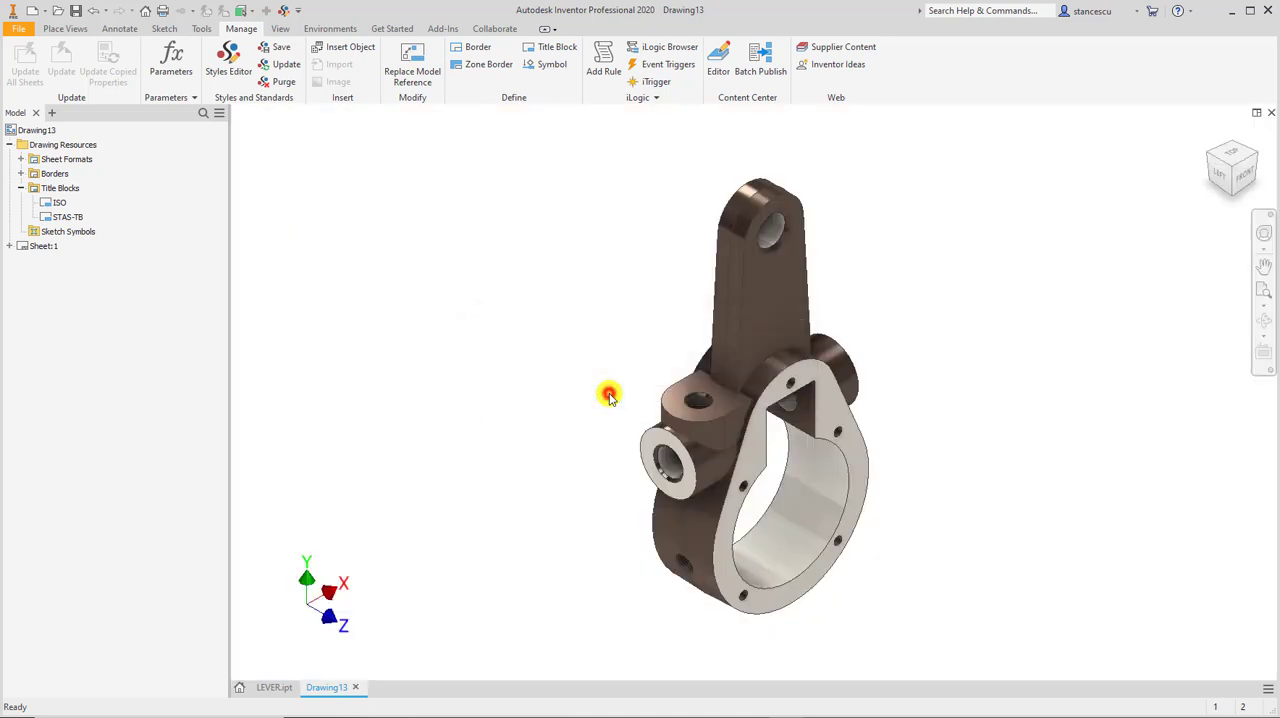
click(1271, 115)
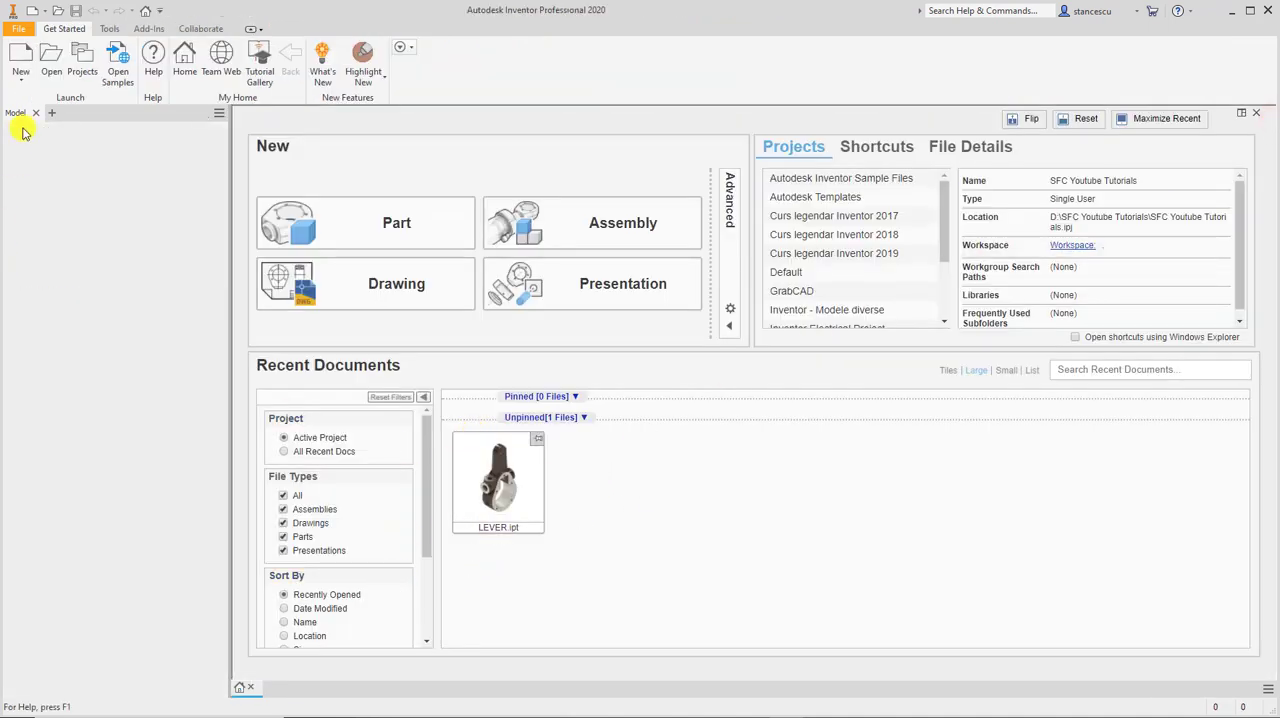
Create a new drawing from the Metric STAS_BTB.idw template and inspect the fields in its title block.
click(33, 12)
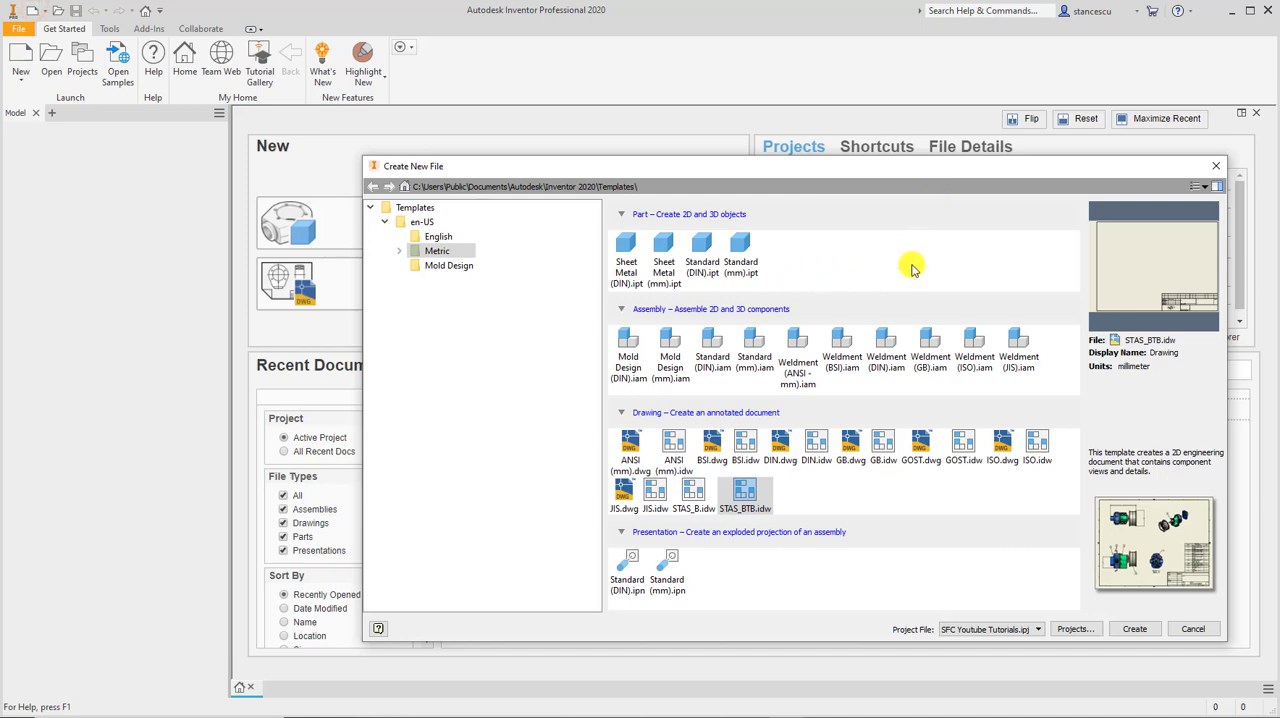
click(743, 498)
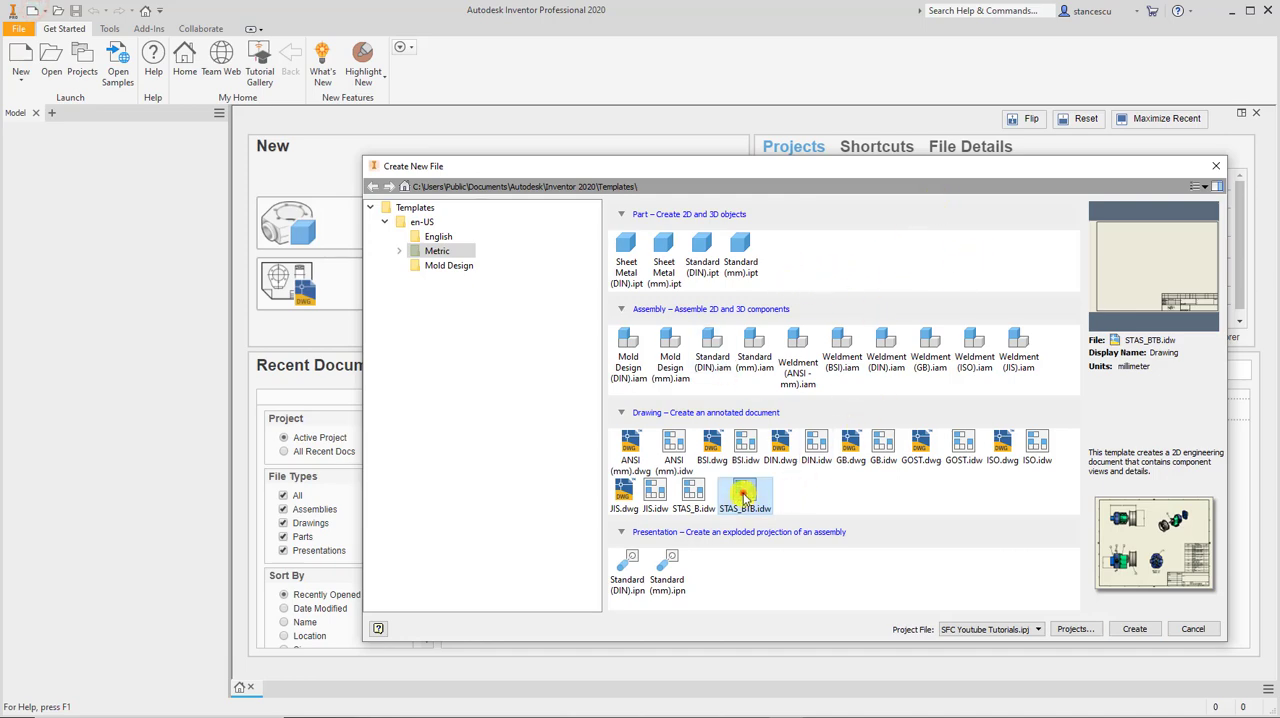
double_click(743, 494)
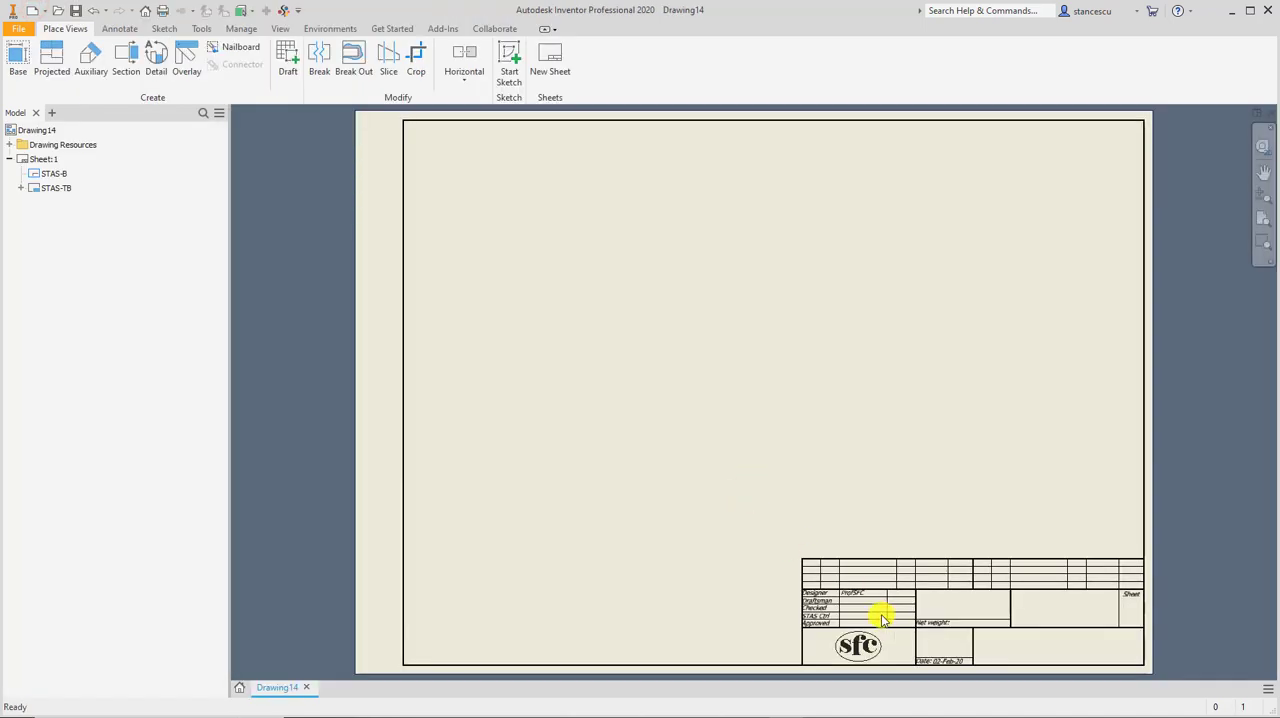
scroll(873, 606, up, 3)
middle_drag(908, 609, 603, 434)
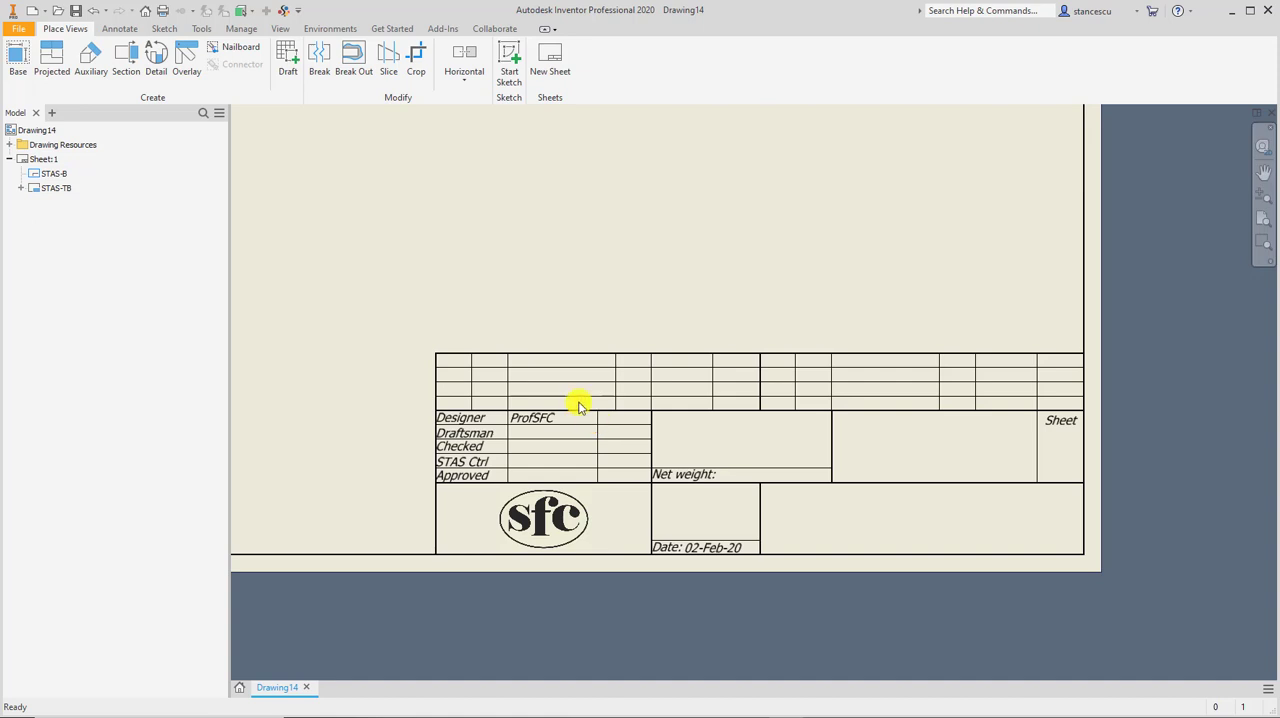
Place a front base view of LEVER.ipt at 1 : 1 scale on the sheet, above and to the left of the title block.
scroll(610, 305, down, 2)
mouse_move(614, 297)
middle_down()
mouse_move(757, 400)
mouse_move(894, 449)
mouse_move(890, 490)
middle_up()
middle_drag(920, 303, 894, 366)
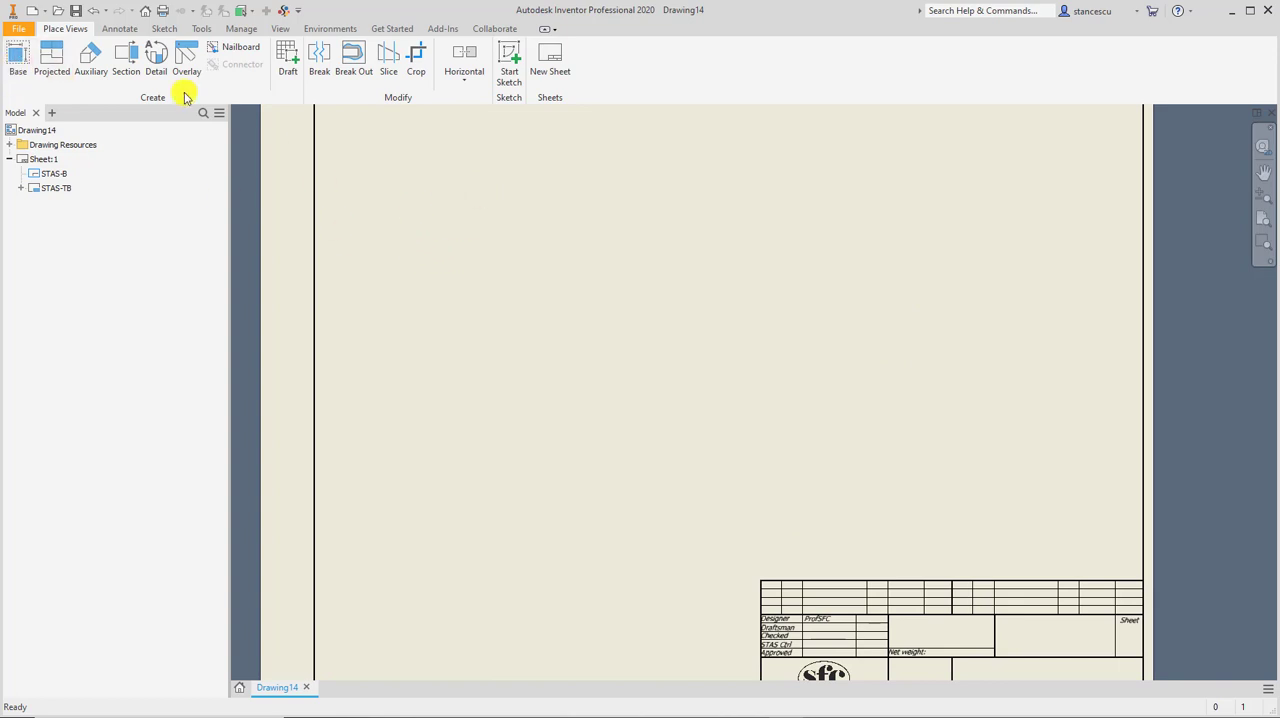
click(10, 60)
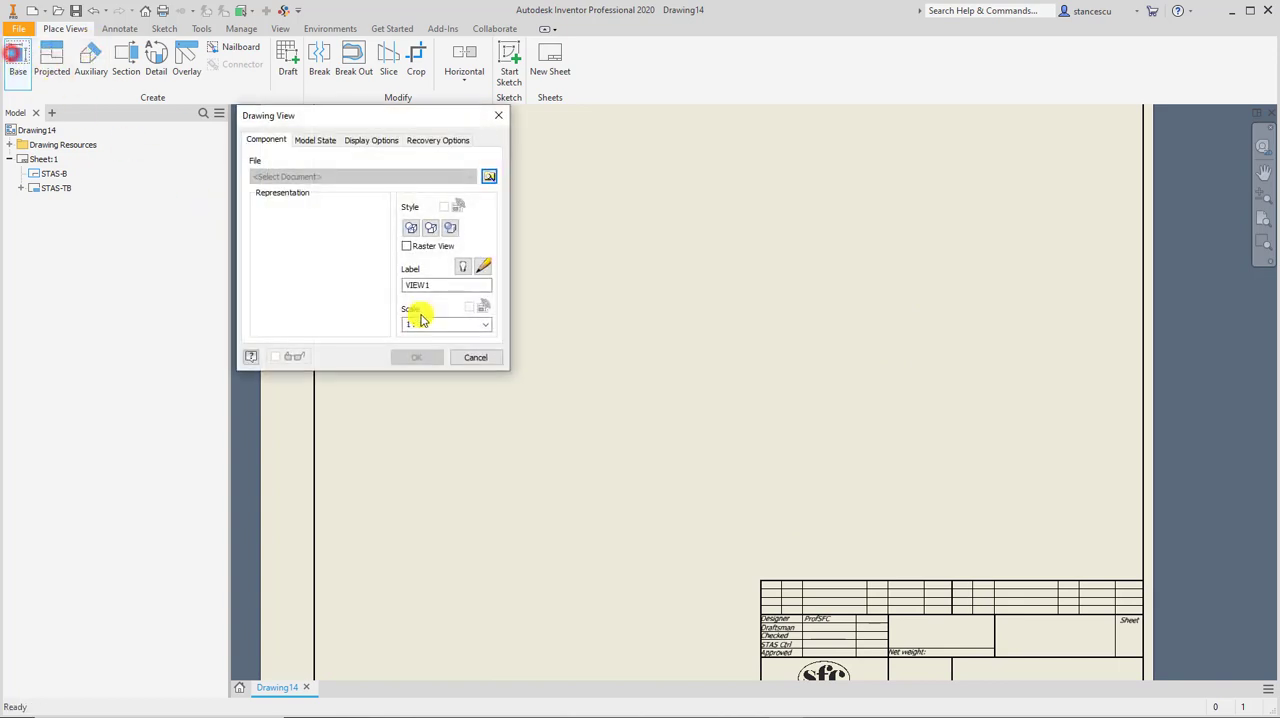
click(489, 176)
double_click(584, 217)
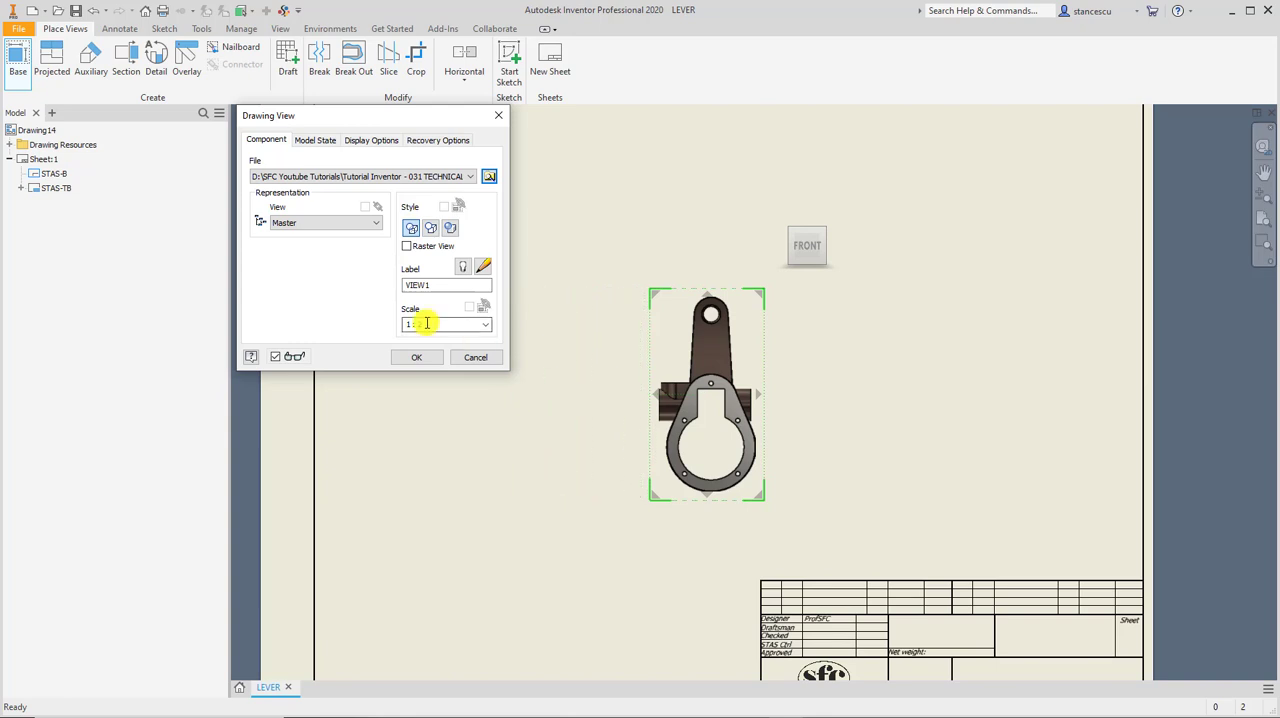
click(484, 325)
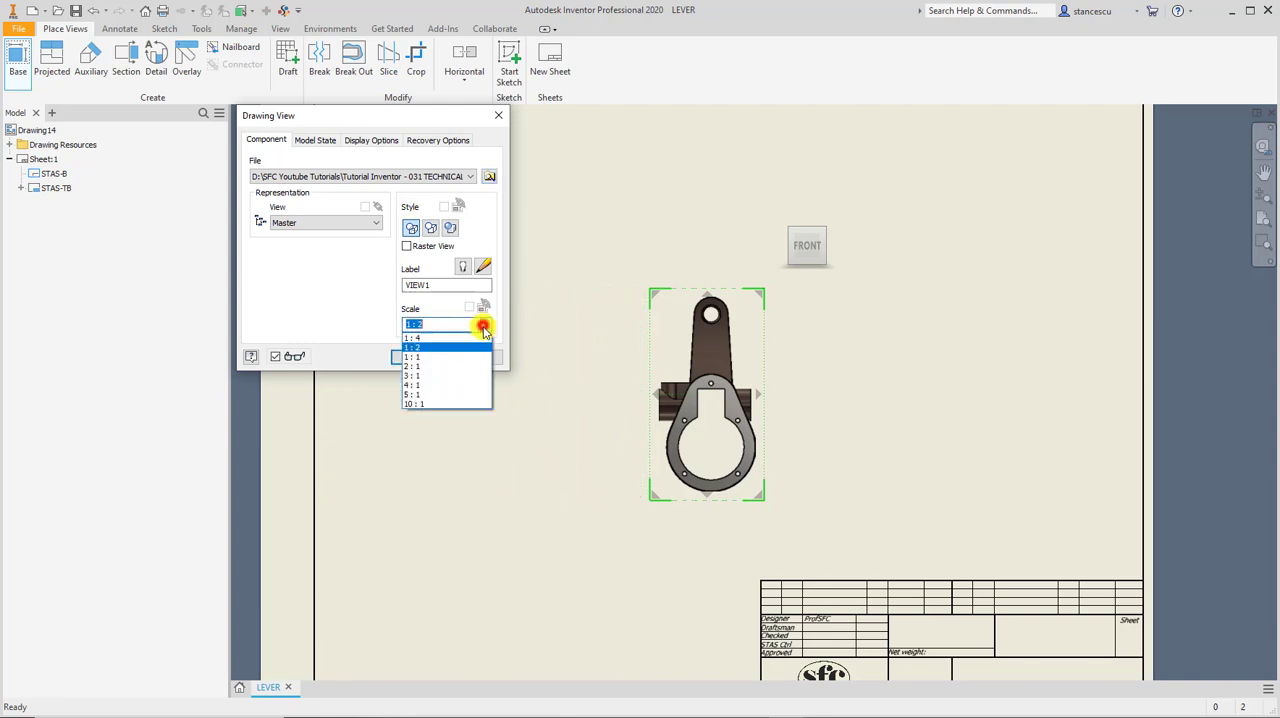
click(432, 357)
drag(806, 330, 746, 292)
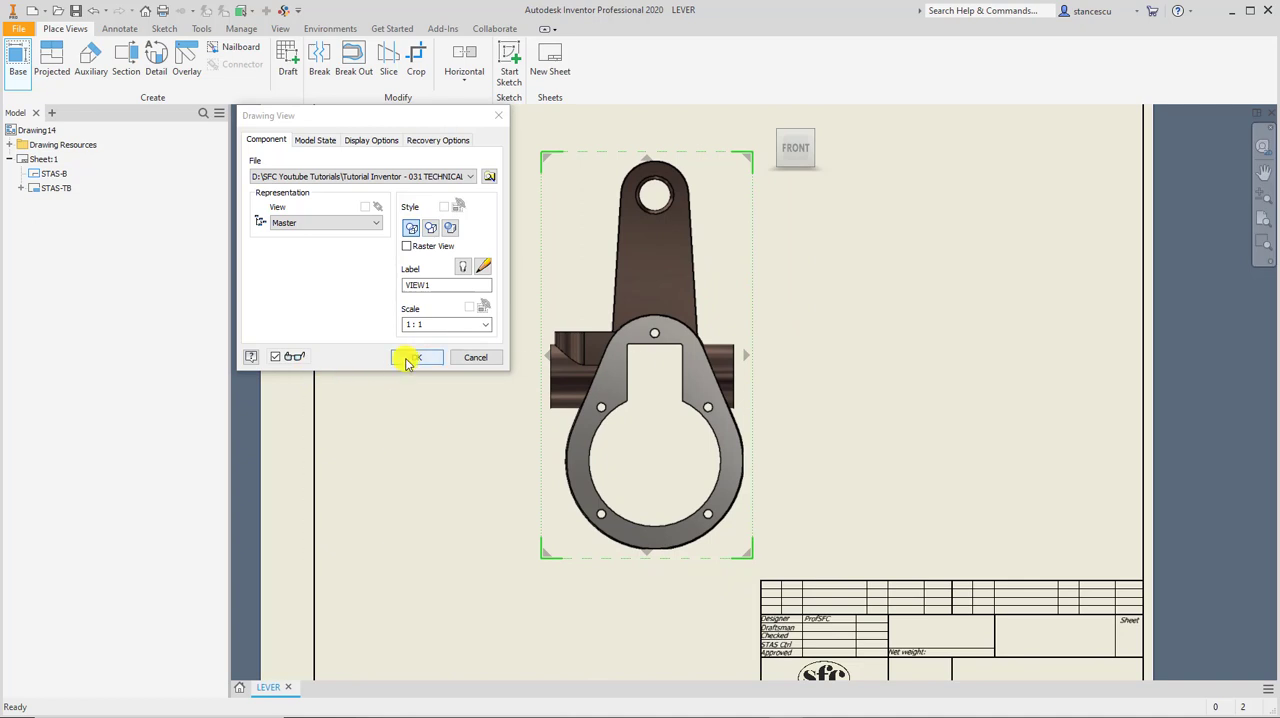
click(409, 360)
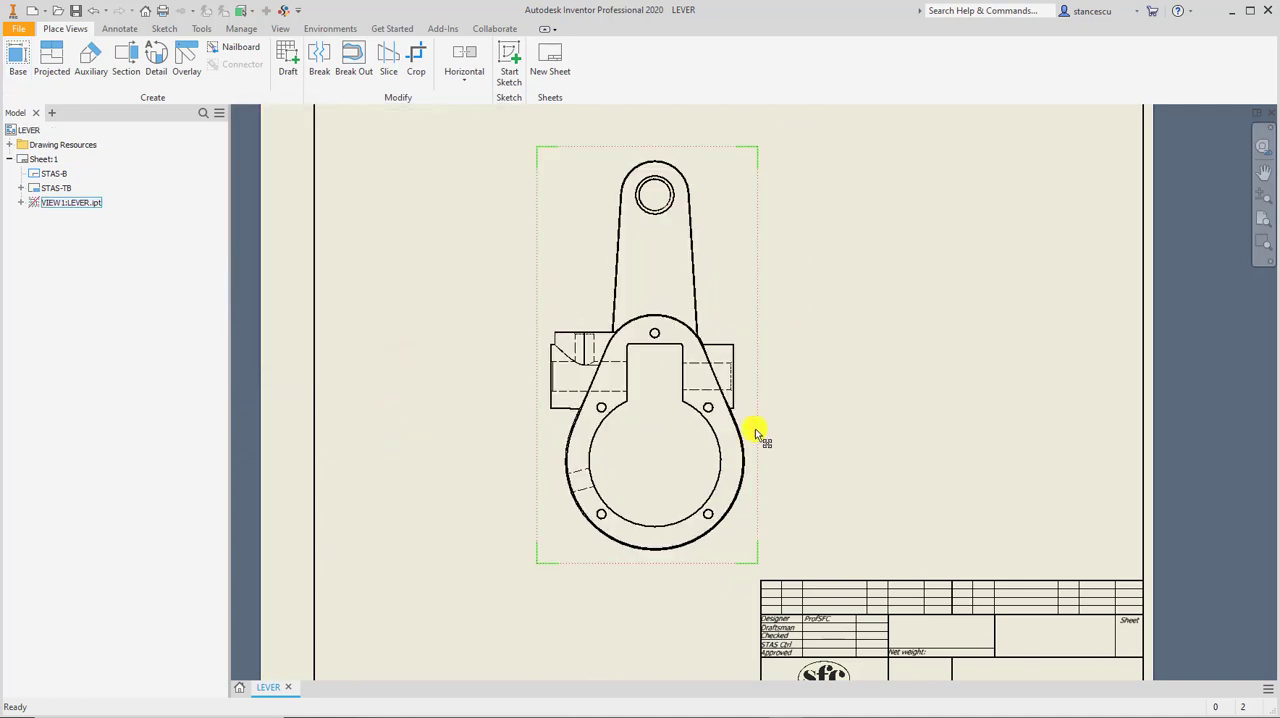
click(857, 401)
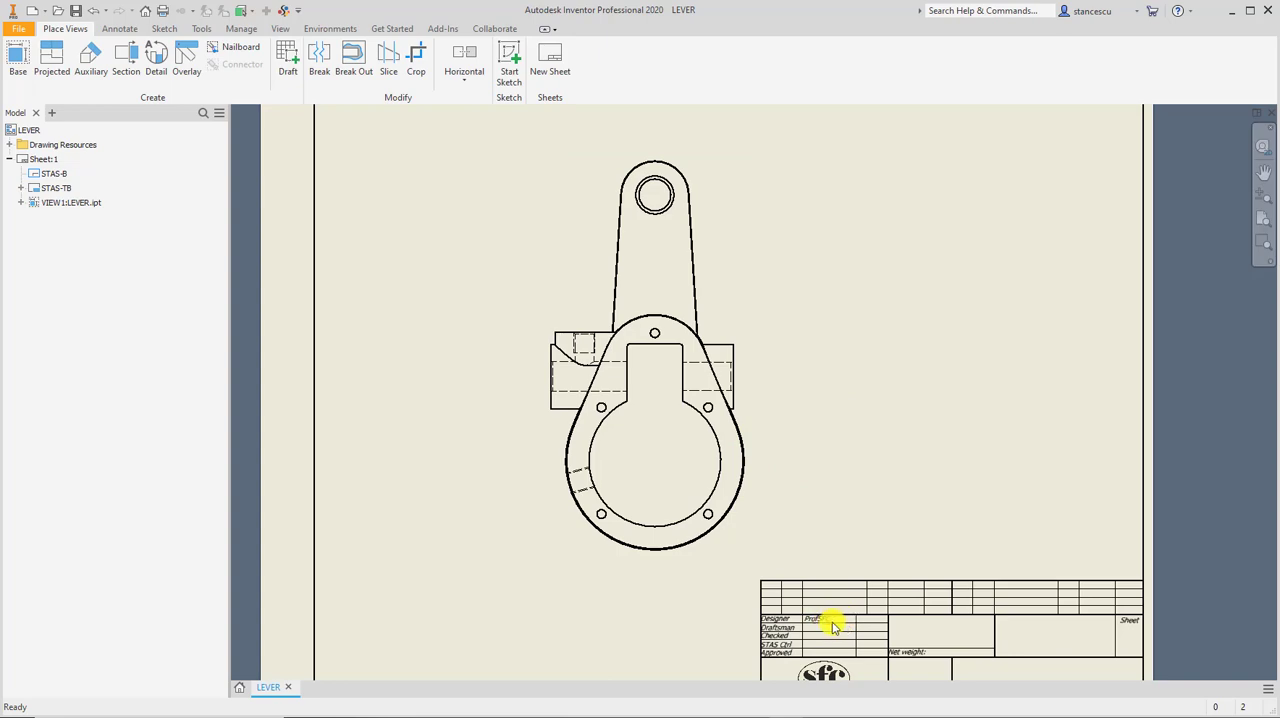
In the drawing's document settings, enable Copy Model iProperties and select all properties for copying from LEVER.ipt.
scroll(833, 622, up, 4)
mouse_move(833, 622)
middle_down()
mouse_move(775, 447)
mouse_move(635, 473)
mouse_move(648, 497)
middle_up()
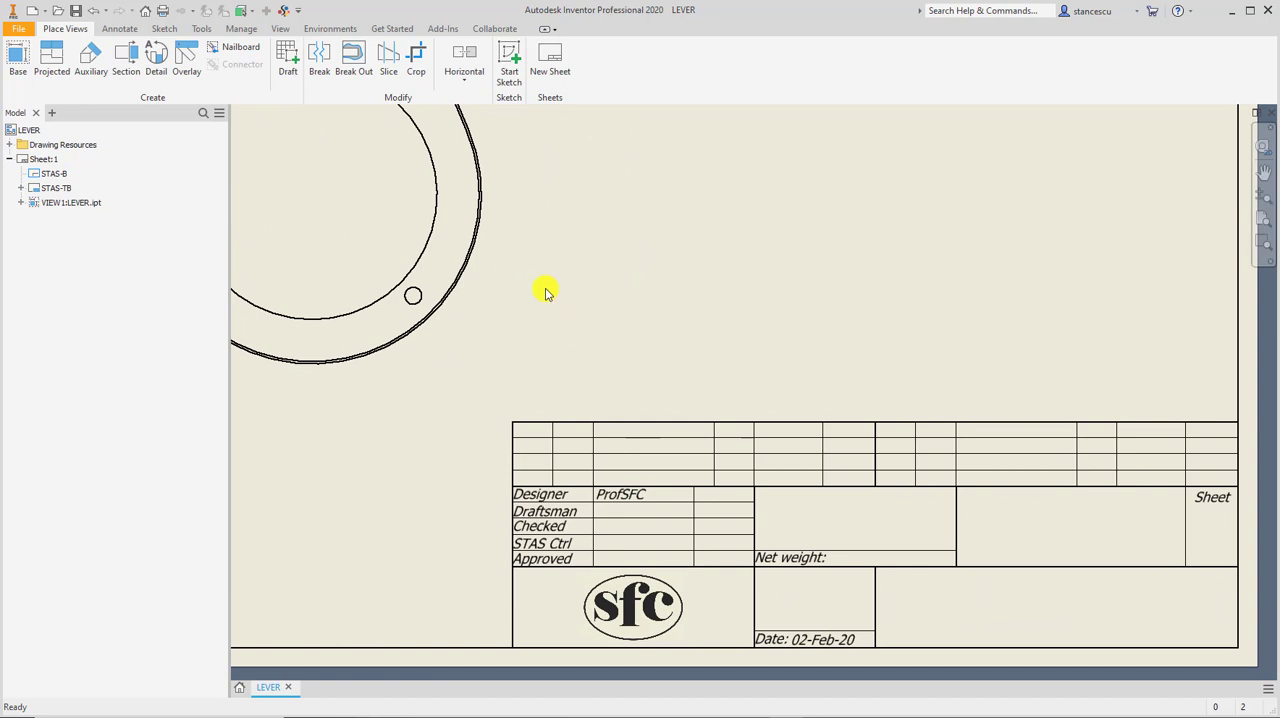
click(238, 30)
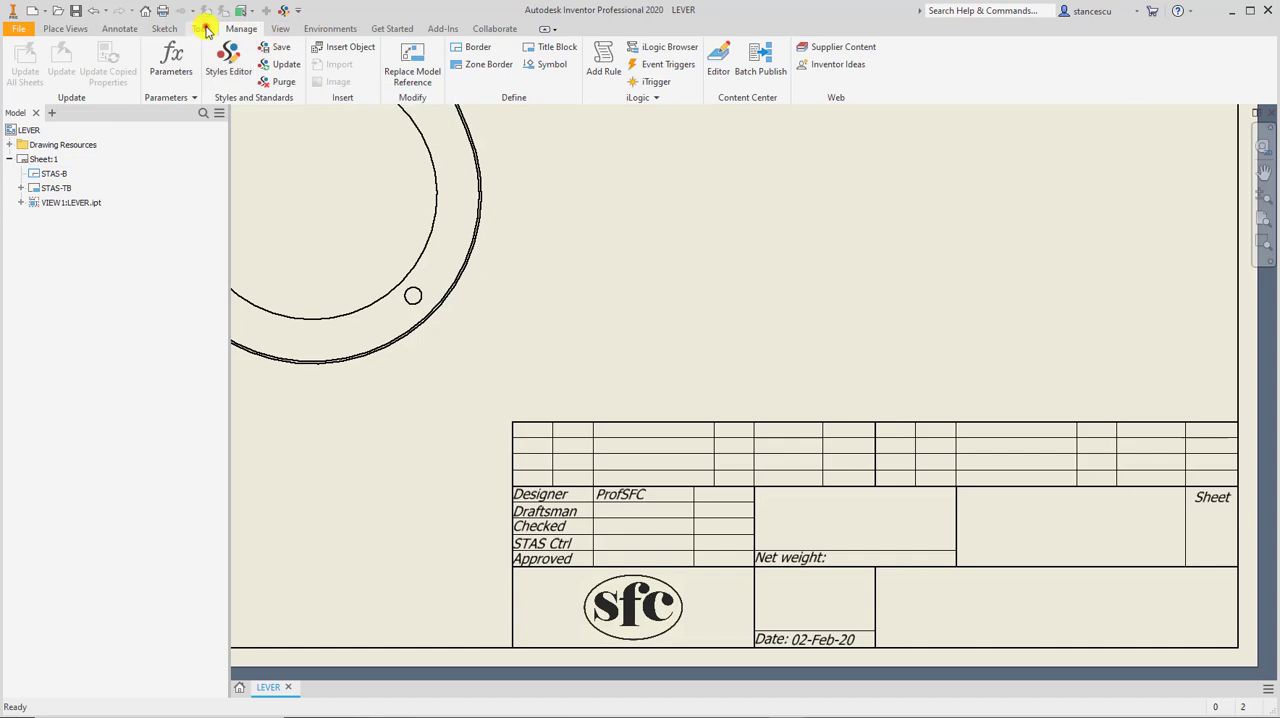
click(203, 28)
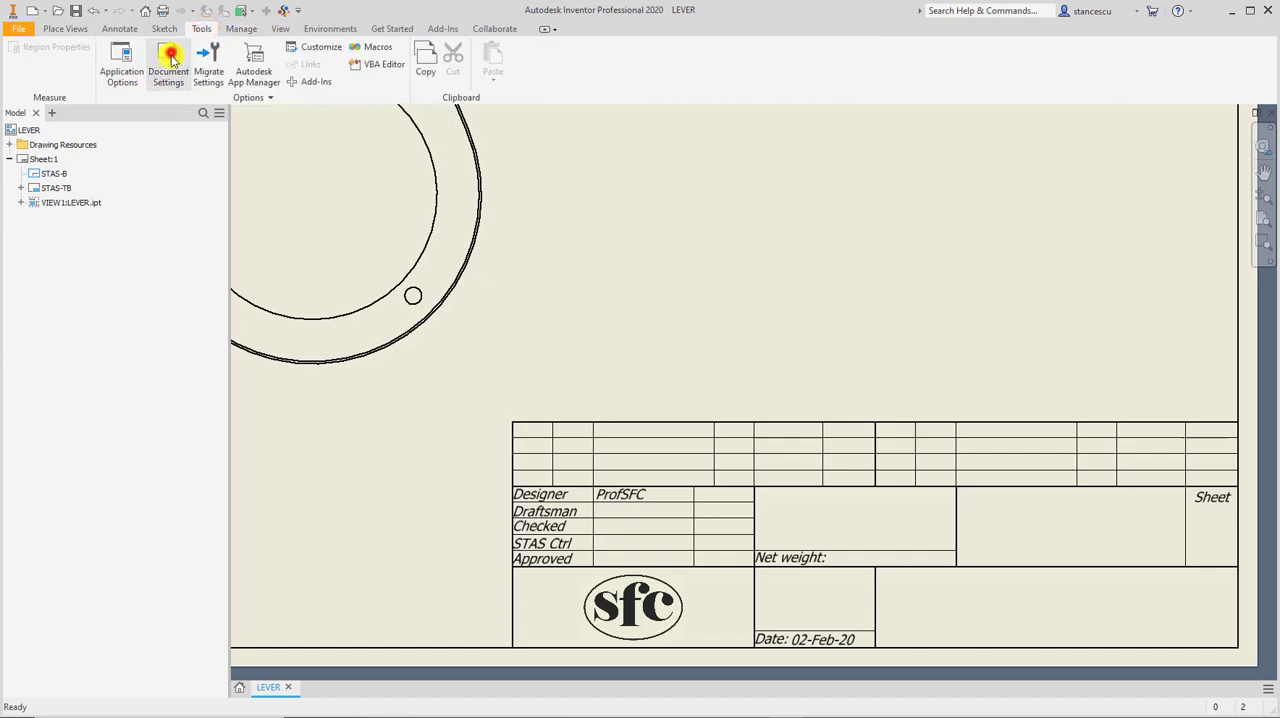
click(169, 62)
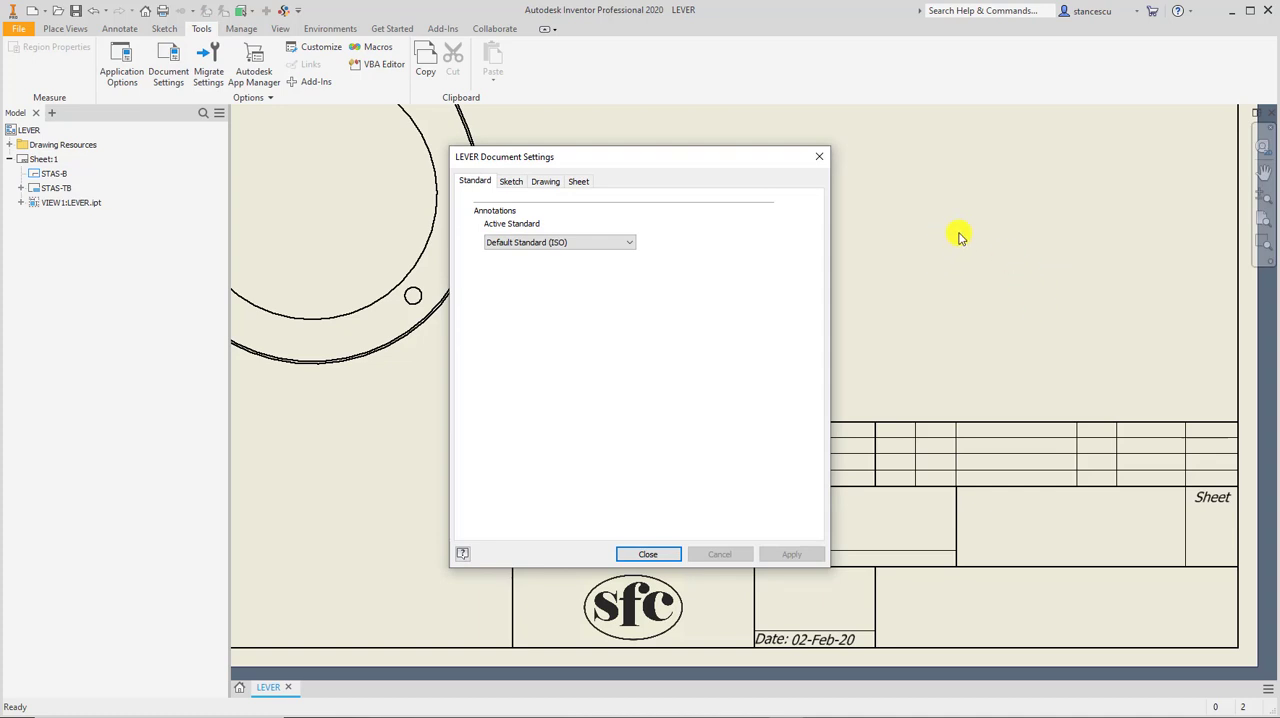
click(548, 186)
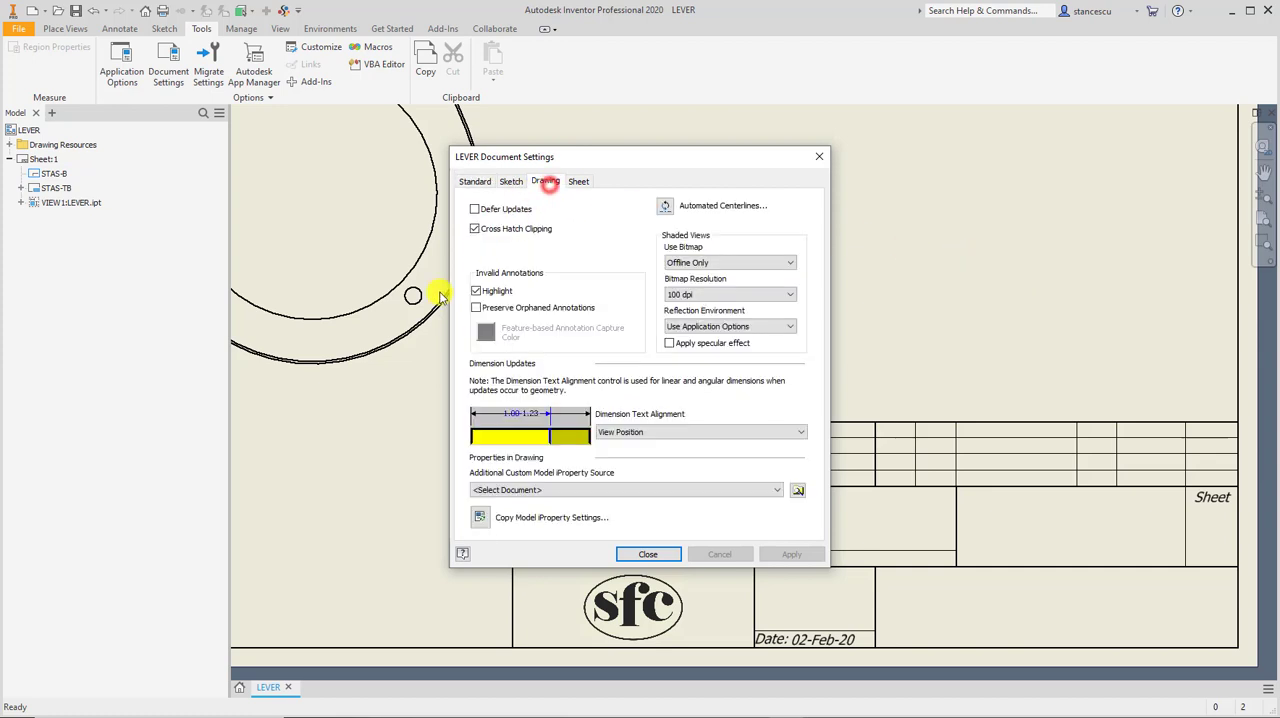
click(480, 518)
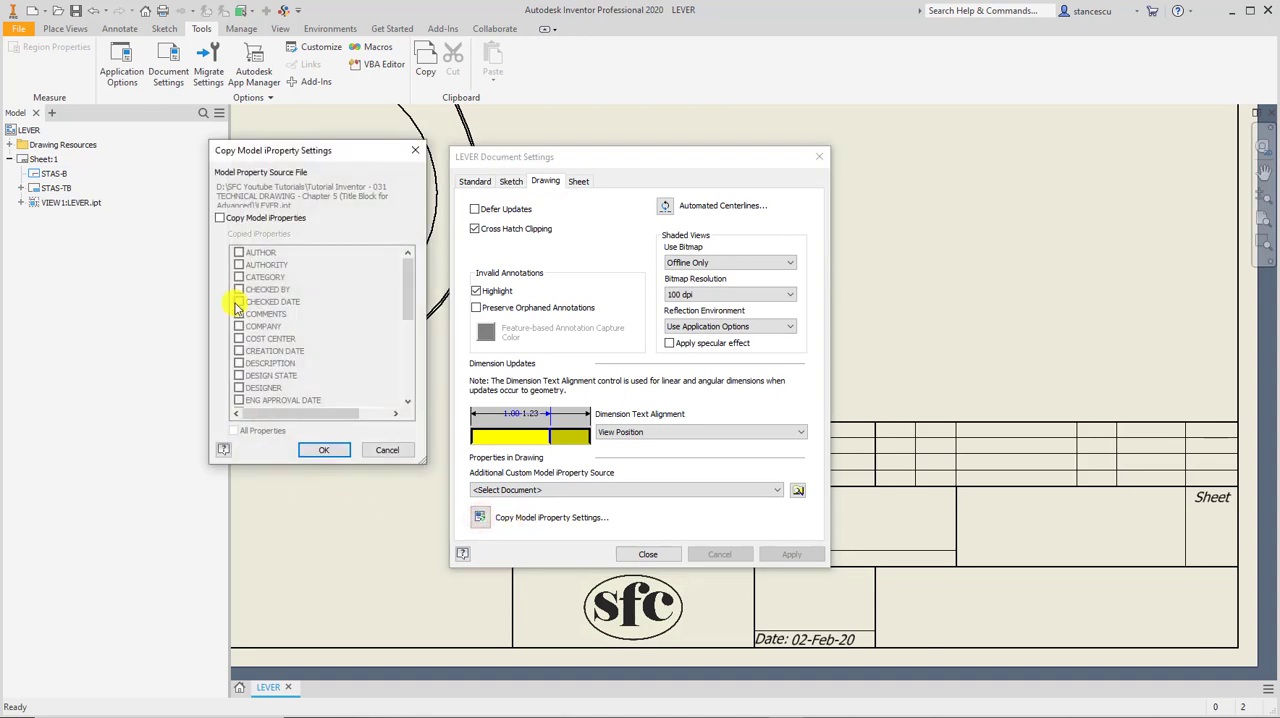
click(220, 218)
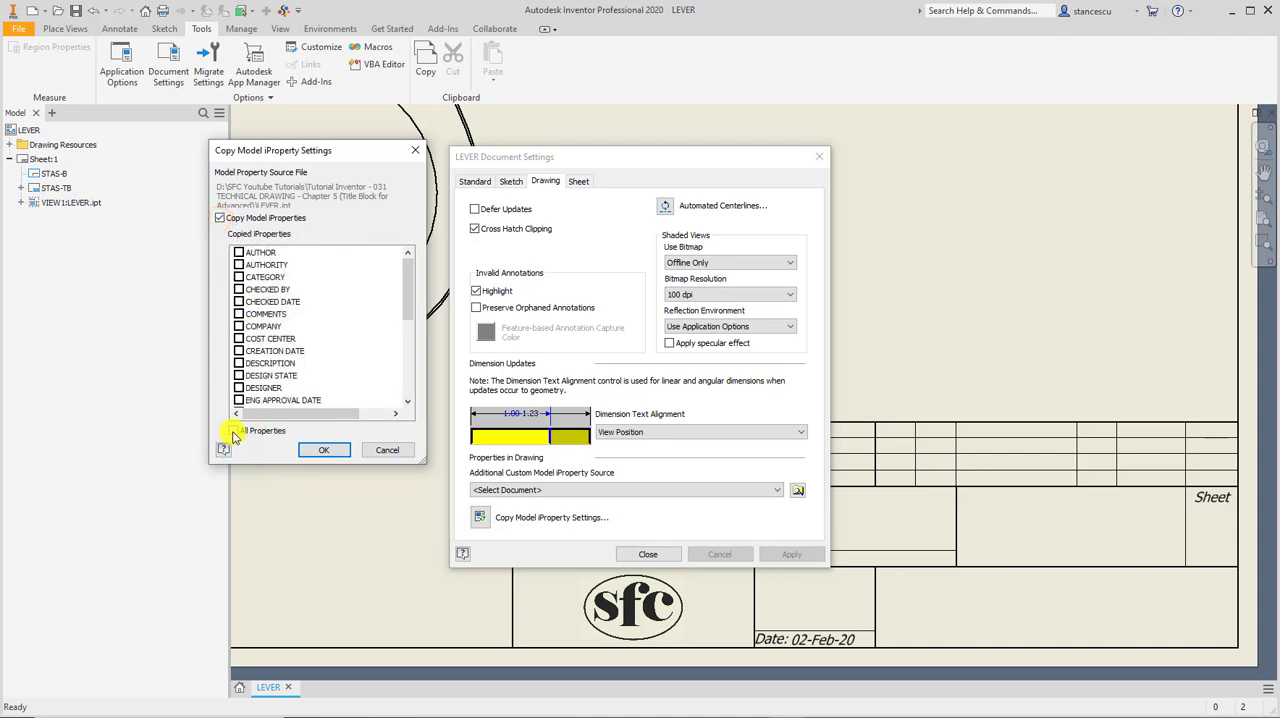
click(233, 432)
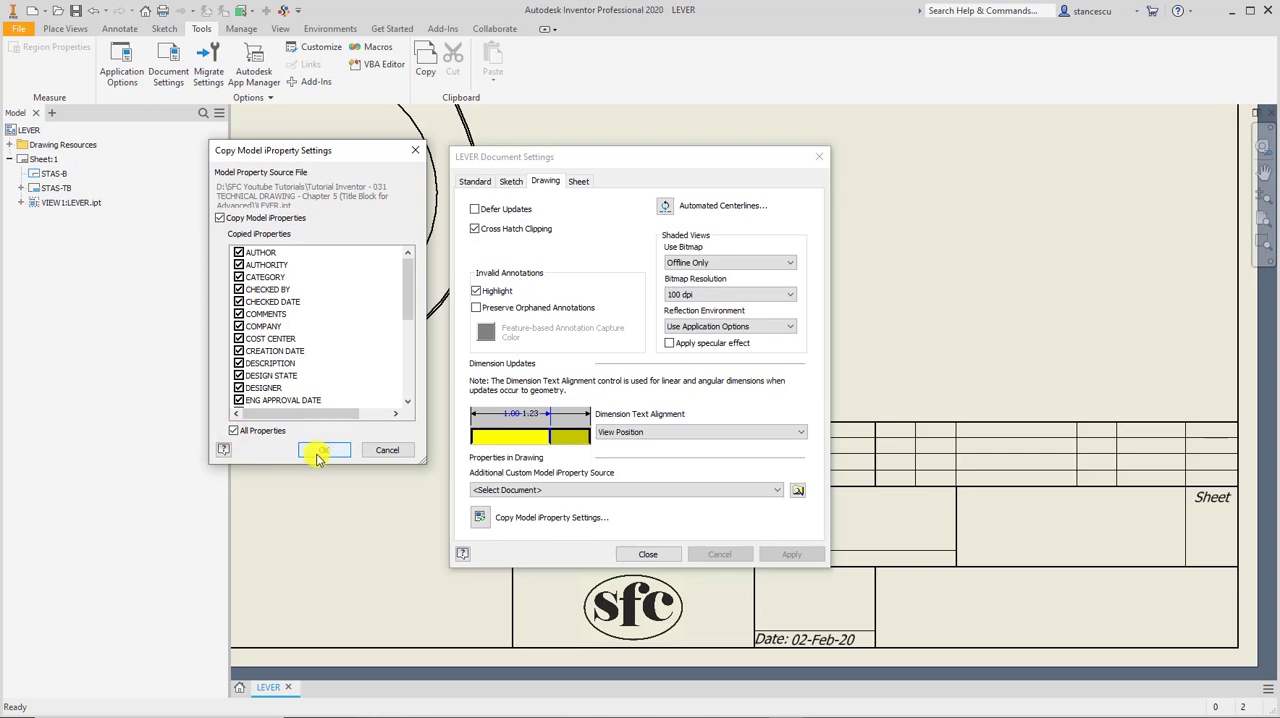
click(322, 450)
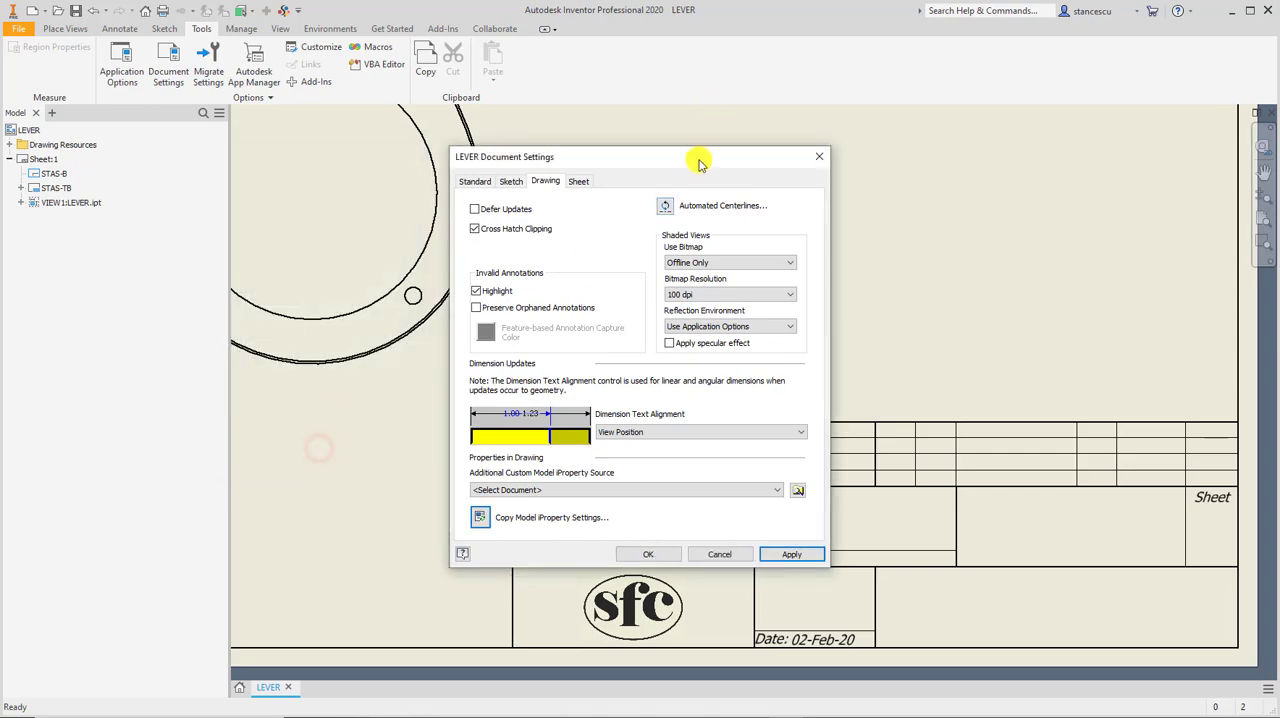
Apply the document settings, overwriting the drawing's current values with the model iProperty values, and close the settings.
drag(697, 160, 356, 119)
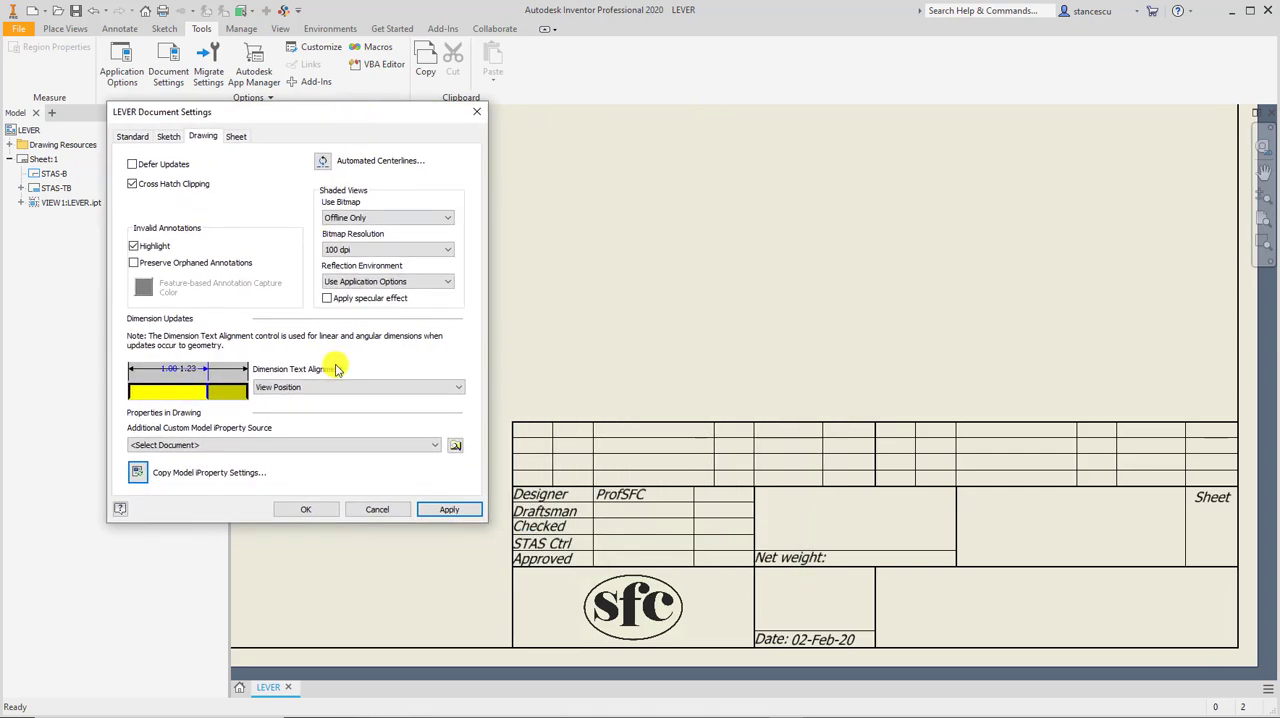
click(452, 510)
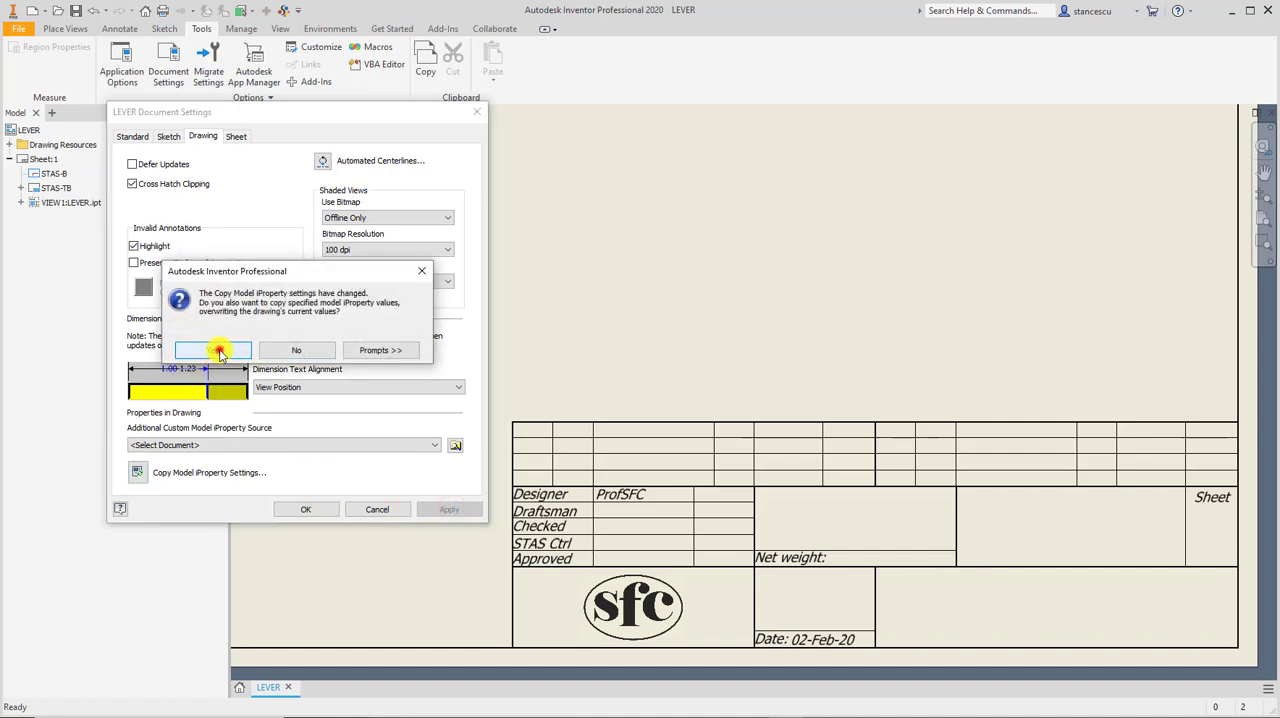
click(219, 352)
click(286, 511)
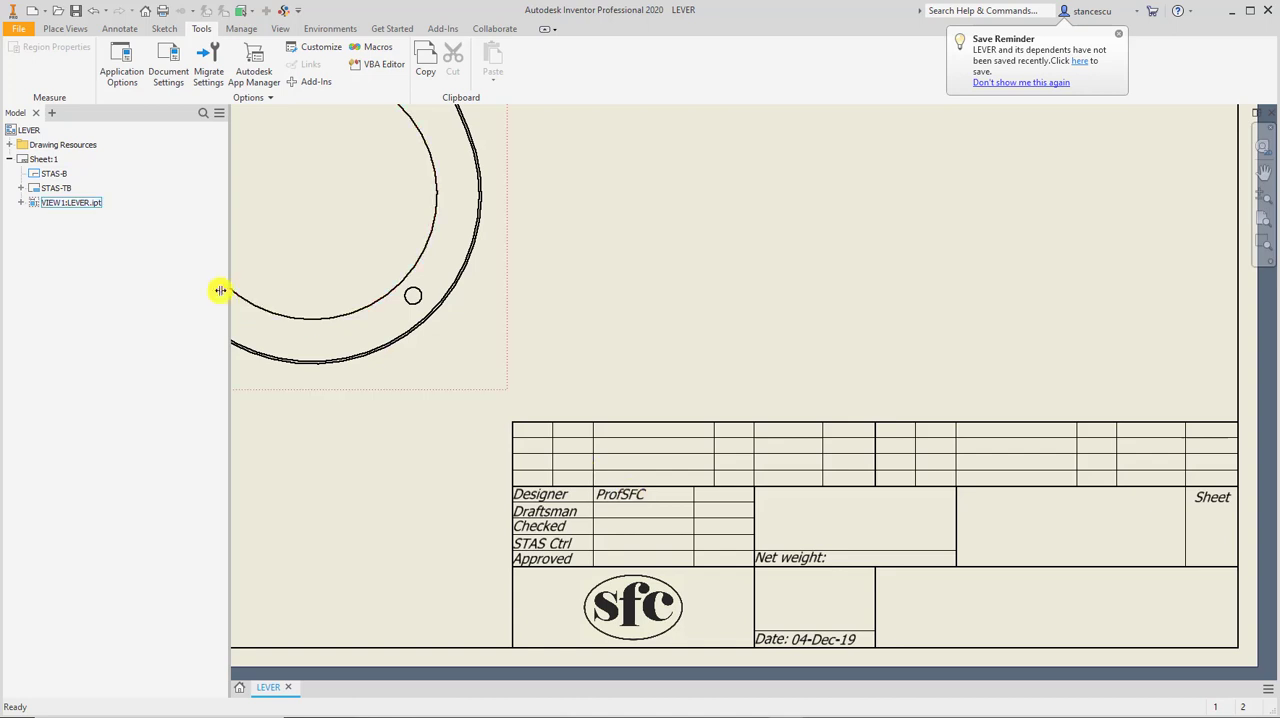
Edit the STAS-TB field text and change the Designer in the drawing's project iProperties to Cary Grant.
click(21, 188)
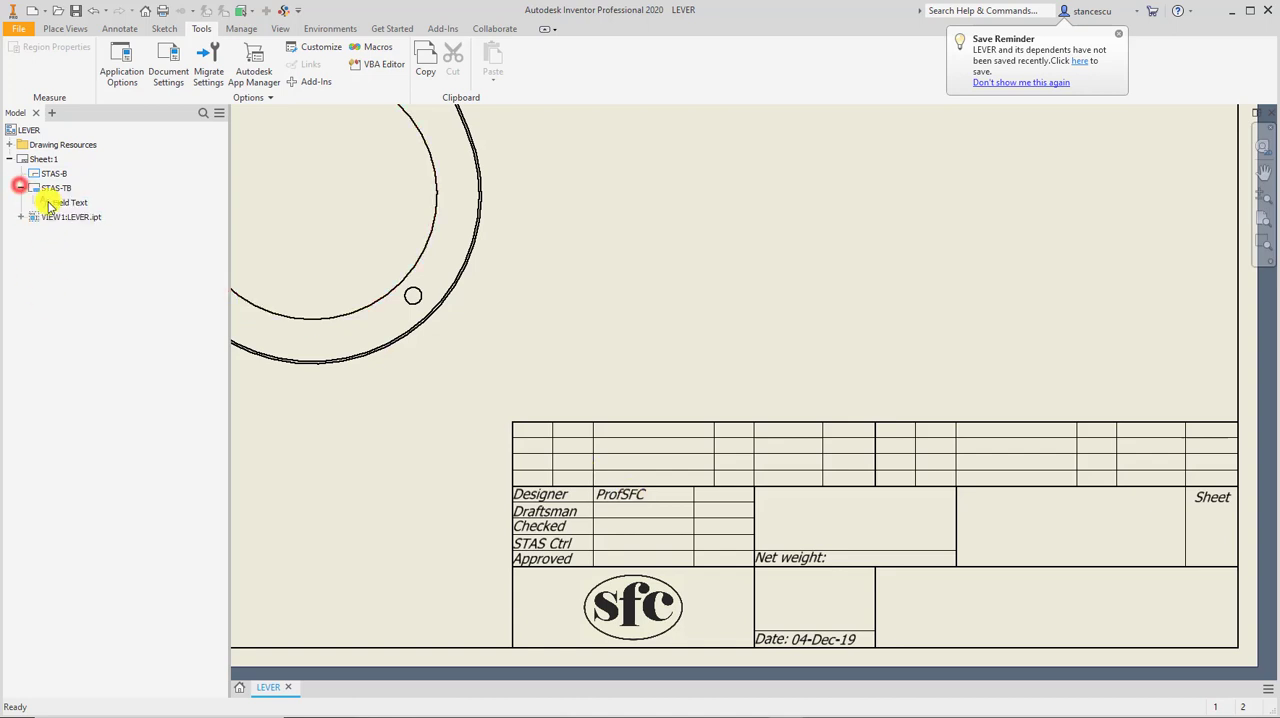
right_click(48, 202)
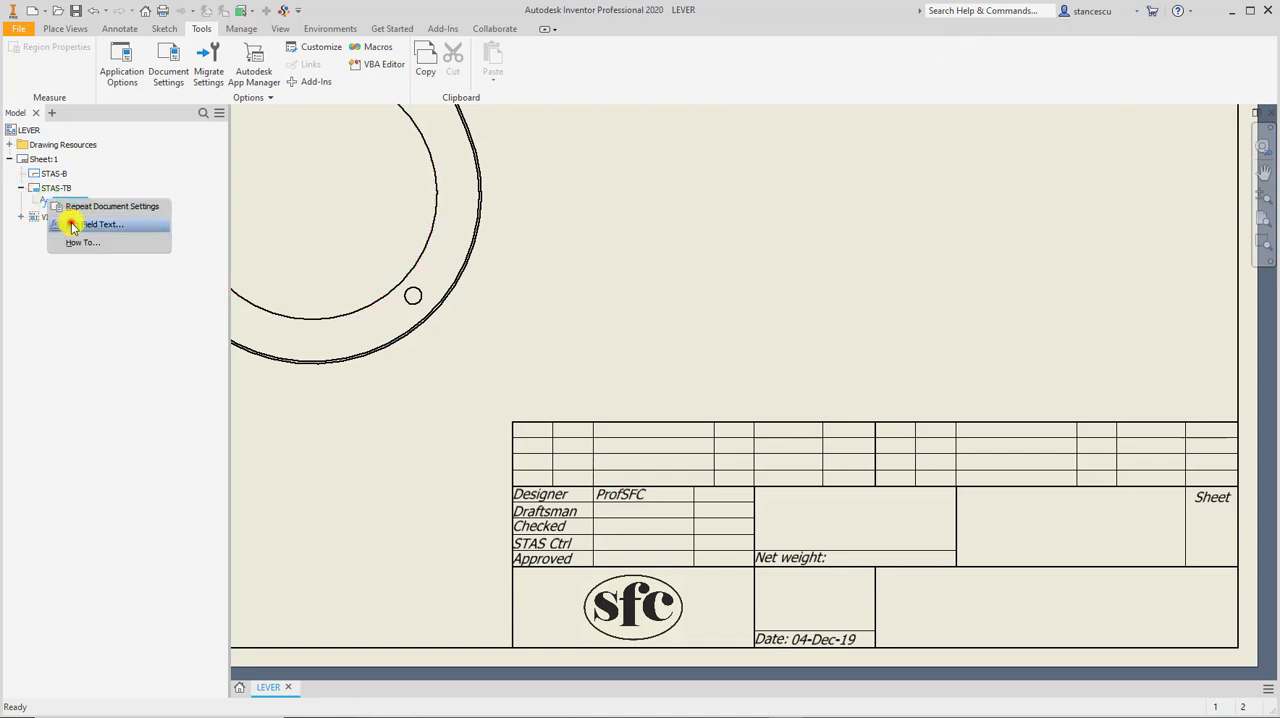
click(70, 224)
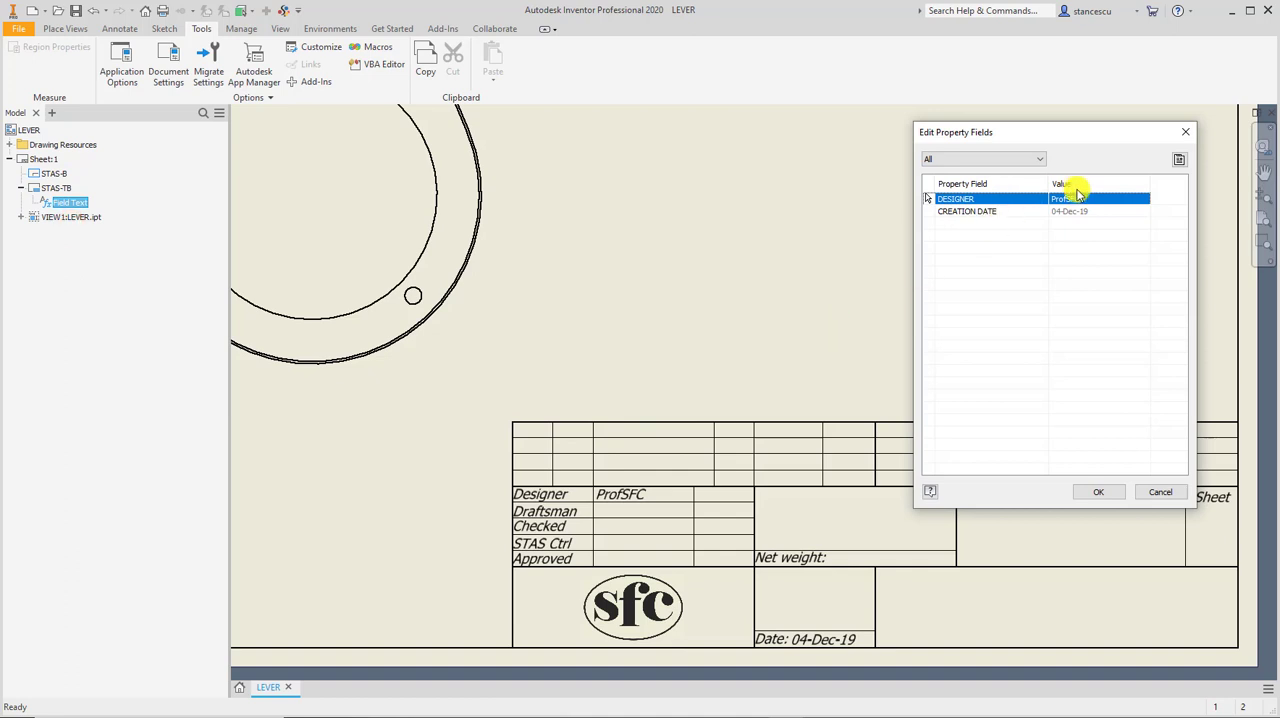
click(1179, 161)
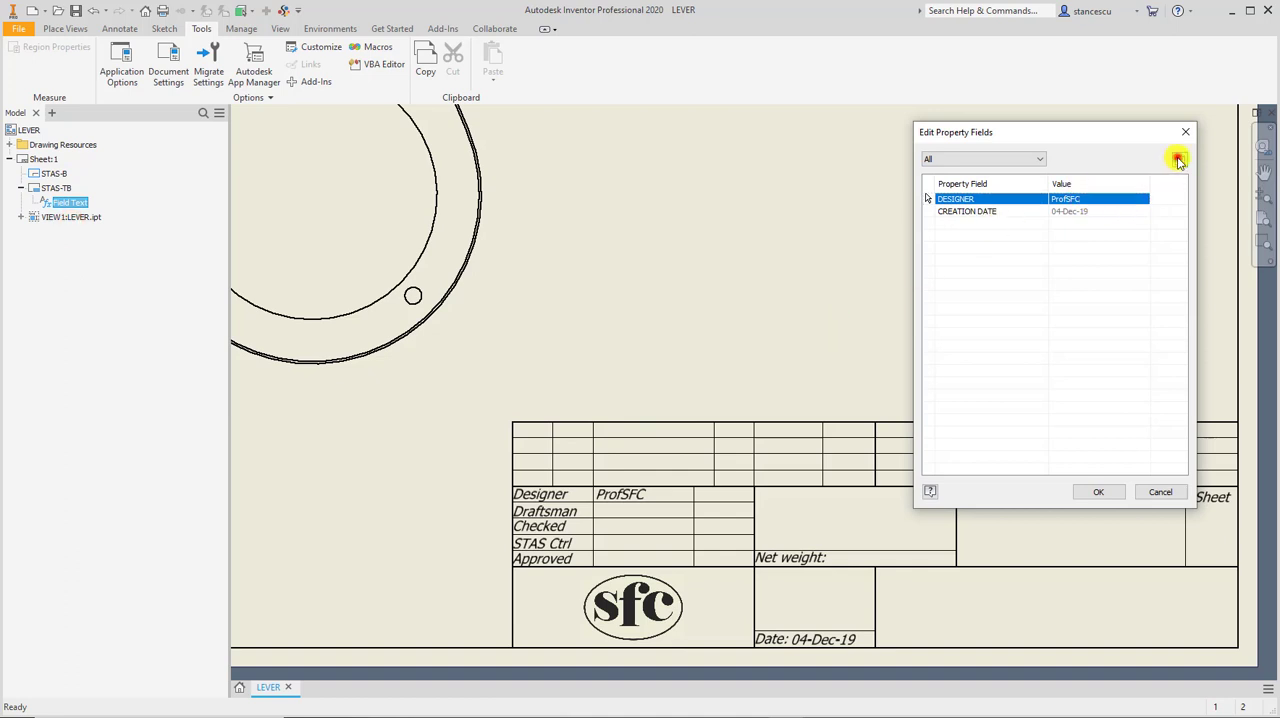
click(1010, 137)
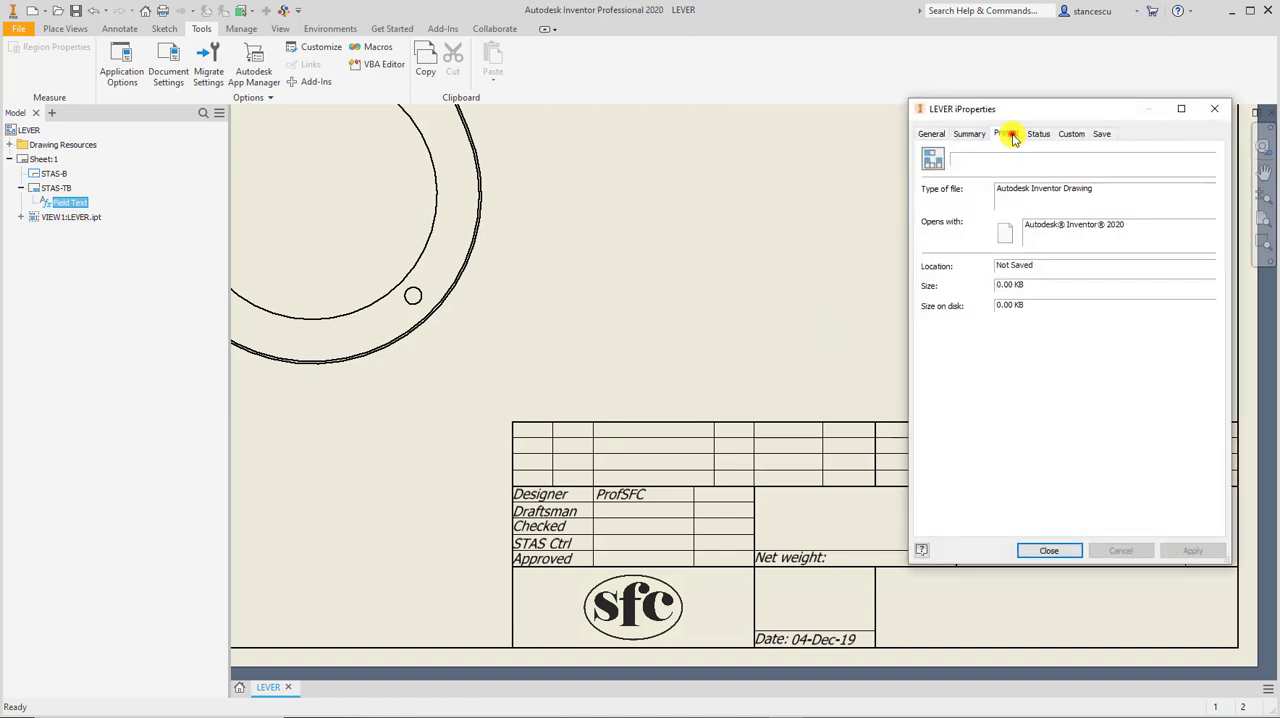
drag(1063, 291, 995, 288)
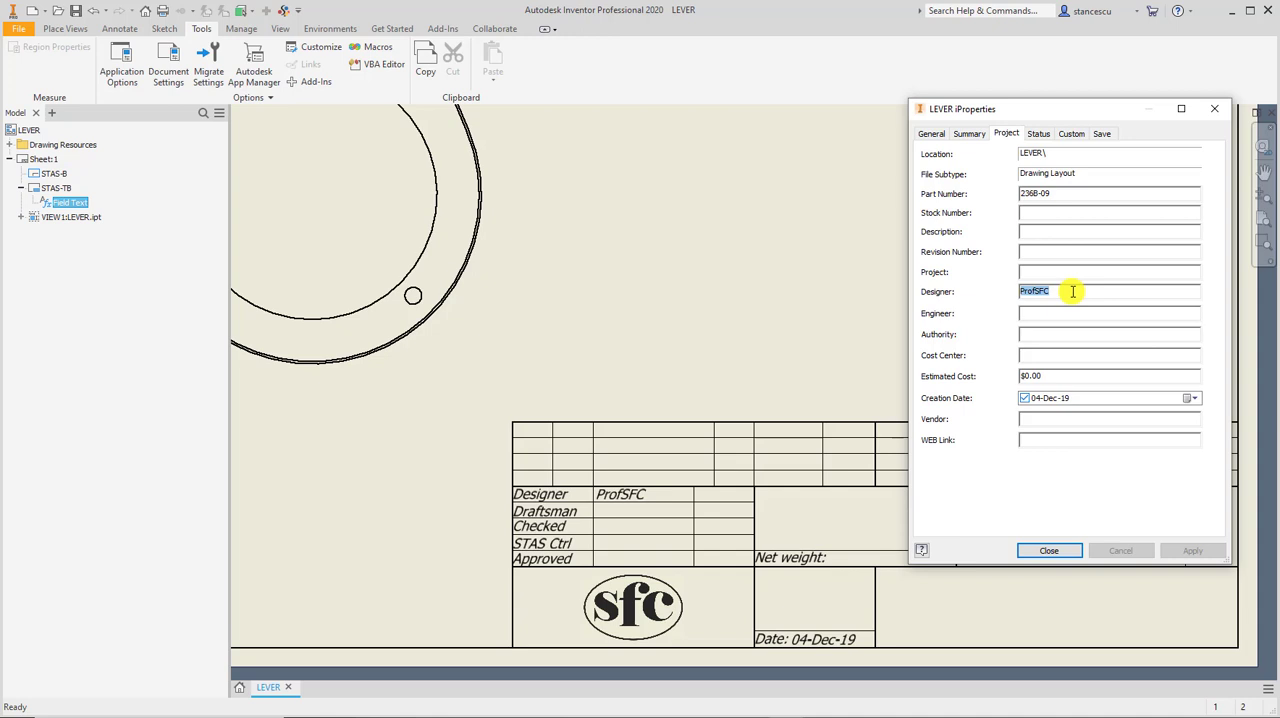
text(Cary Grant)
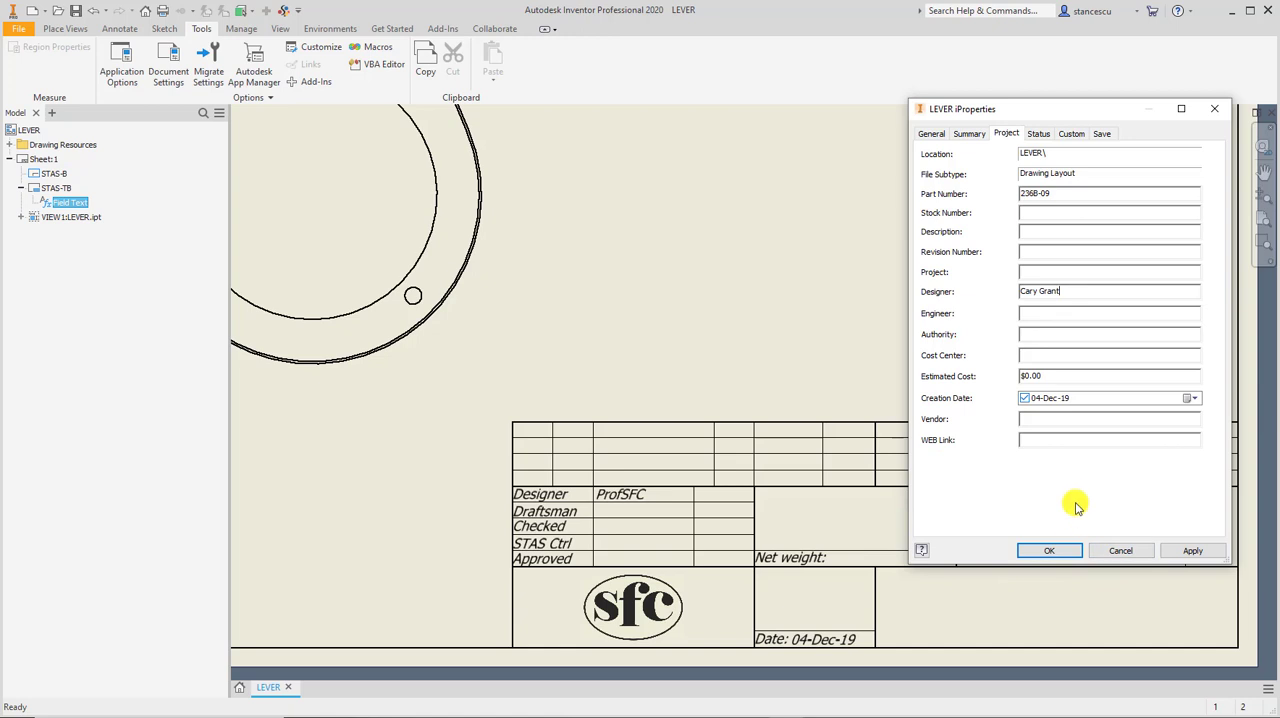
click(1191, 552)
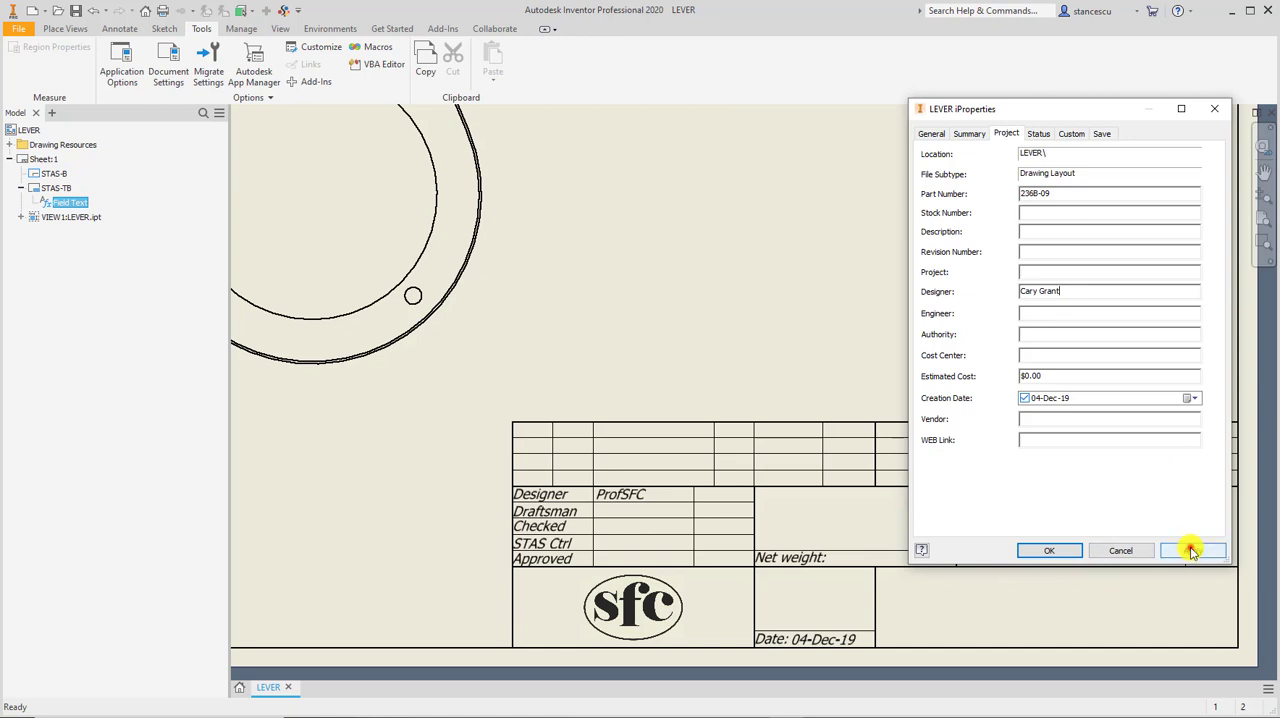
Apply the edited Designer value in the drawing's iProperties and accept the updated property fields for the STAS-TB title block.
click(1191, 552)
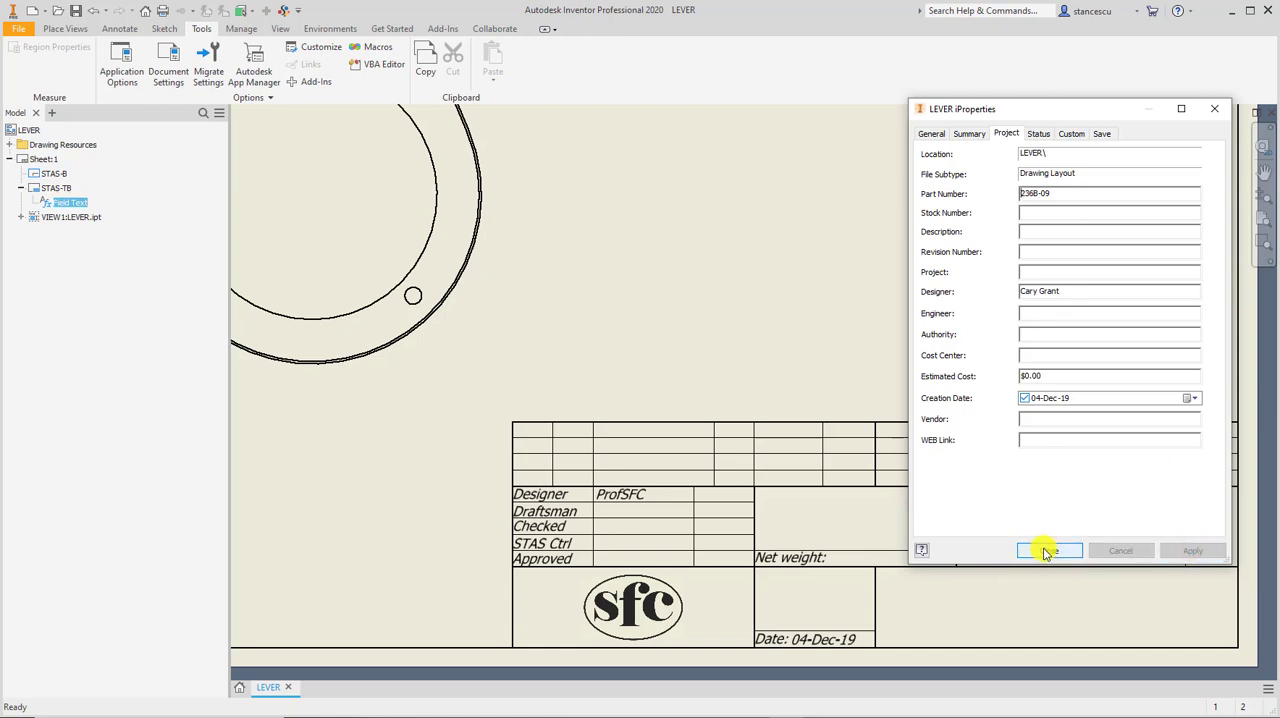
click(1046, 552)
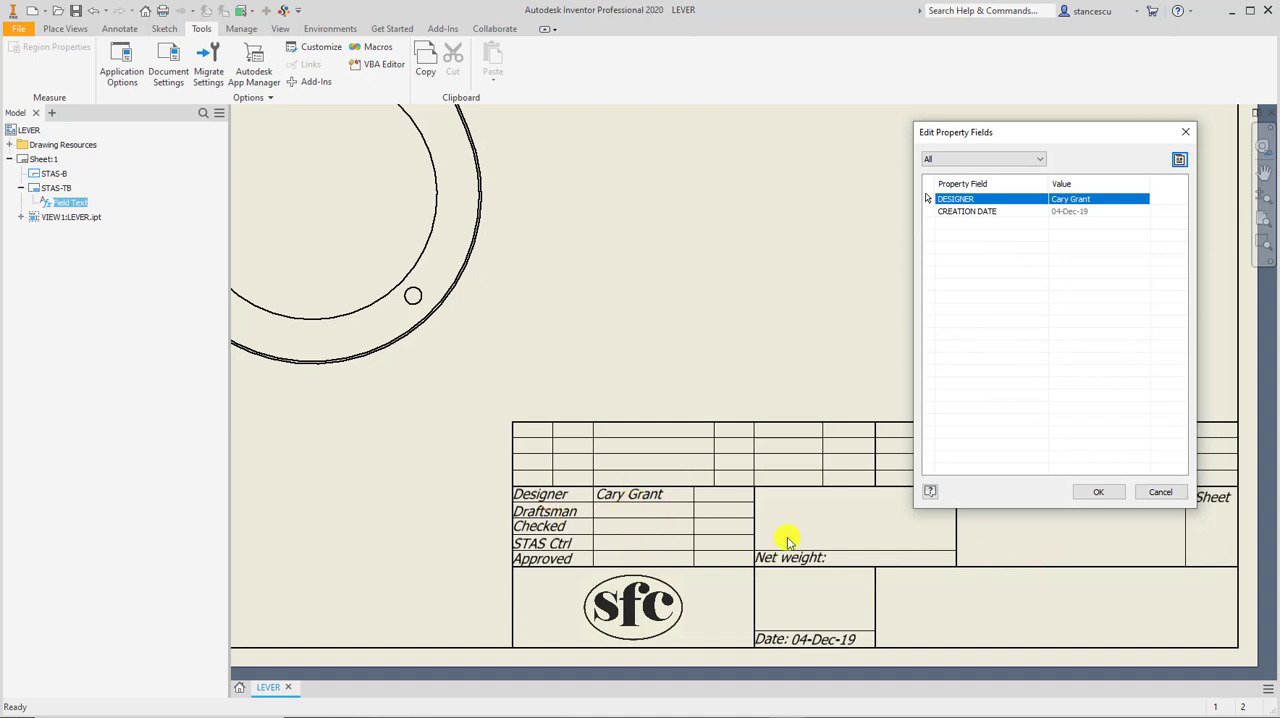
click(1095, 493)
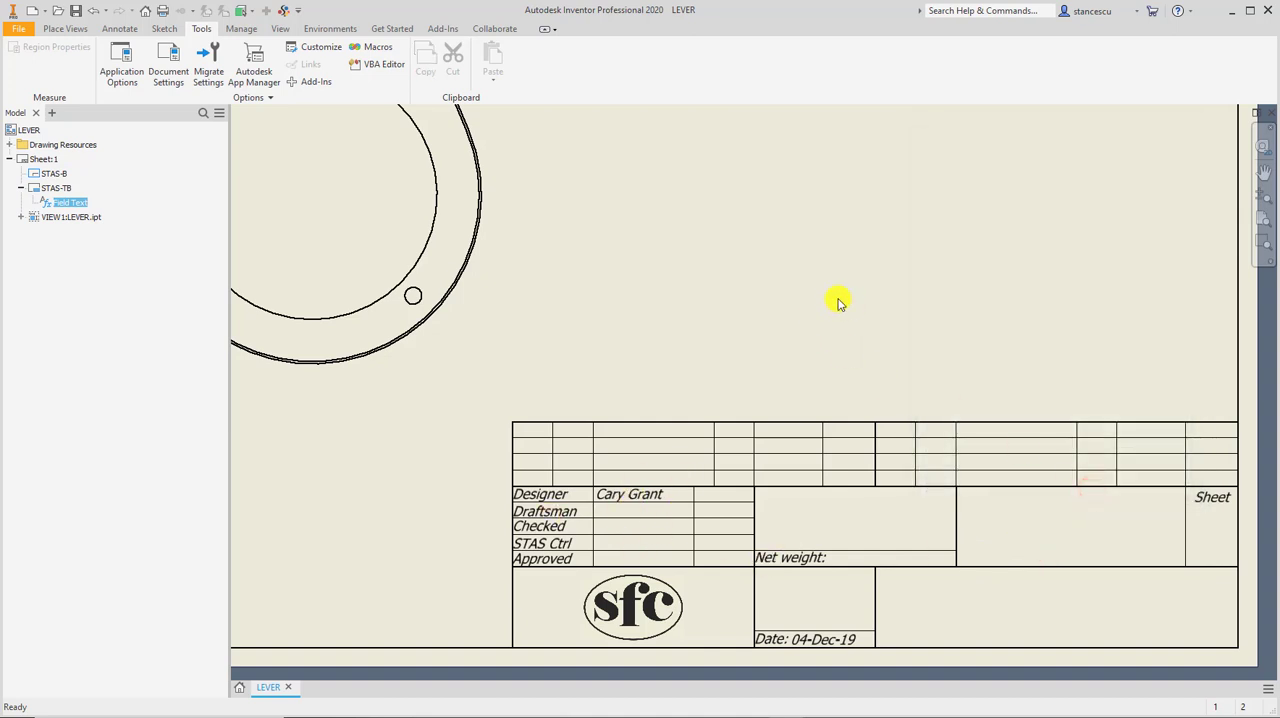
key(Home)
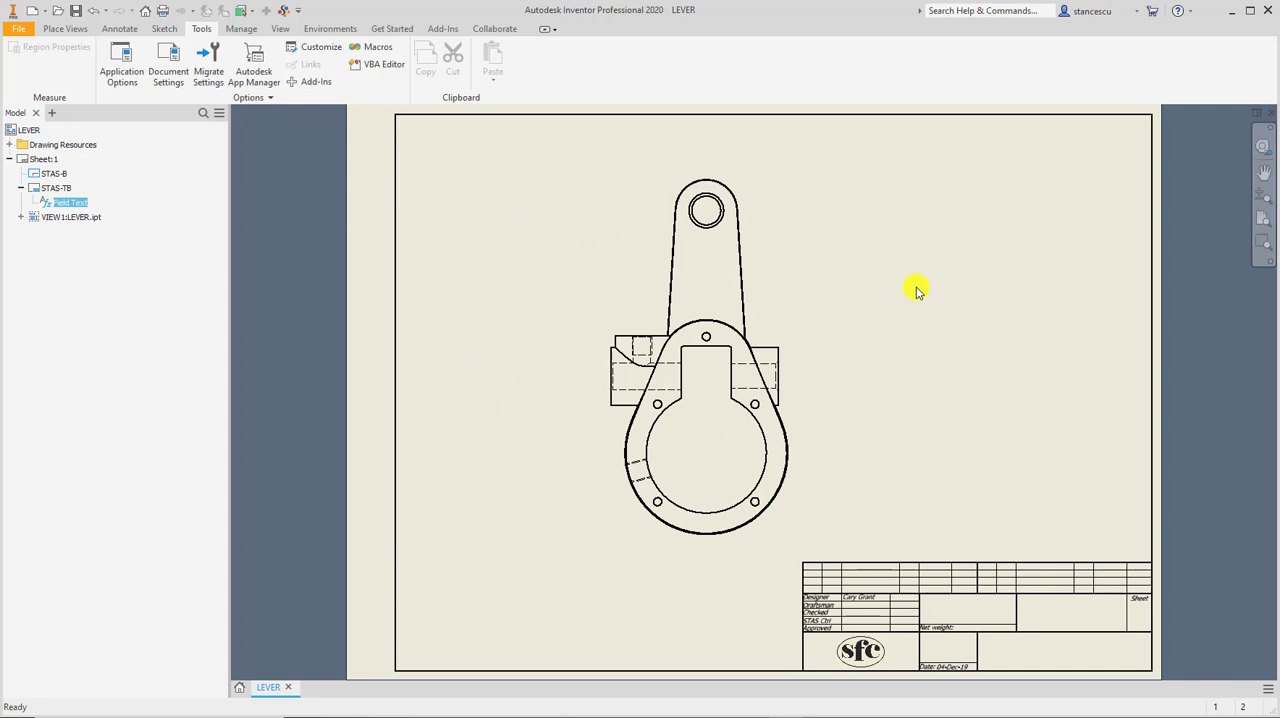
scroll(880, 621, up, 3)
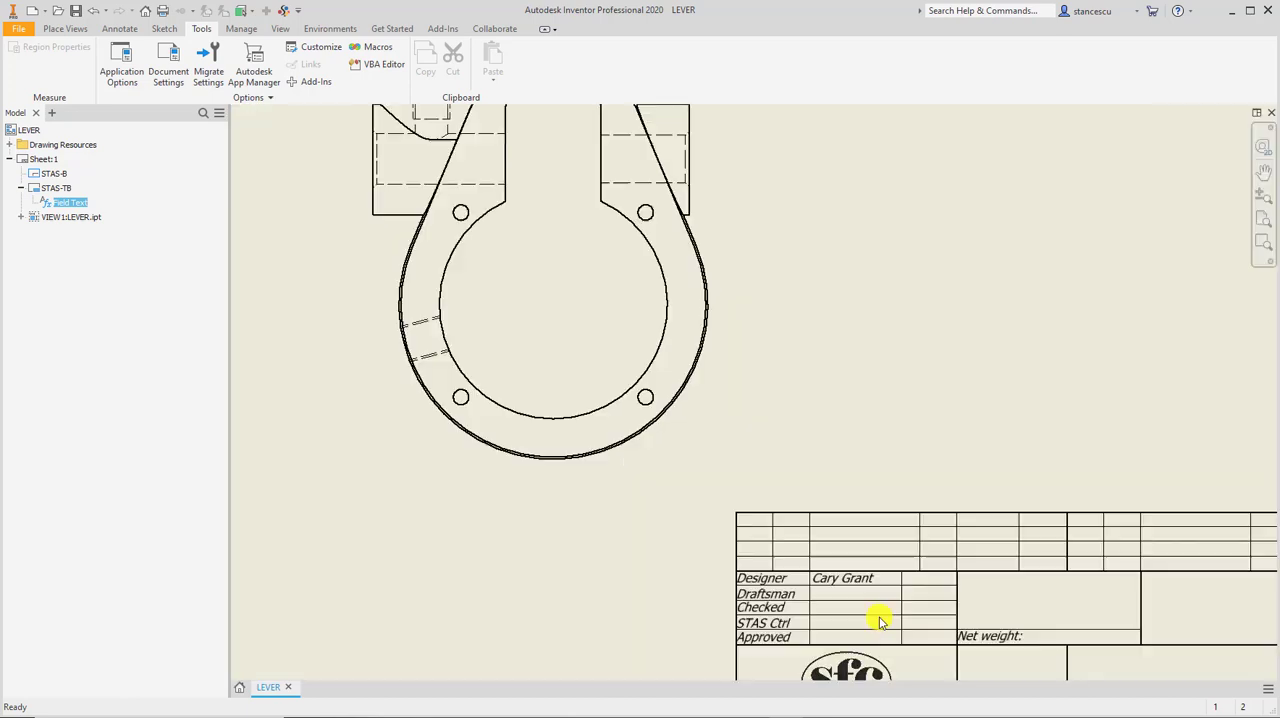
mouse_move(920, 576)
middle_down()
mouse_move(693, 406)
mouse_move(678, 468)
middle_up()
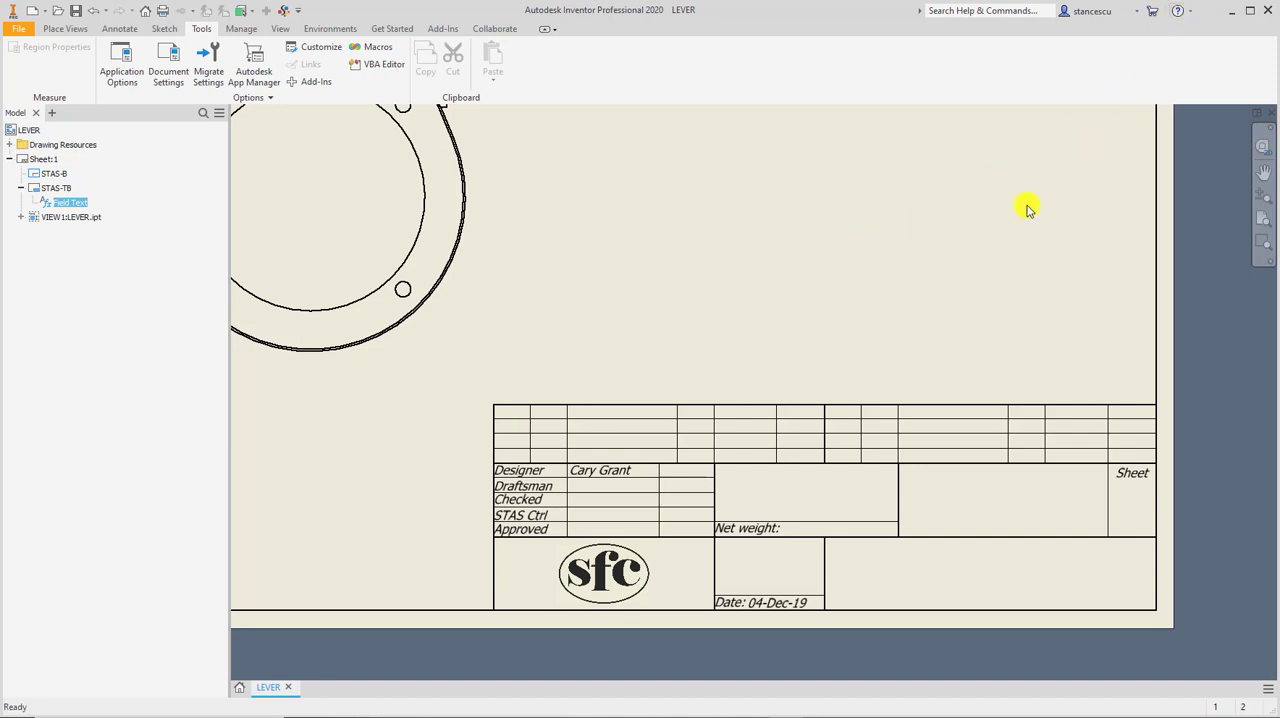
key(Home)
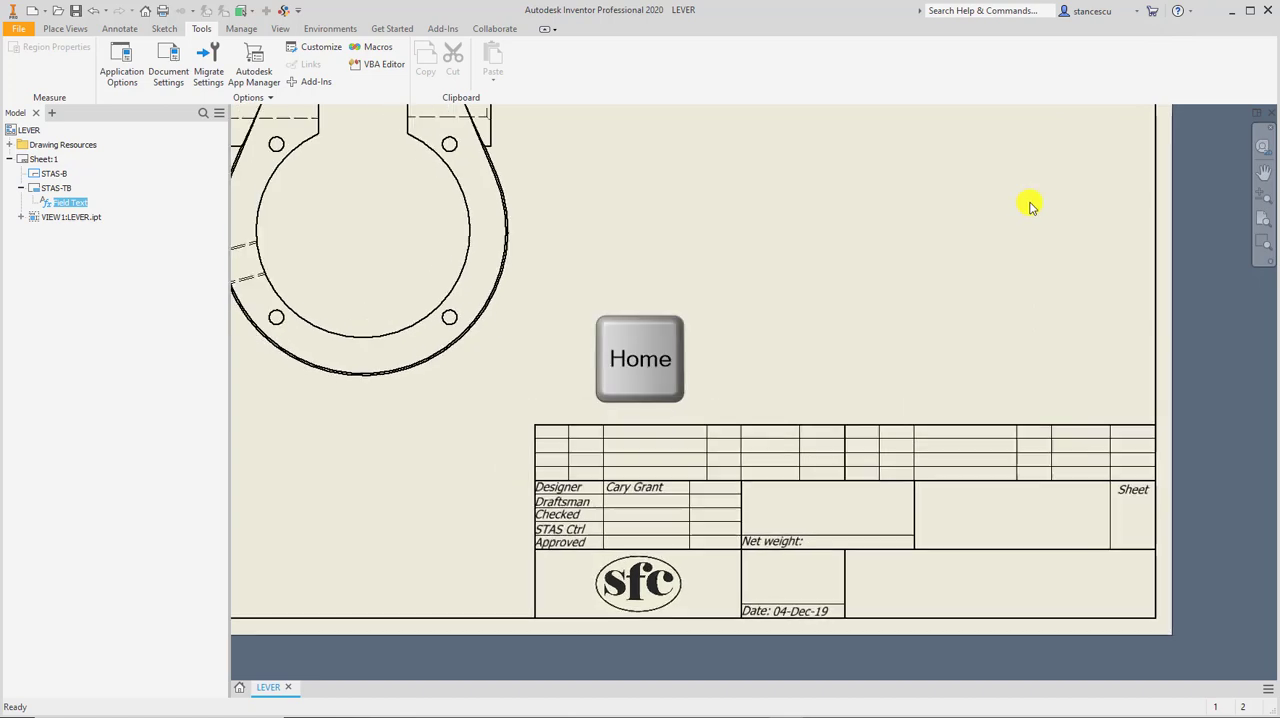